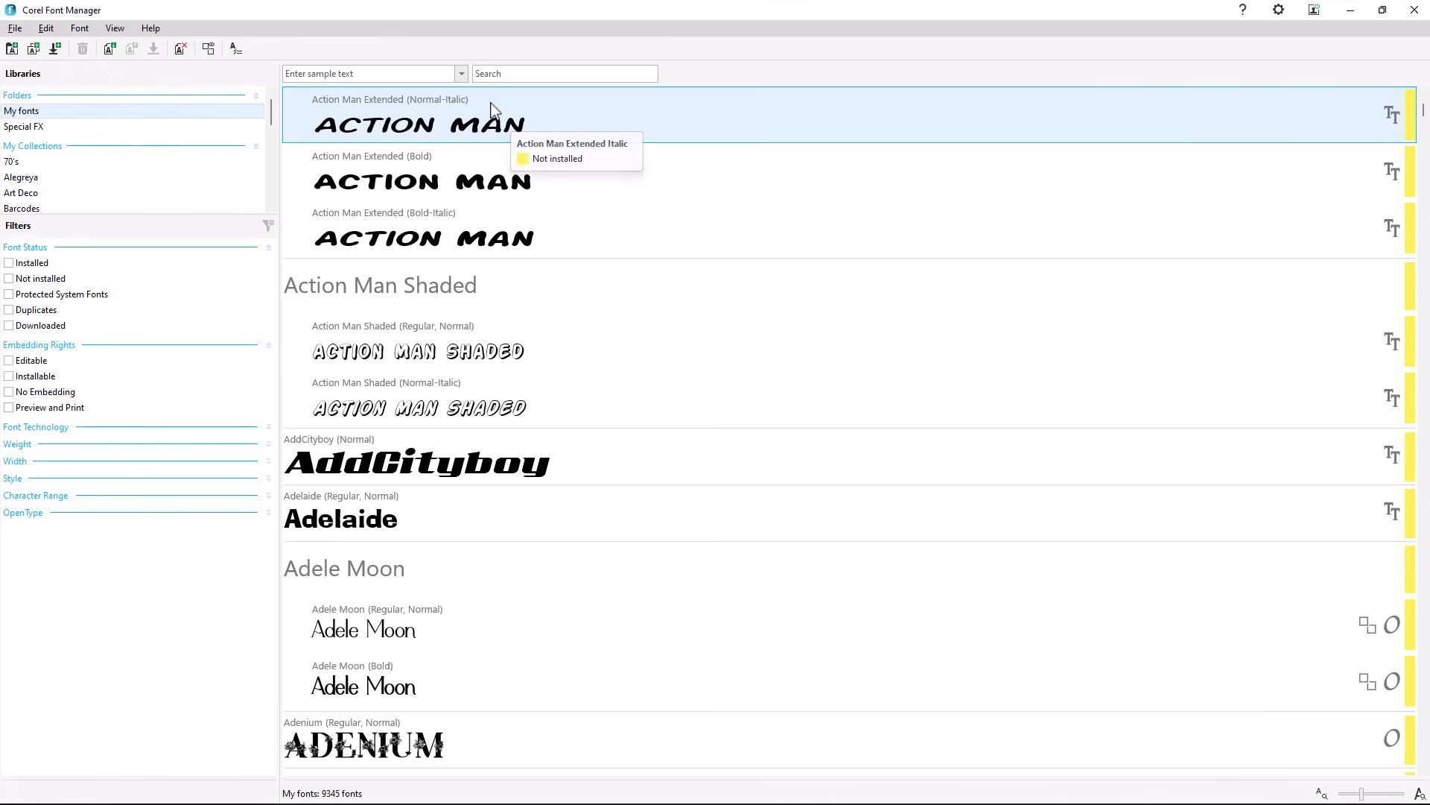
Preview the fonts with the preset "The quick brown fox jumps over the lazy dog", and set the sample text to Font Name
{"action": "left_click", "coordinate": [463, 74]}
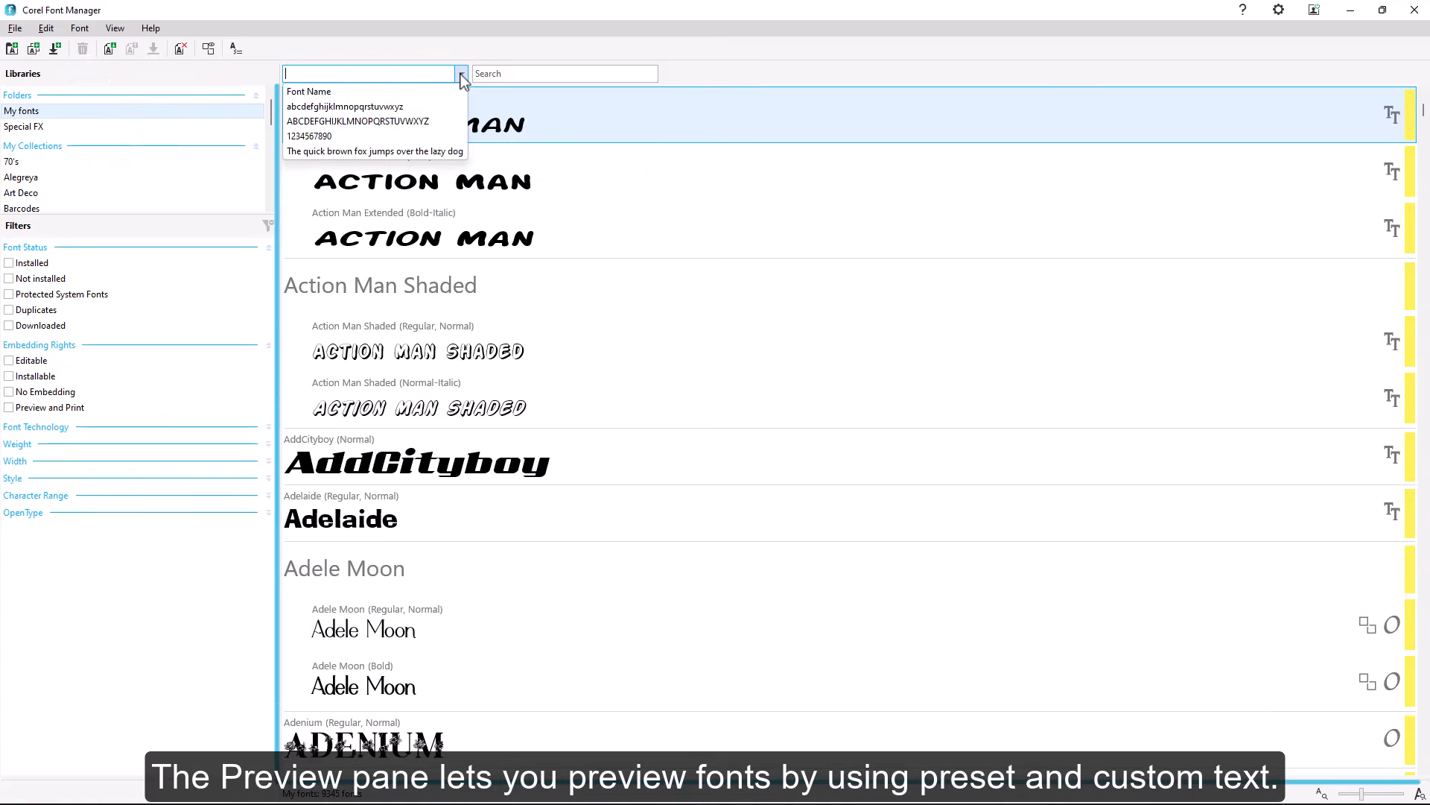
{"action": "left_click", "coordinate": [427, 153]}
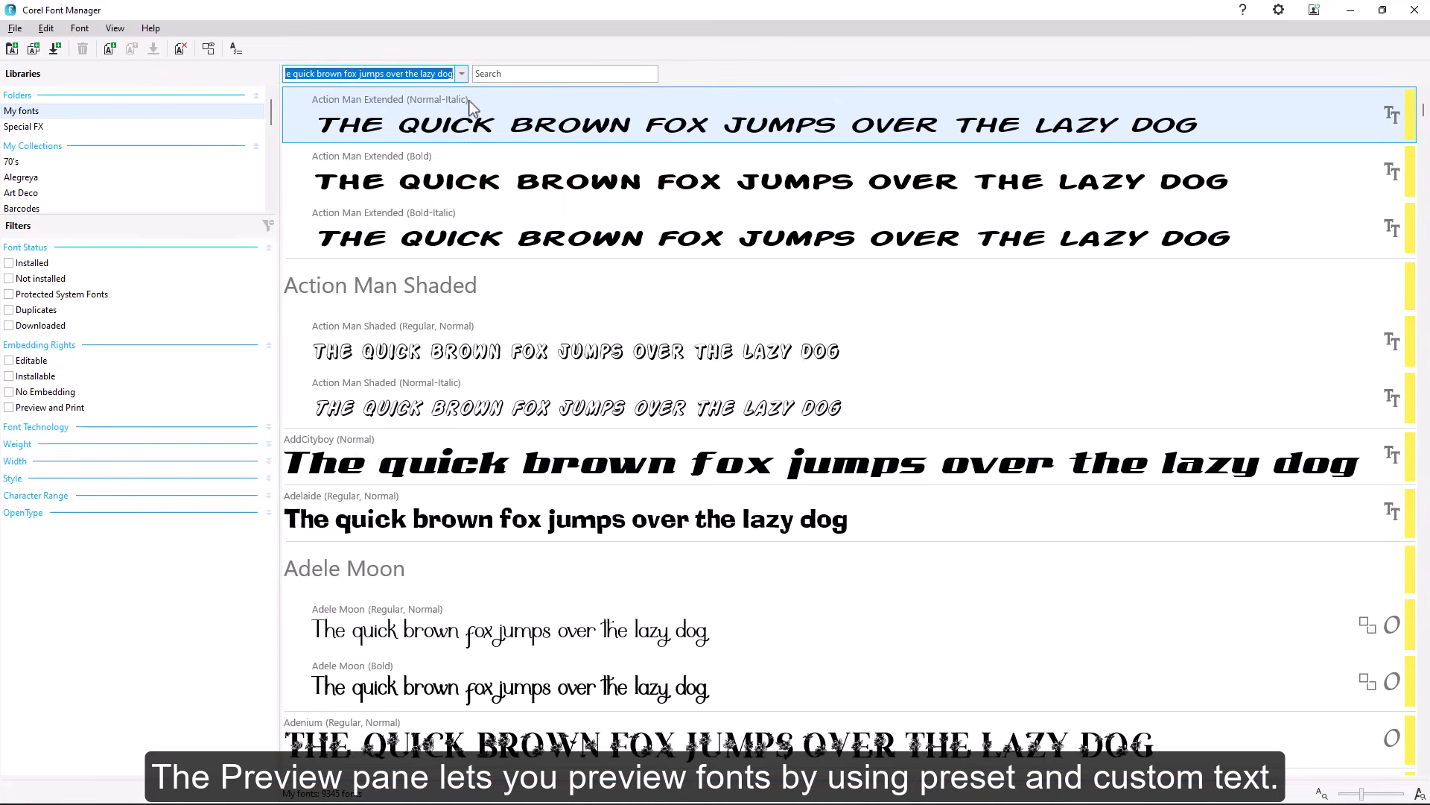
{"action": "left_click", "coordinate": [462, 73]}
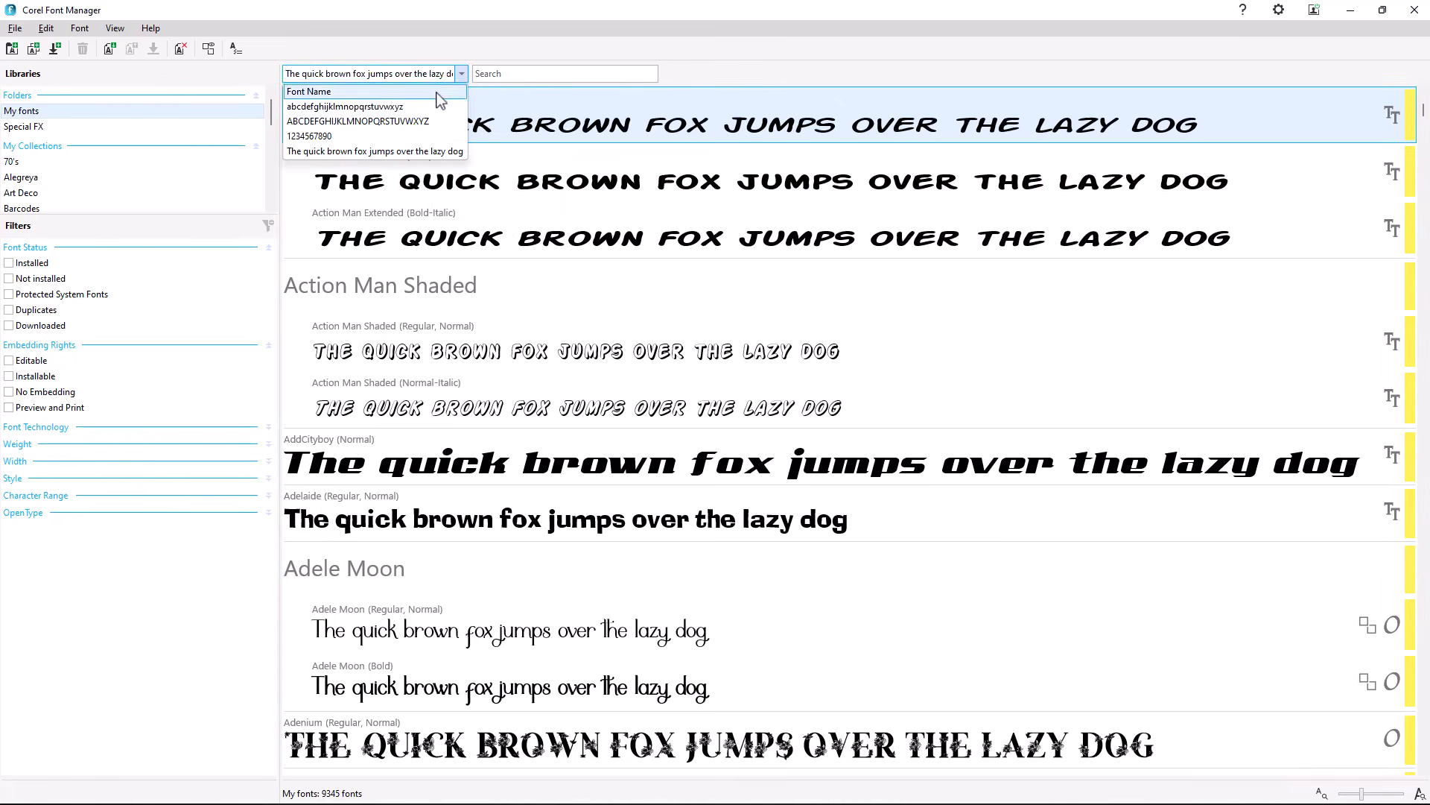
{"action": "left_click", "coordinate": [438, 92]}
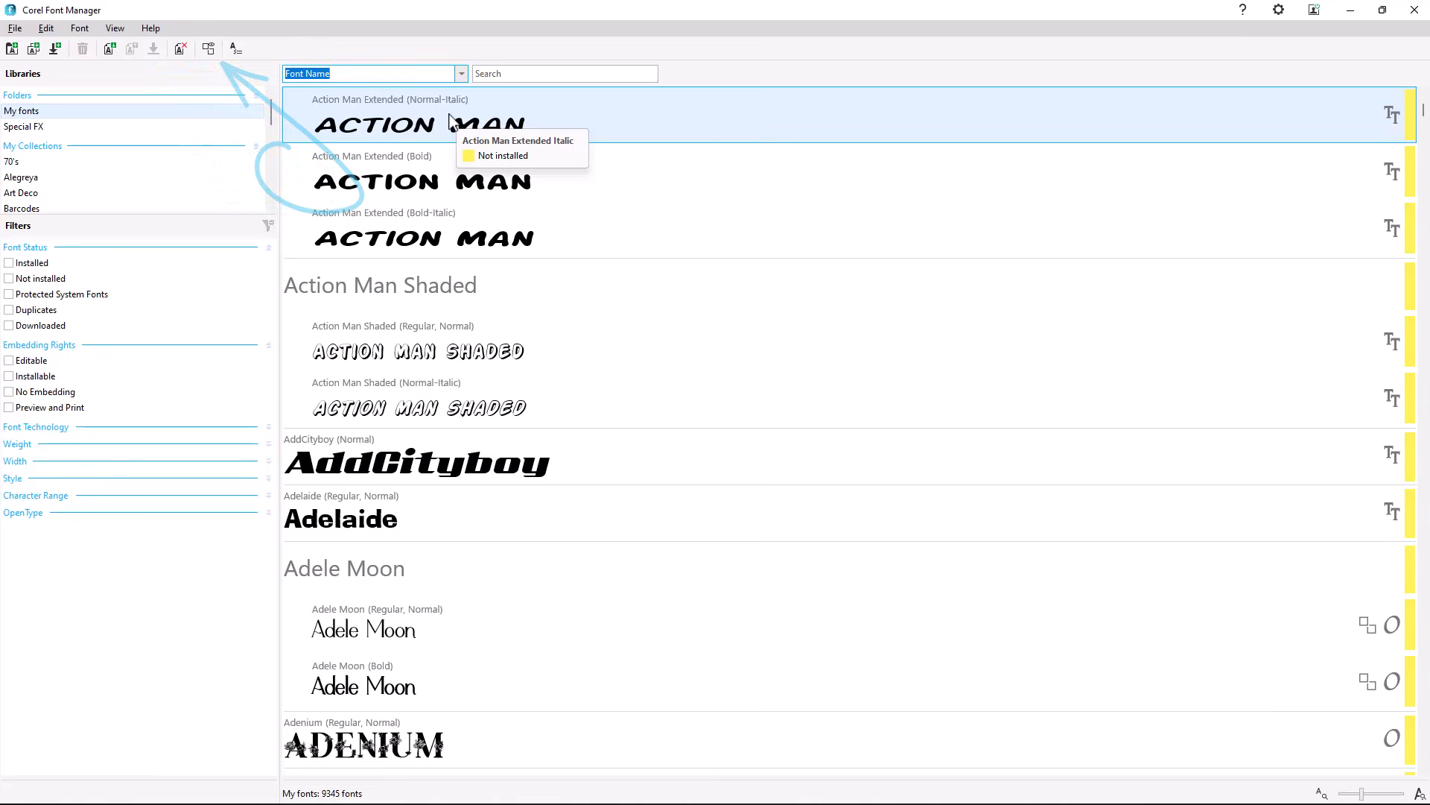
Filter the library to variable fonts and show the variable font properties of Agrandir Variable (Narrow, Thin)
{"action": "left_click", "coordinate": [236, 50]}
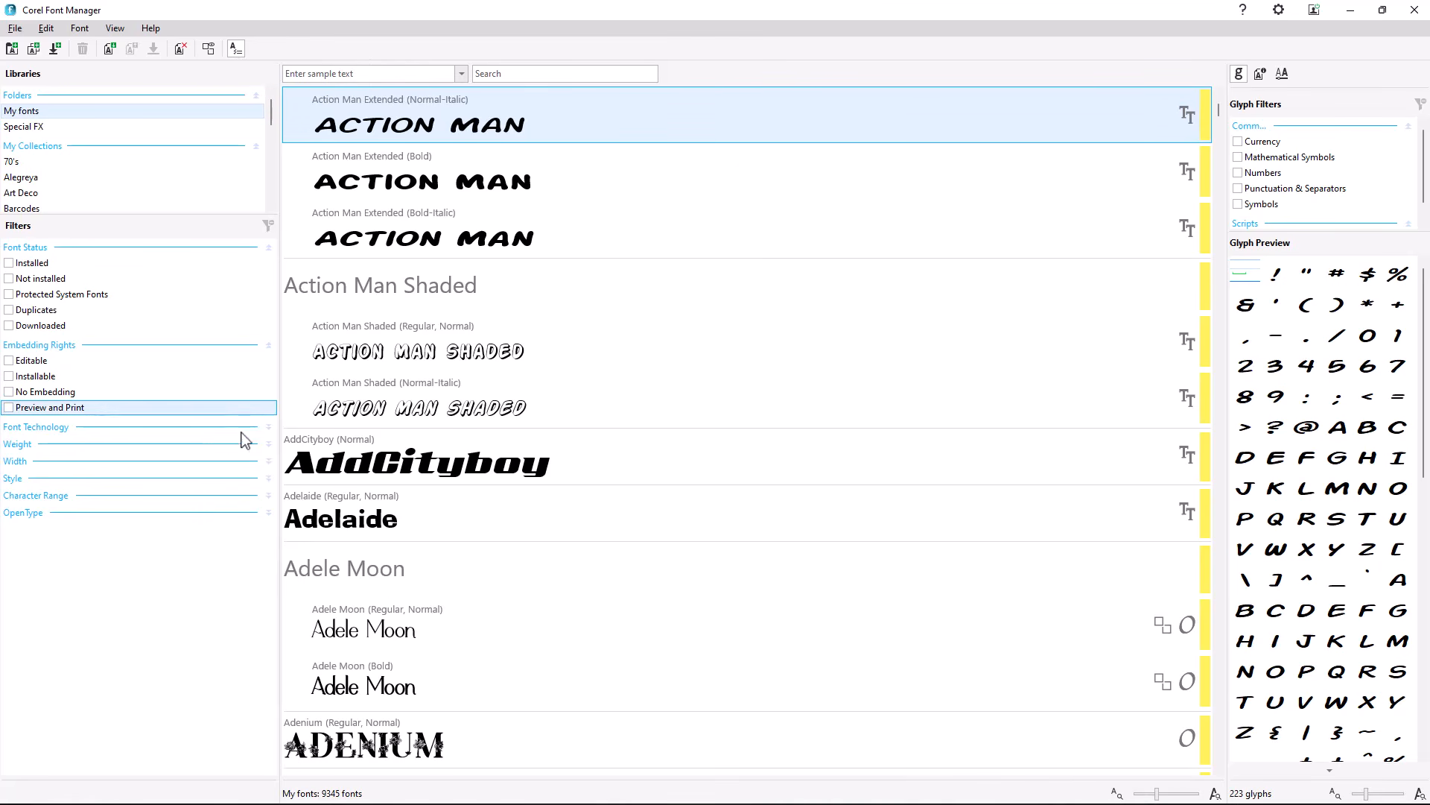
{"action": "left_click", "coordinate": [268, 428]}
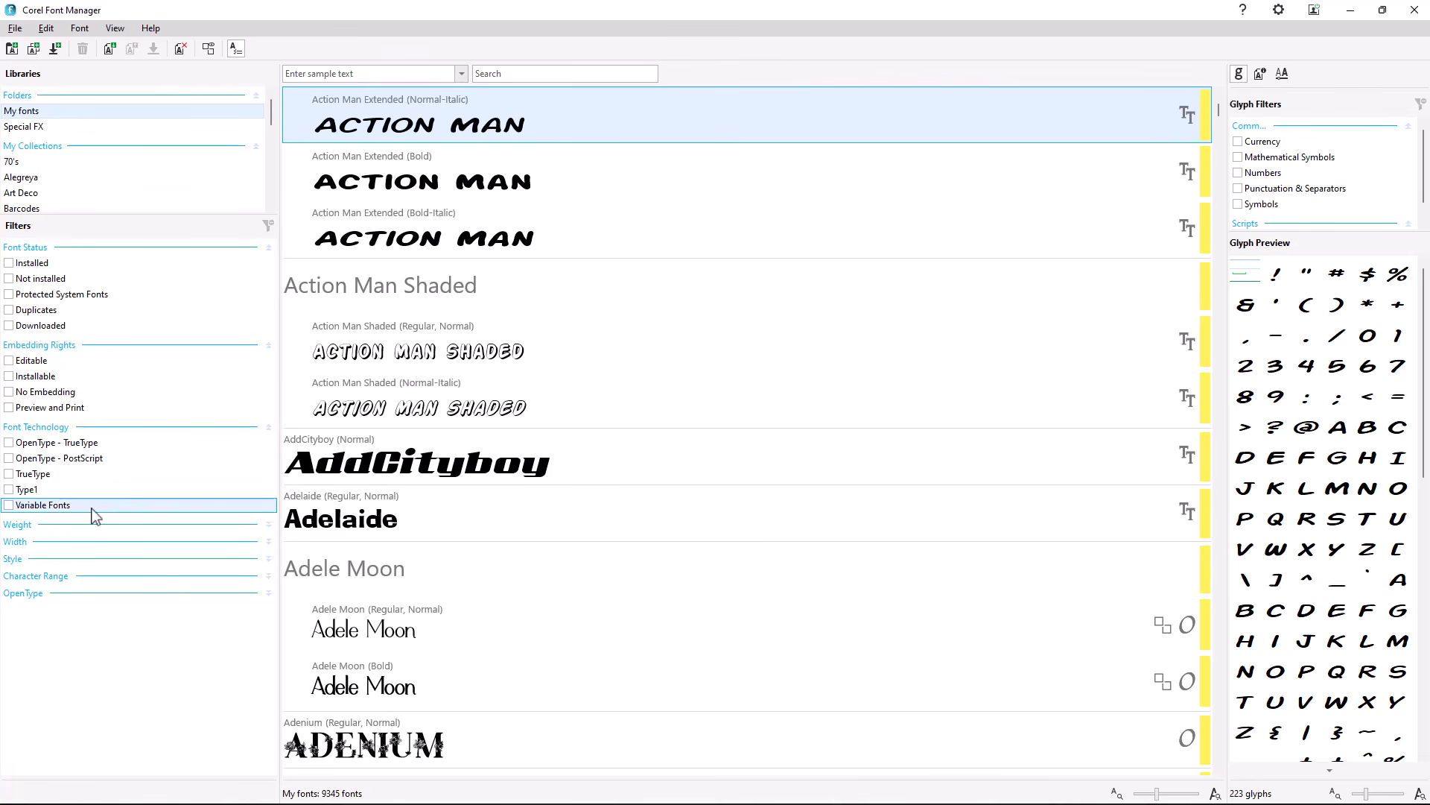
{"action": "left_click", "coordinate": [8, 507]}
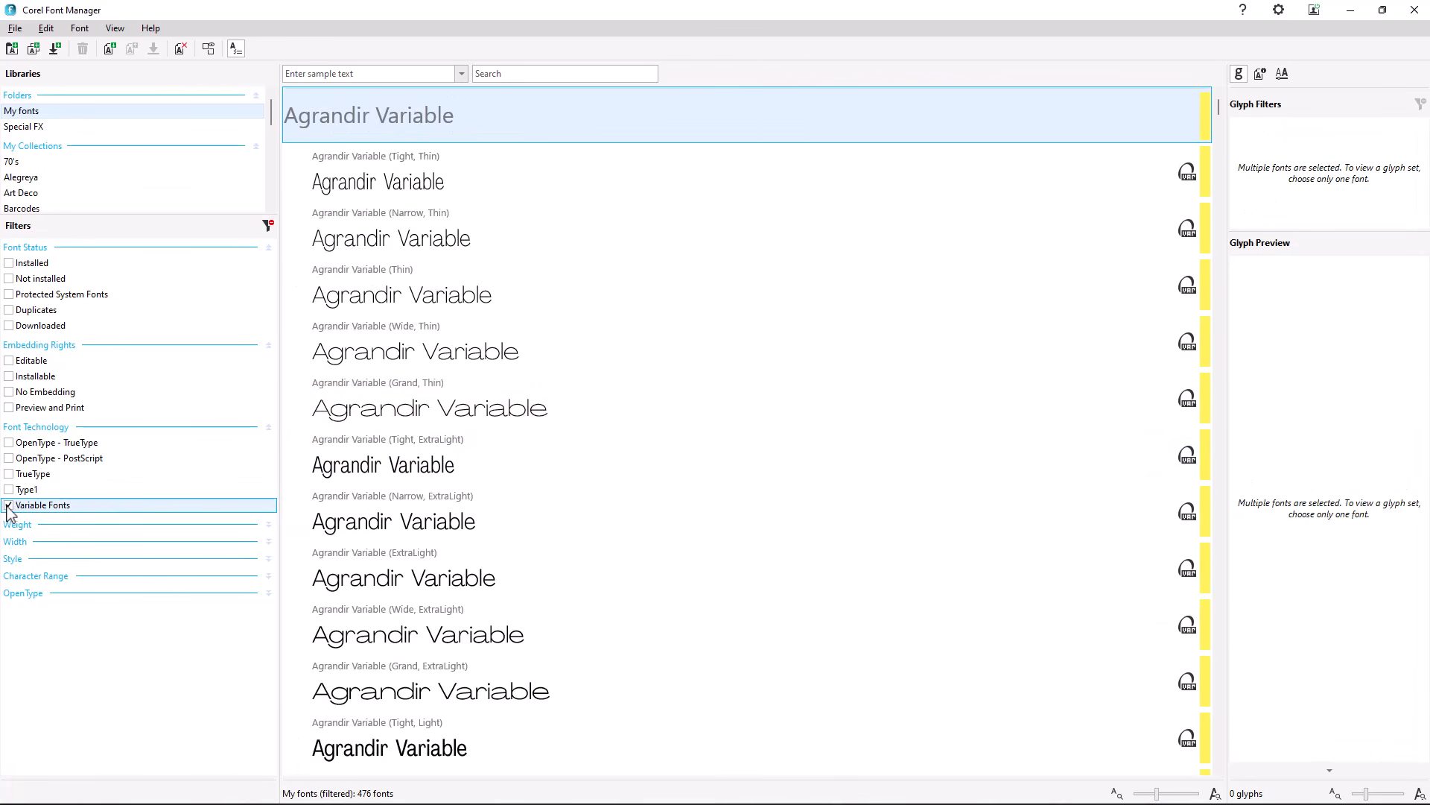
{"action": "left_click", "coordinate": [444, 248]}
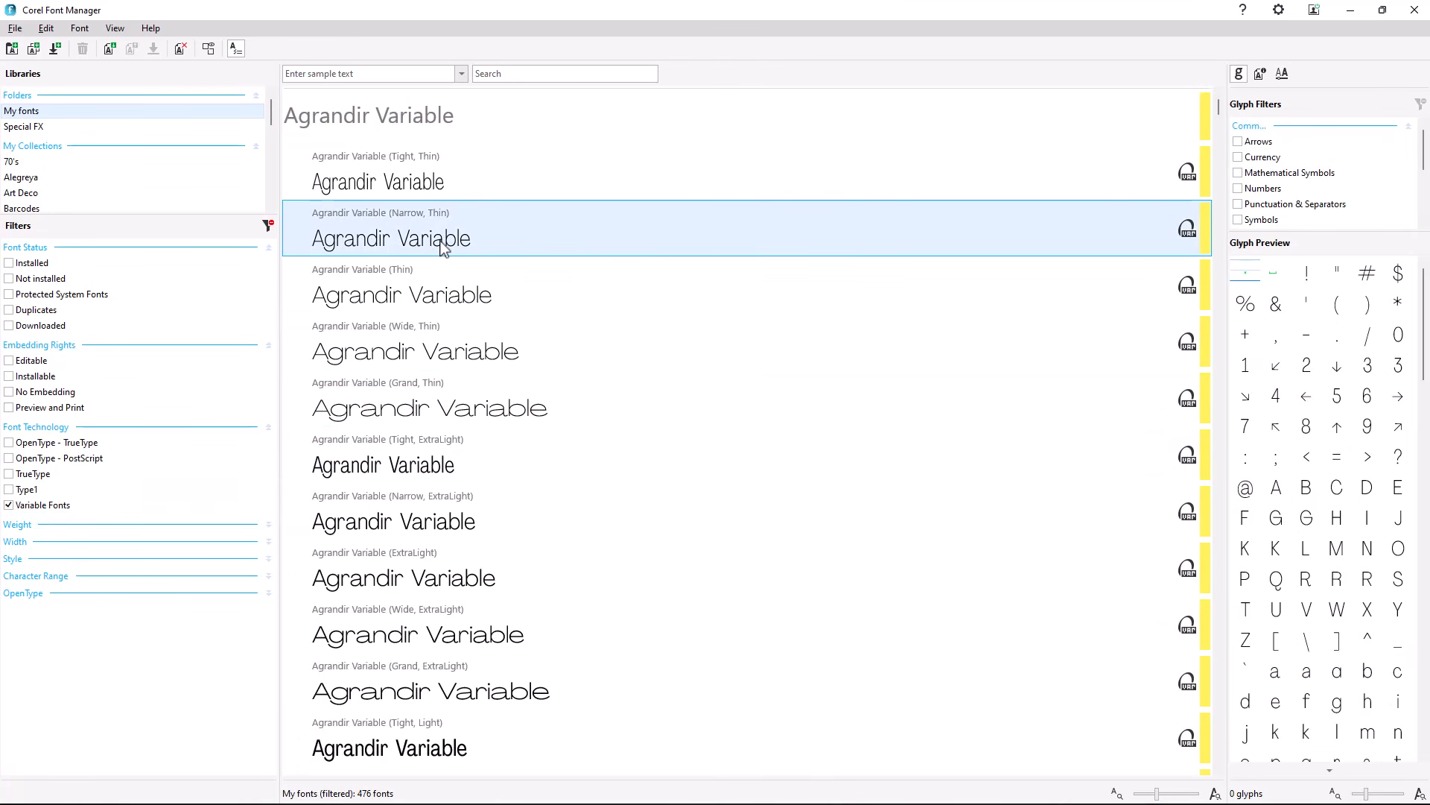
{"action": "left_click", "coordinate": [1282, 73]}
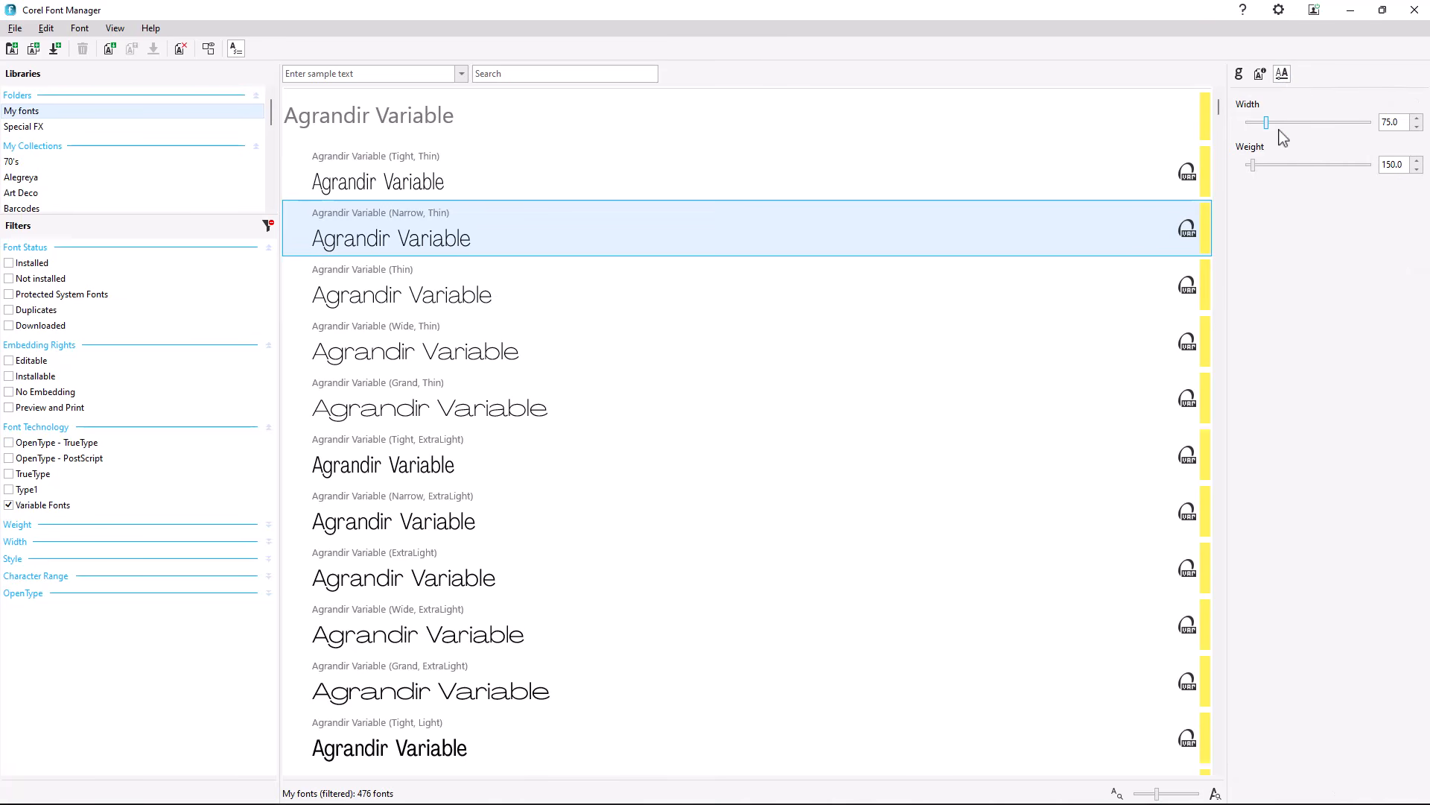
Display the fonts of the Art Deco collection and clear all filters, keeping the collection's name
{"action": "left_click", "coordinate": [22, 193]}
{"action": "left_click", "coordinate": [269, 224]}
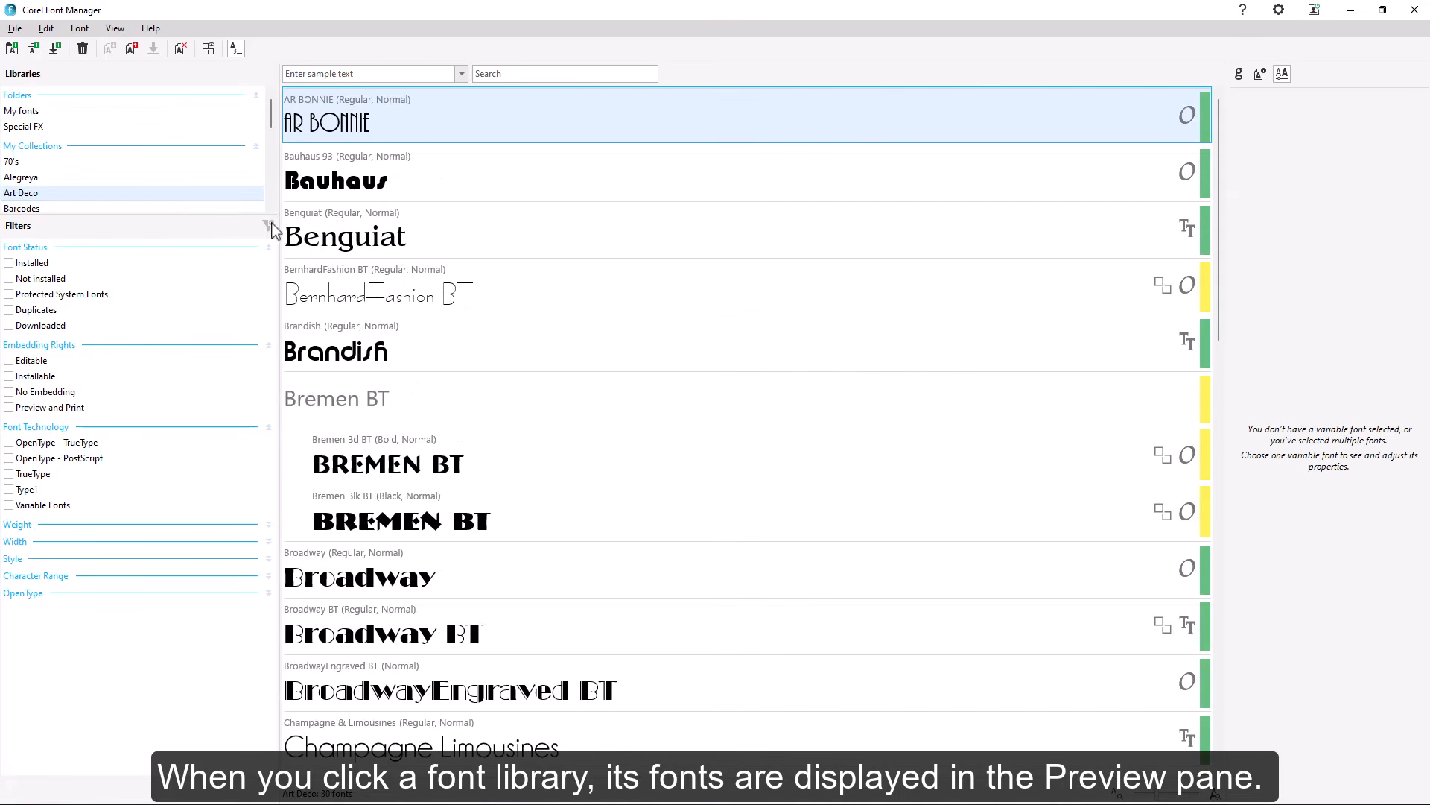
{"action": "left_click", "coordinate": [7, 195]}
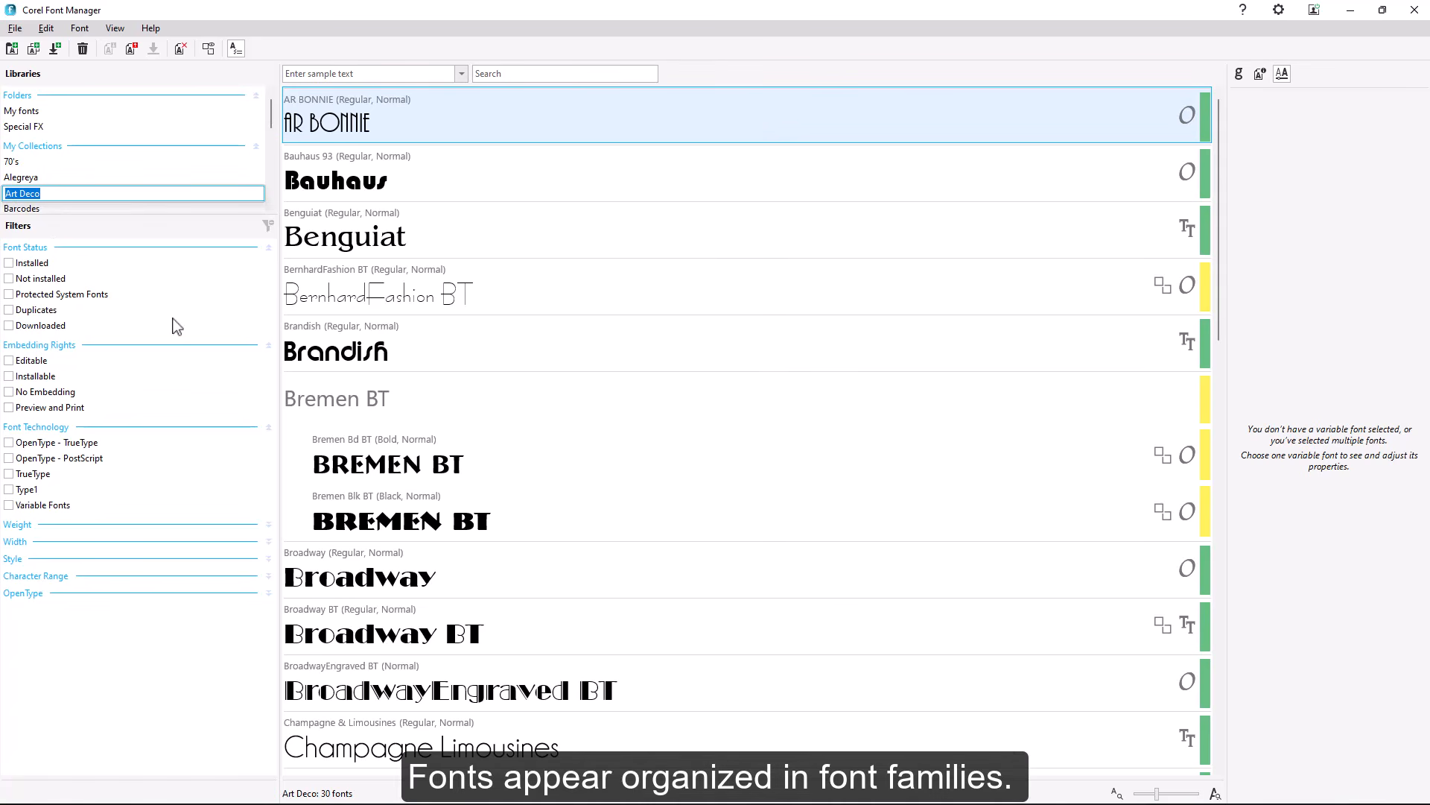
{"action": "key", "text": "Return"}
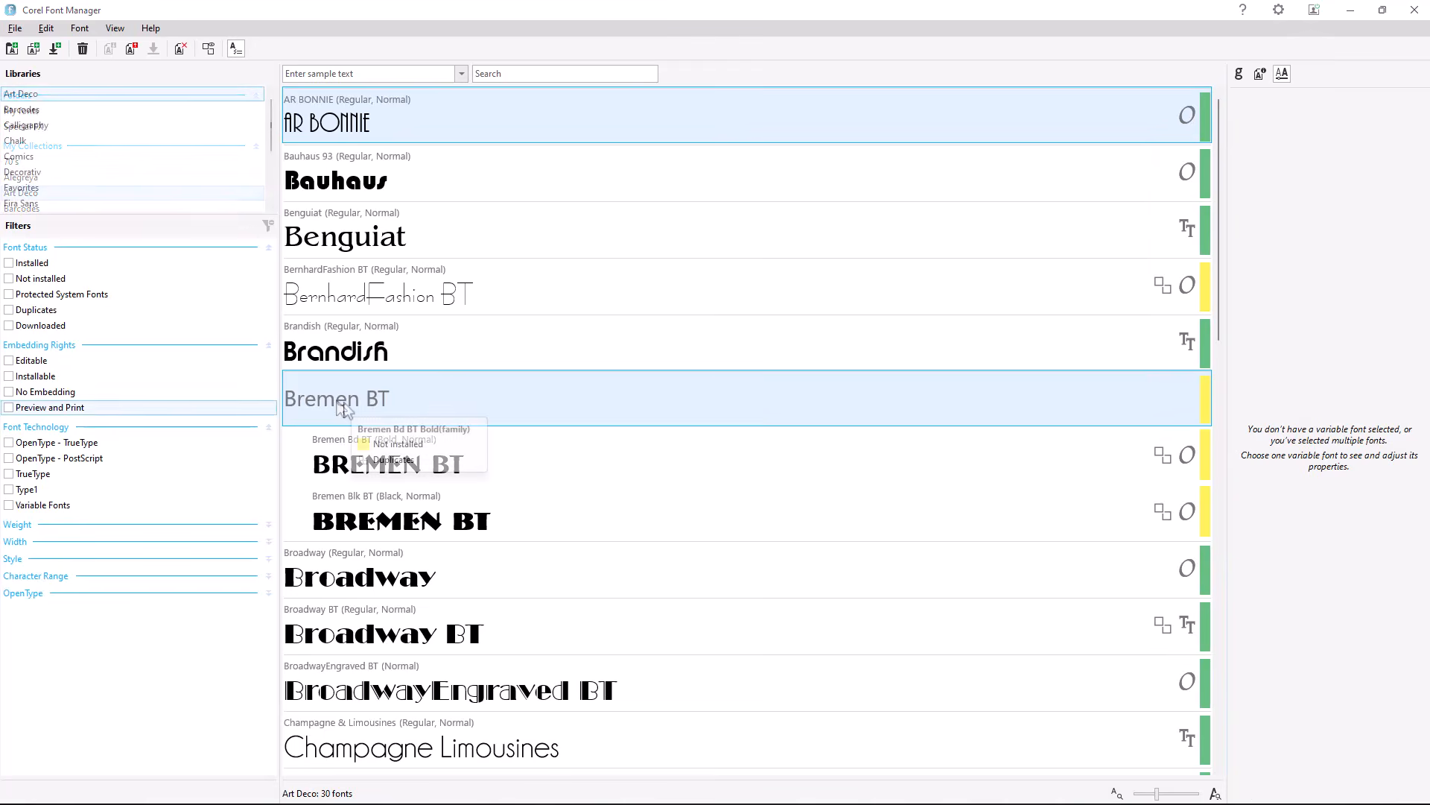
Show the font details of BernhardFashion BT and examine the installation status of the Arial families in My fonts
{"action": "left_click", "coordinate": [410, 299]}
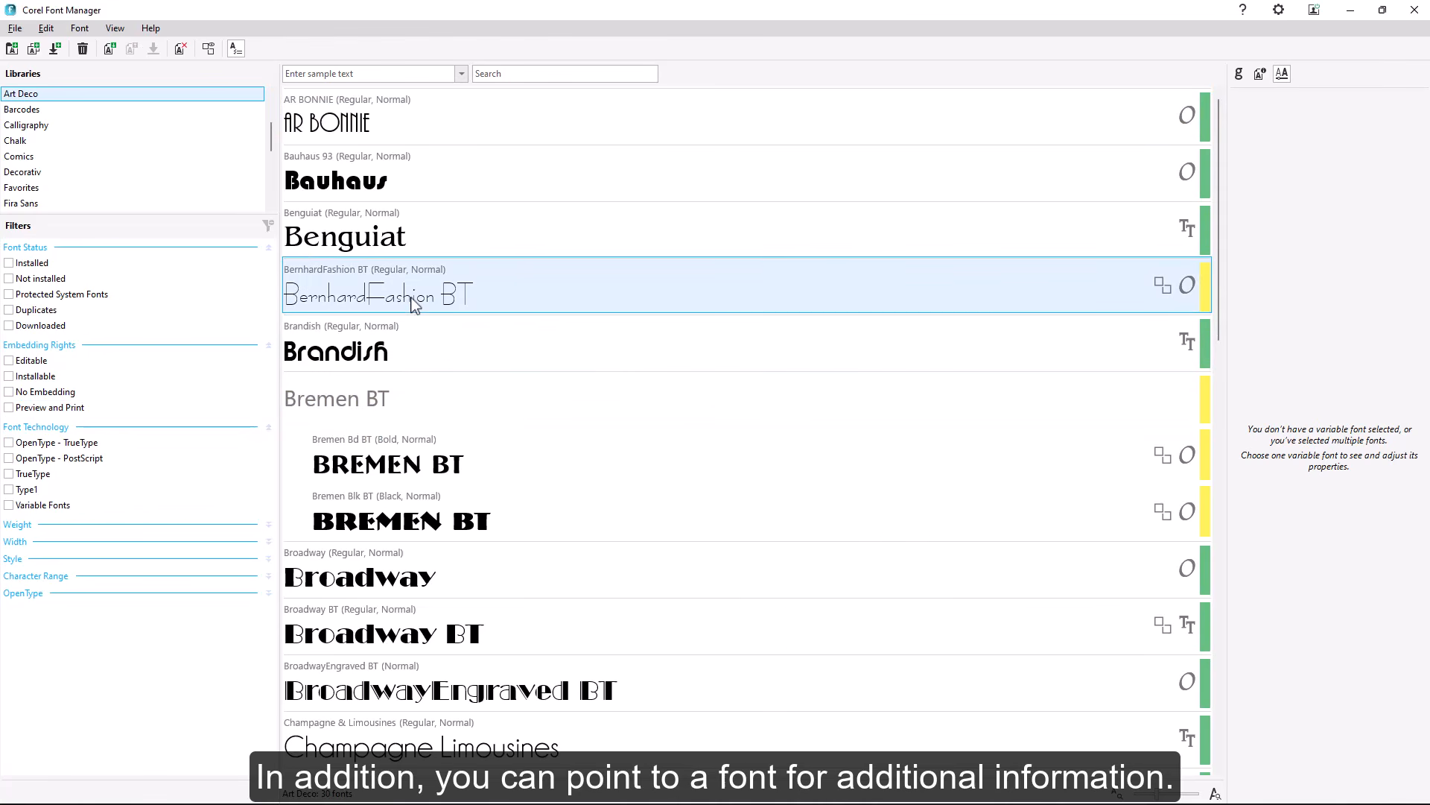
{"action": "left_click", "coordinate": [1260, 74]}
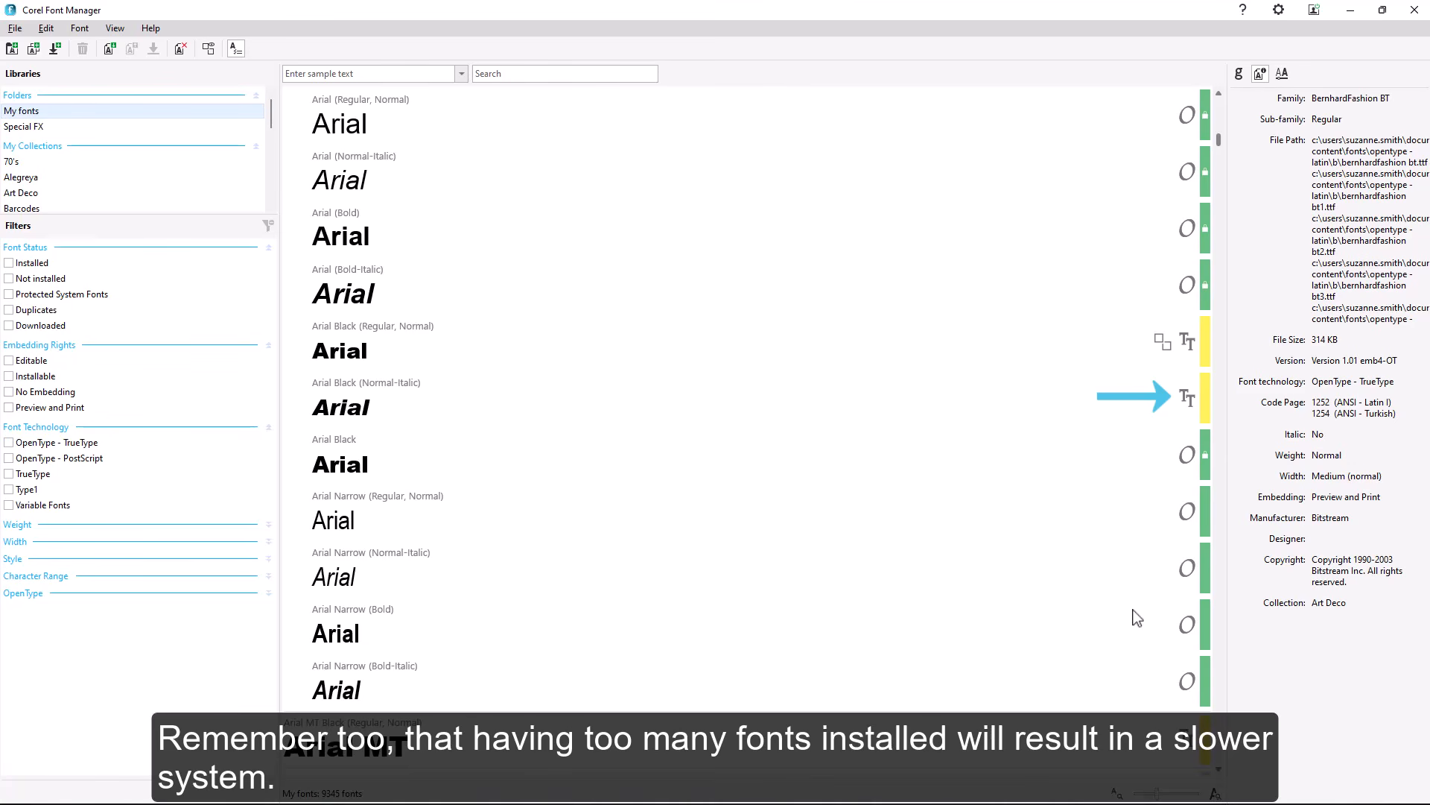
{"action": "scroll", "coordinate": [1135, 617], "scroll_direction": "down", "scroll_amount": 5}
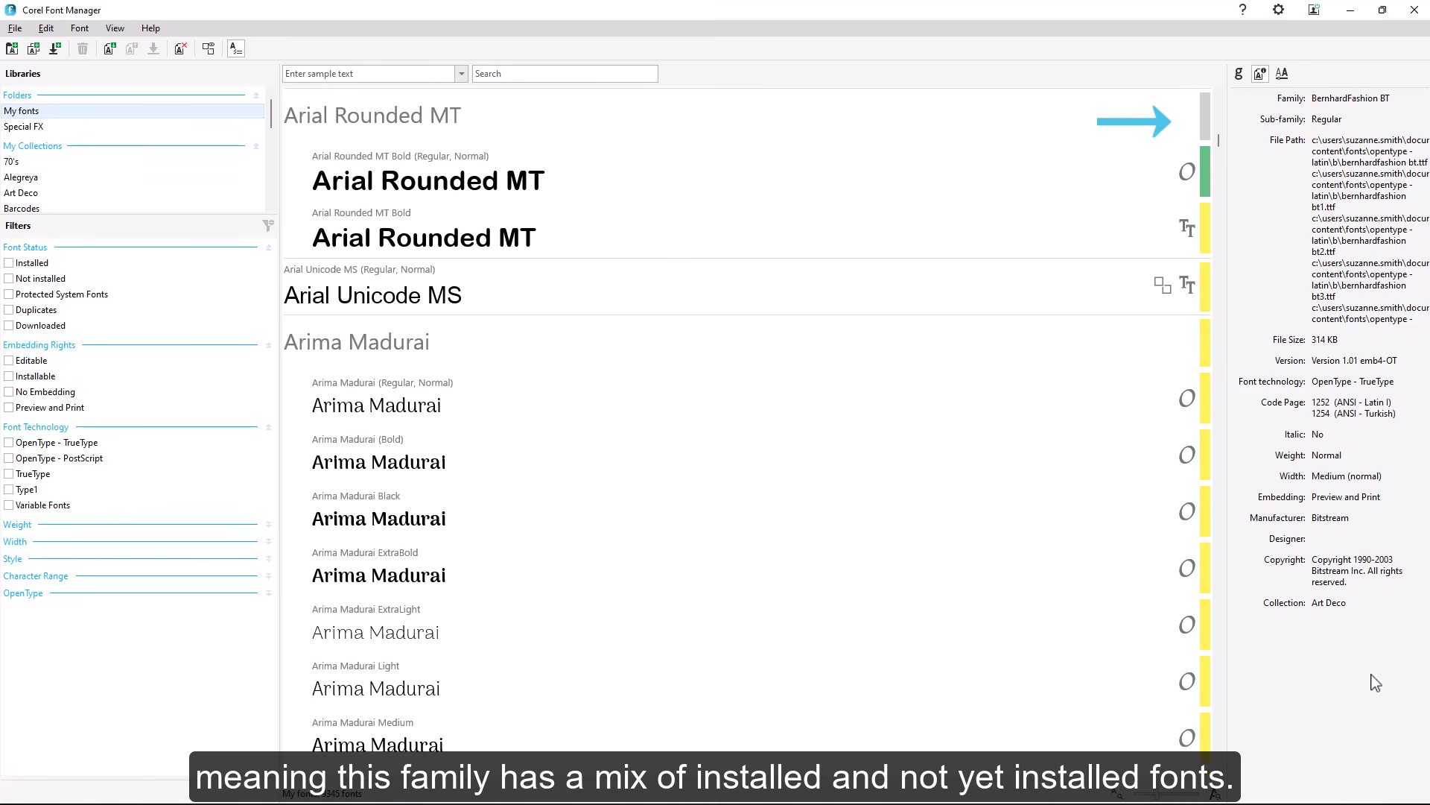
{"action": "left_click", "coordinate": [53, 198]}
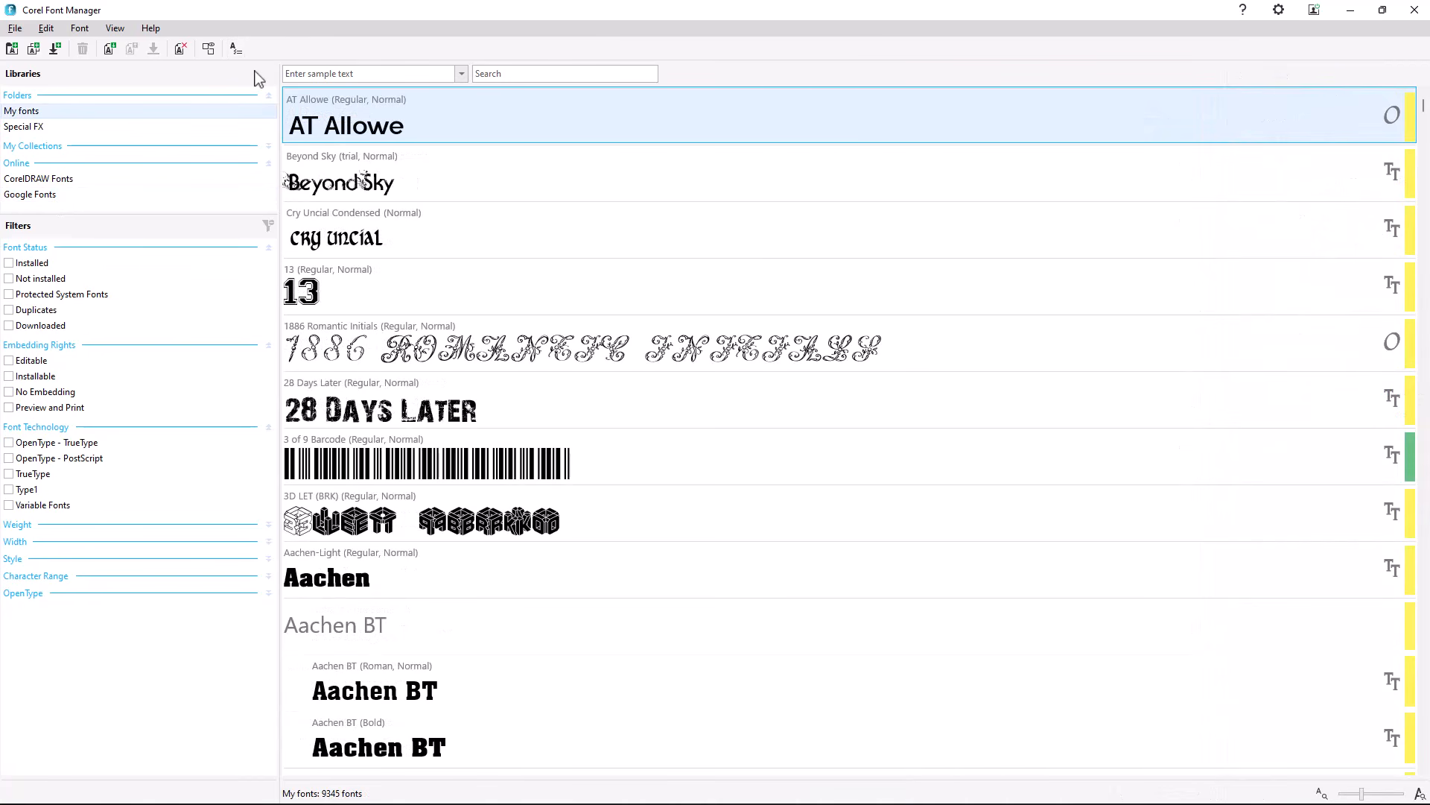
Search My fonts for "Beng" and clear the search text
{"action": "left_click", "coordinate": [490, 74]}
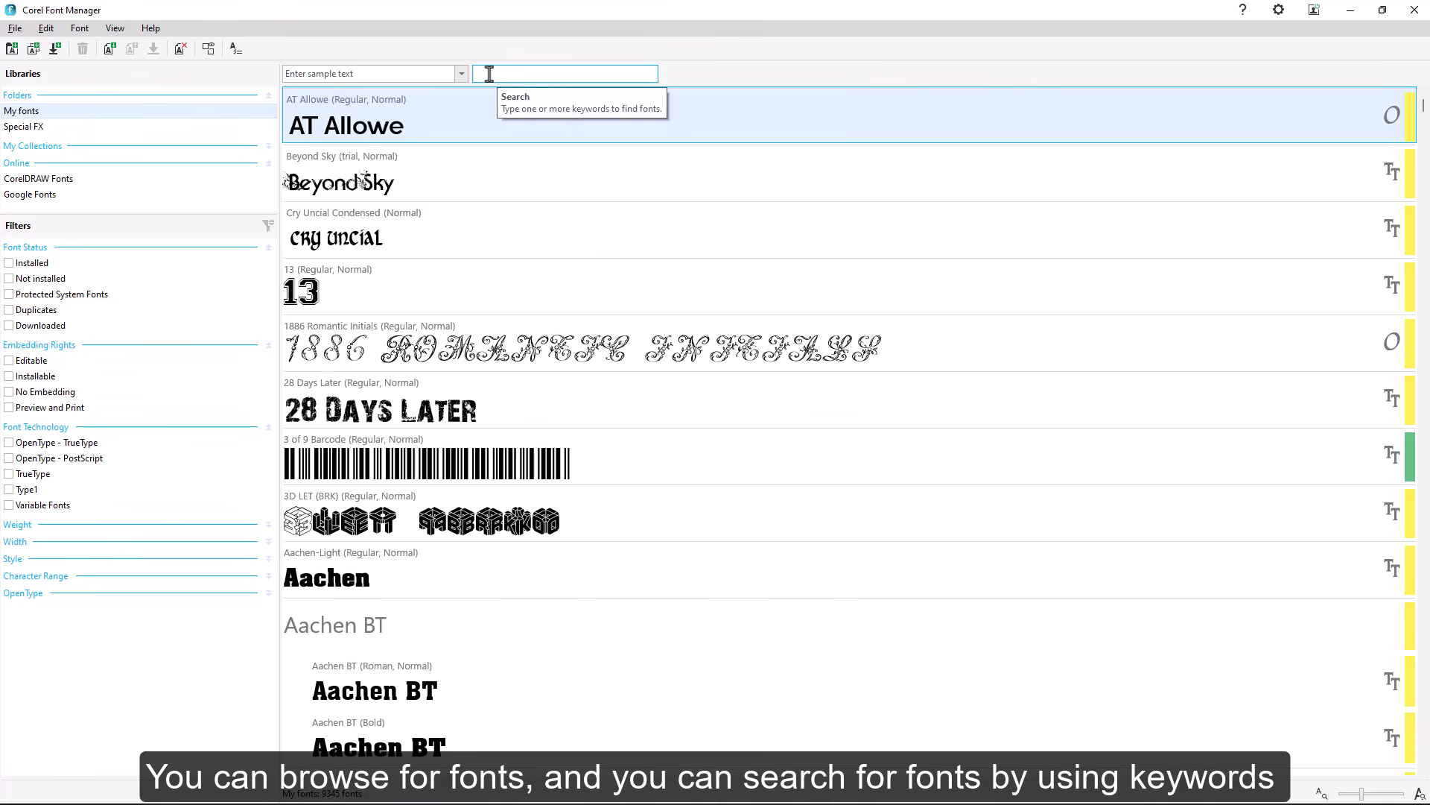
{"action": "type", "text": "Beng"}
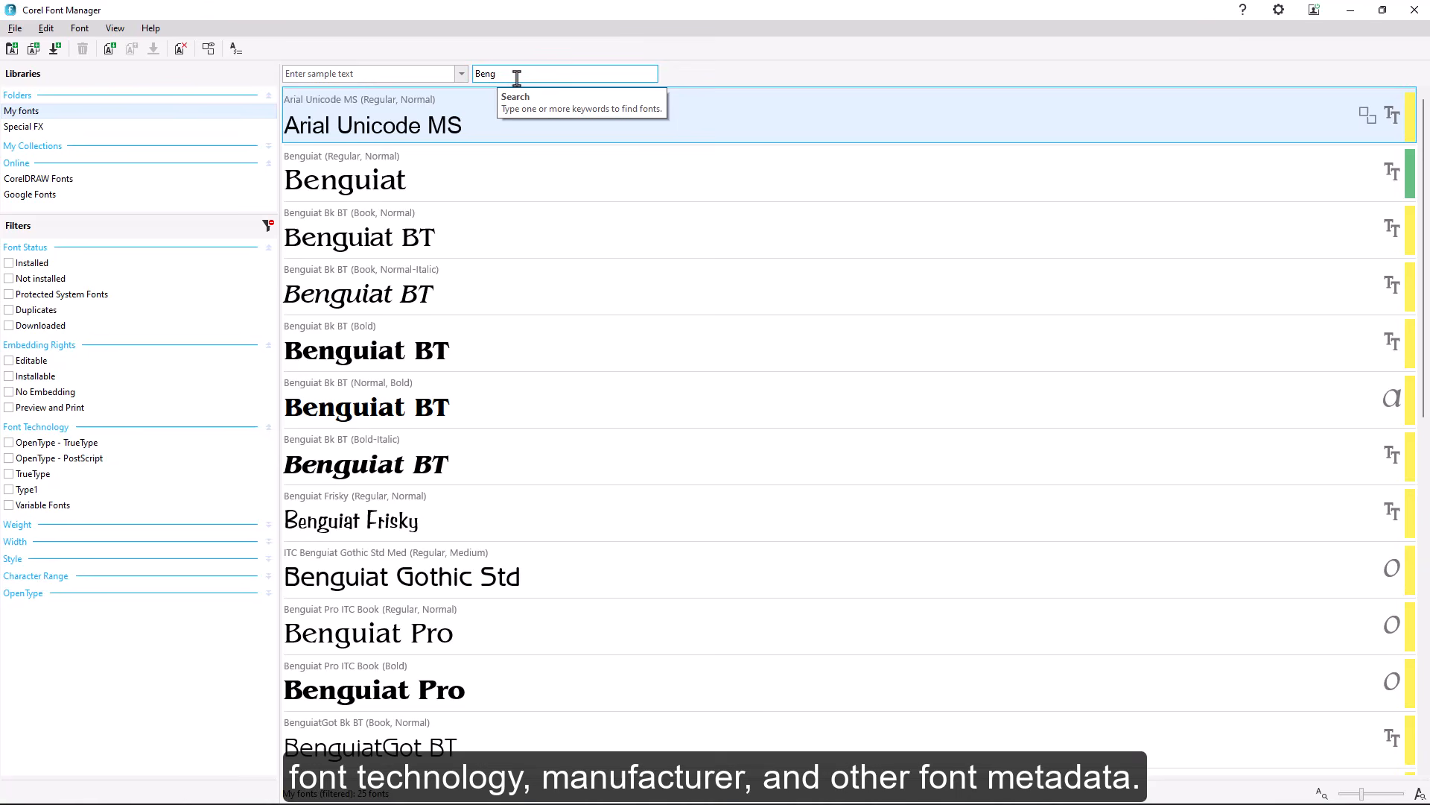
{"action": "double_click", "coordinate": [491, 74]}
{"action": "key", "text": "BackSpace"}
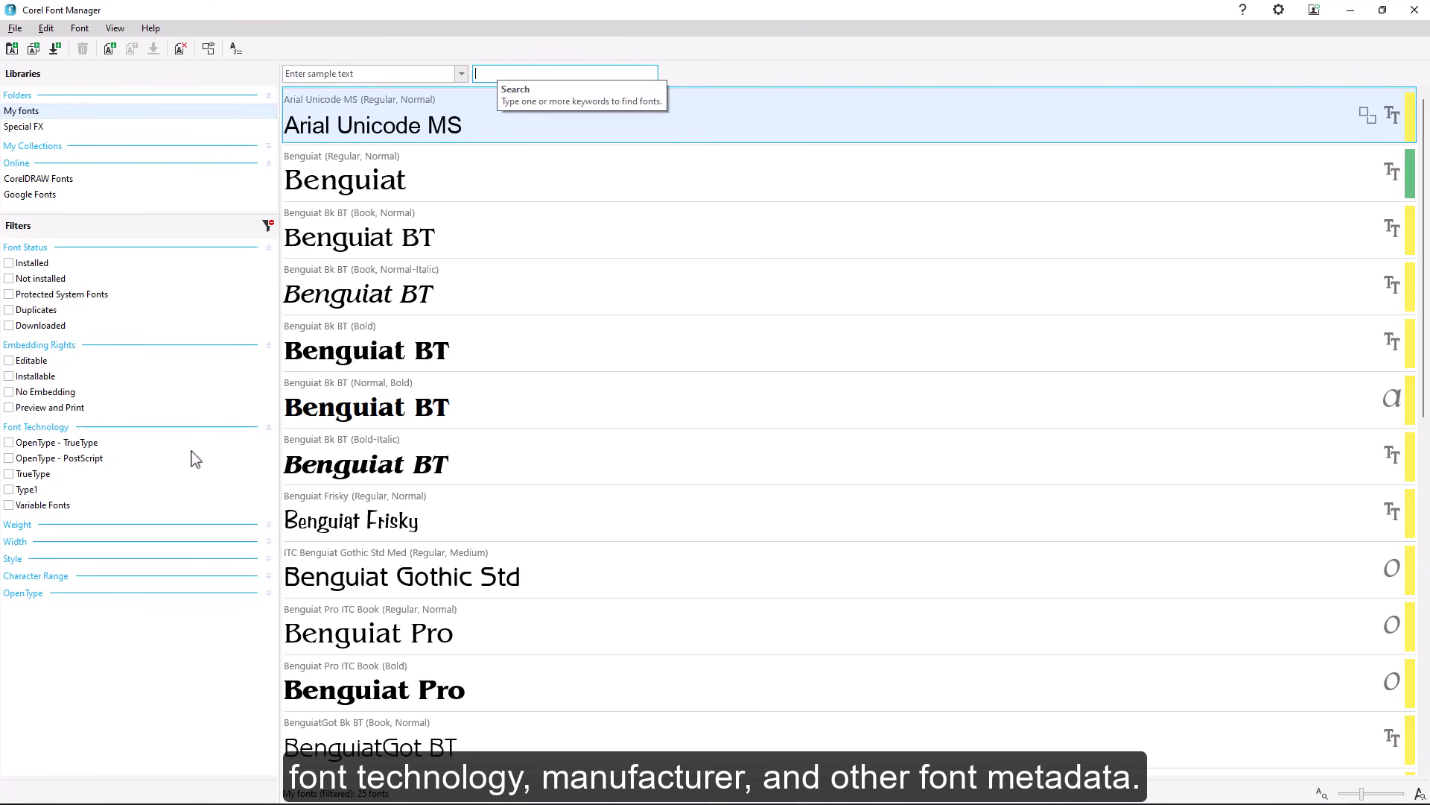
Filter My fonts to the OpenType - TrueType technology and Regular weight
{"action": "left_click", "coordinate": [9, 443]}
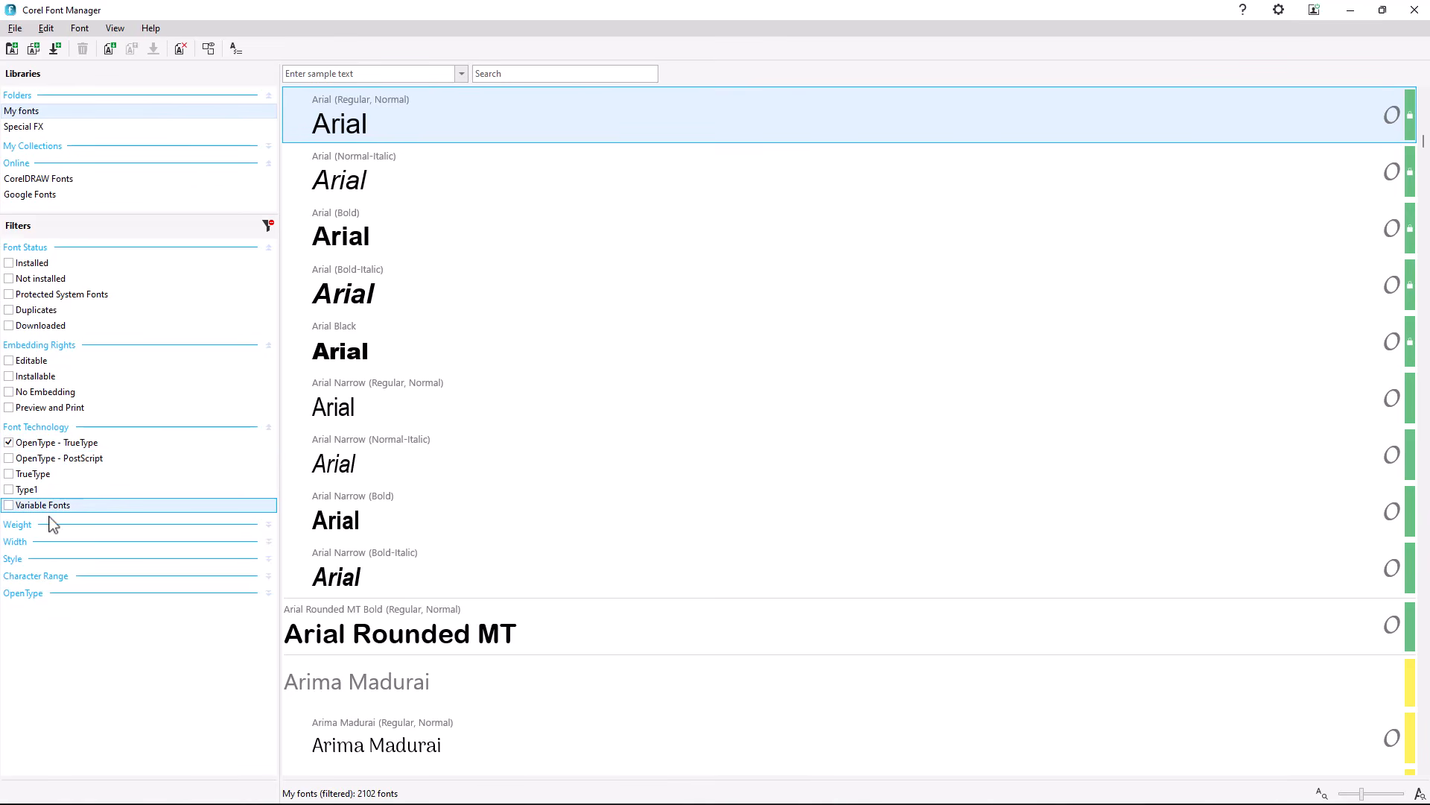
{"action": "left_click", "coordinate": [268, 525]}
{"action": "left_click", "coordinate": [9, 556]}
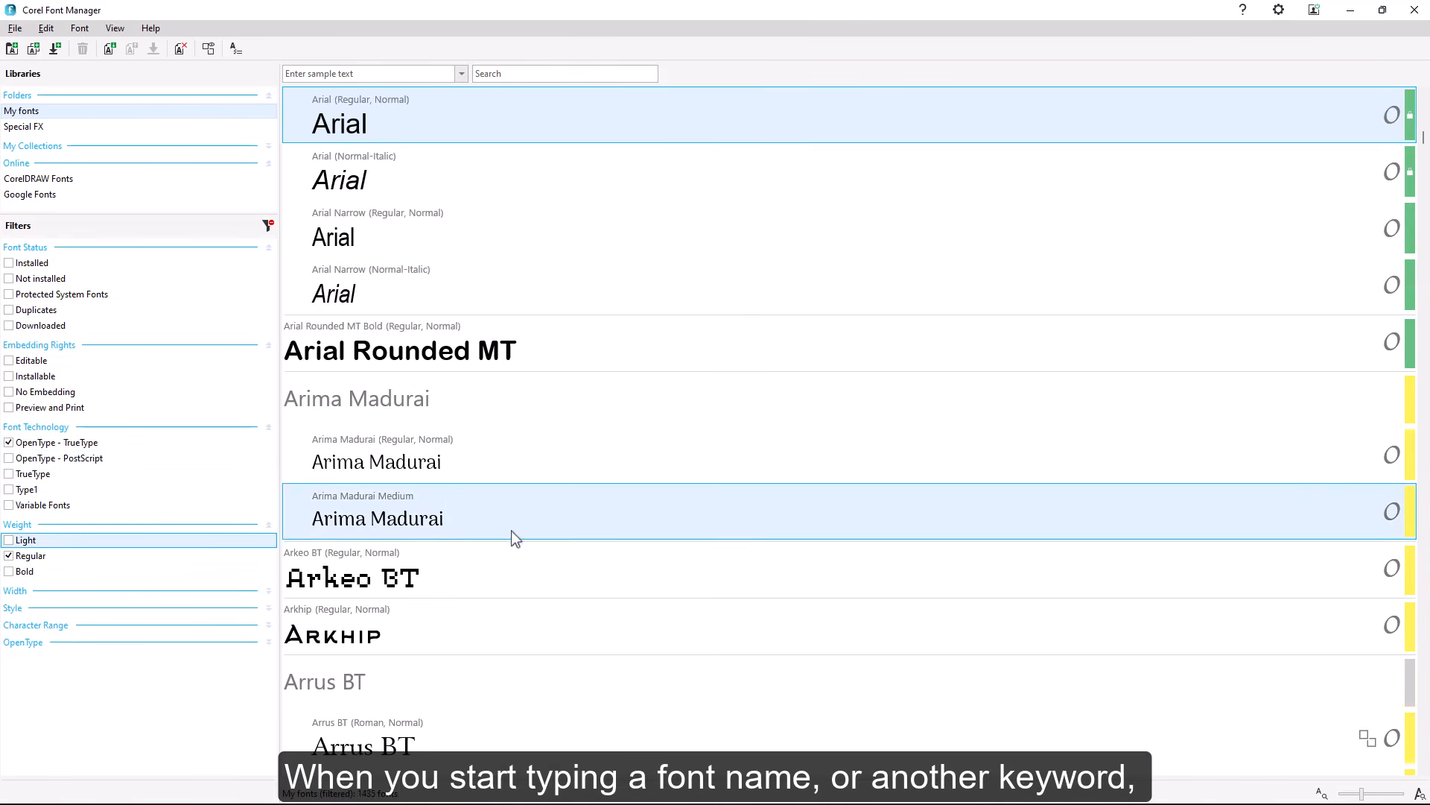
Search the filtered fonts for "Arial bold"
{"action": "left_click", "coordinate": [514, 74]}
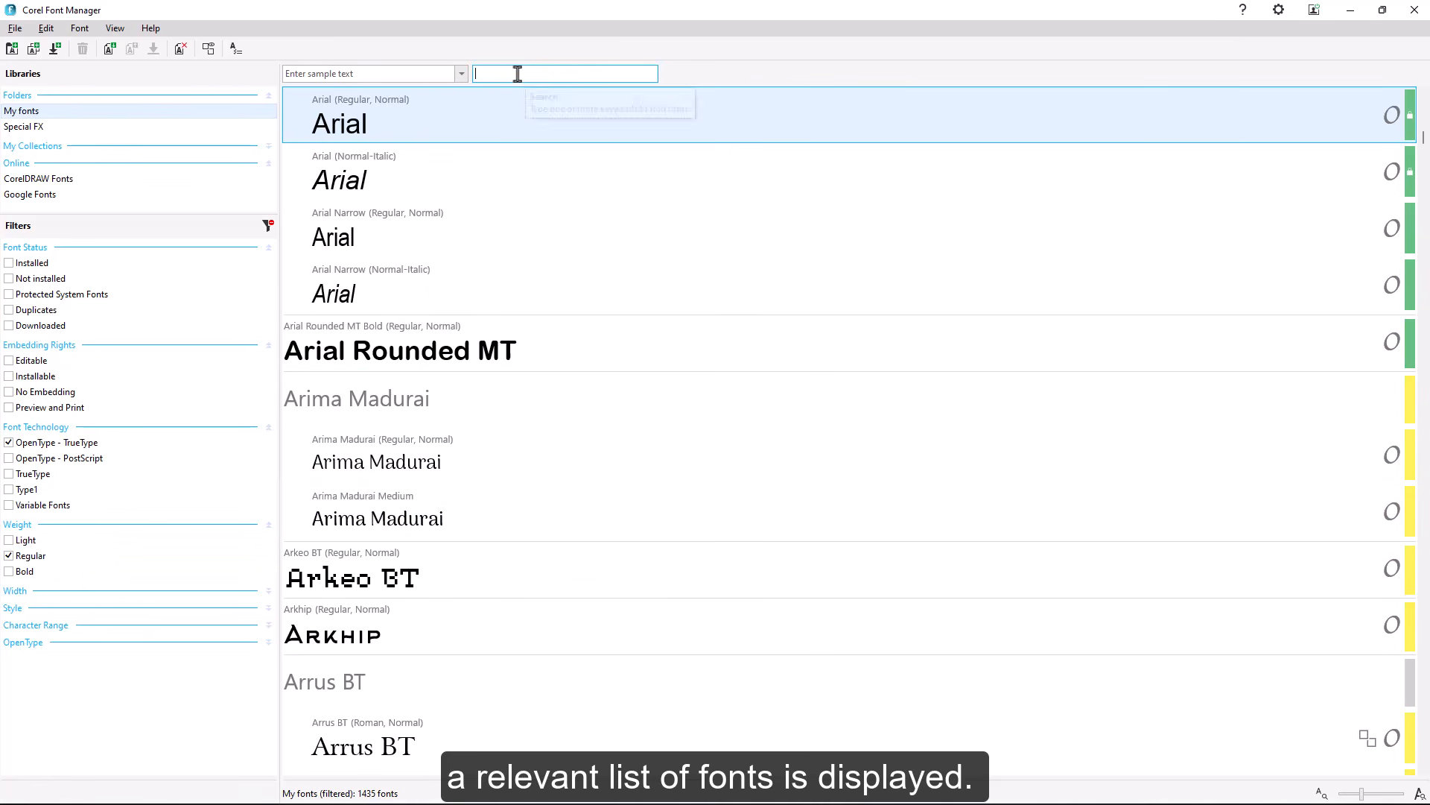
{"action": "type", "text": "Arial"}
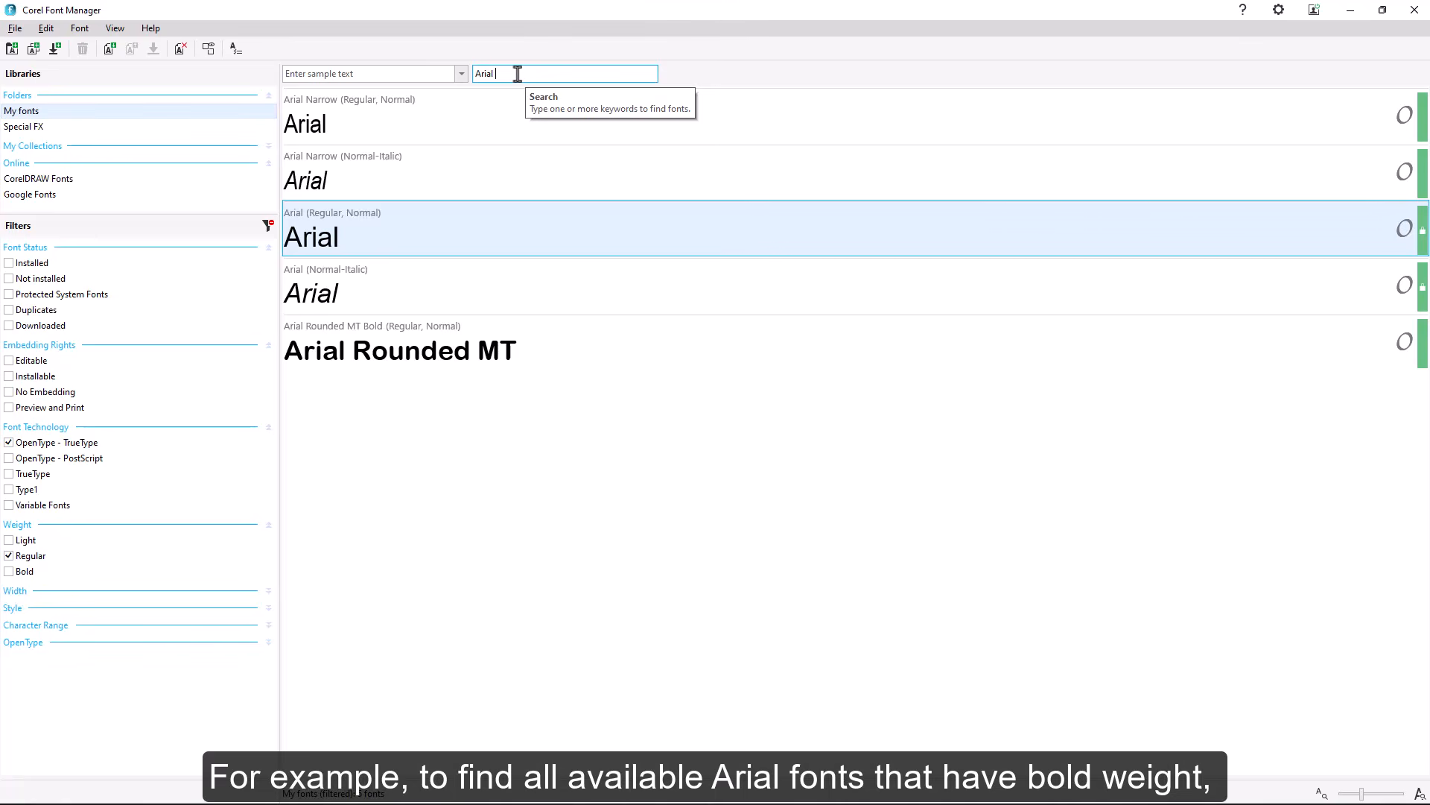
{"action": "type", "text": "bold"}
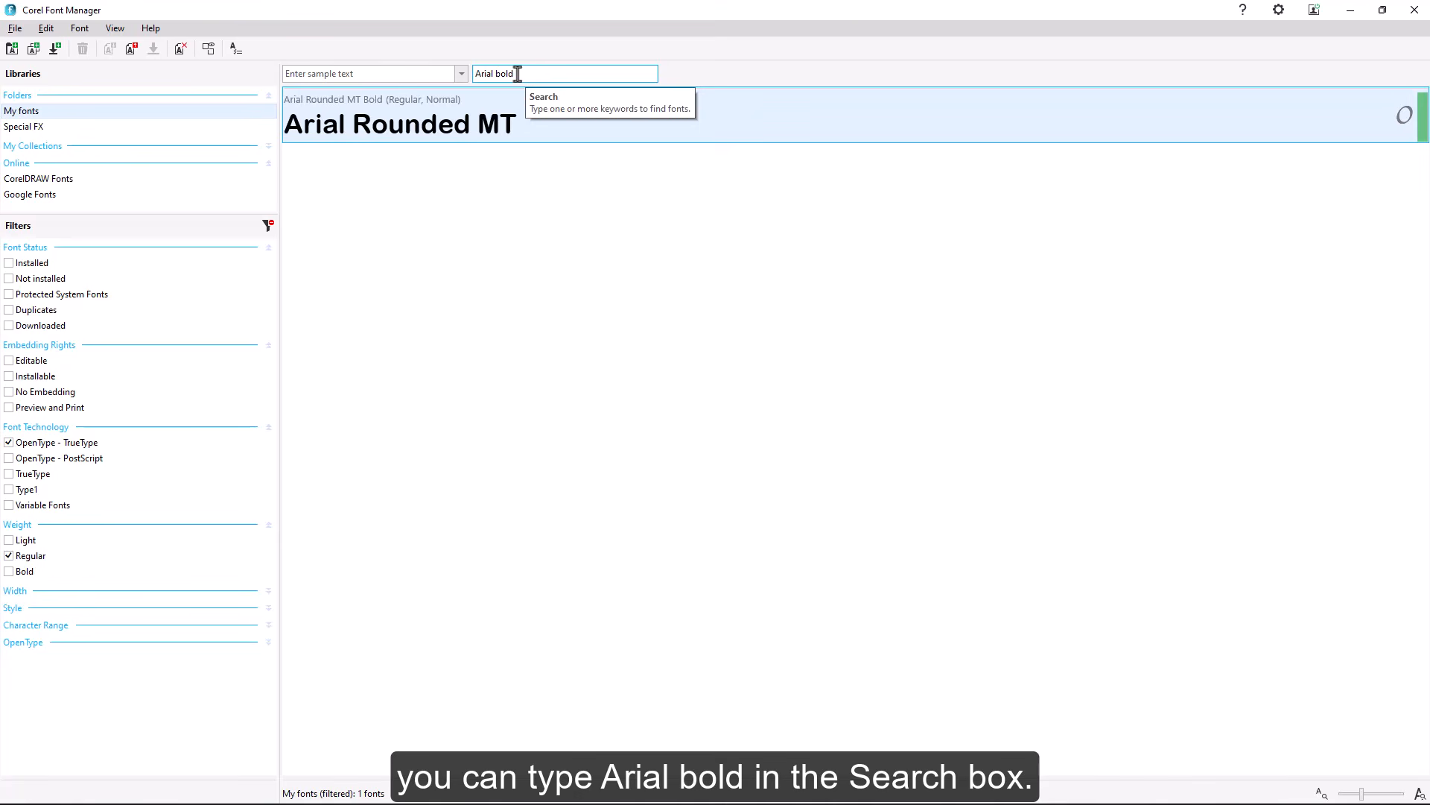
Display the fonts of the Special FX folder and of the Decorativ collection, expanding My Collections and enlarging the Libraries area
{"action": "left_click", "coordinate": [21, 128]}
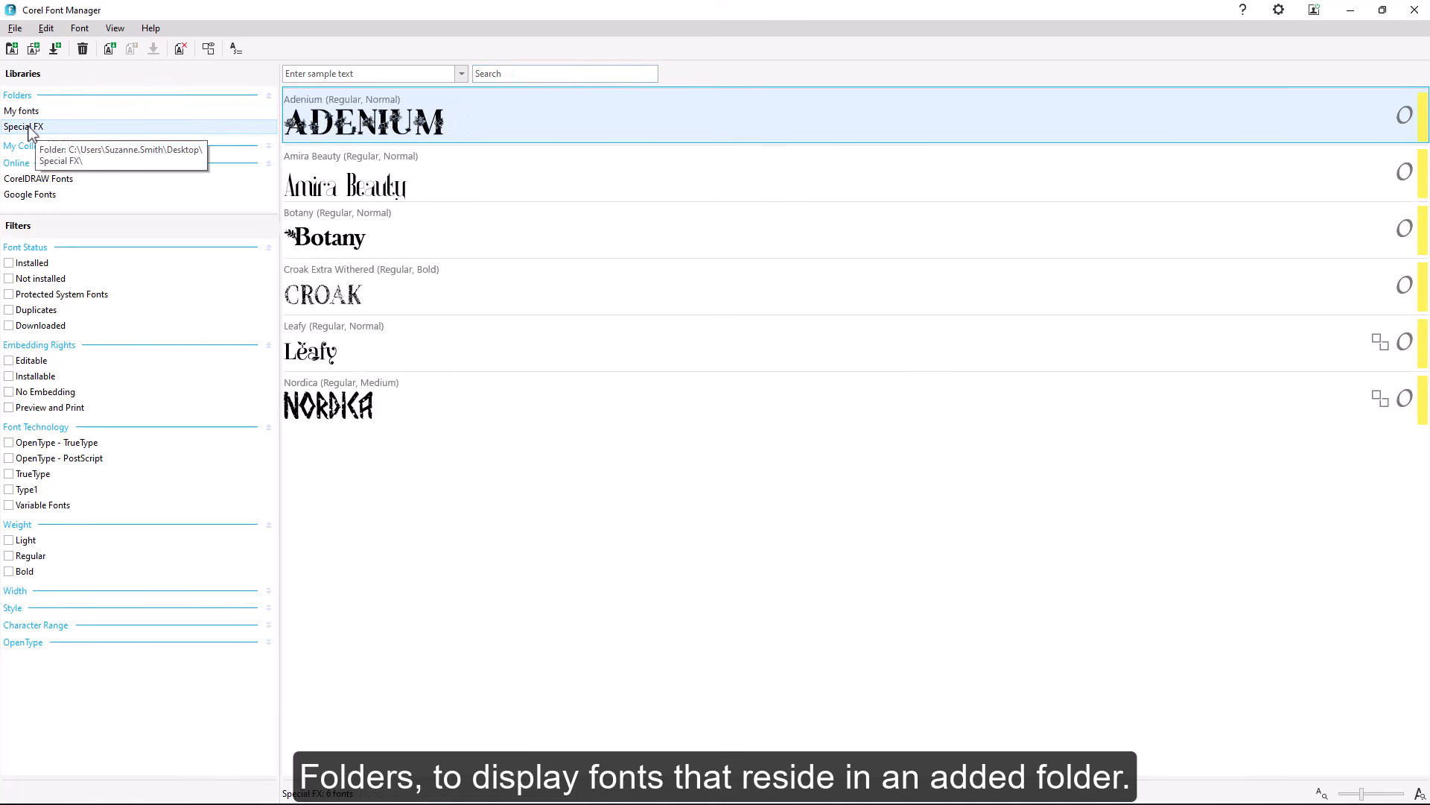
{"action": "left_click", "coordinate": [269, 145]}
{"action": "left_click_drag", "start_coordinate": [134, 228], "coordinate": [135, 336]}
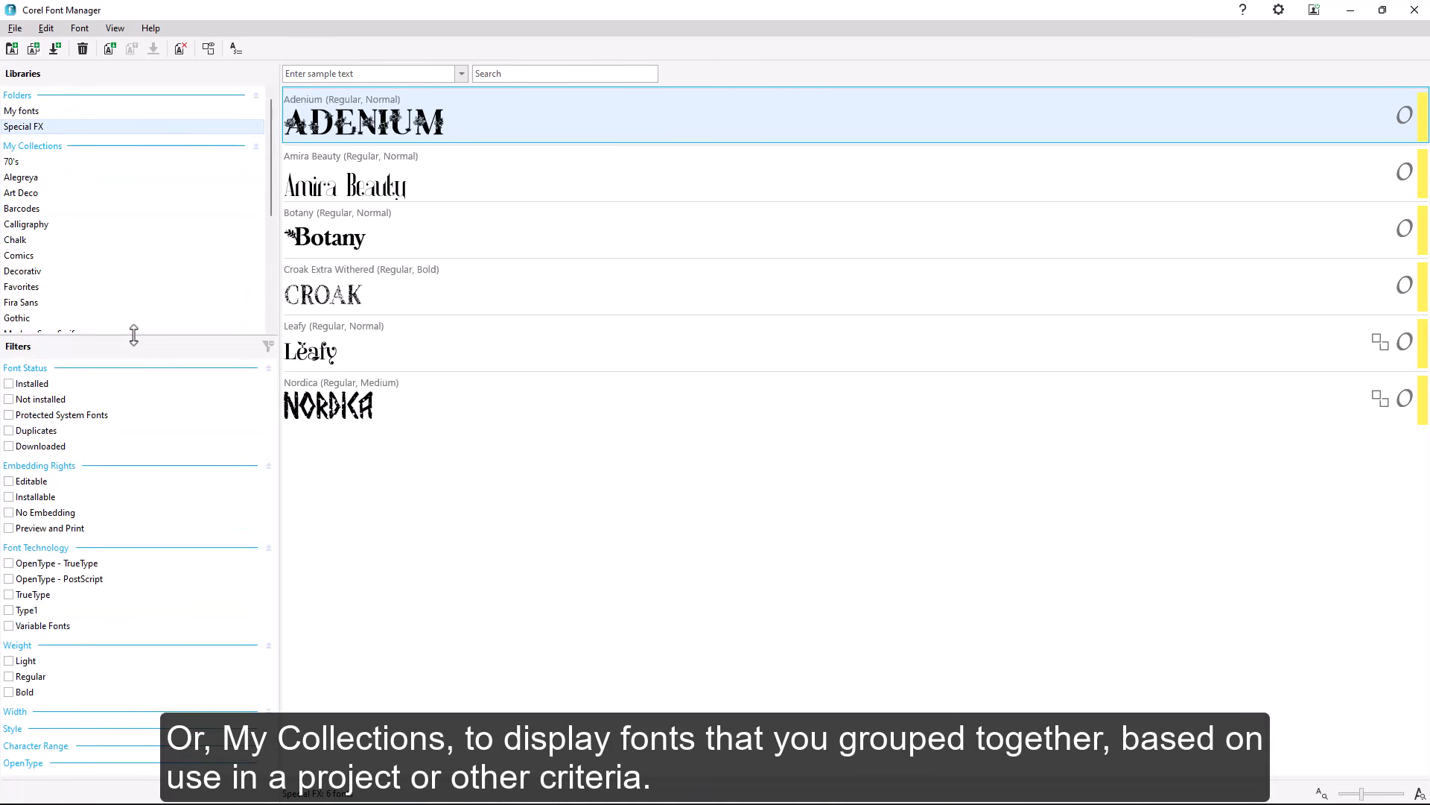
{"action": "left_click", "coordinate": [41, 272]}
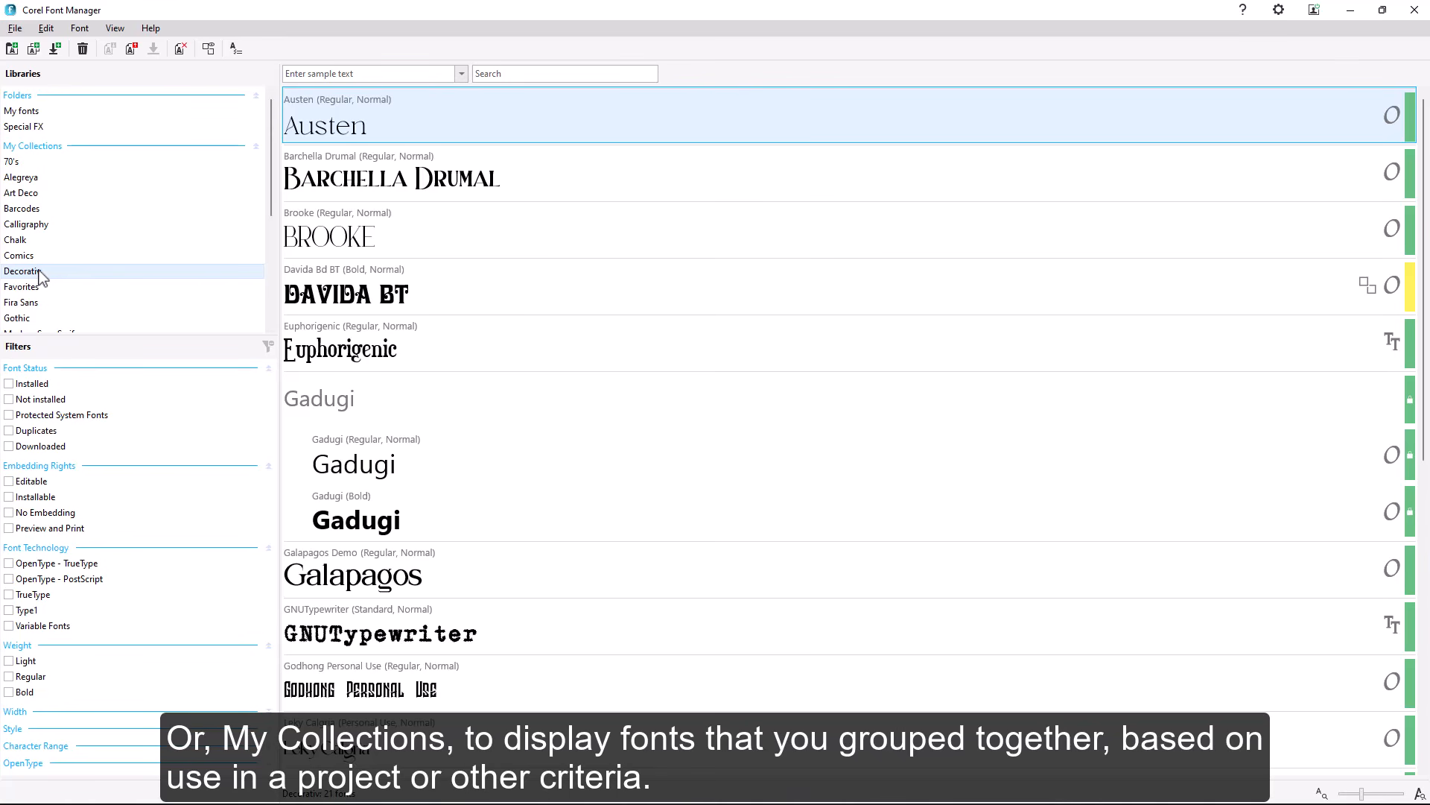
{"action": "scroll", "coordinate": [41, 276], "scroll_direction": "down", "scroll_amount": 4}
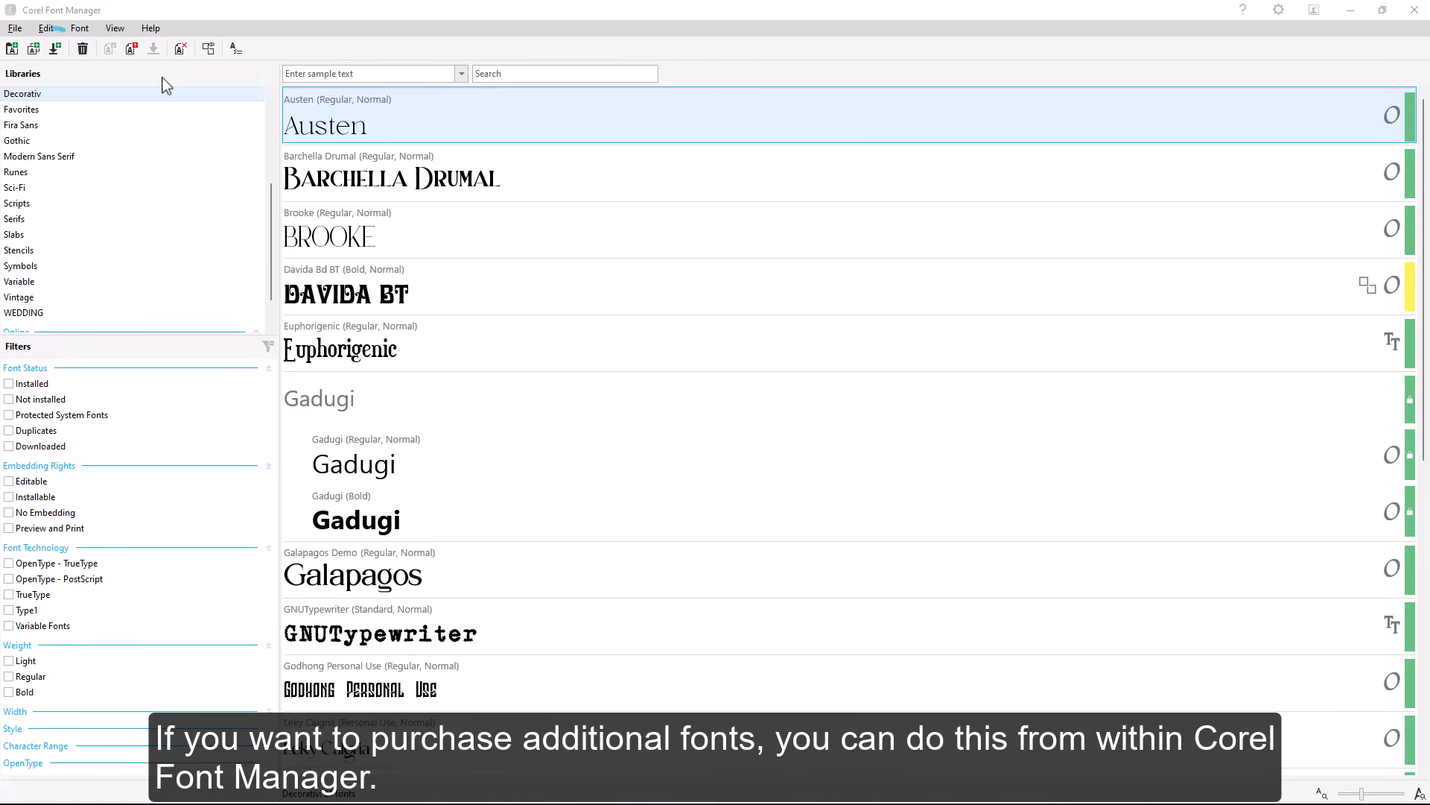
Browse the additional font packs on offer, view the Graffiti Pack's details and return to the list
{"action": "left_click", "coordinate": [56, 49]}
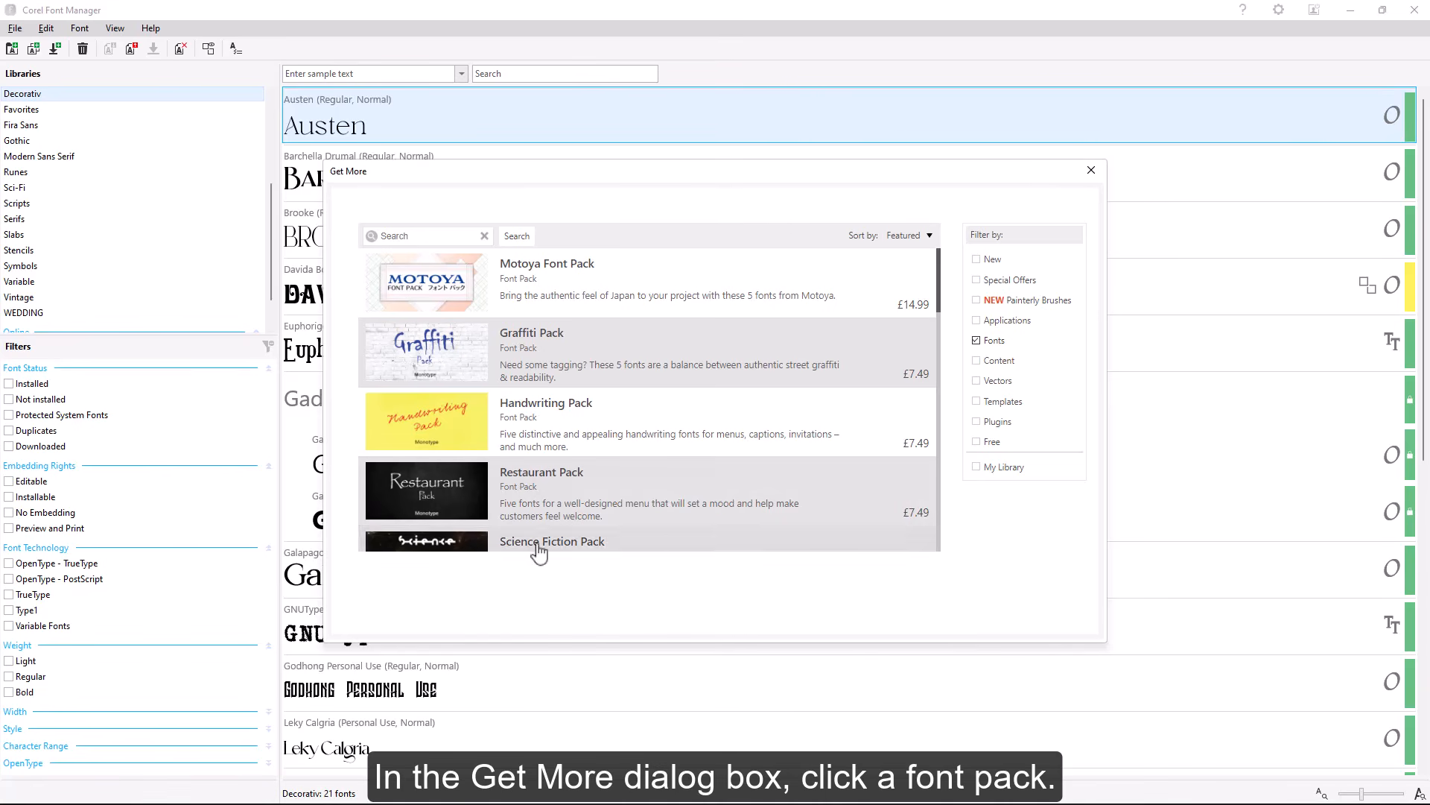
{"action": "left_click", "coordinate": [784, 374]}
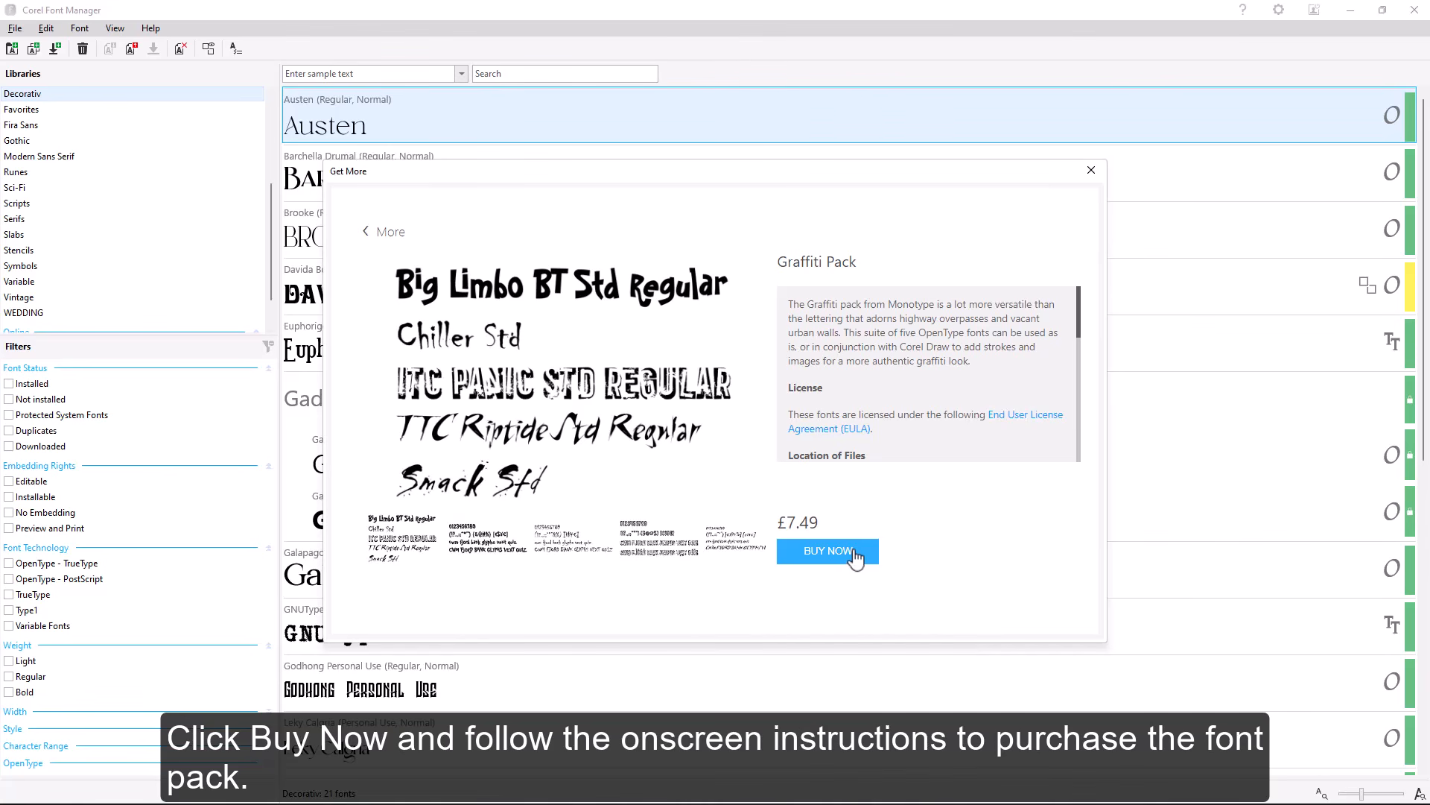
{"action": "left_click", "coordinate": [372, 237]}
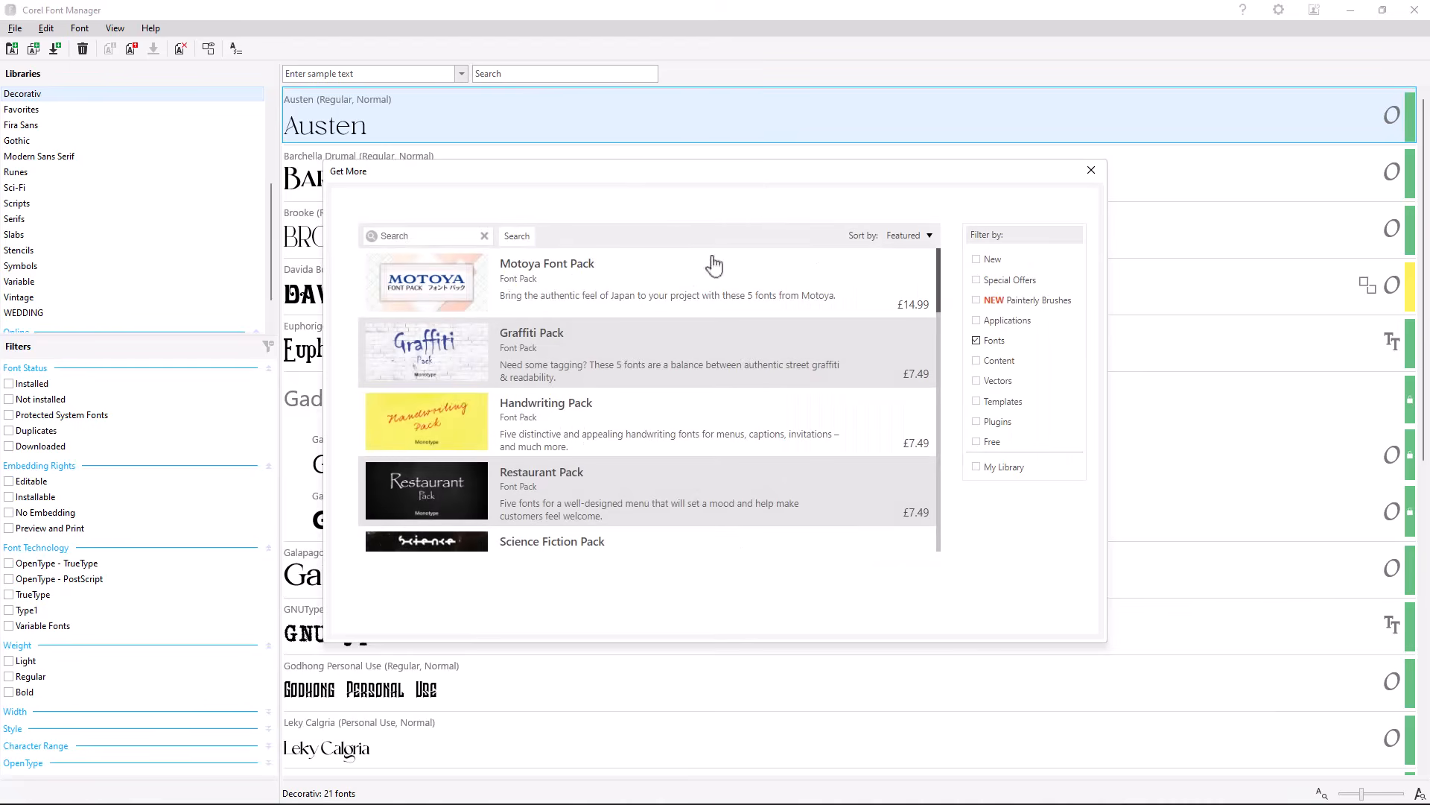
Download and install the free Fira Sans font pack
{"action": "left_click_drag", "start_coordinate": [939, 284], "coordinate": [955, 352]}
{"action": "left_click_drag", "start_coordinate": [958, 445], "coordinate": [948, 521]}
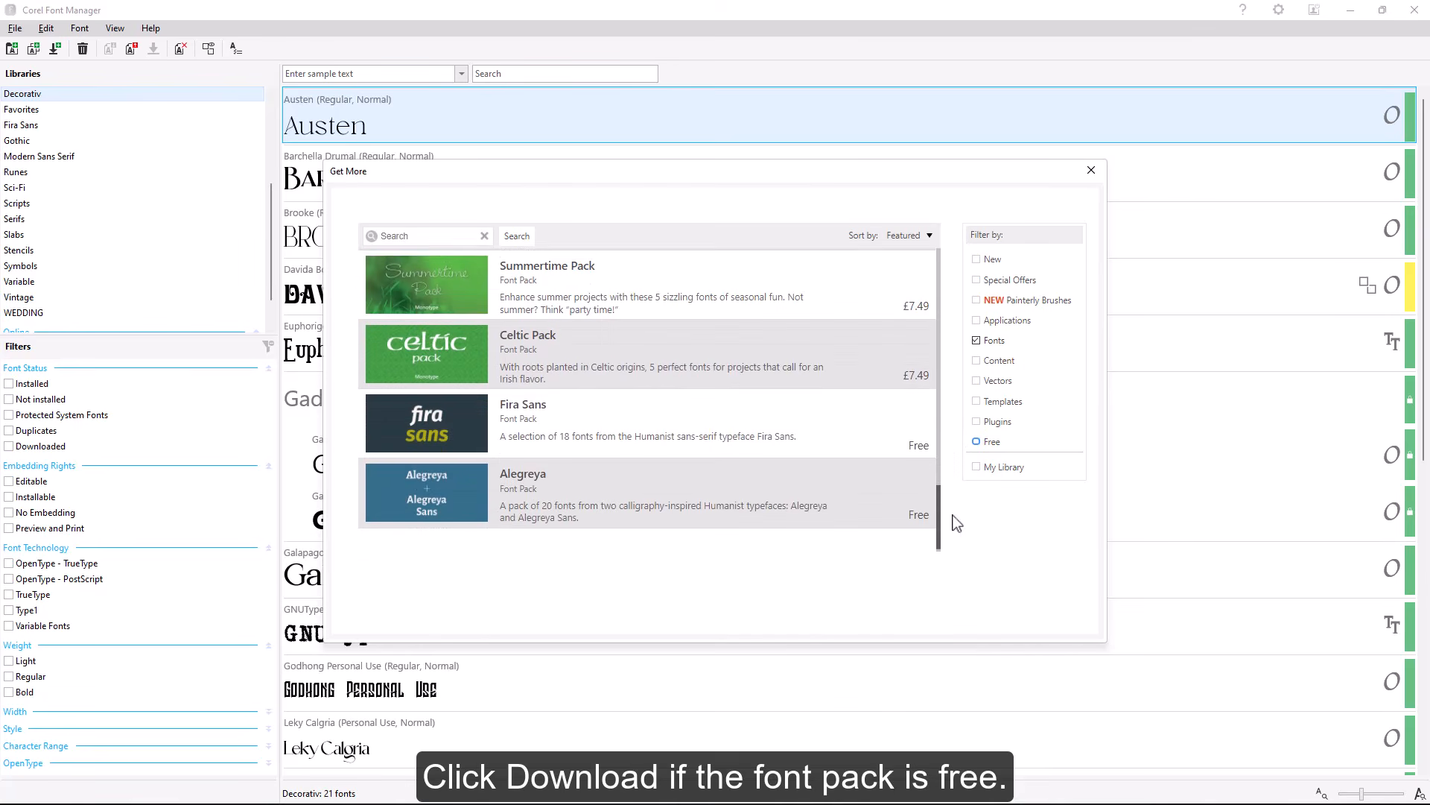
{"action": "left_click", "coordinate": [855, 412]}
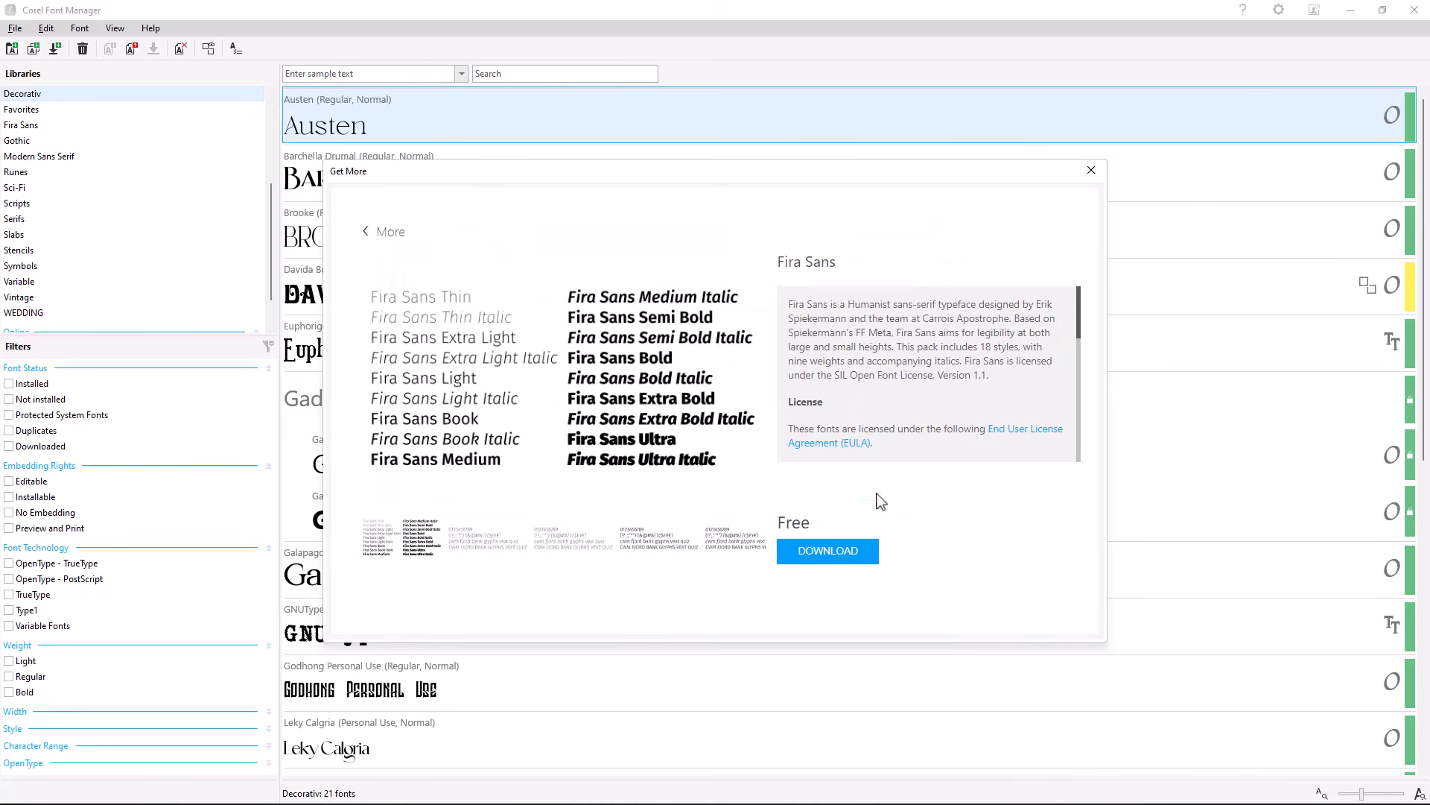
{"action": "left_click", "coordinate": [843, 557]}
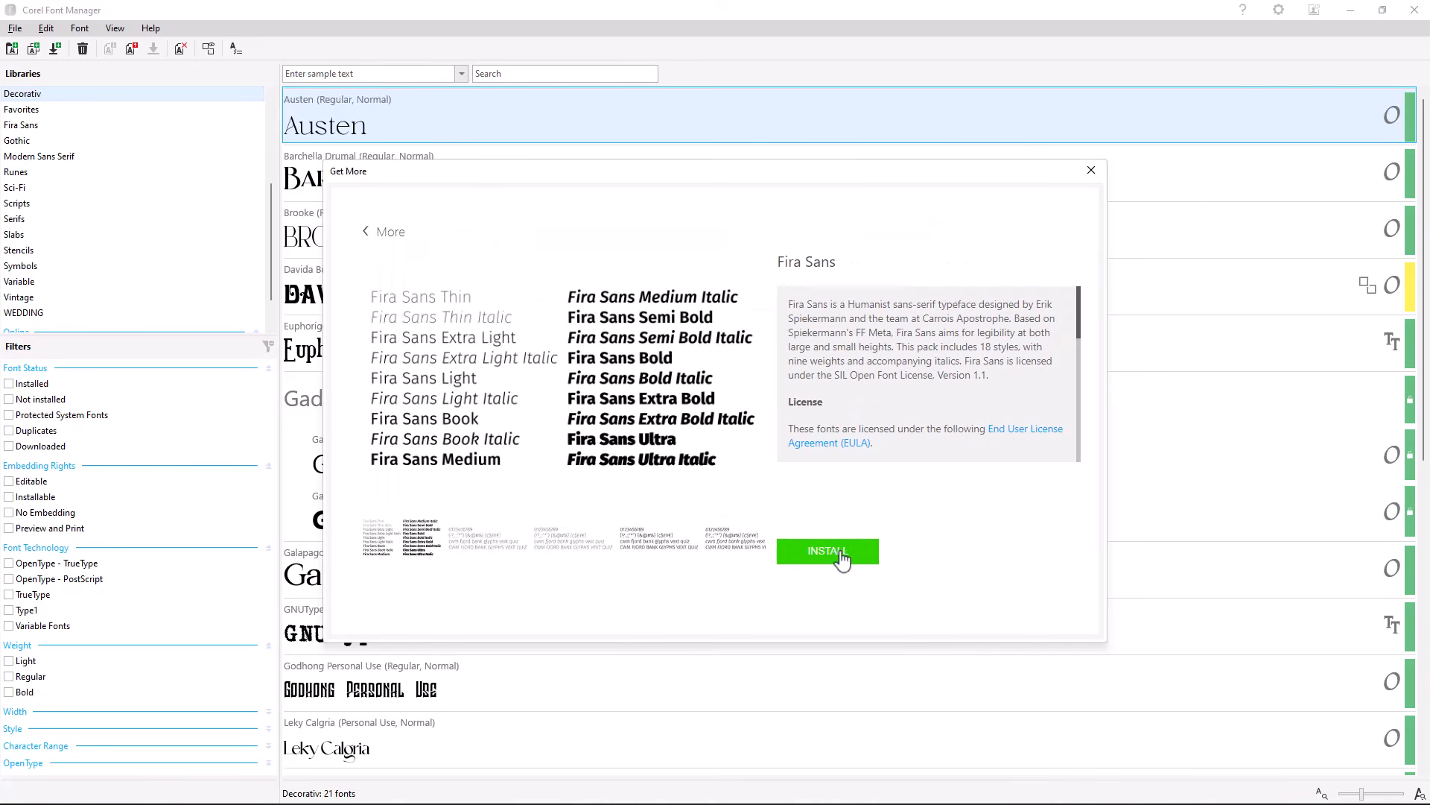
{"action": "left_click", "coordinate": [842, 557]}
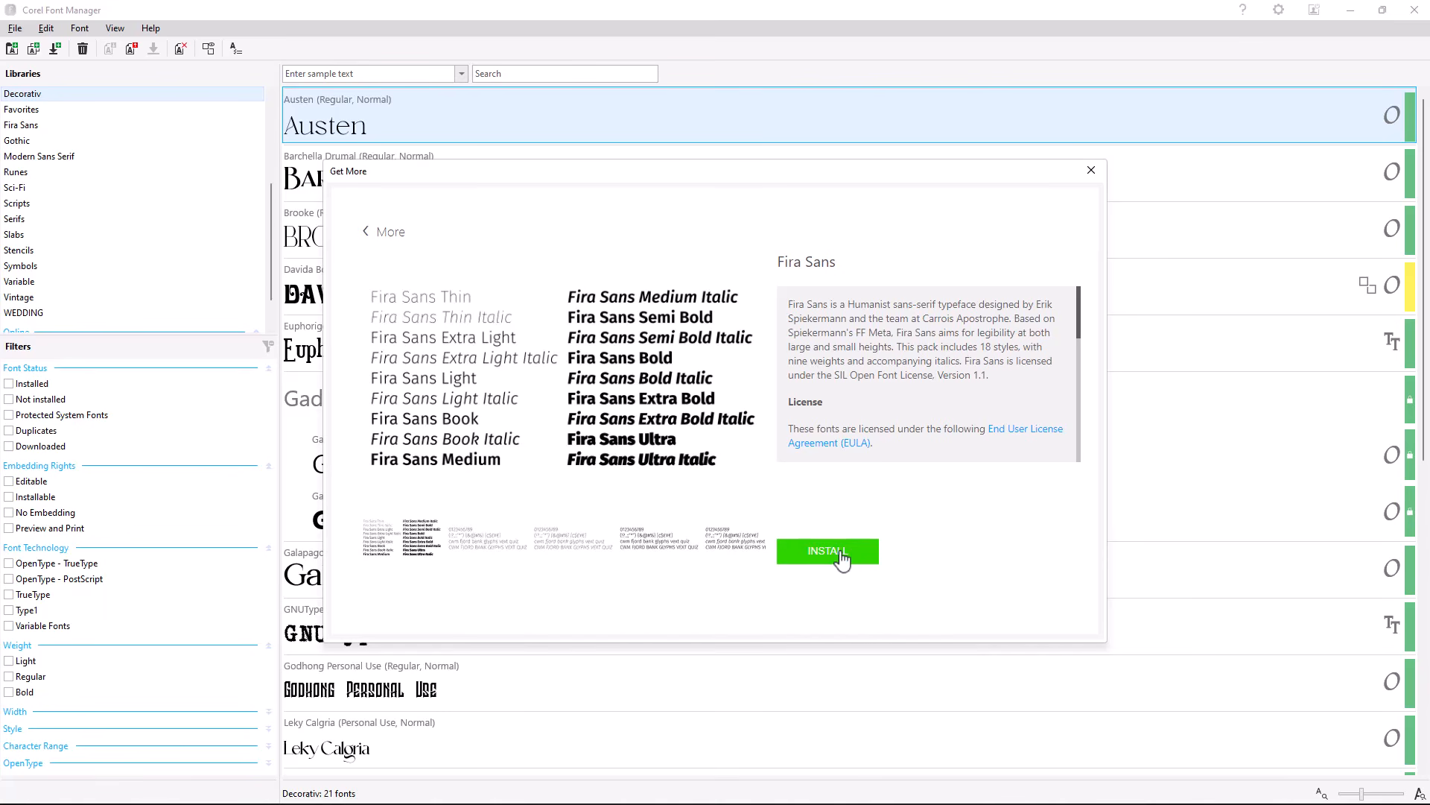
Close the font pack window and expand the Font Status, Embedding Rights, Font Technology, Weight, Width and Style filter groups
{"action": "left_click", "coordinate": [1091, 174]}
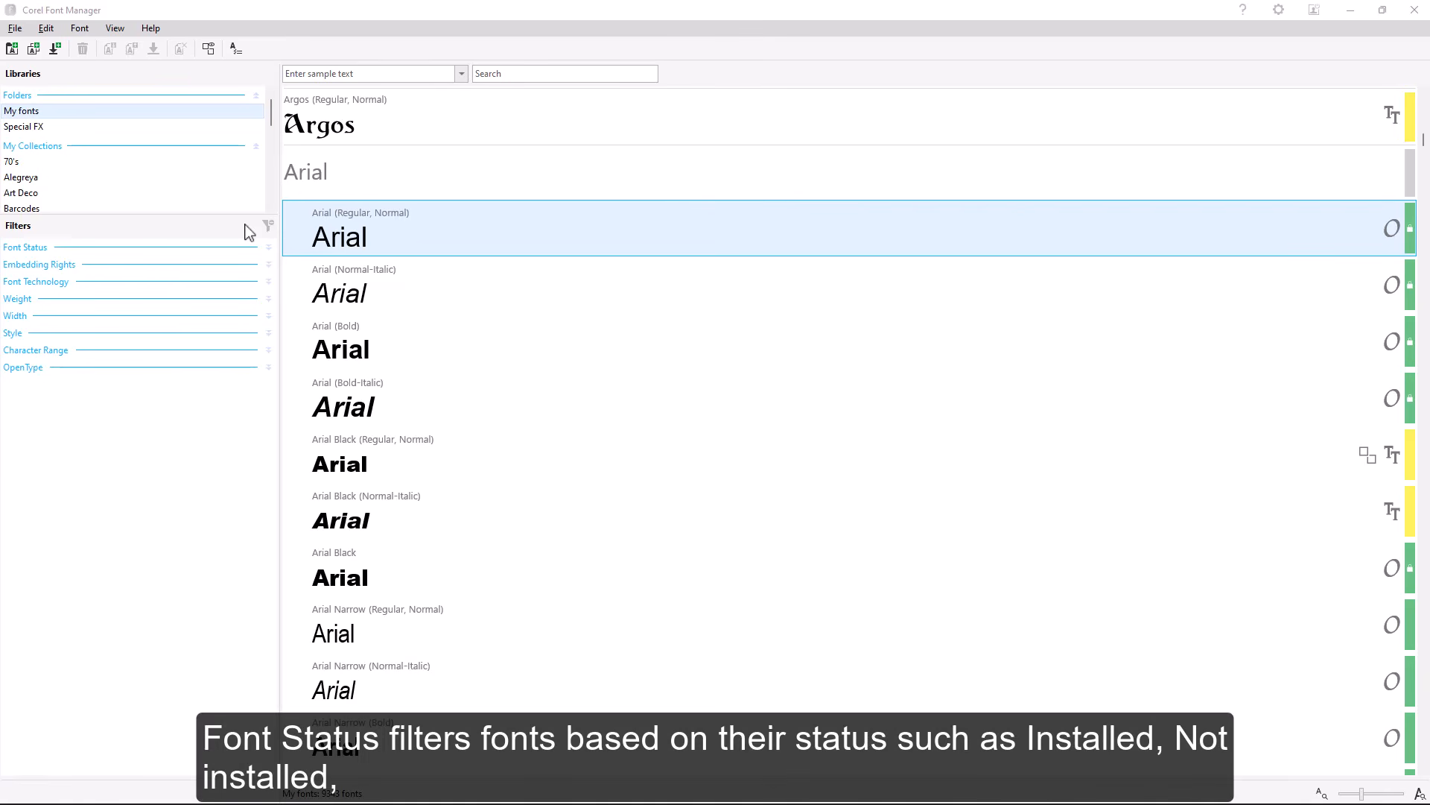
{"action": "left_click", "coordinate": [268, 248]}
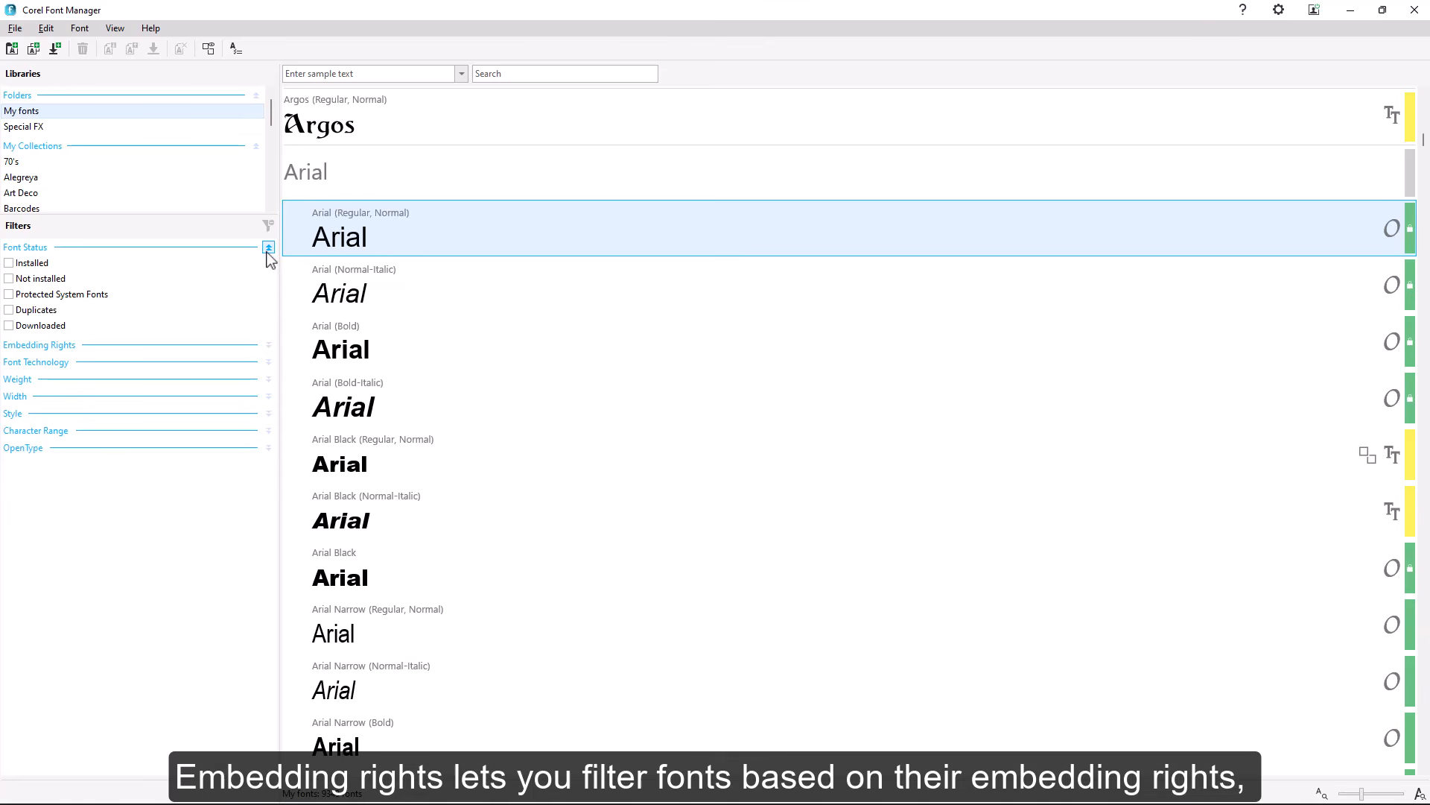
{"action": "left_click", "coordinate": [268, 345]}
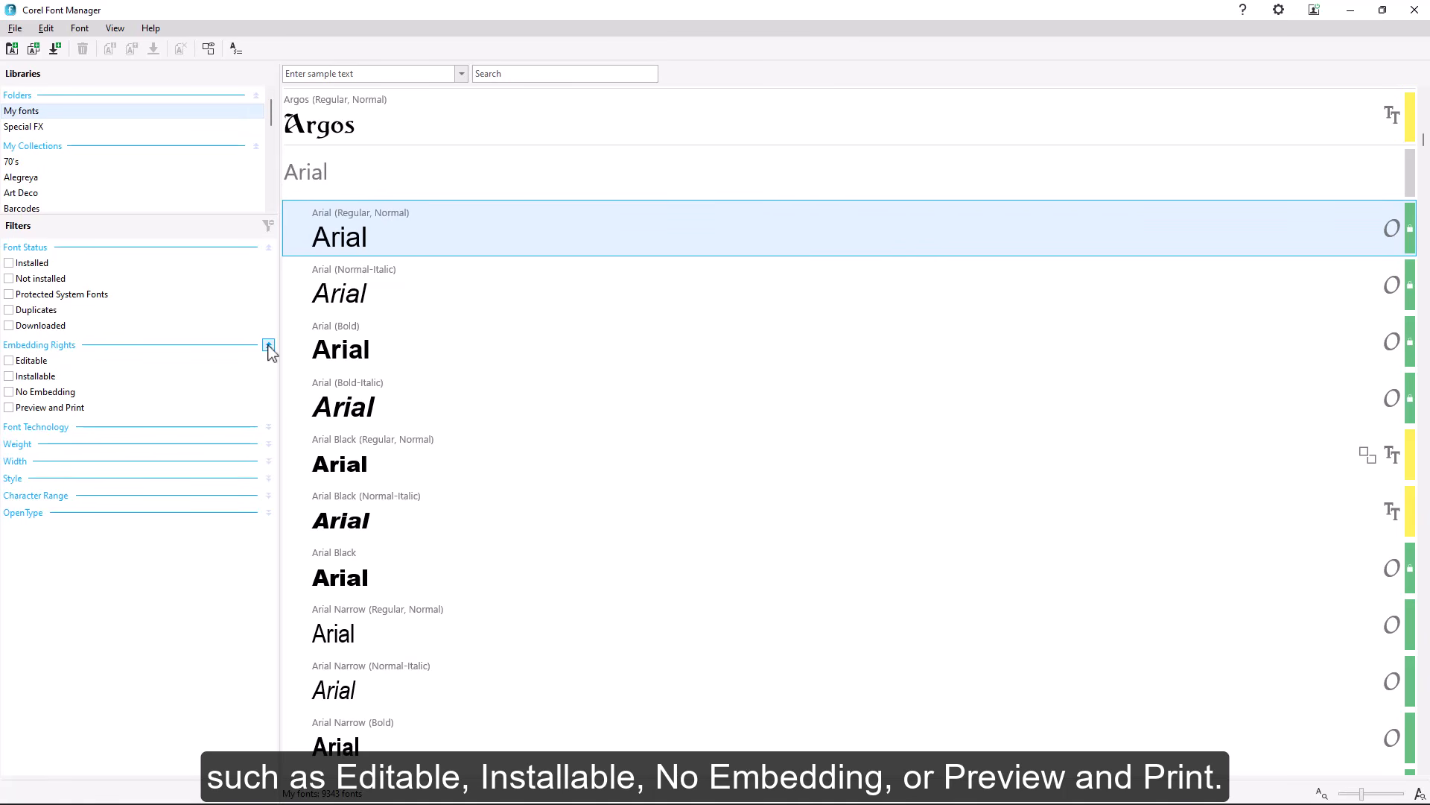
{"action": "left_click", "coordinate": [269, 428]}
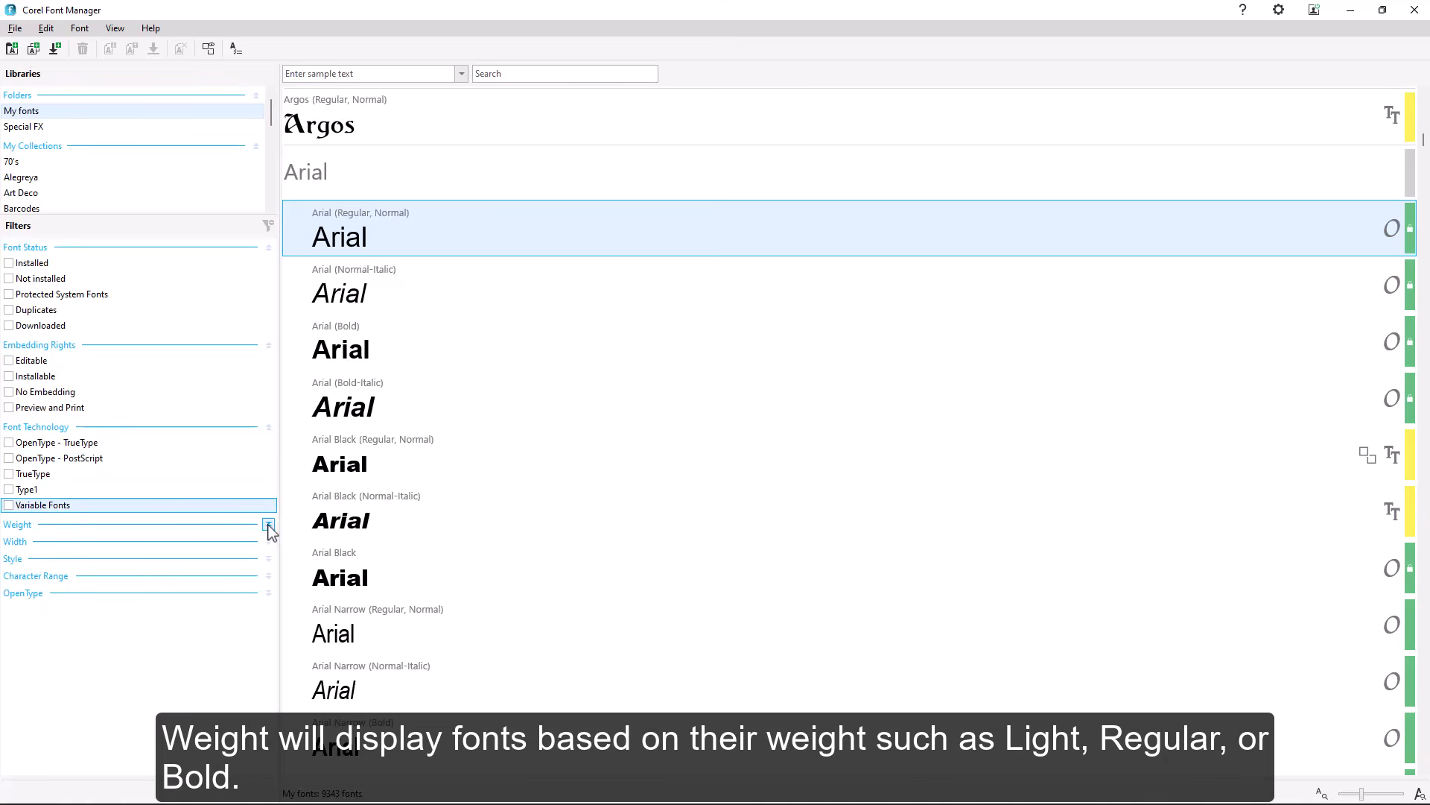
{"action": "left_click", "coordinate": [268, 525]}
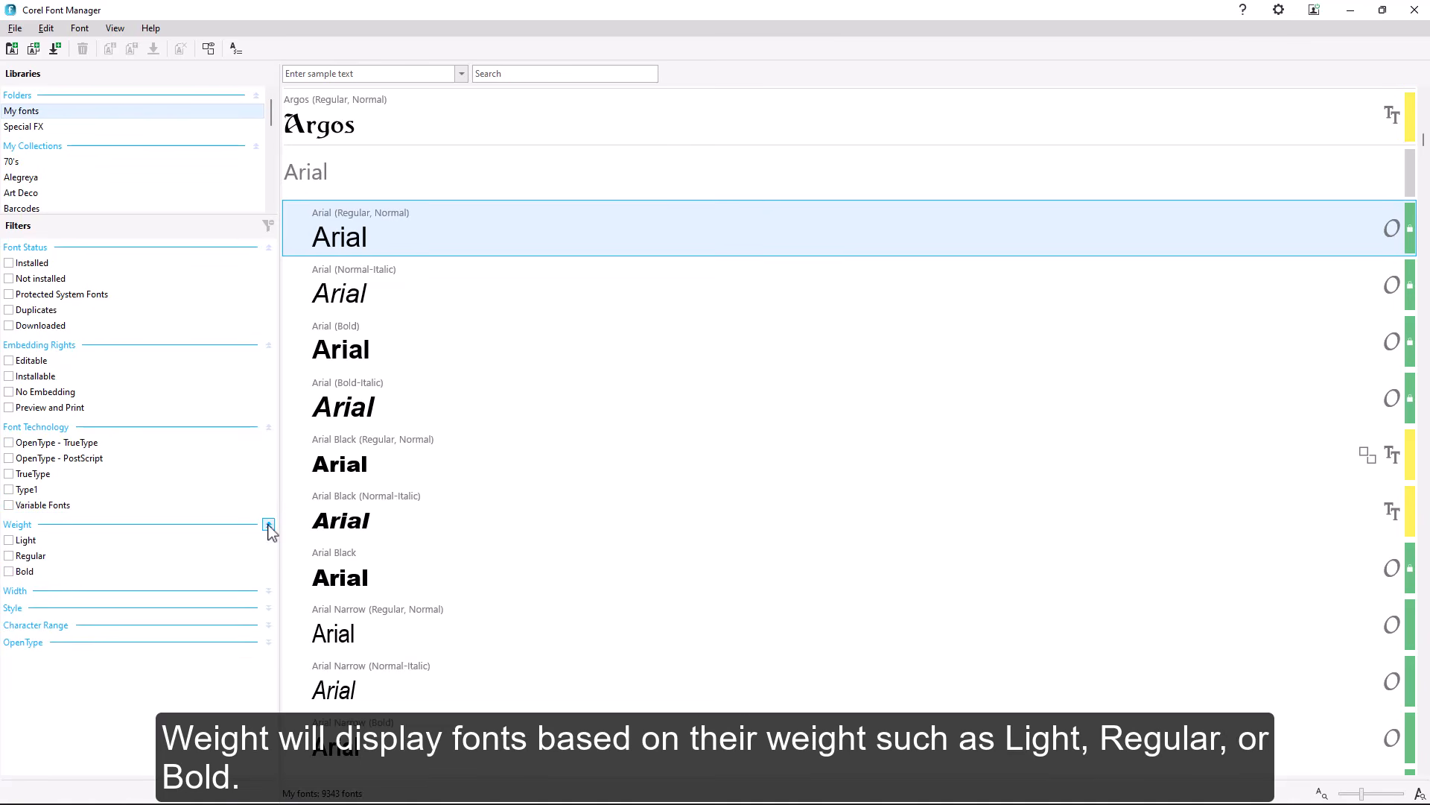
{"action": "left_click", "coordinate": [269, 591]}
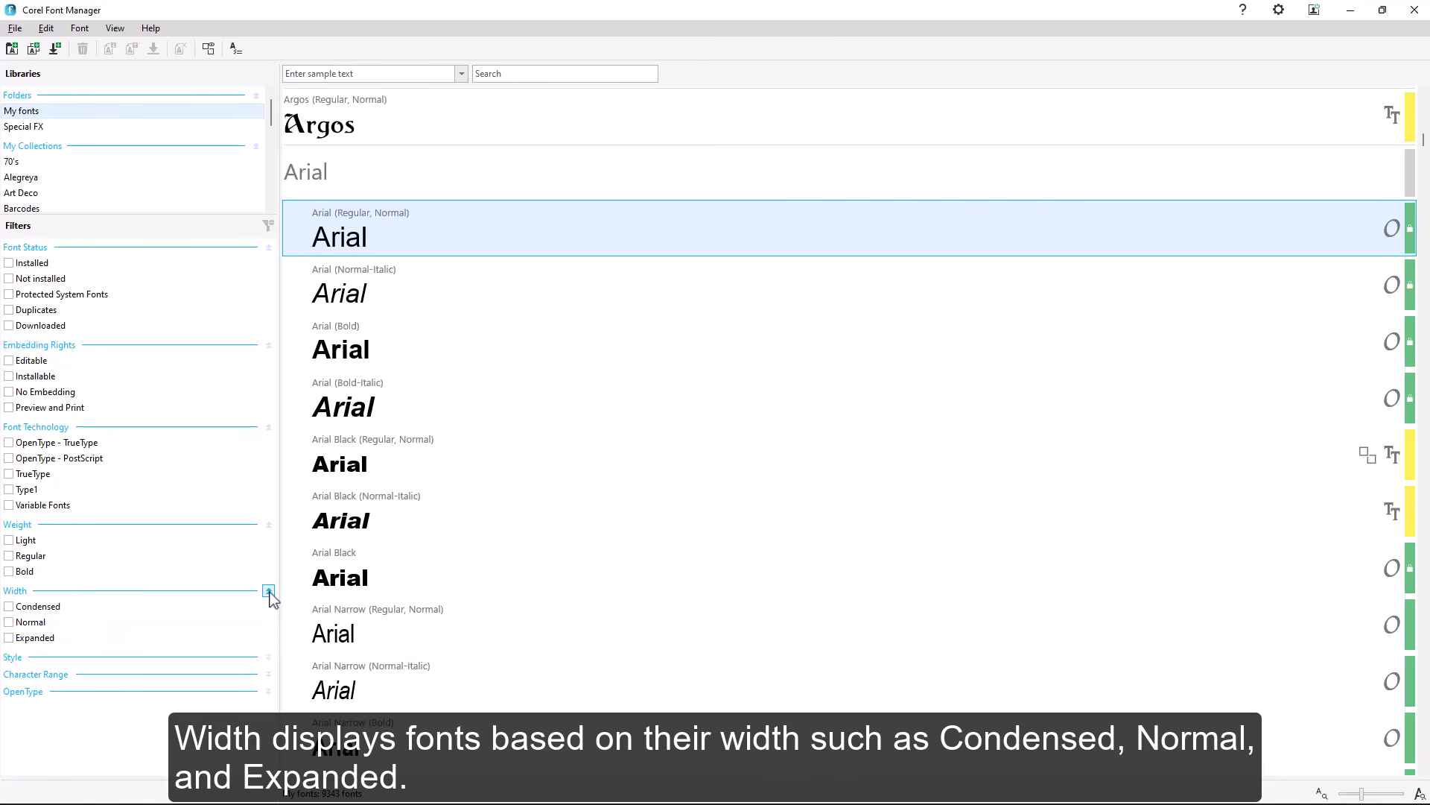
{"action": "left_click", "coordinate": [268, 658]}
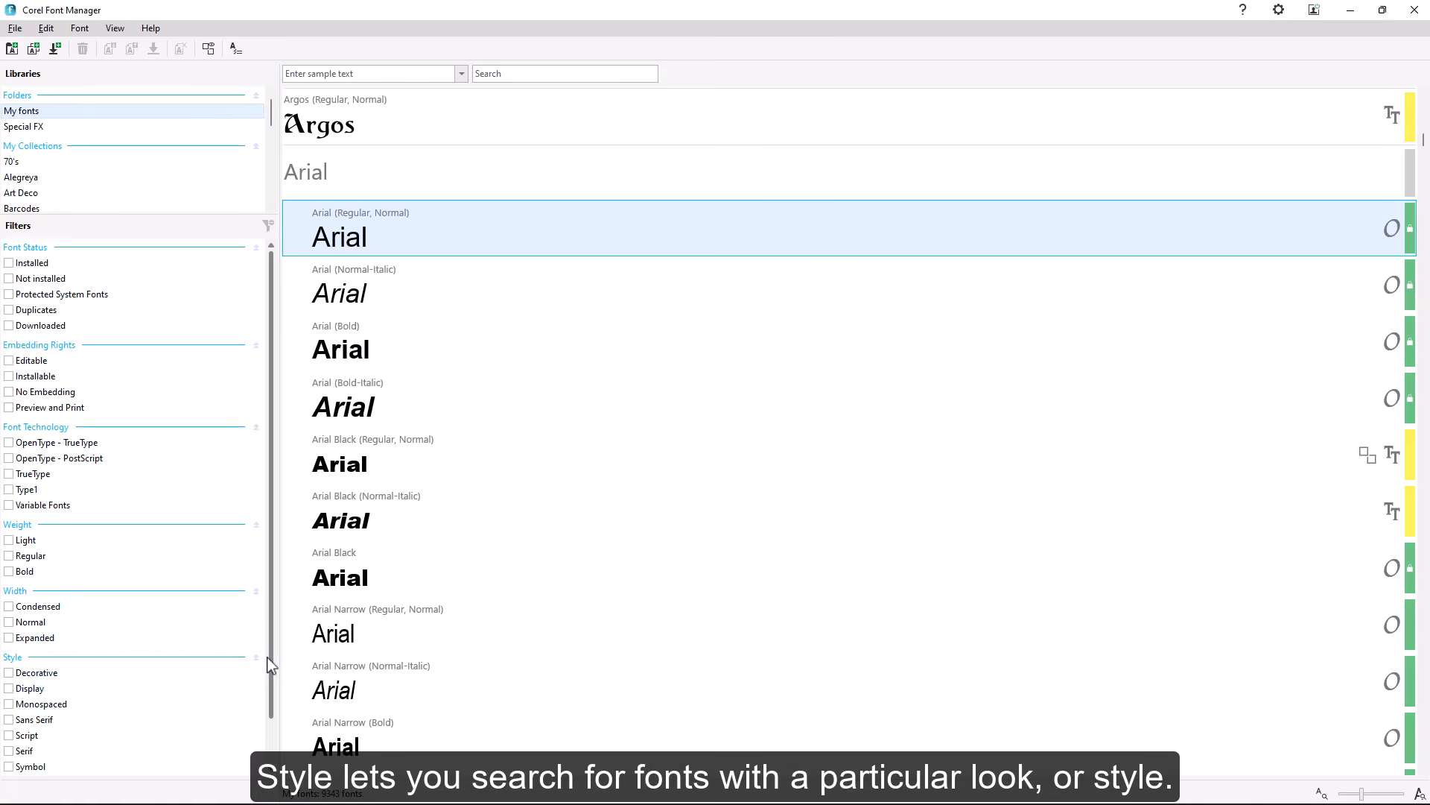
{"action": "scroll", "coordinate": [271, 662], "scroll_direction": "down", "scroll_amount": 1}
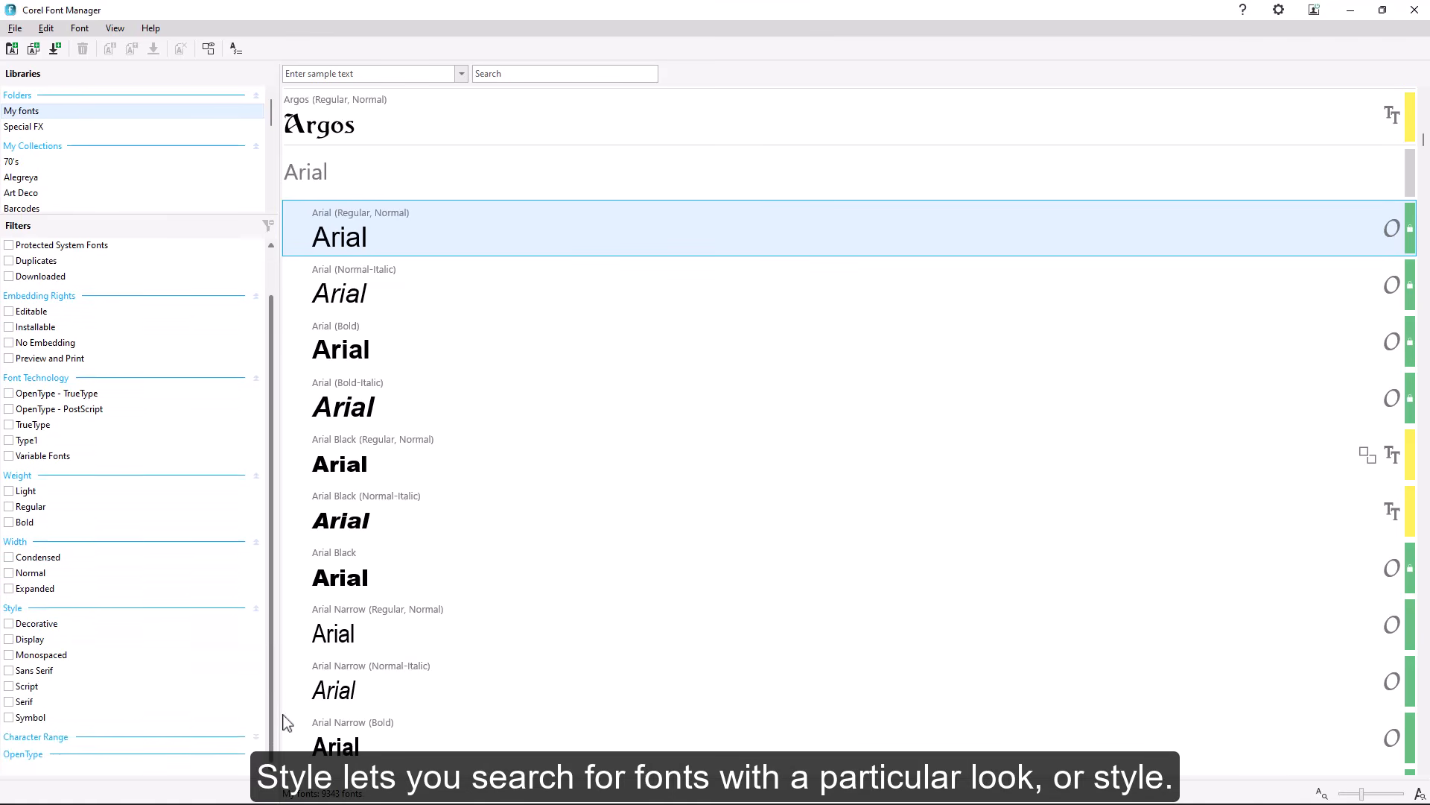
Collapse the Width and Weight filter groups and expand Character Range to show its list of scripts
{"action": "left_click", "coordinate": [256, 541]}
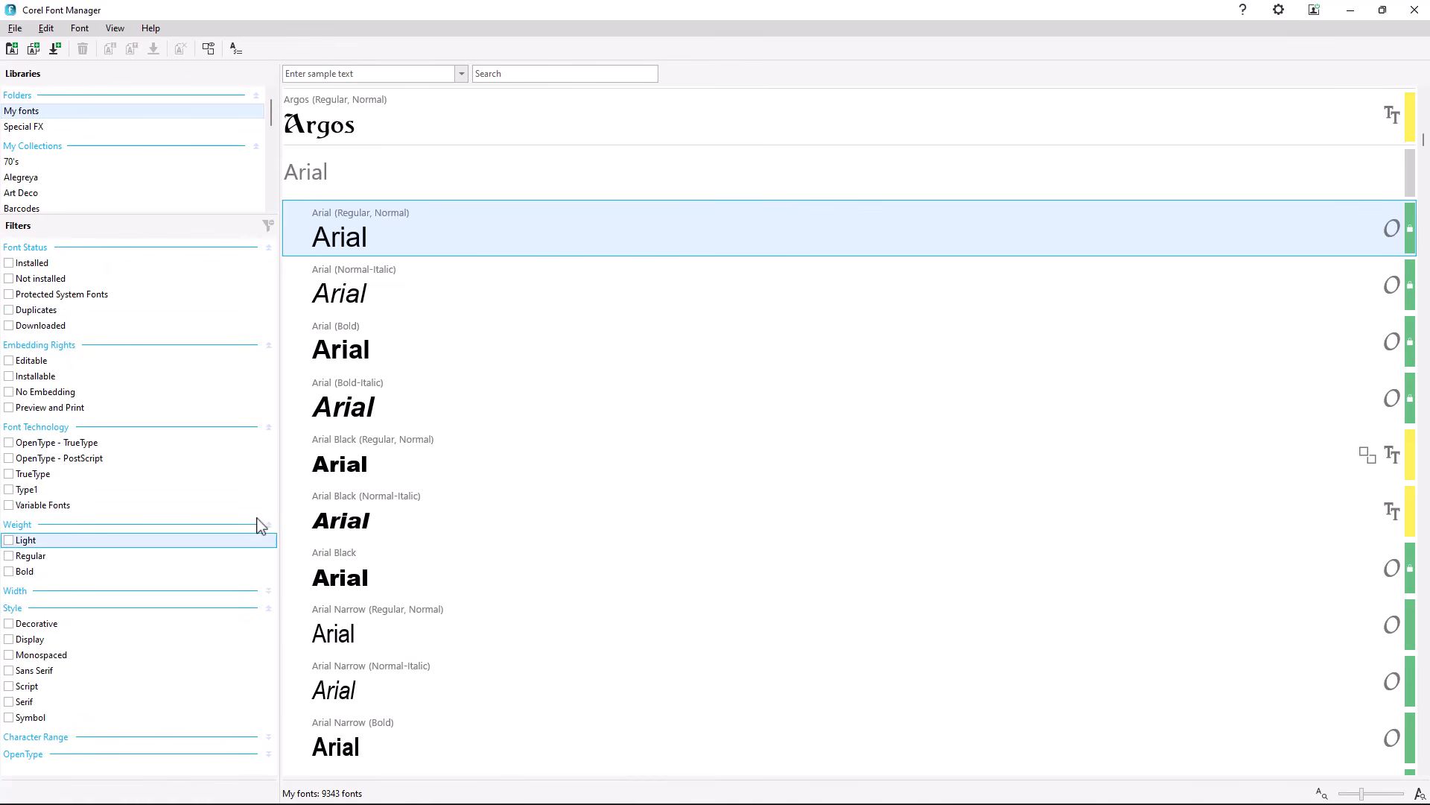
{"action": "left_click", "coordinate": [269, 525]}
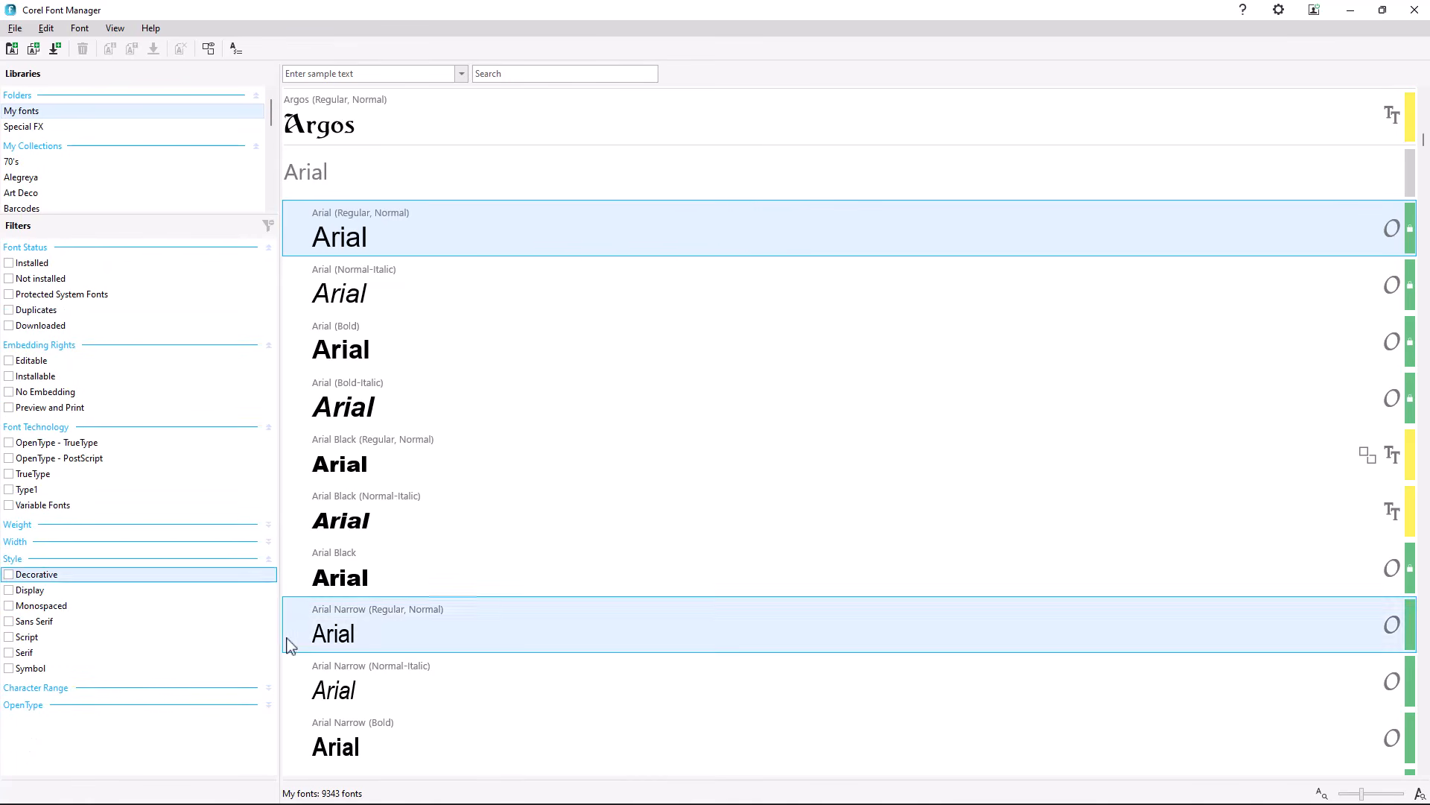
{"action": "left_click", "coordinate": [268, 687]}
{"action": "left_click_drag", "start_coordinate": [275, 647], "coordinate": [278, 753]}
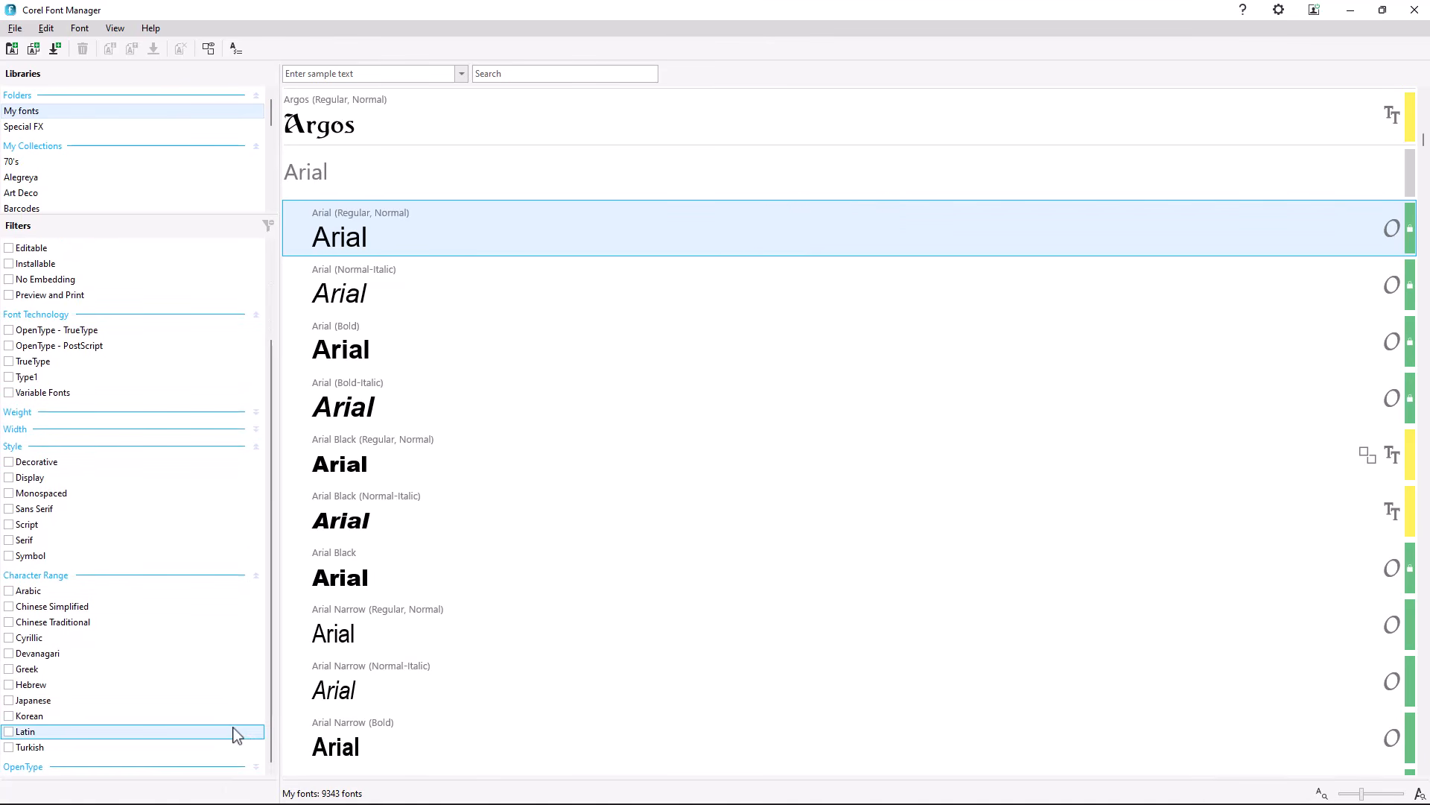
Filter the fonts by the Latin character range and the OpenType Capitals feature, and clear all filters
{"action": "left_click", "coordinate": [9, 731]}
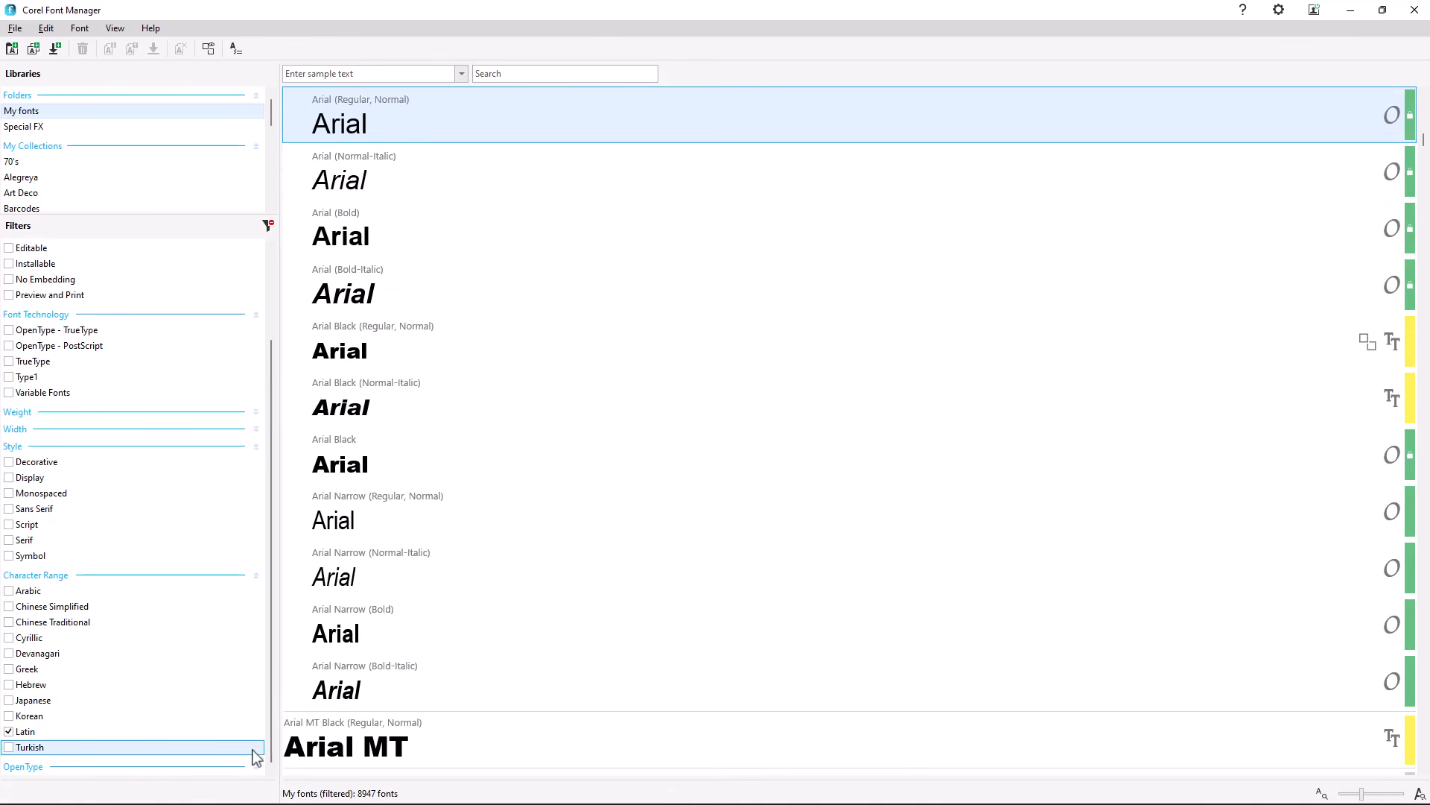
{"action": "left_click_drag", "start_coordinate": [272, 637], "coordinate": [297, 759]}
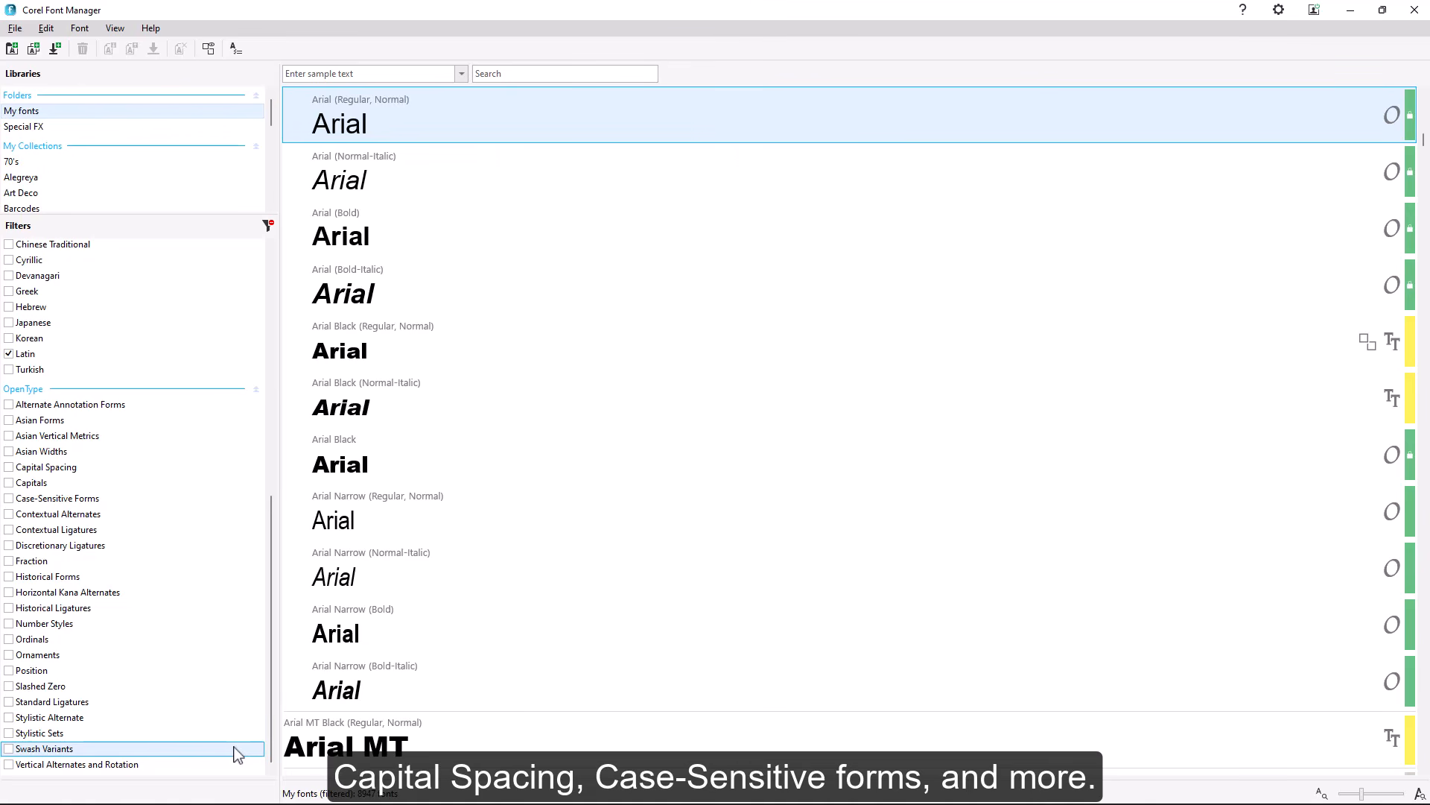
{"action": "left_click", "coordinate": [9, 483]}
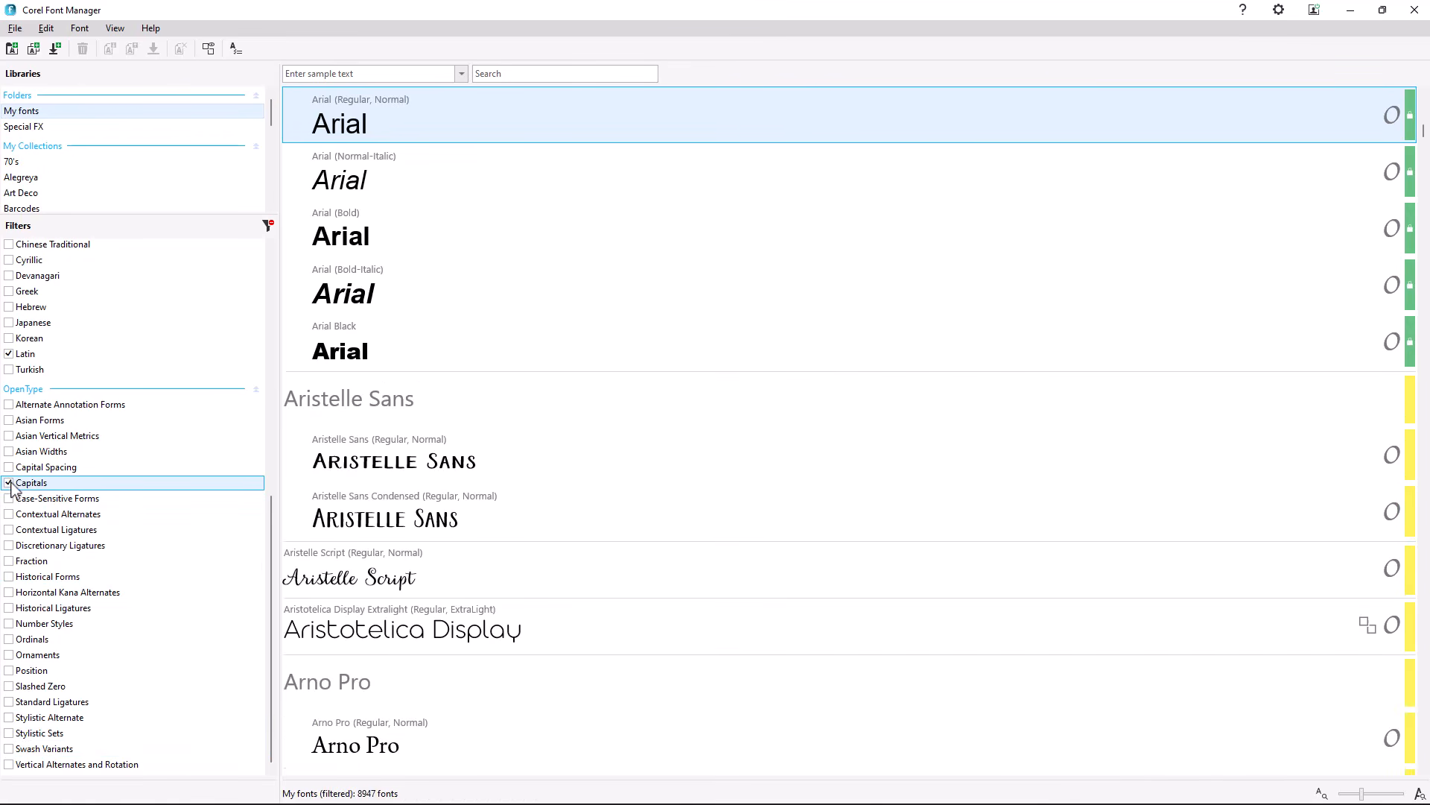
{"action": "left_click", "coordinate": [268, 227]}
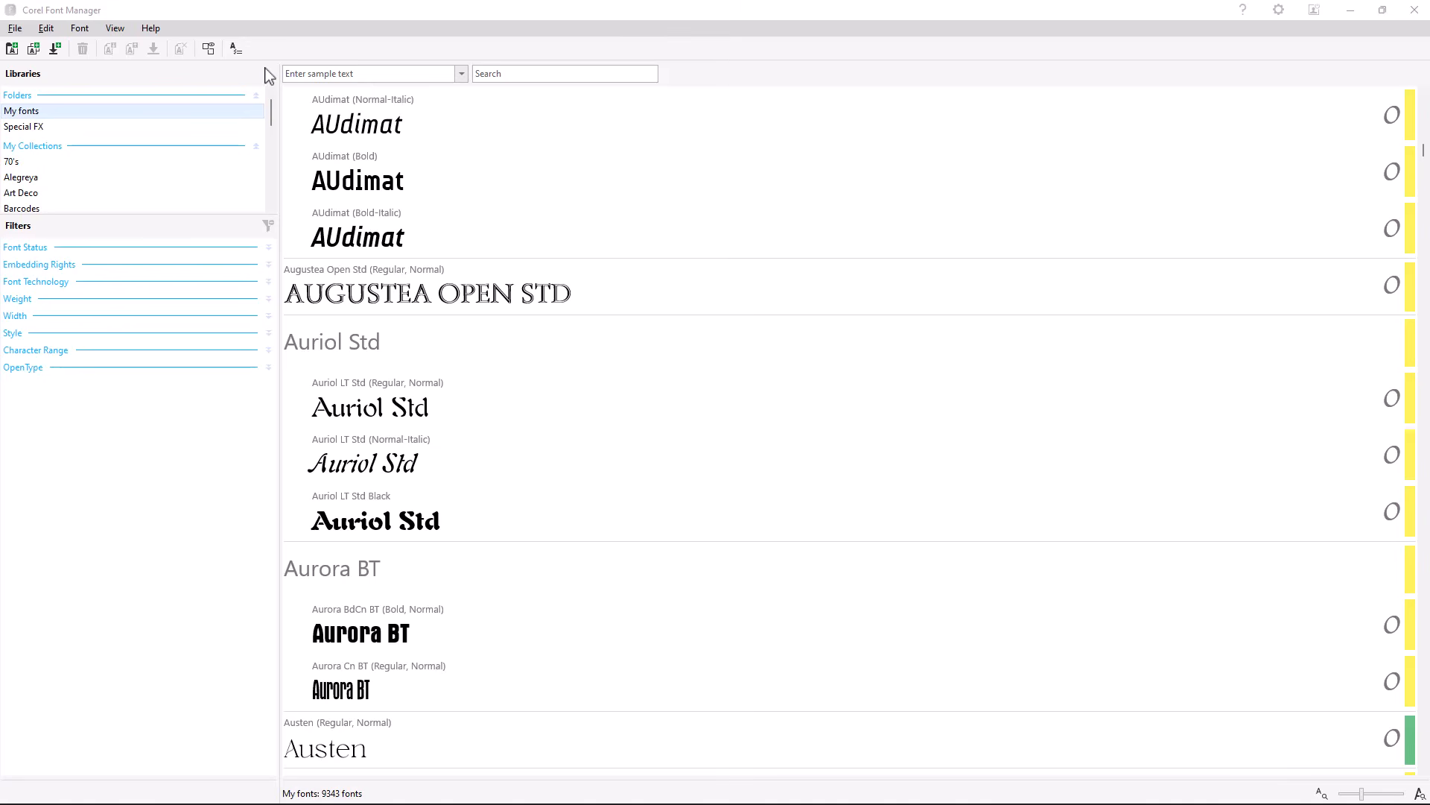
Install the Augustea Open Std font
{"action": "left_click", "coordinate": [536, 295]}
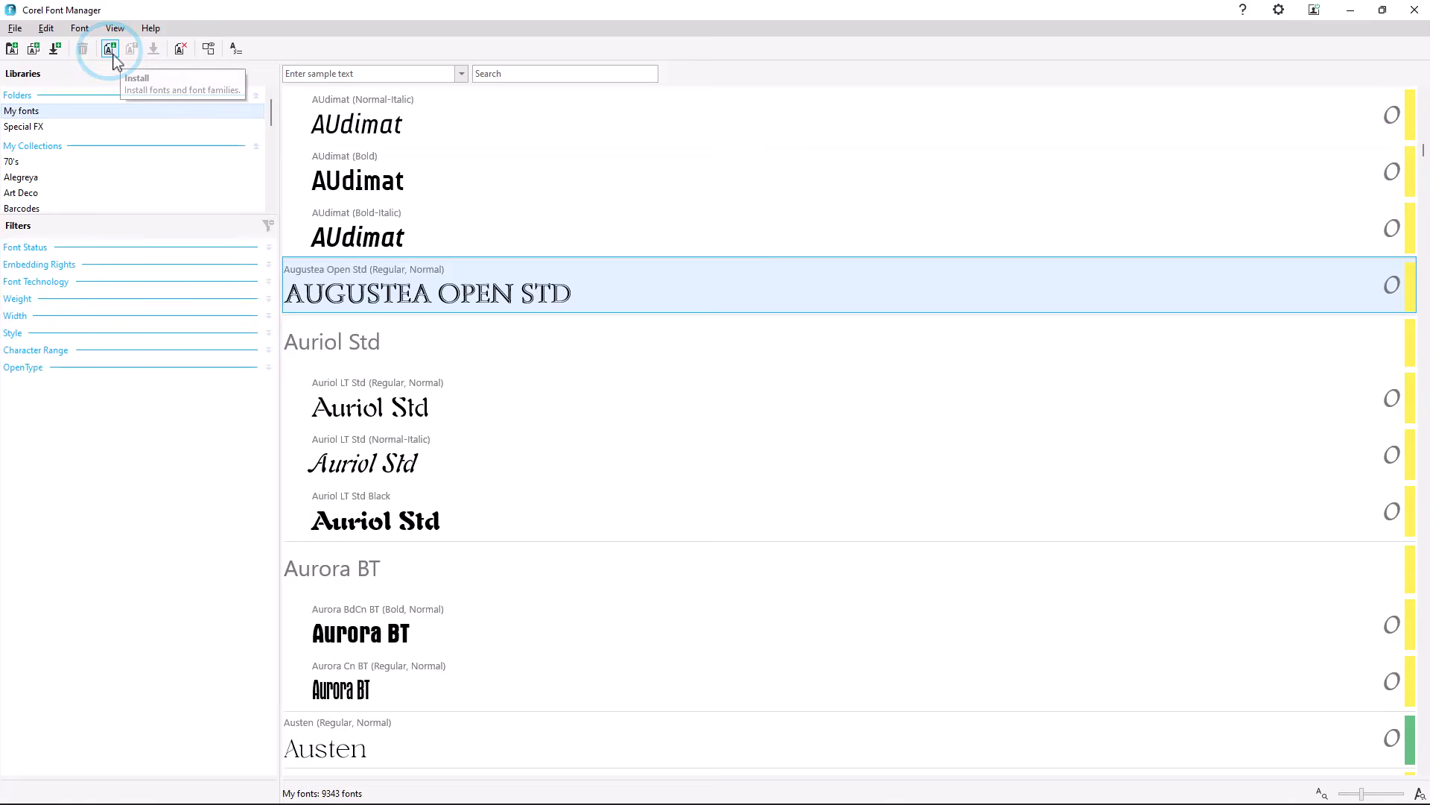
{"action": "right_click", "coordinate": [609, 287]}
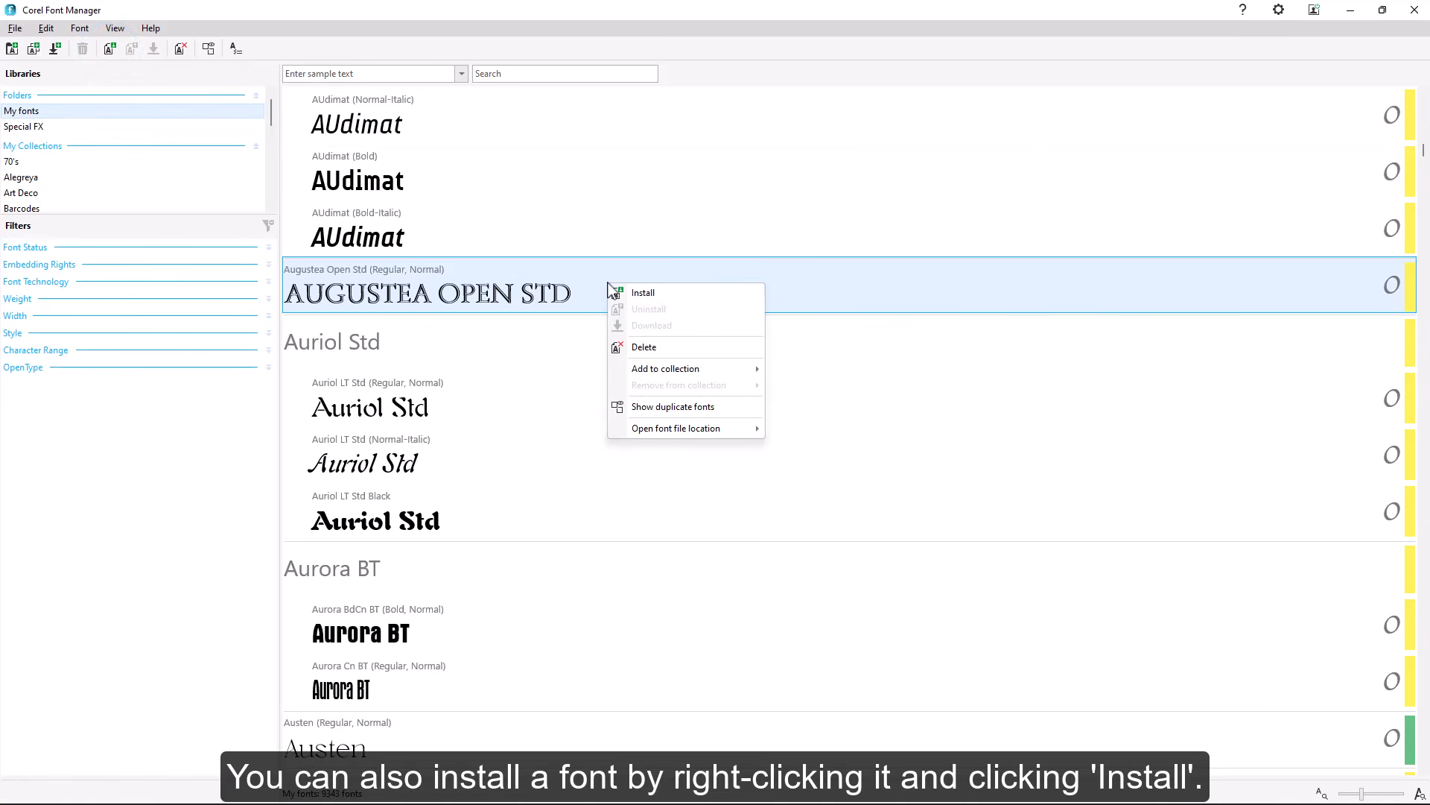
{"action": "left_click", "coordinate": [722, 294]}
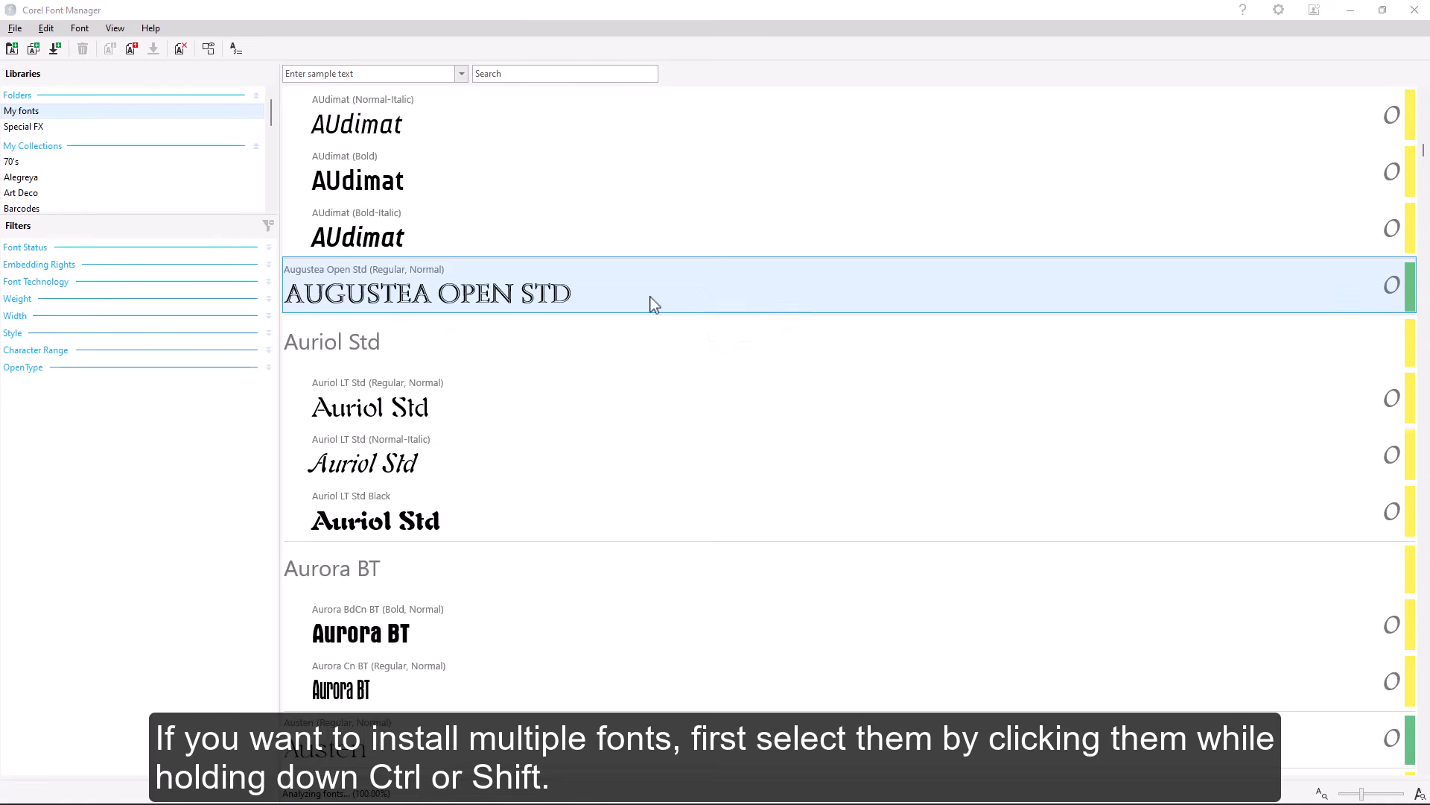
Select the Auriol Std and Aurora BT font families together and bring up the actions available for them
{"action": "left_click", "coordinate": [381, 347]}
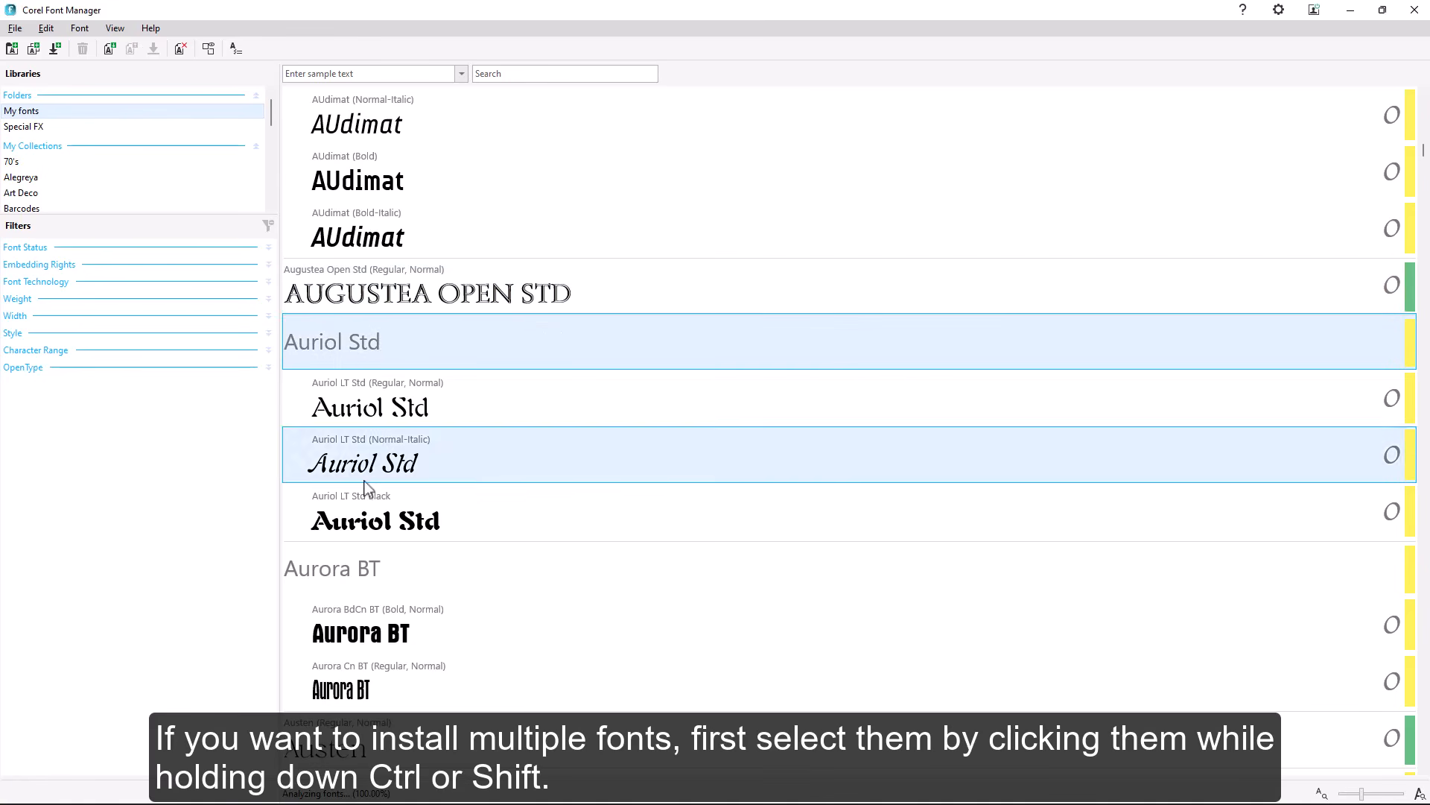
{"action": "left_click", "coordinate": [345, 572], "text": "ctrl"}
{"action": "left_click", "coordinate": [344, 572], "text": "shift"}
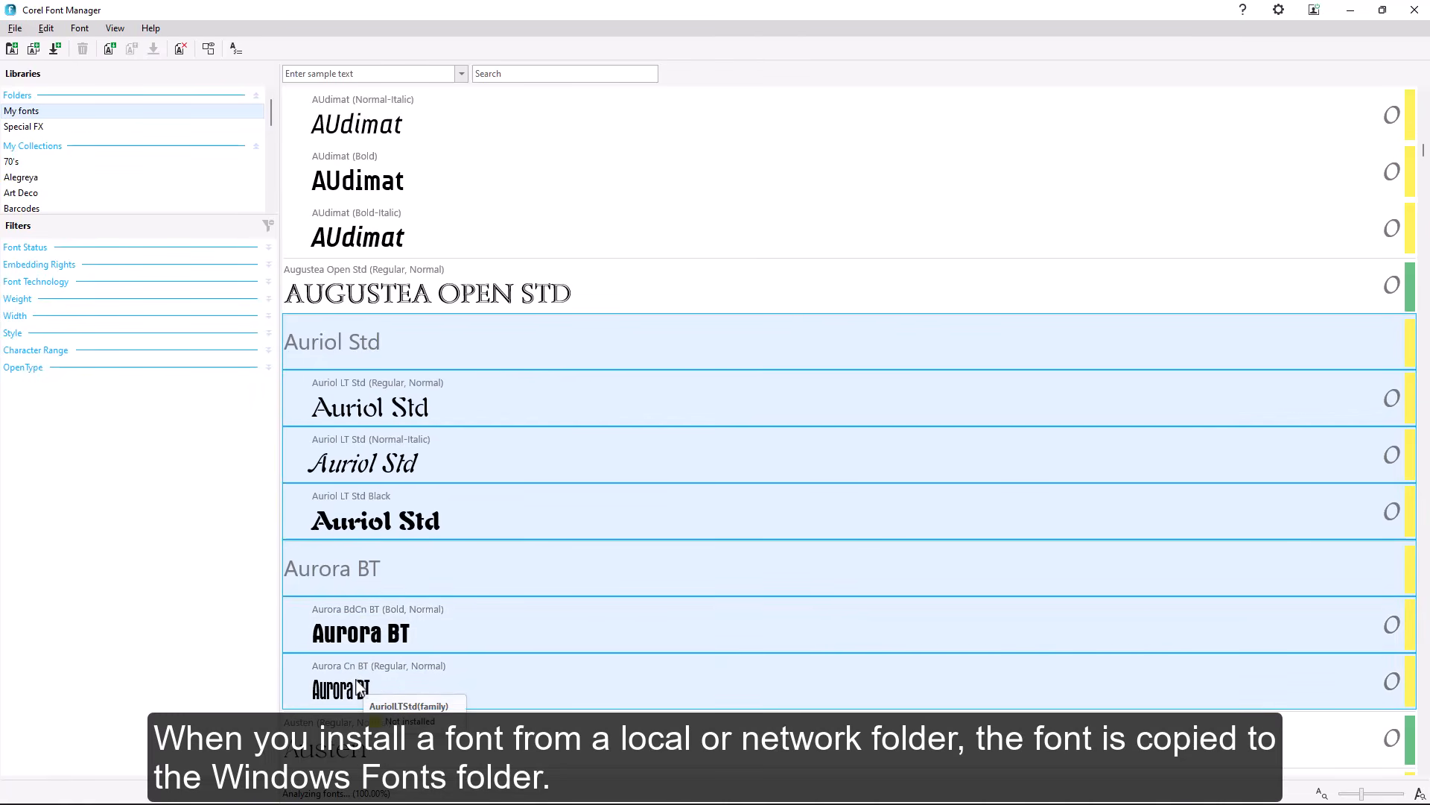
{"action": "right_click", "coordinate": [558, 389]}
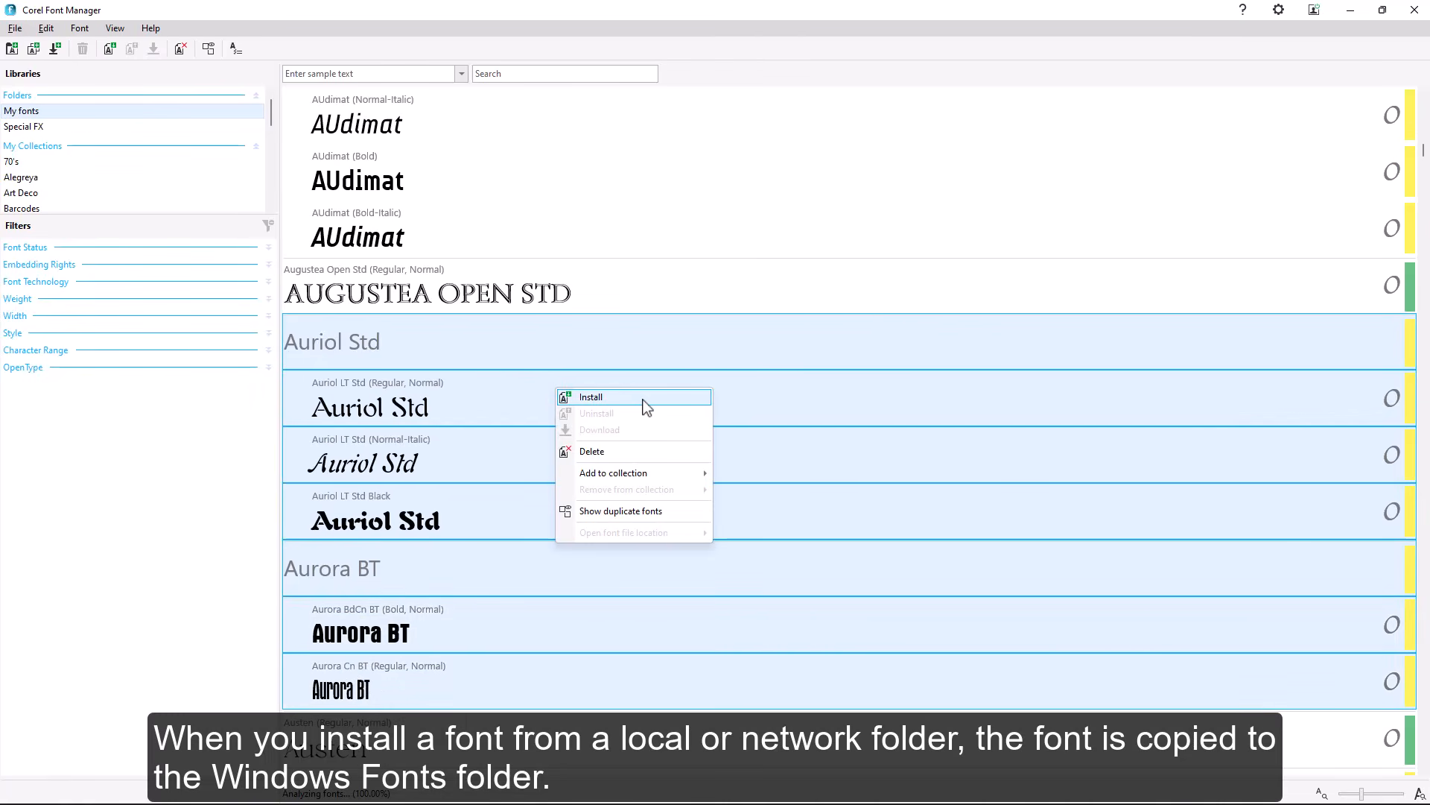
Show the font details of Augustea Open Std, including its file path, in a widened properties pane
{"action": "left_click", "coordinate": [648, 297]}
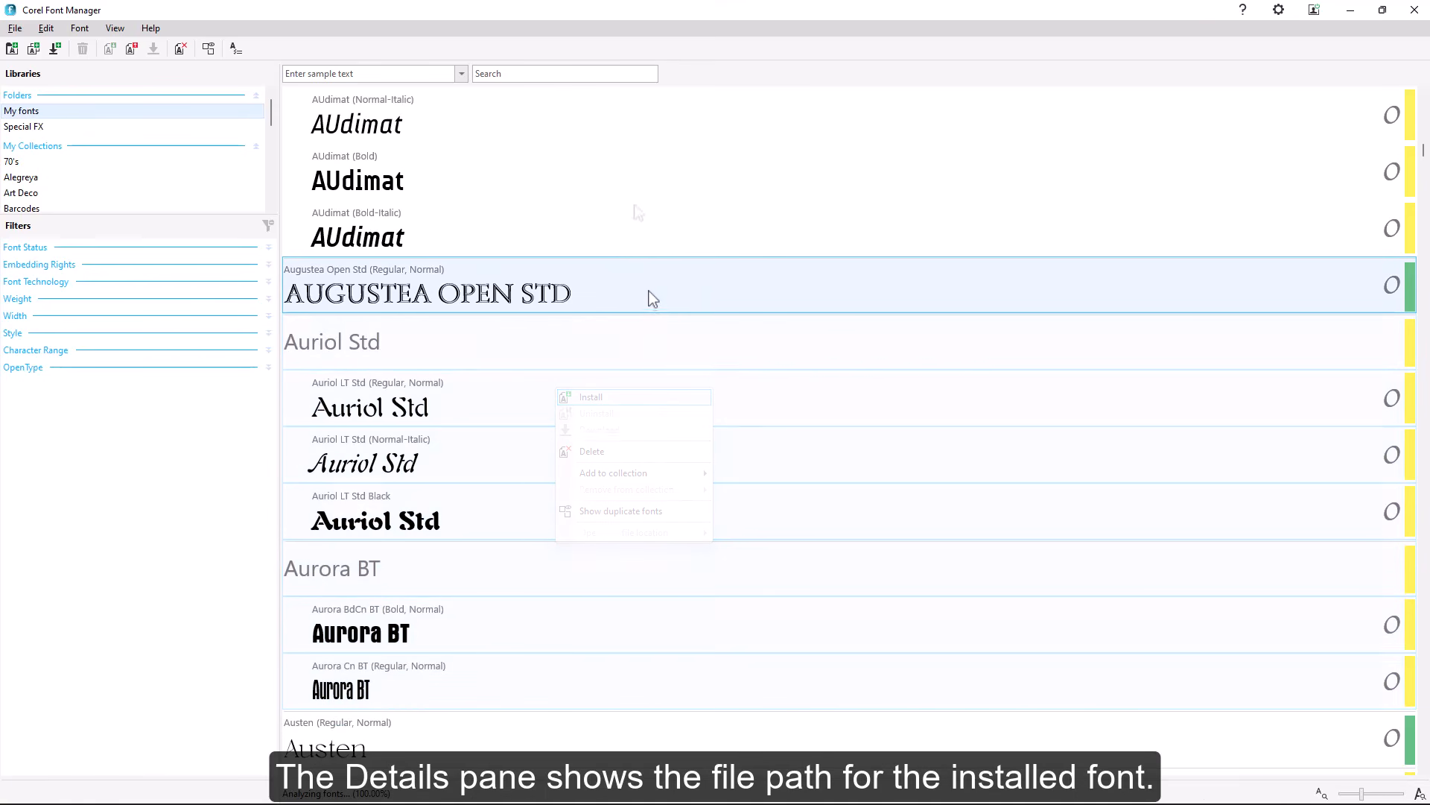
{"action": "left_click", "coordinate": [235, 48]}
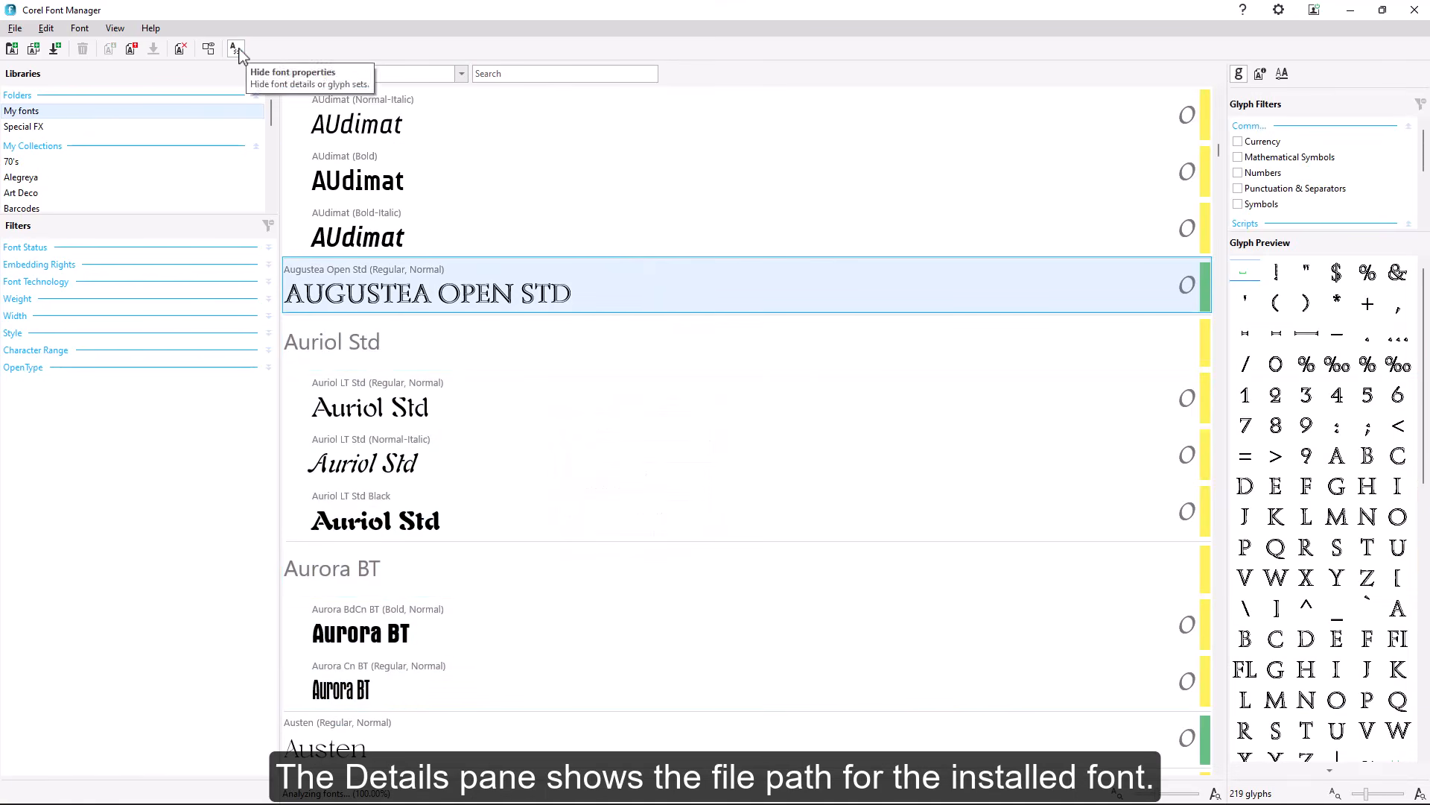
{"action": "left_click", "coordinate": [1260, 73]}
{"action": "left_click_drag", "start_coordinate": [1222, 165], "coordinate": [1167, 164]}
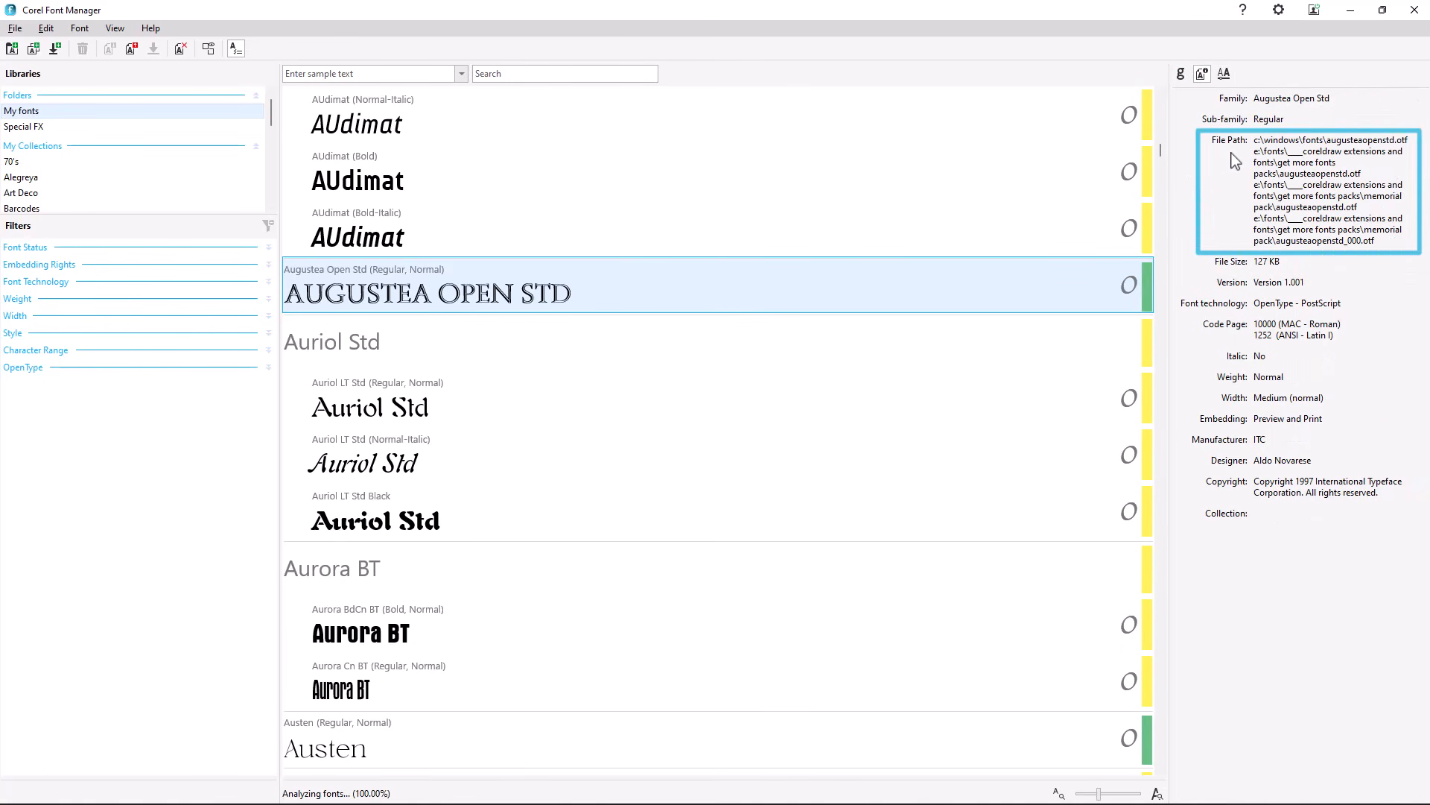
Uninstall the Augustea Open Std font
{"action": "right_click", "coordinate": [645, 284]}
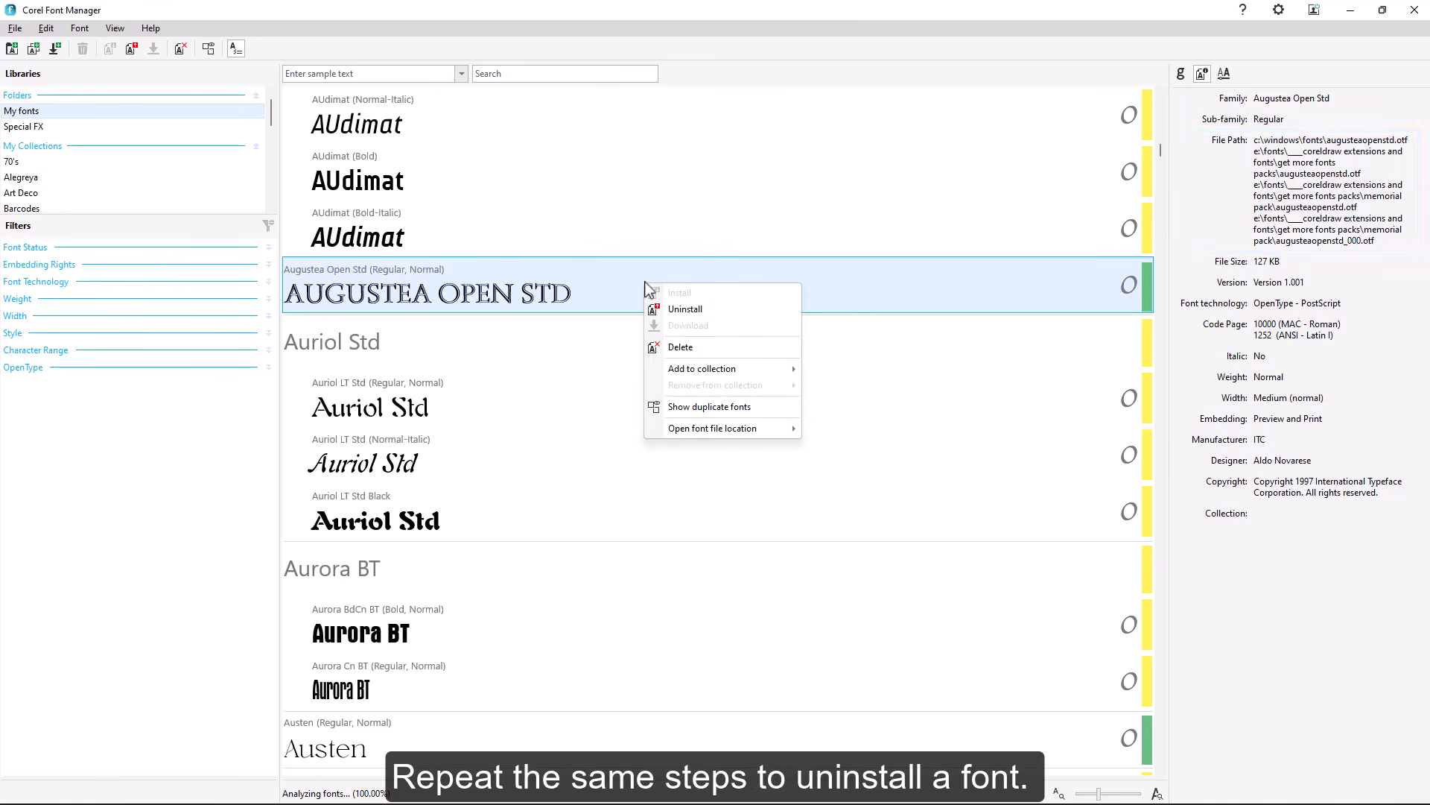
{"action": "left_click", "coordinate": [708, 310]}
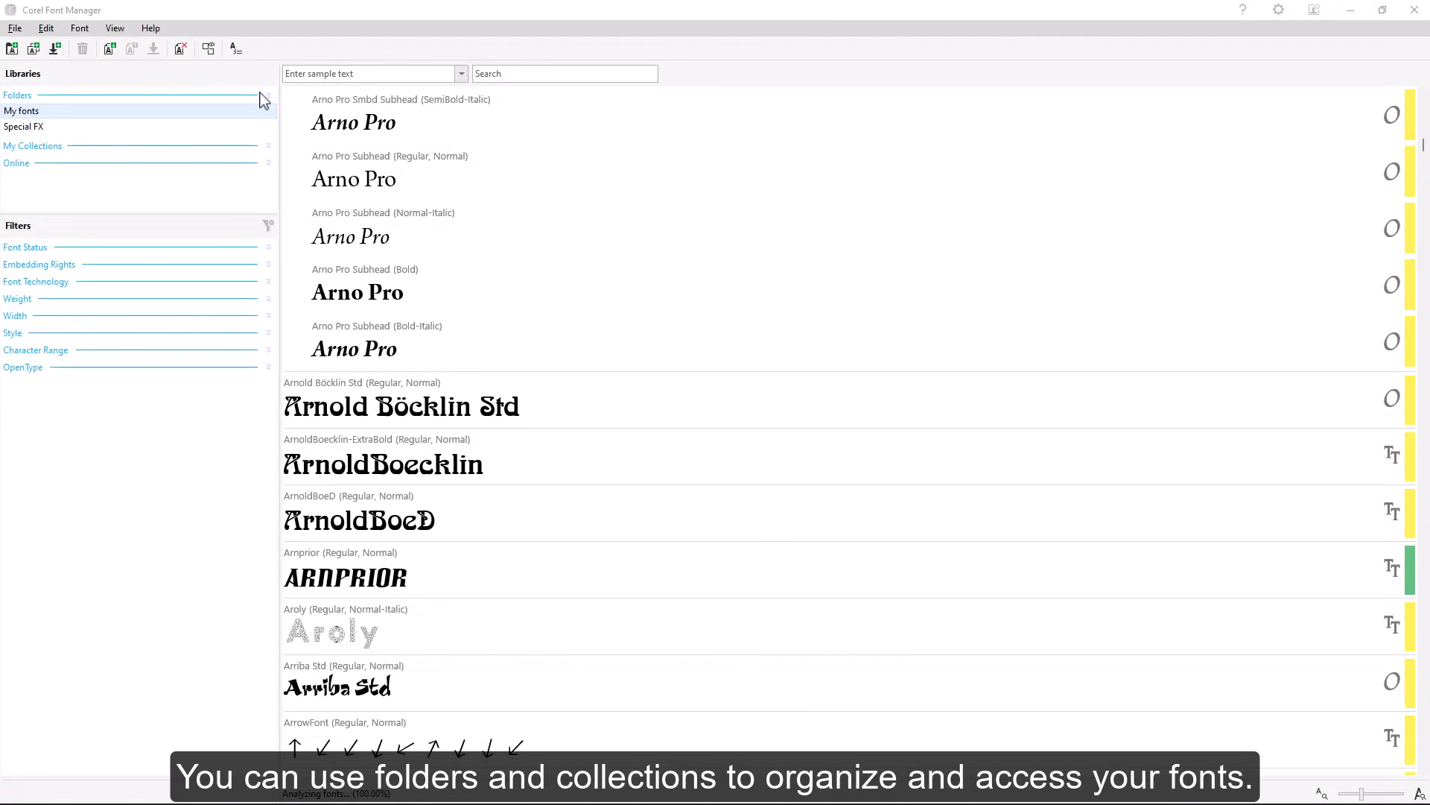
Expand My Collections in an enlarged Libraries area and add the Christmas Fonts folder from the Desktop
{"action": "left_click", "coordinate": [267, 146]}
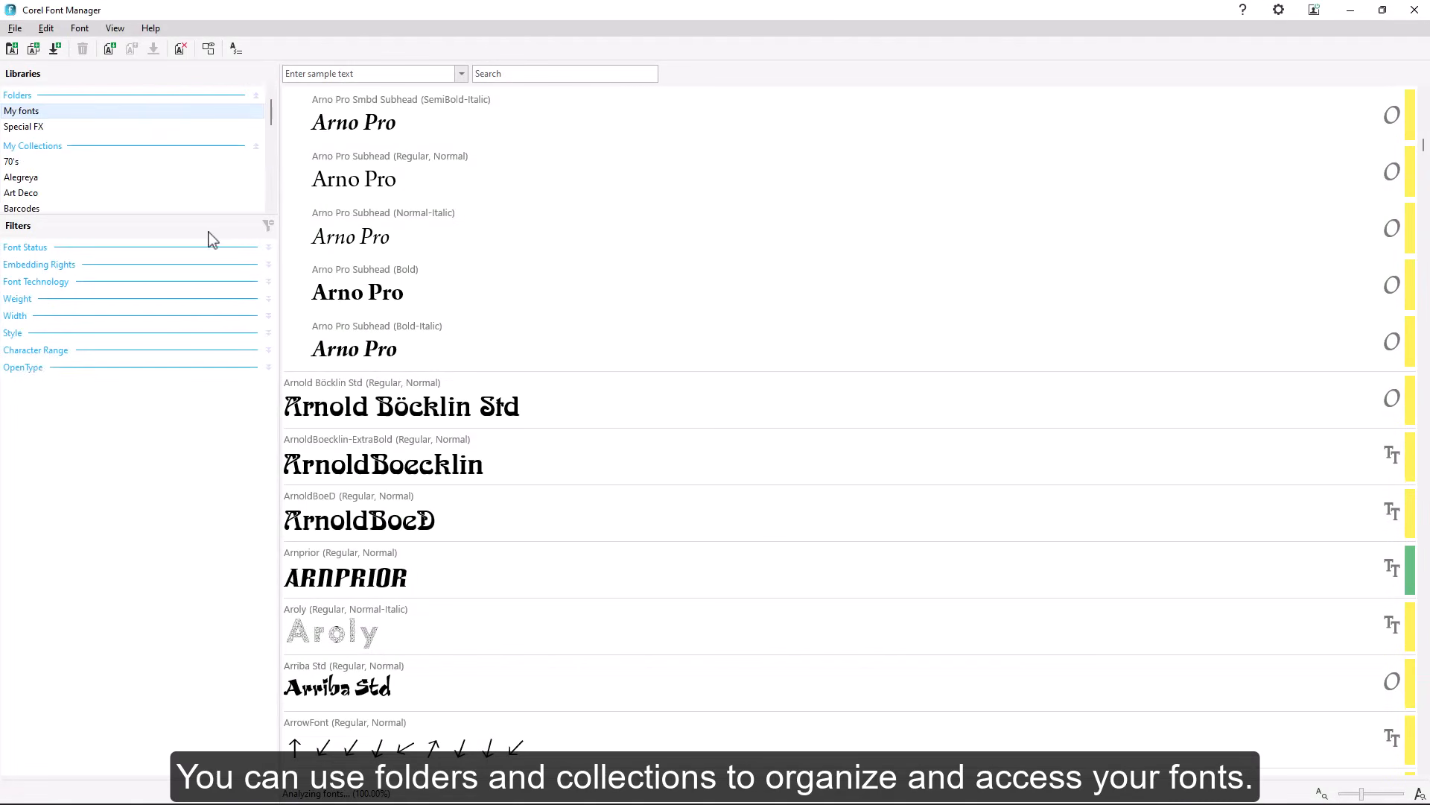
{"action": "left_click_drag", "start_coordinate": [145, 215], "coordinate": [121, 549]}
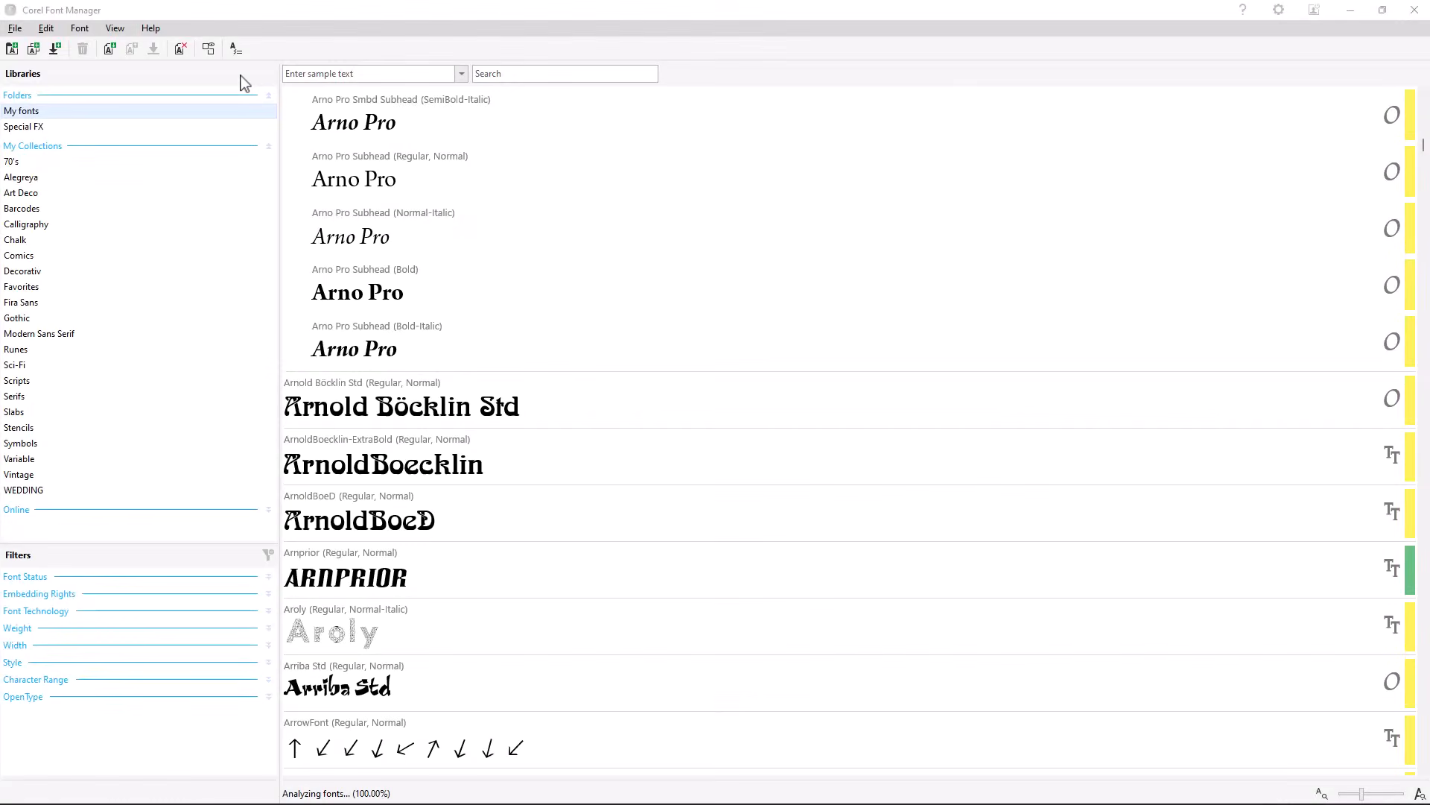
{"action": "left_click", "coordinate": [13, 50]}
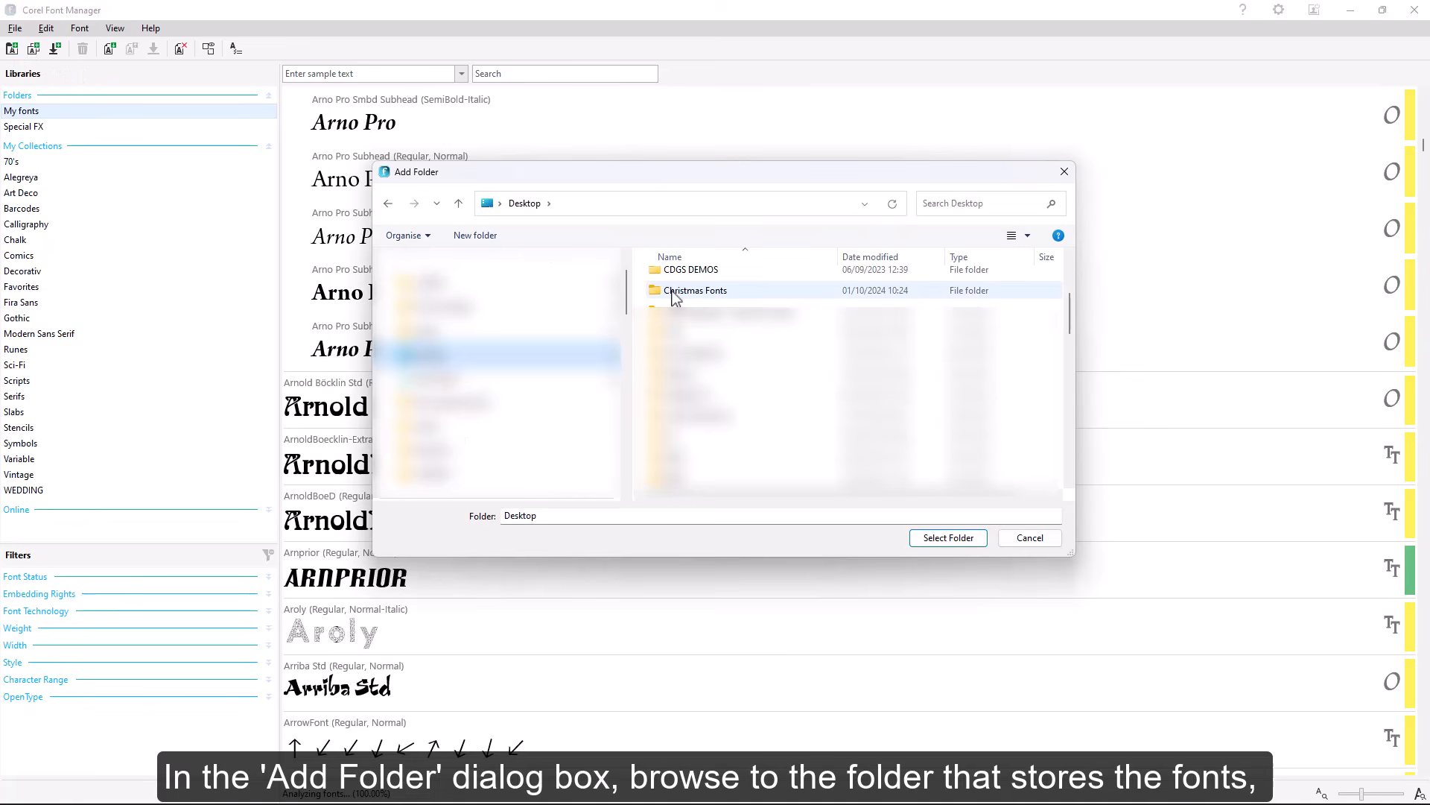
{"action": "left_click", "coordinate": [668, 294]}
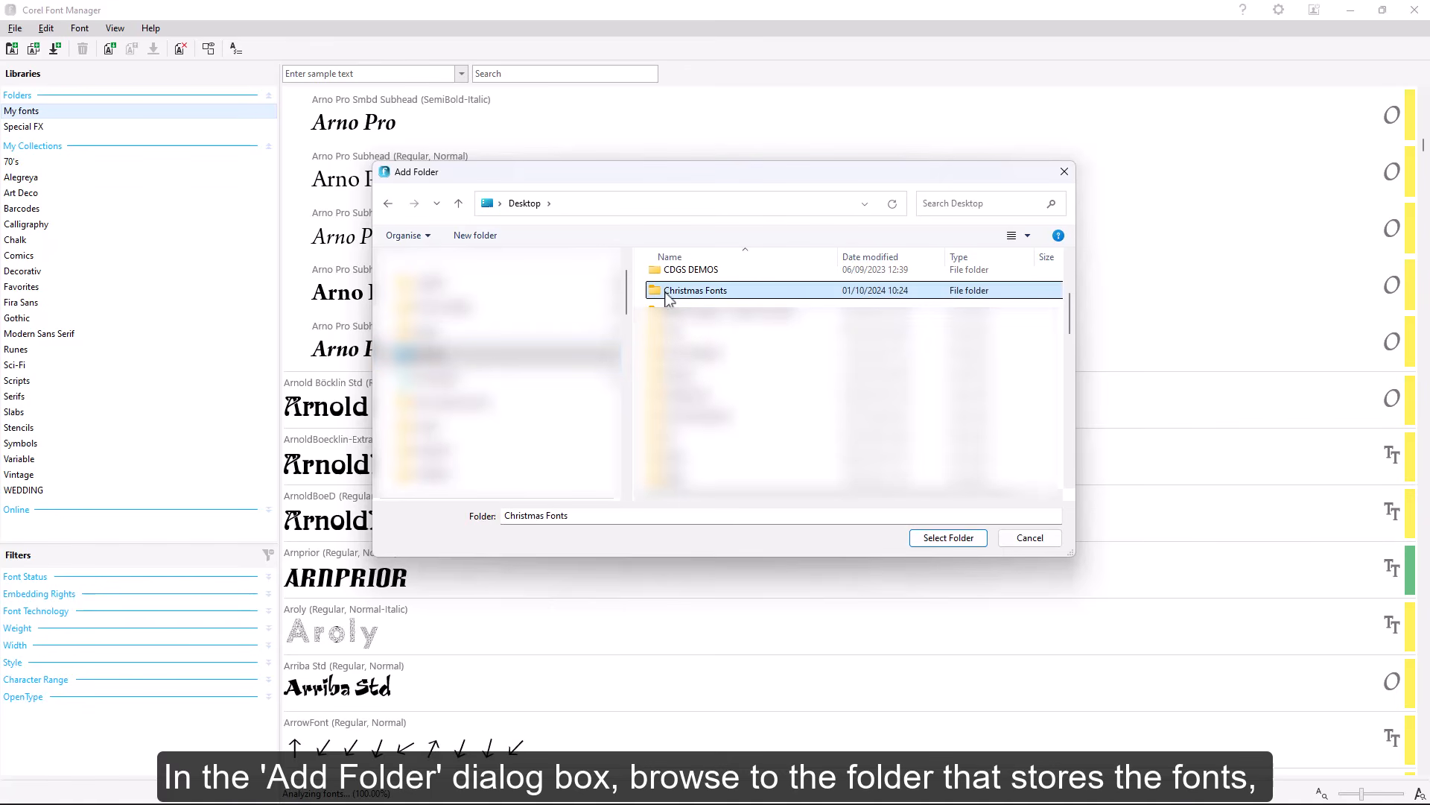
{"action": "left_click", "coordinate": [942, 540]}
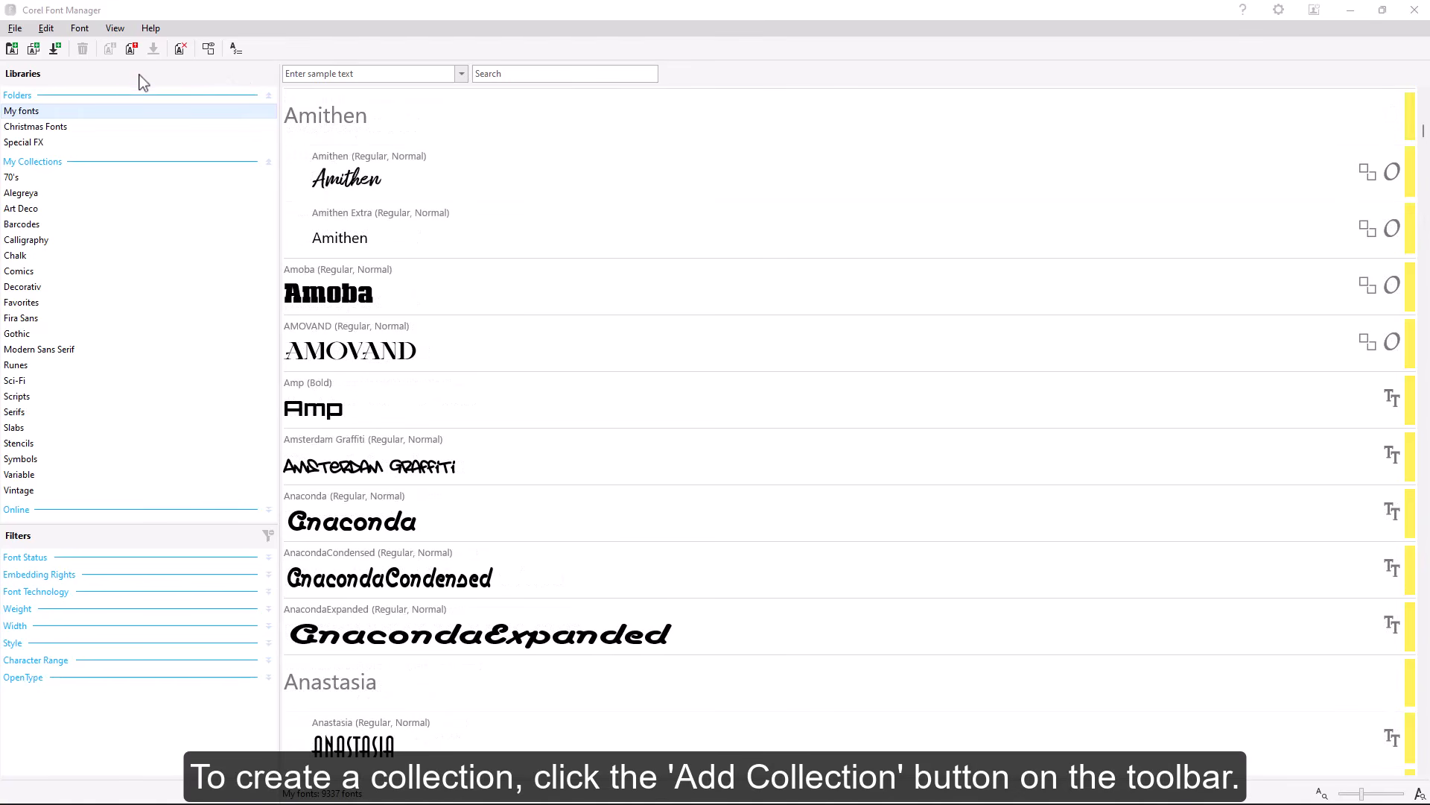
Create a font collection named WEDDING and return to the fonts of the My fonts folder
{"action": "left_click", "coordinate": [34, 49]}
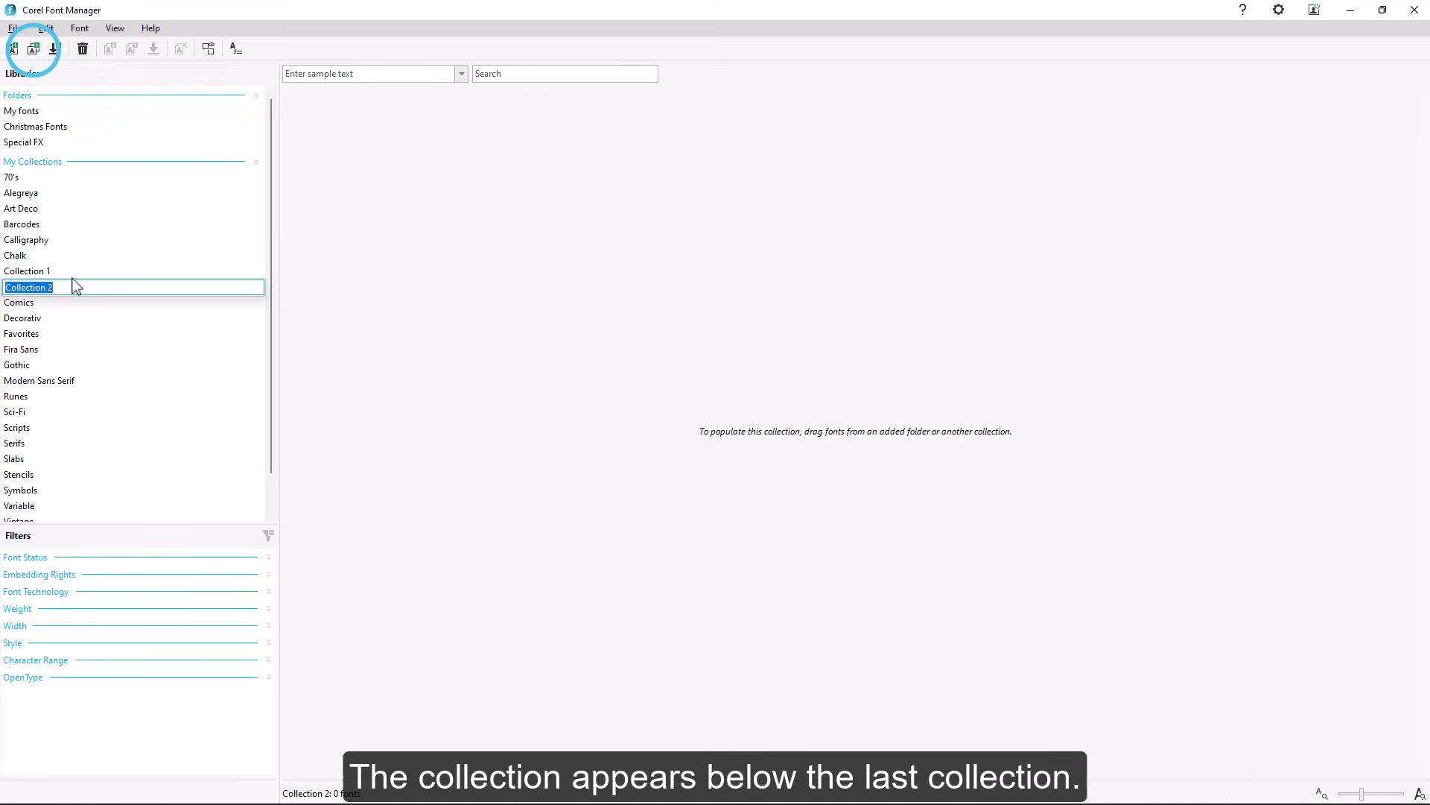
{"action": "type", "text": "WEDDI"}
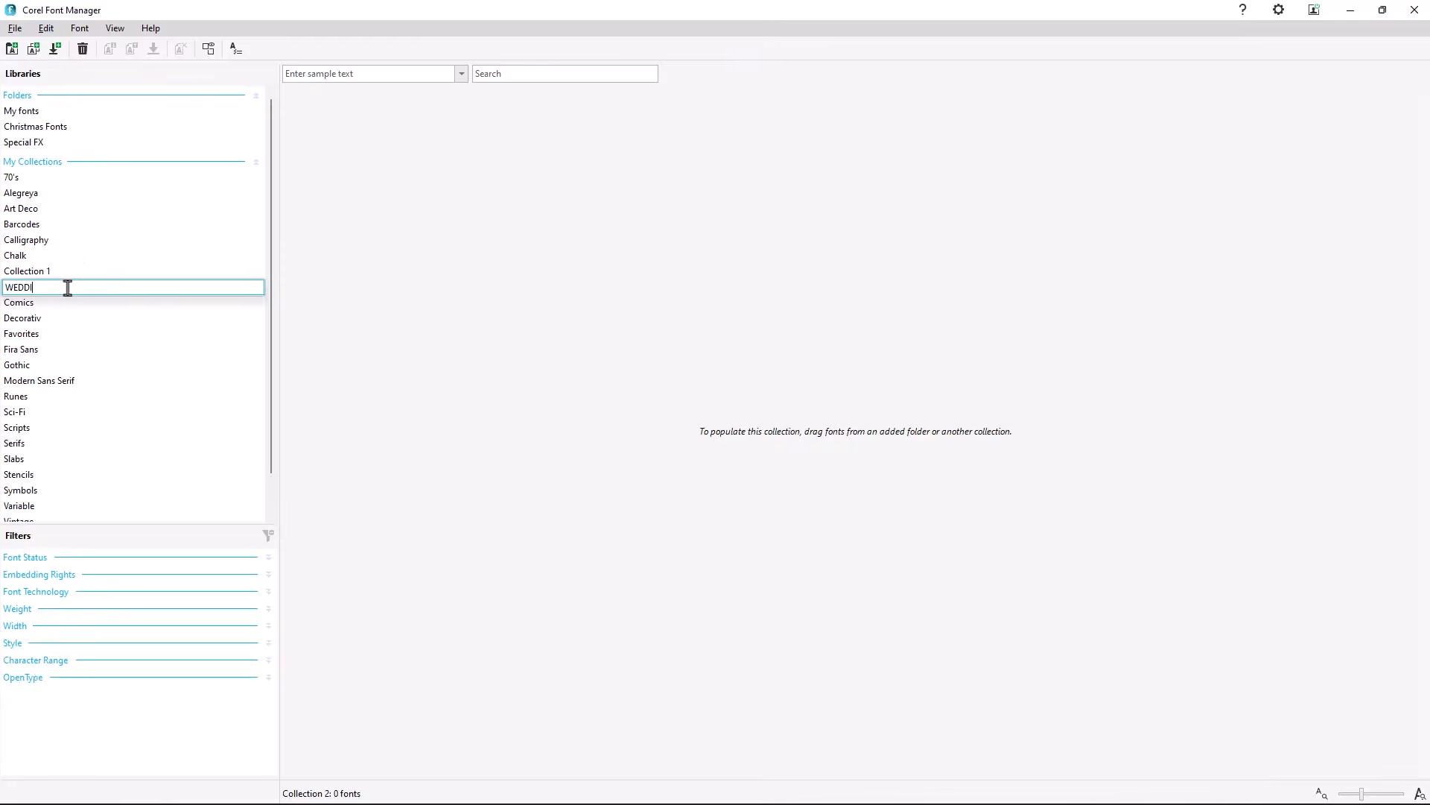
{"action": "type", "text": "NG"}
{"action": "key", "text": "Return"}
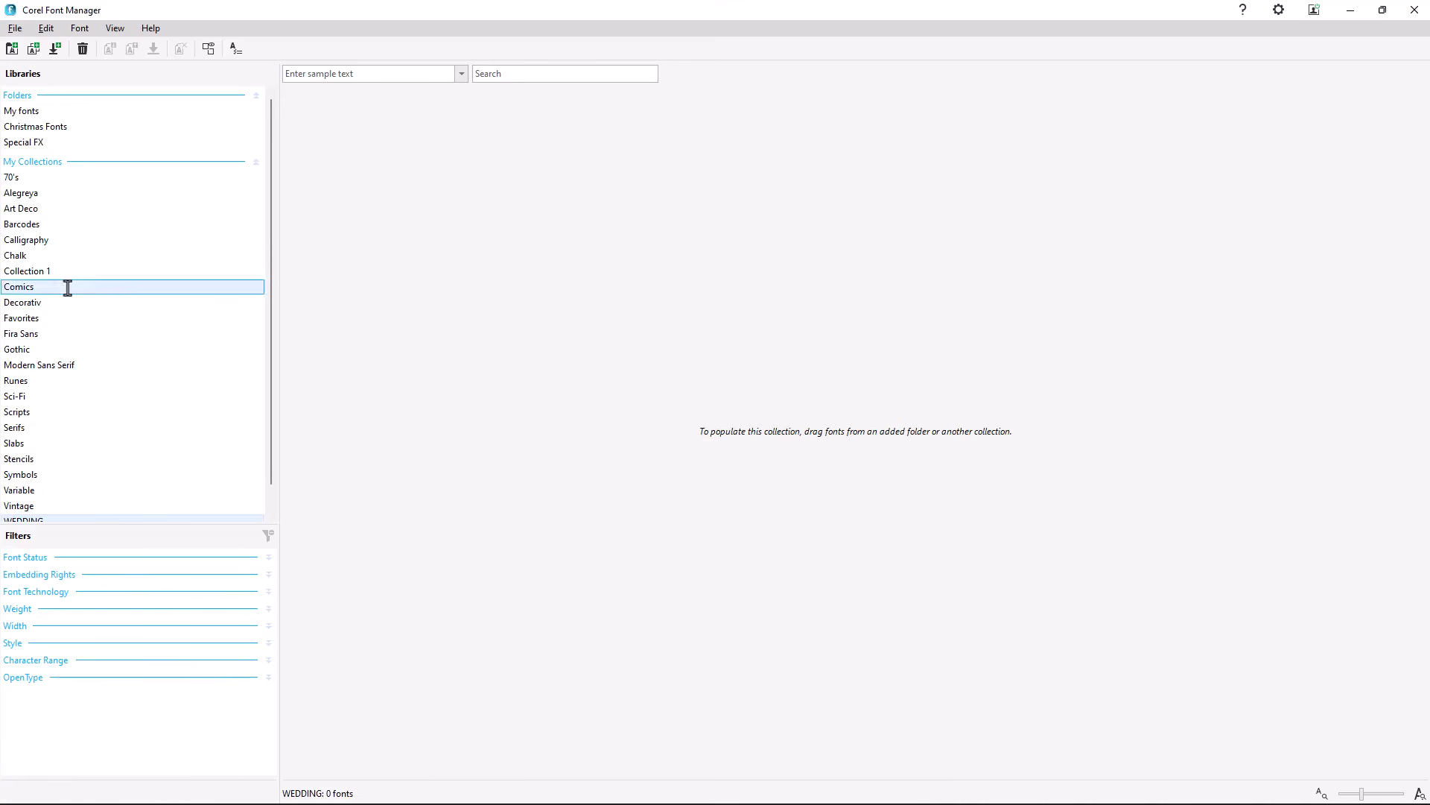
{"action": "left_click", "coordinate": [49, 116]}
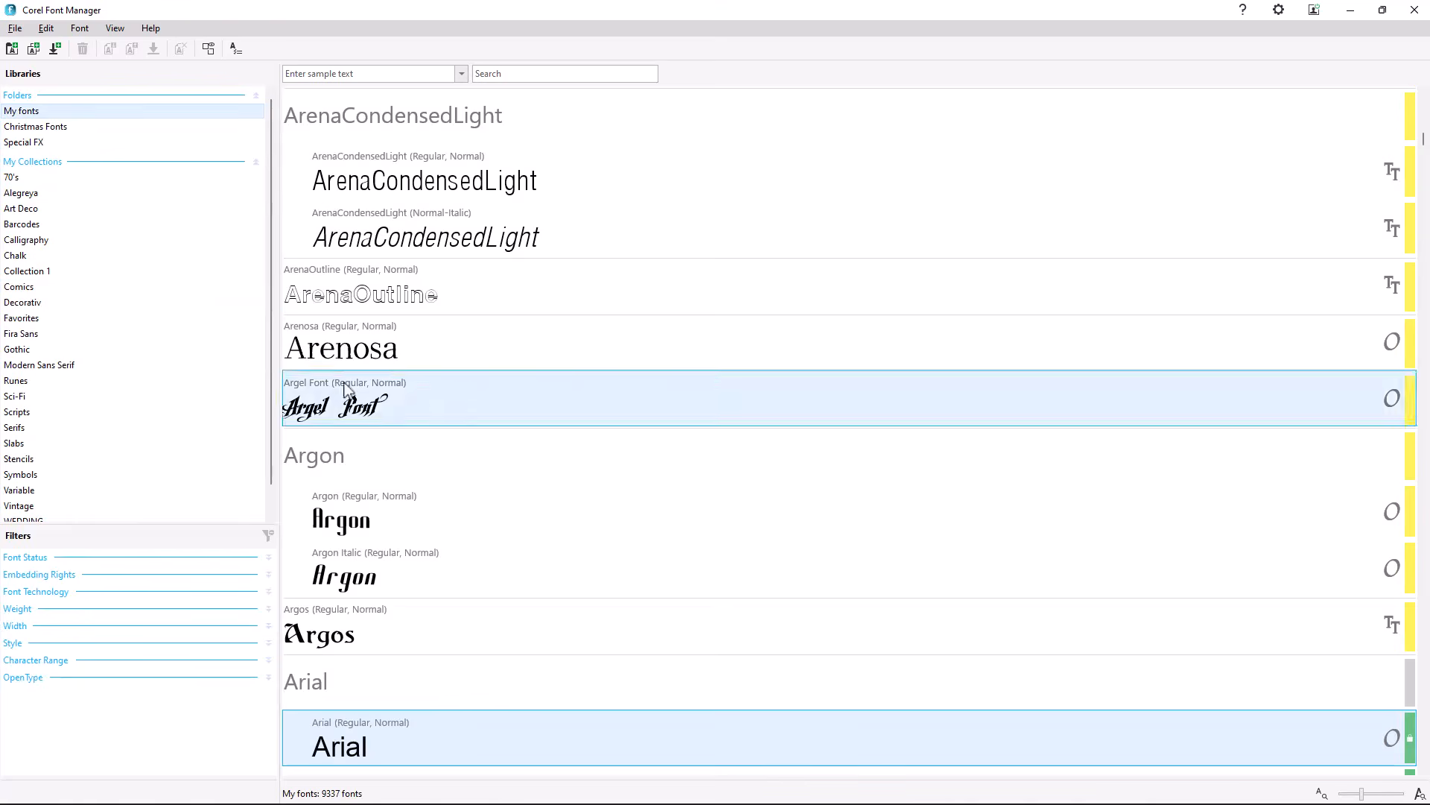
Add the Aristelle Script and Aristocrat fonts from My fonts to the WEDDING collection
{"action": "scroll", "coordinate": [409, 447], "scroll_direction": "down", "scroll_amount": 5}
{"action": "scroll", "coordinate": [409, 436], "scroll_direction": "down", "scroll_amount": 15}
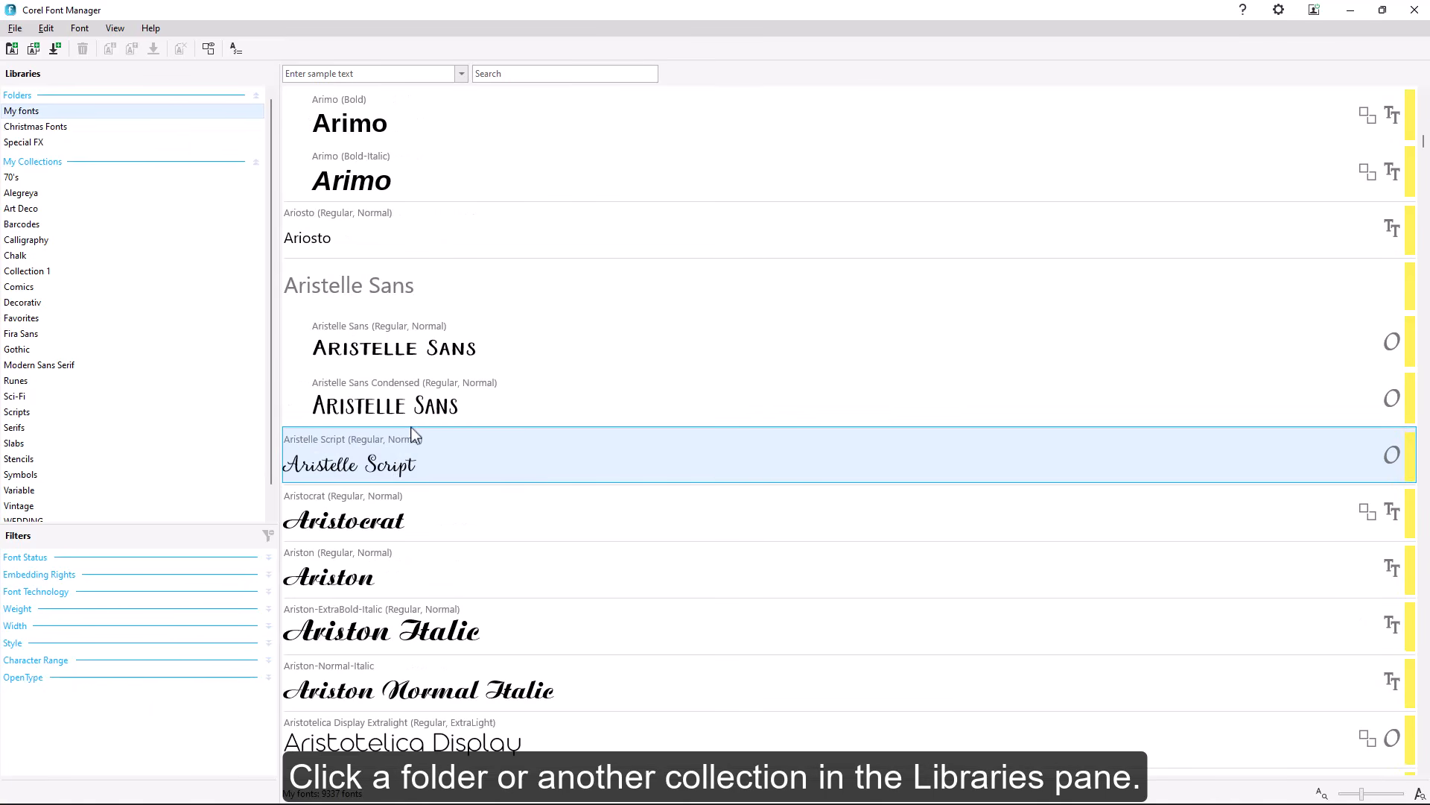
{"action": "left_click_drag", "start_coordinate": [409, 440], "coordinate": [74, 529]}
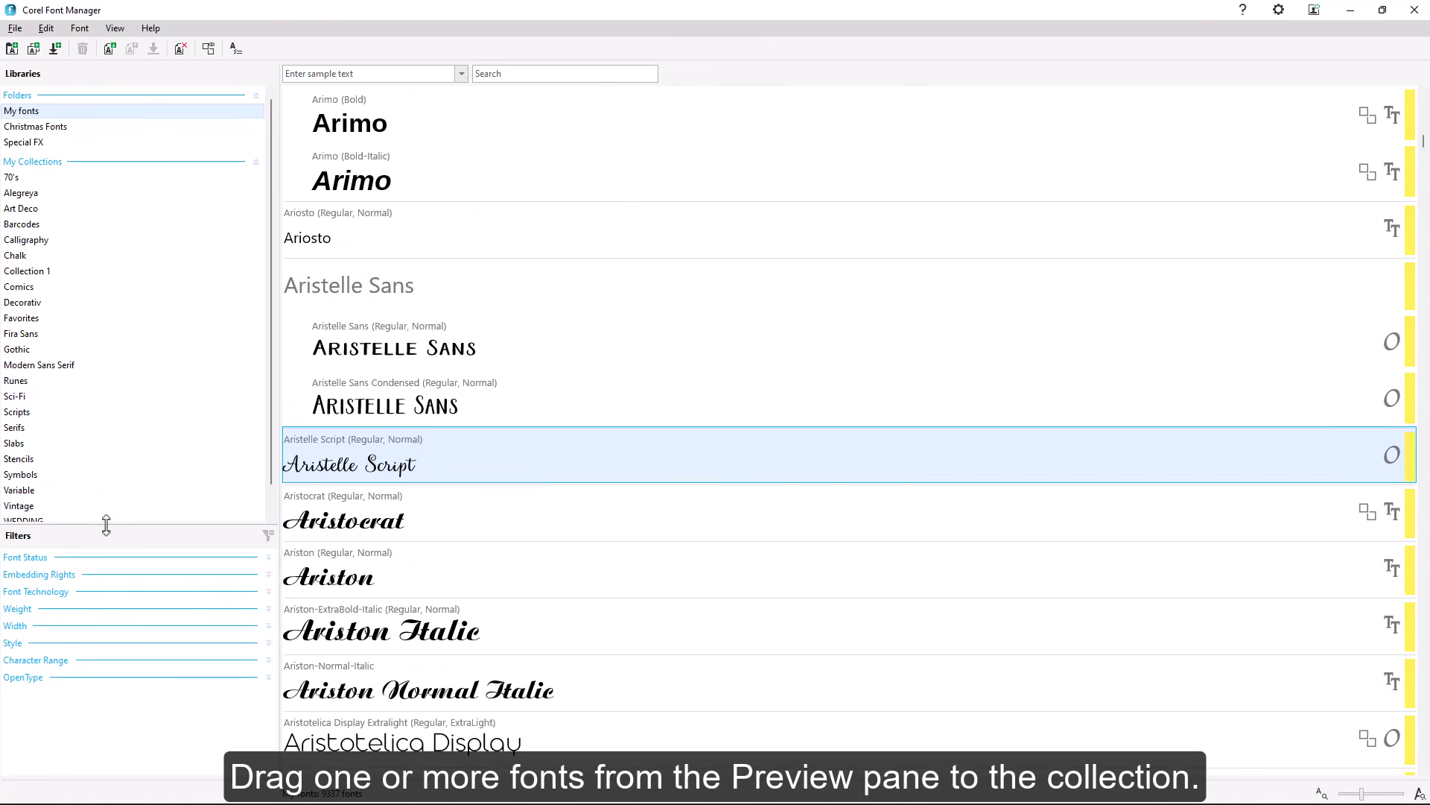
{"action": "left_click", "coordinate": [406, 544]}
{"action": "left_click_drag", "start_coordinate": [387, 526], "coordinate": [101, 530]}
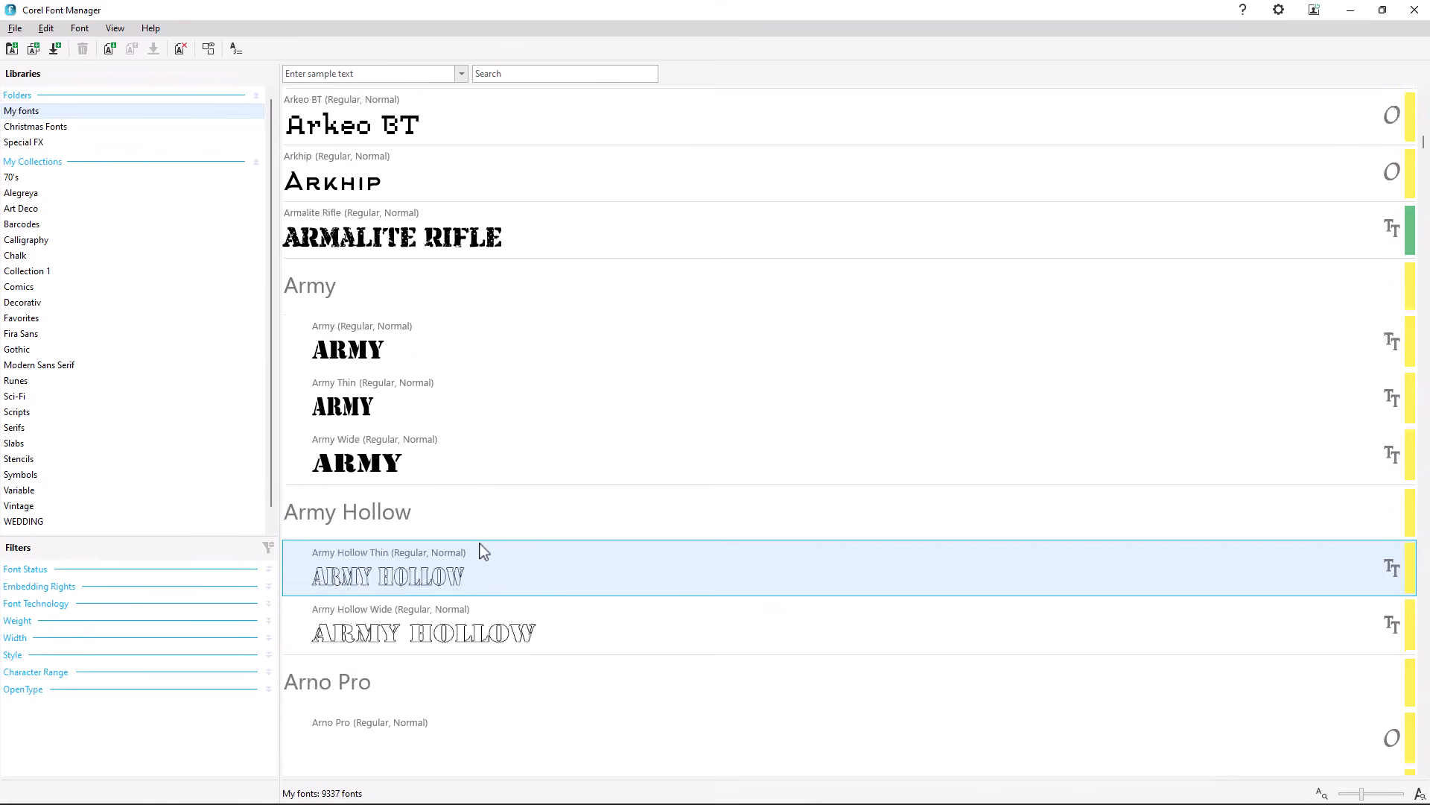
Add the entire Arno Pro font family to the WEDDING collection
{"action": "scroll", "coordinate": [483, 551], "scroll_direction": "down", "scroll_amount": 10}
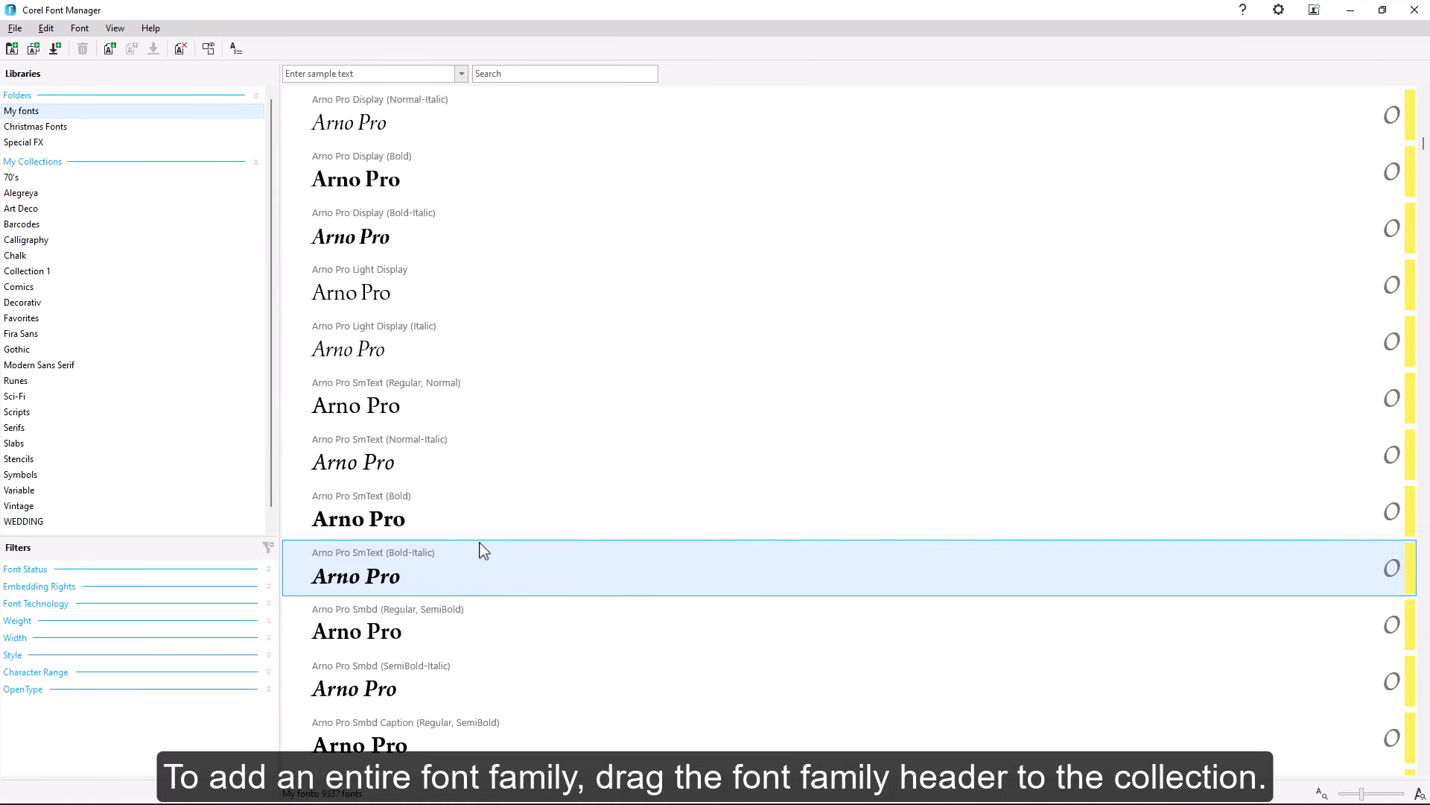
{"action": "scroll", "coordinate": [483, 551], "scroll_direction": "up", "scroll_amount": 8}
{"action": "left_click_drag", "start_coordinate": [392, 521], "coordinate": [68, 528]}
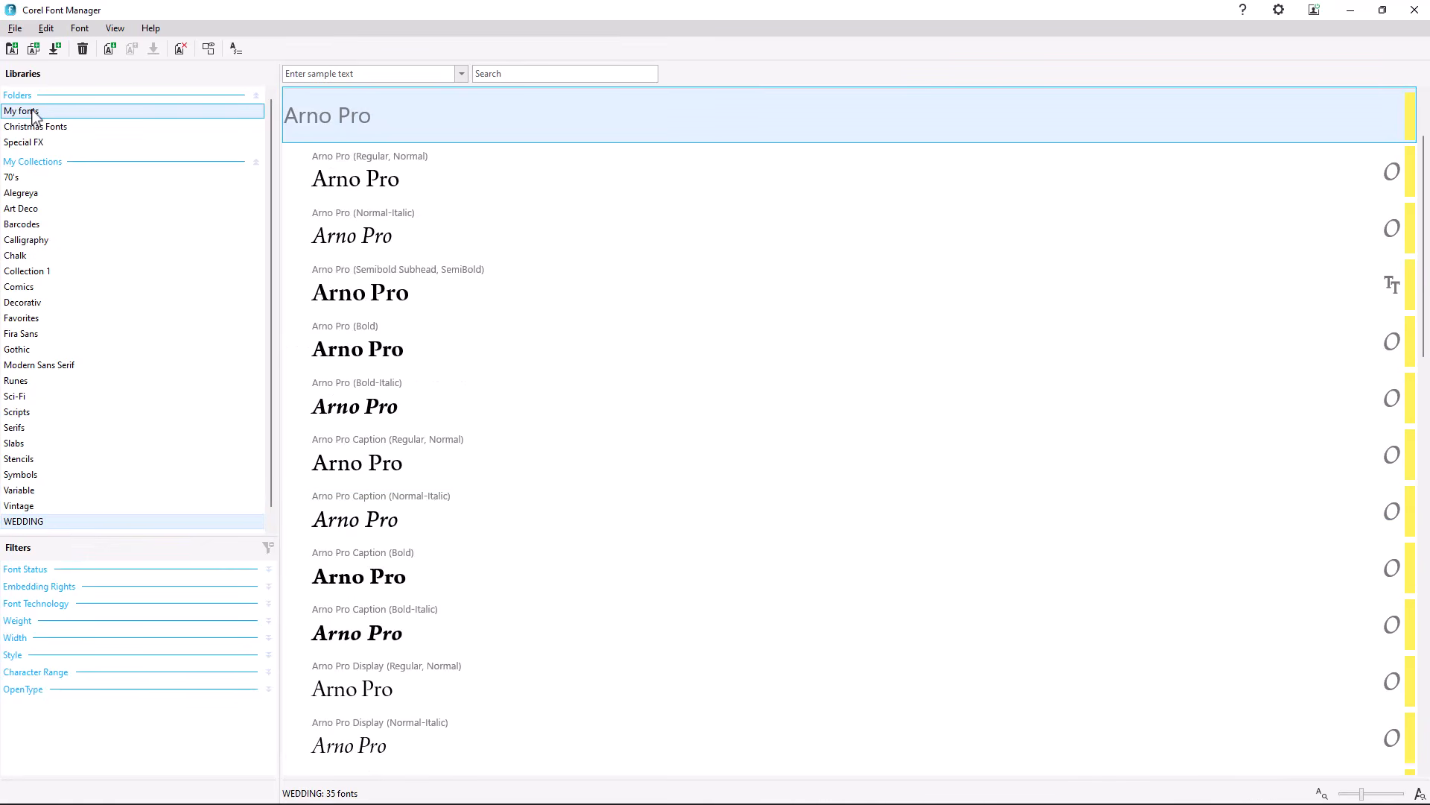
Return to My fonts and add the Arnold Böcklin Std font to the WEDDING collection
{"action": "left_click", "coordinate": [33, 112]}
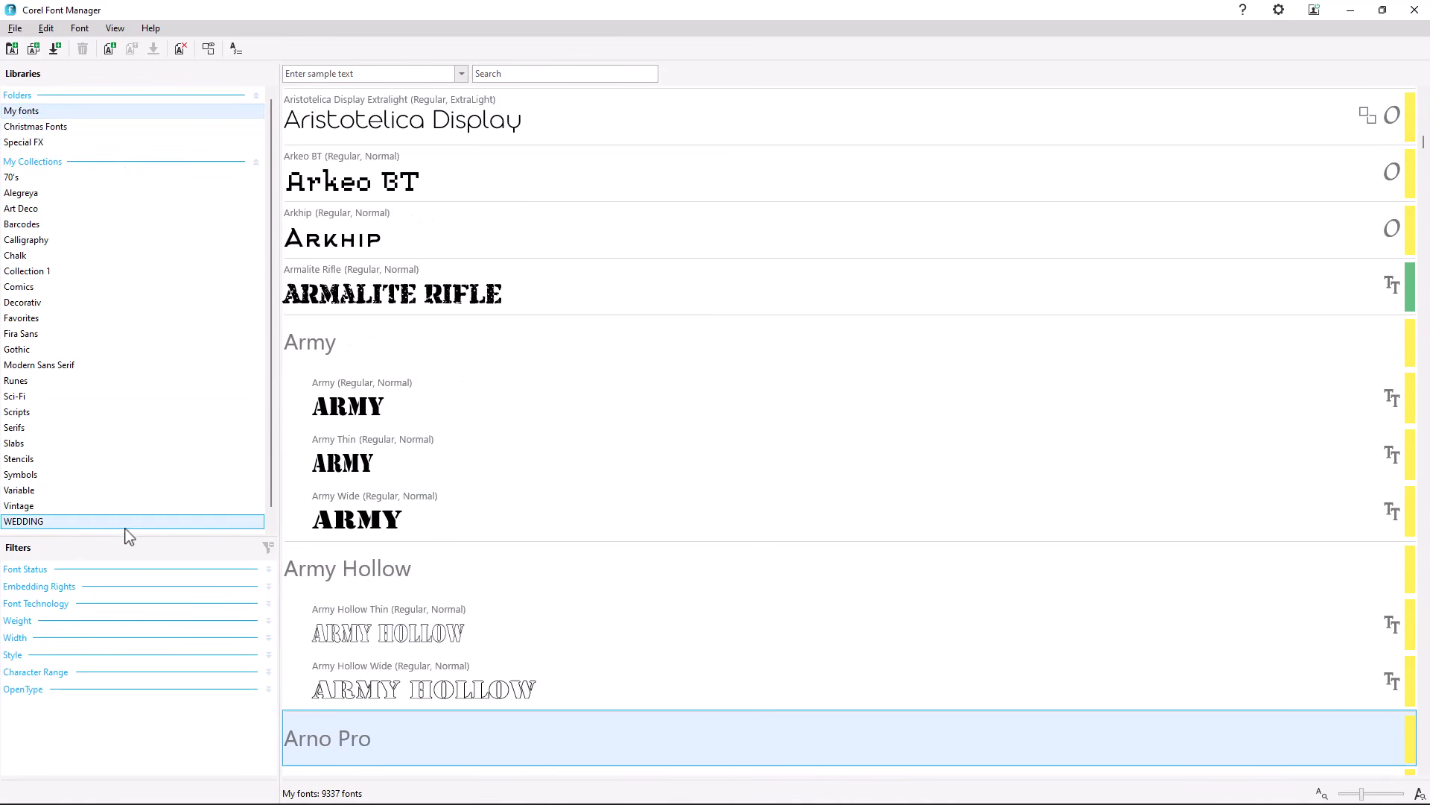
{"action": "scroll", "coordinate": [558, 398], "scroll_direction": "down", "scroll_amount": 15}
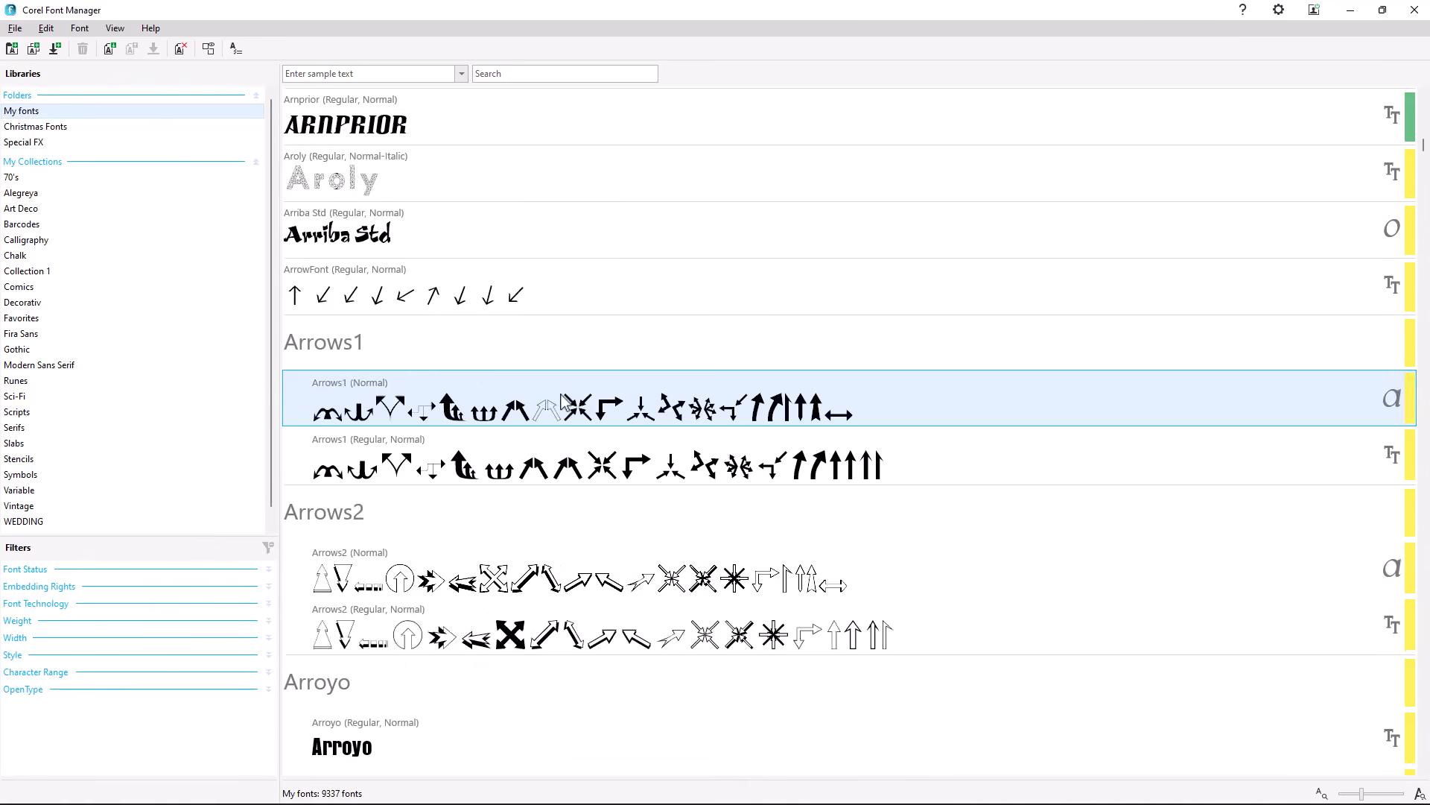
{"action": "scroll", "coordinate": [557, 398], "scroll_direction": "up", "scroll_amount": 3}
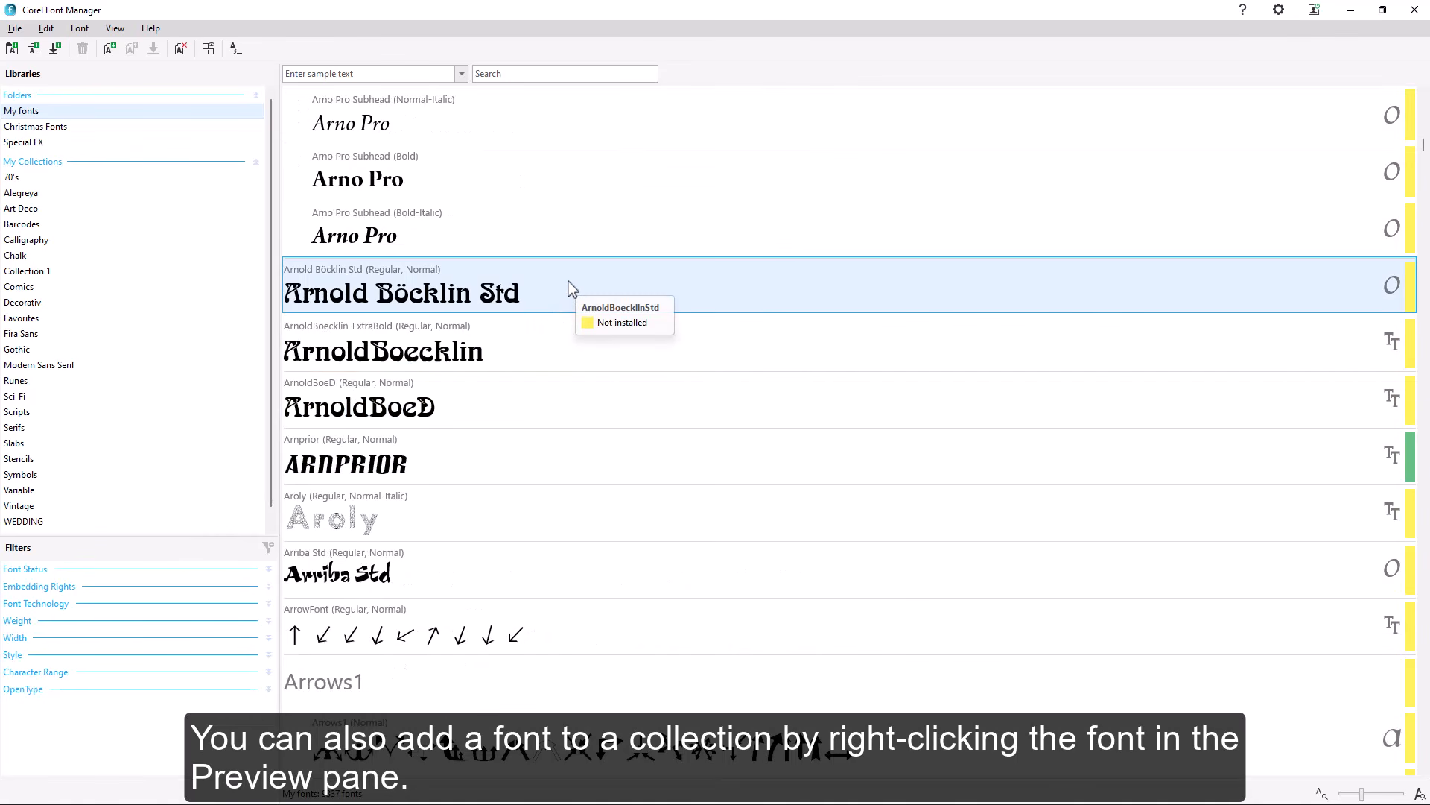
{"action": "right_click", "coordinate": [572, 289]}
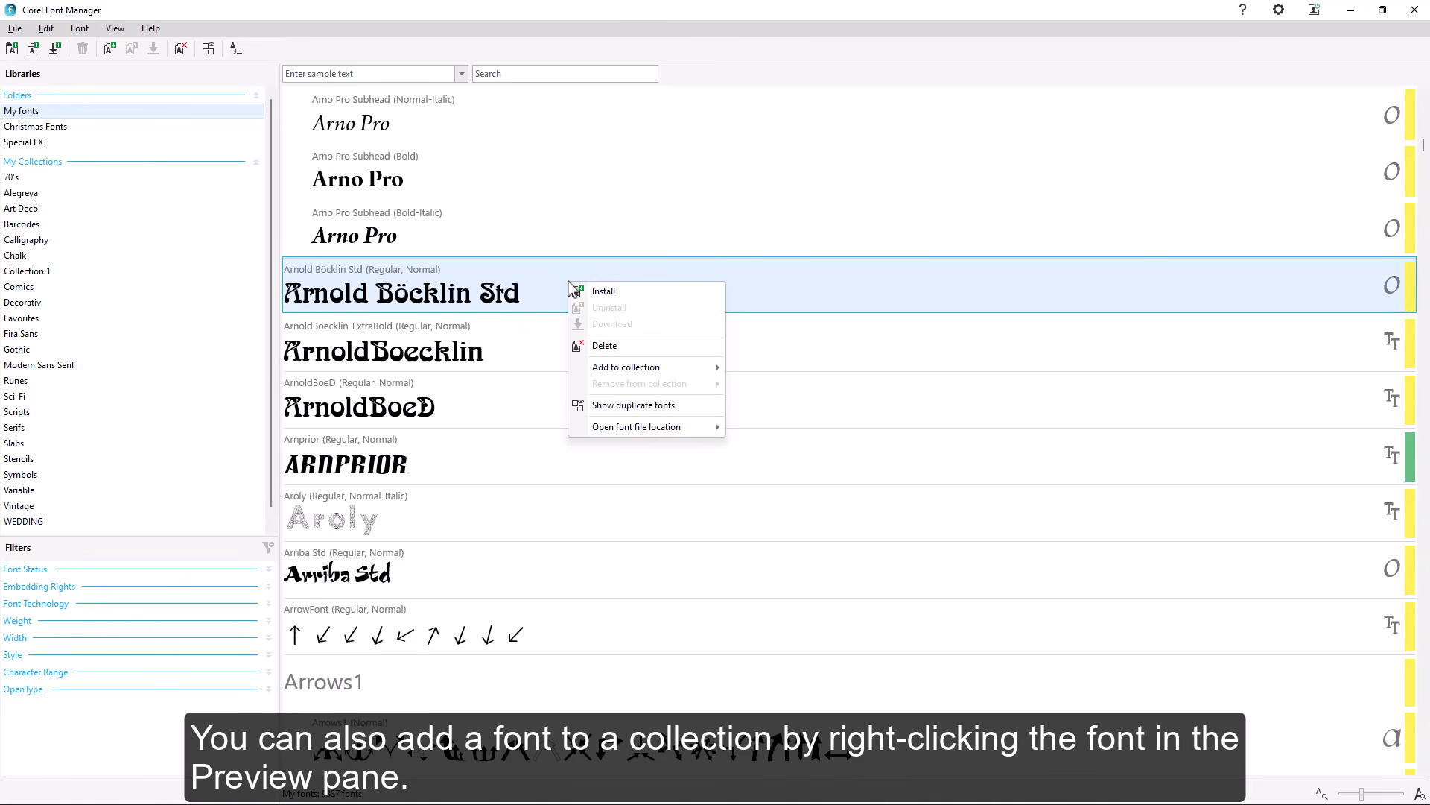
{"action": "mouse_move", "coordinate": [634, 370]}
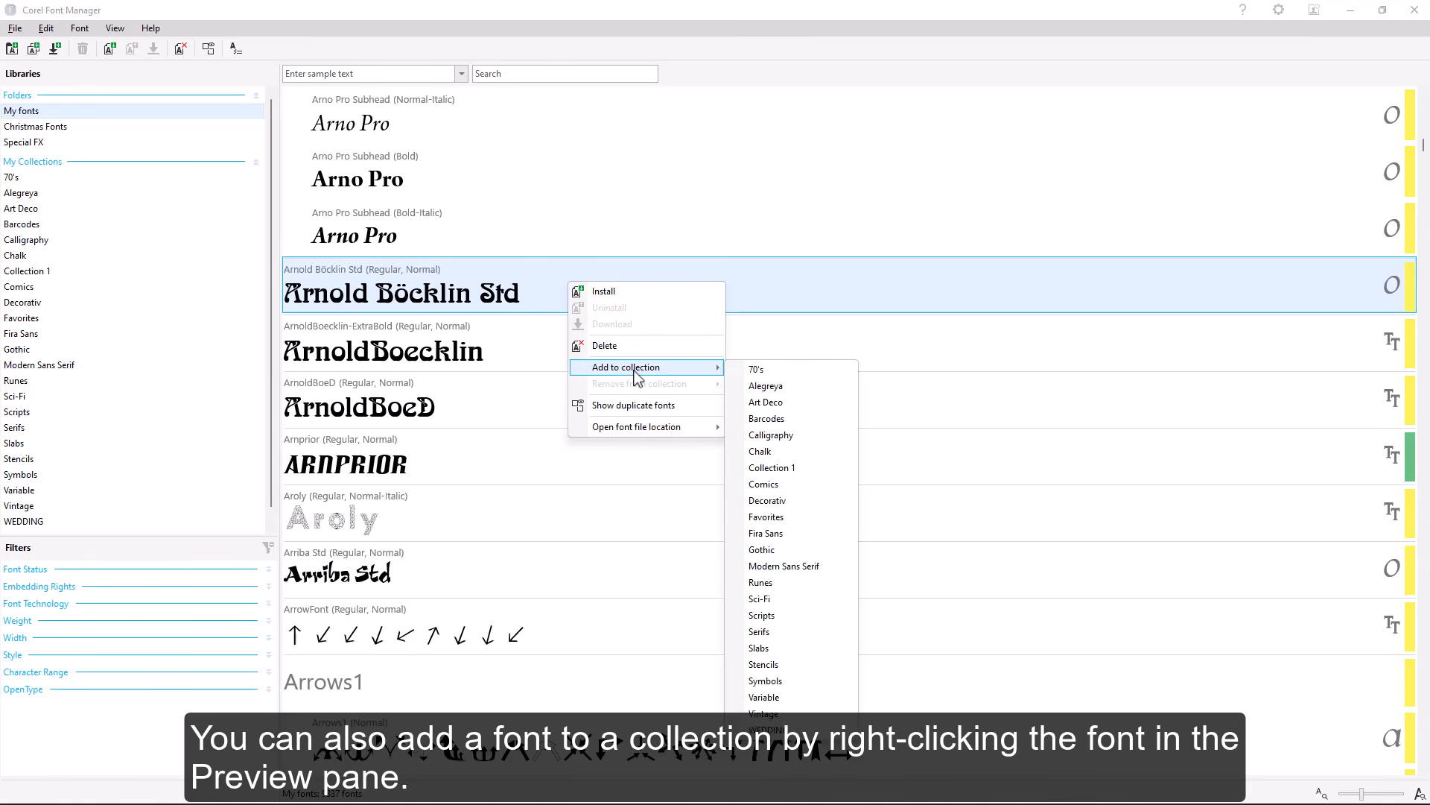
{"action": "left_click", "coordinate": [775, 730]}
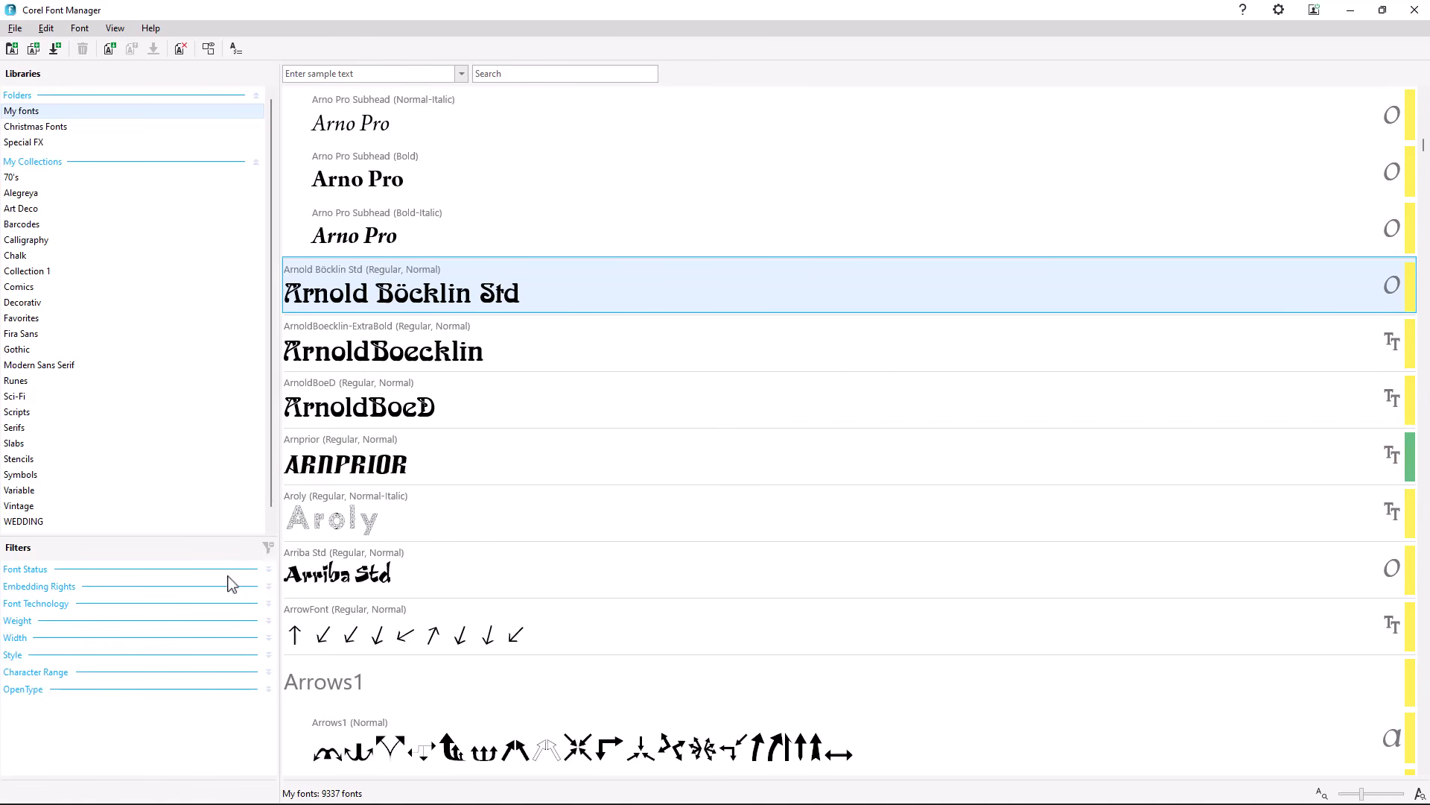
Filter My fonts to Installed and Not installed fonts that use the OpenType - TrueType technology
{"action": "left_click", "coordinate": [270, 571]}
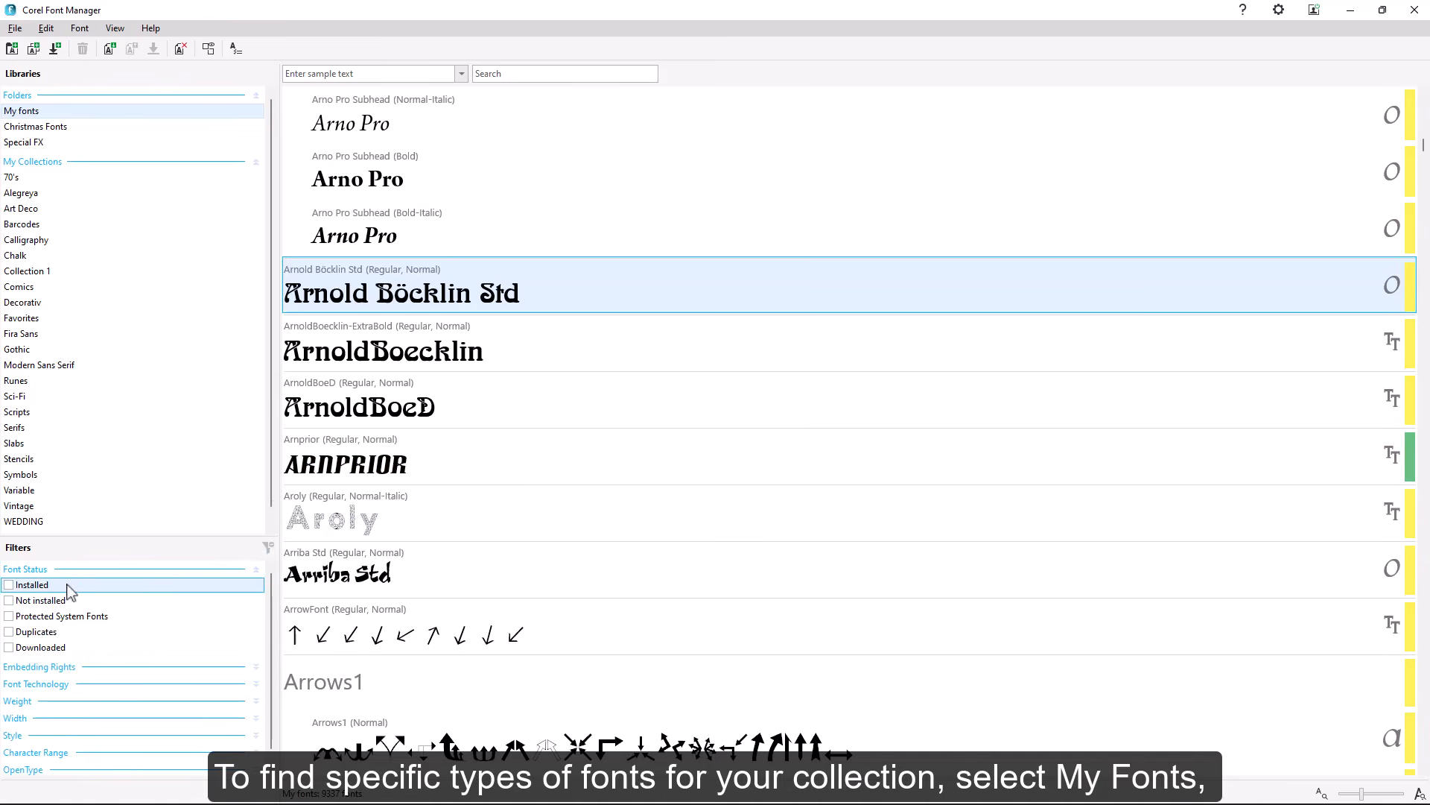
{"action": "left_click", "coordinate": [9, 584]}
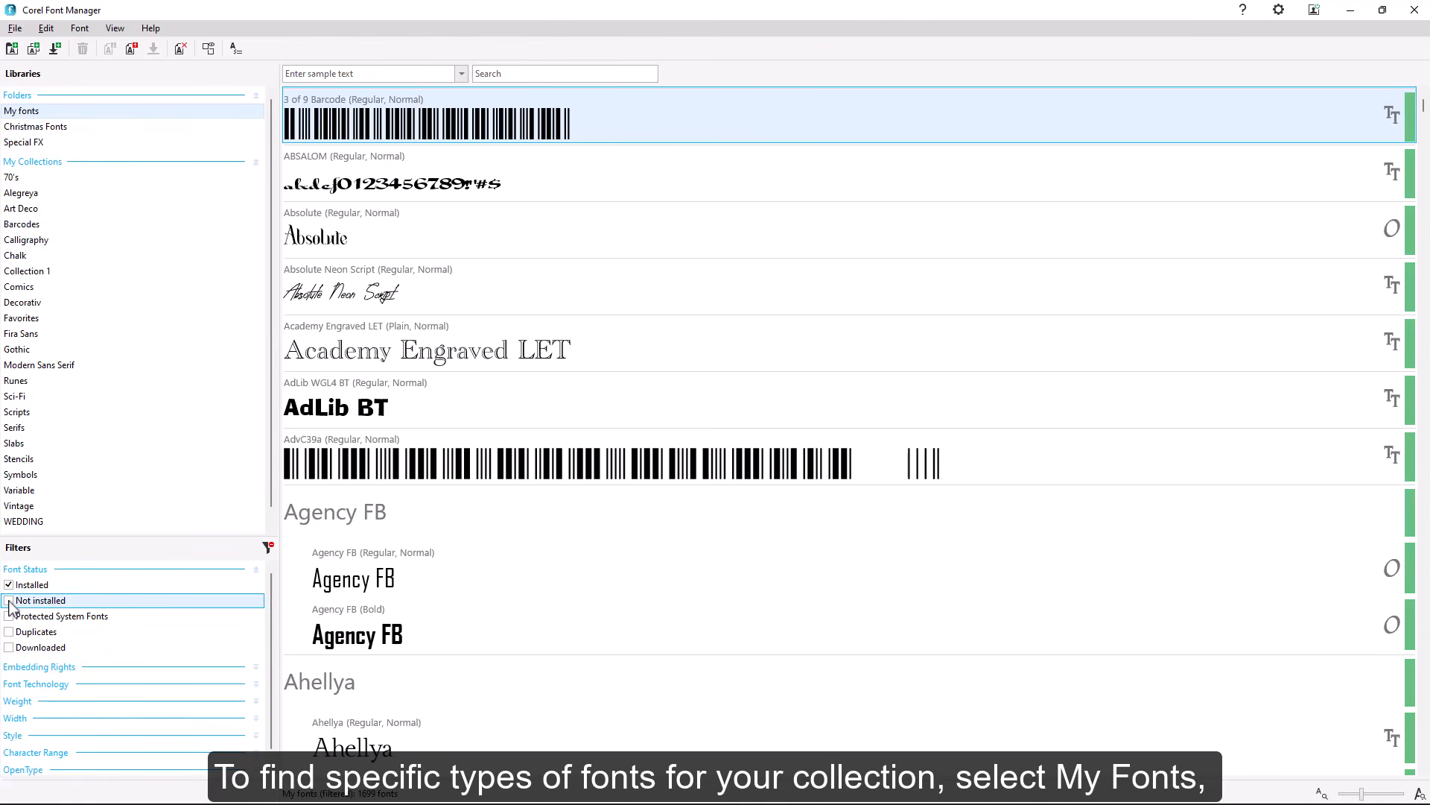
{"action": "left_click", "coordinate": [9, 601]}
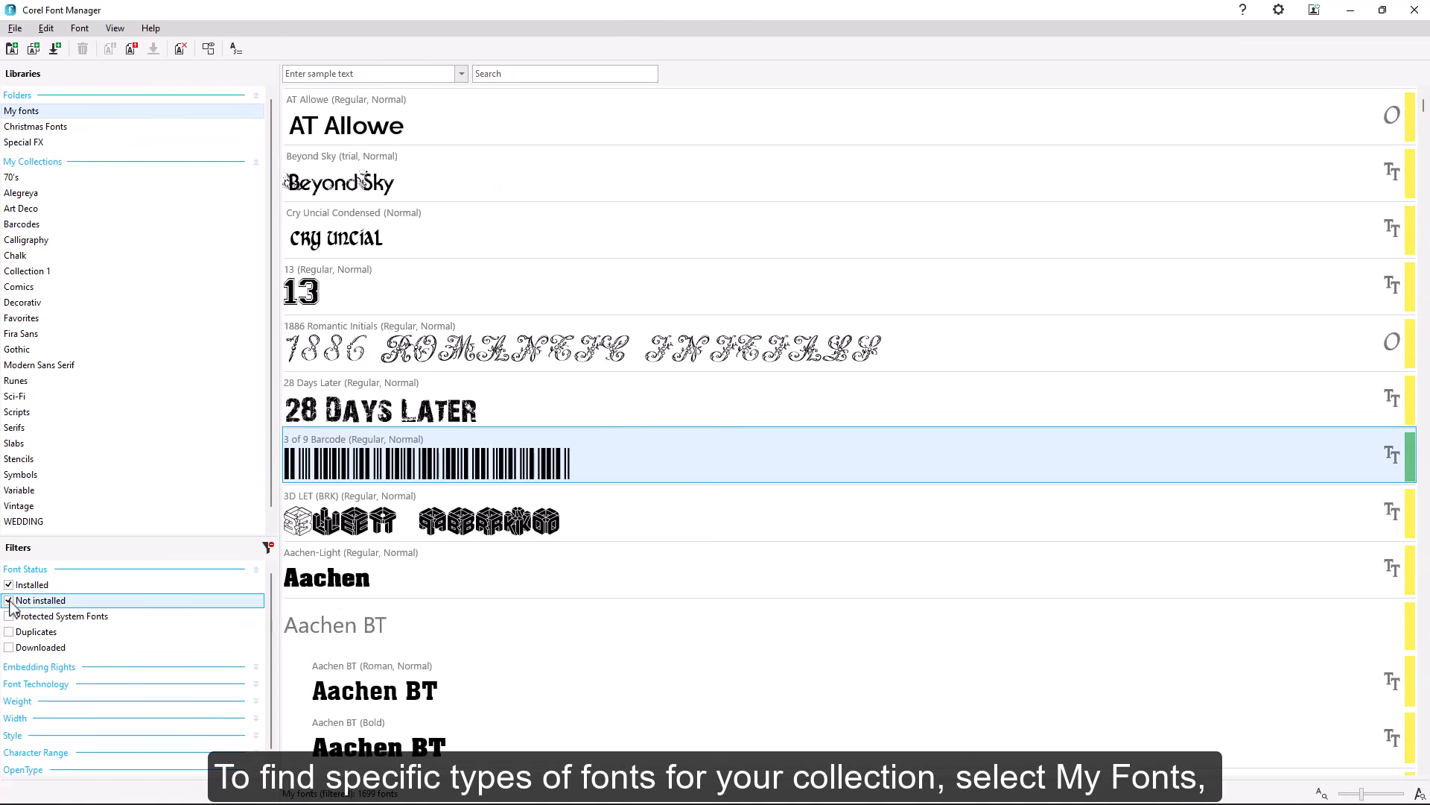
{"action": "left_click", "coordinate": [255, 683]}
{"action": "left_click", "coordinate": [9, 700]}
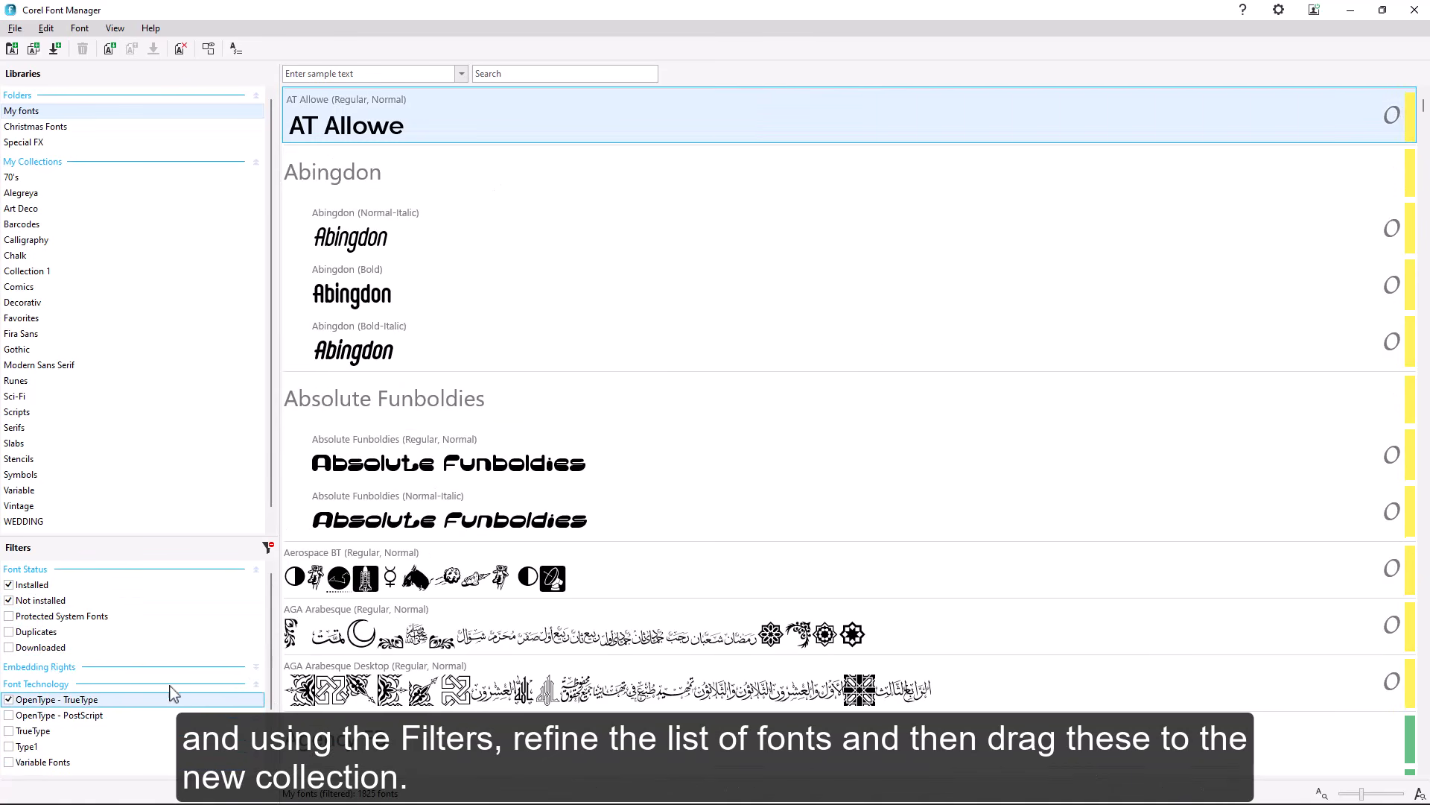
Narrow the filtered font list to the Script style and Regular weight
{"action": "scroll", "coordinate": [272, 665], "scroll_direction": "down", "scroll_amount": 2}
{"action": "scroll", "coordinate": [272, 665], "scroll_direction": "down", "scroll_amount": 1}
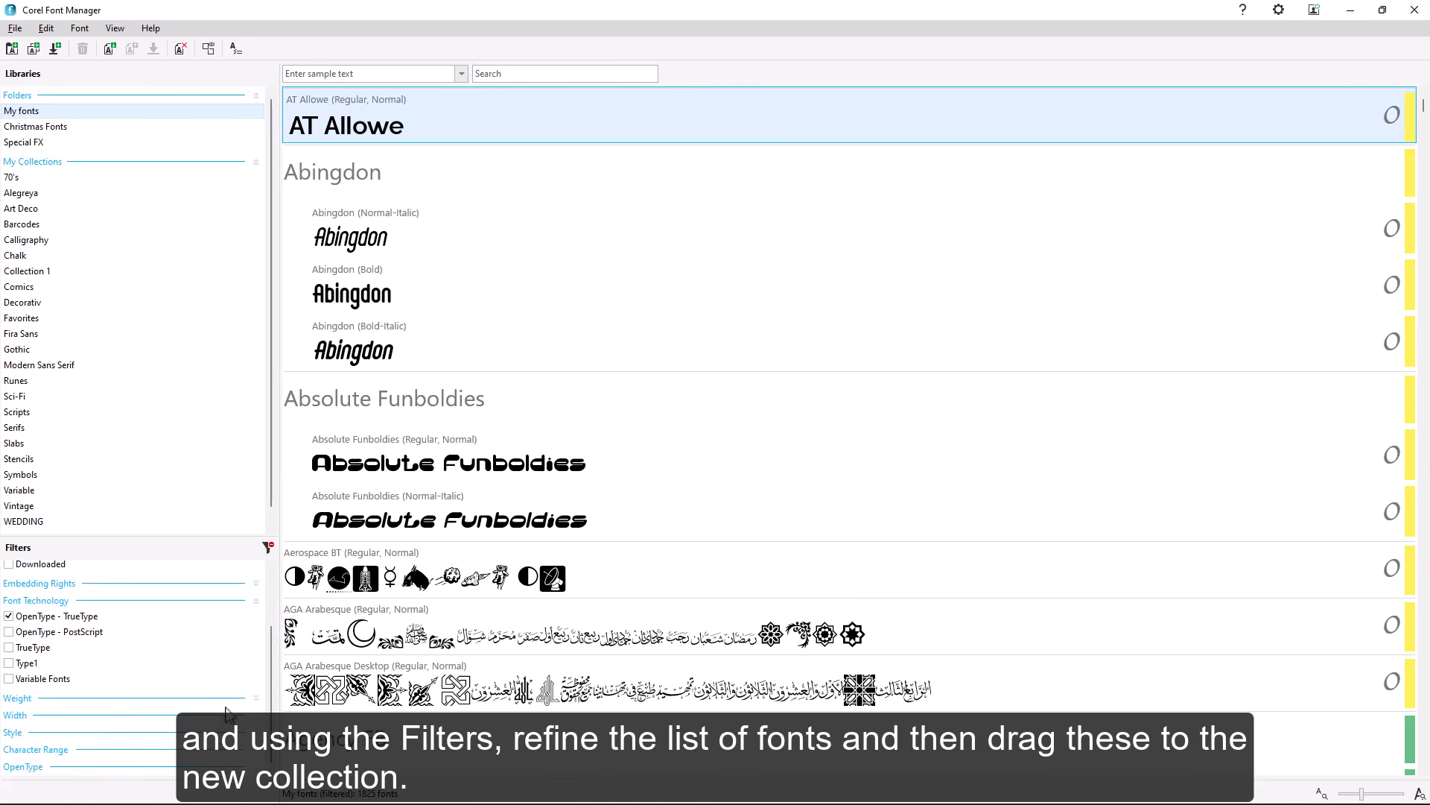
{"action": "left_click", "coordinate": [255, 731]}
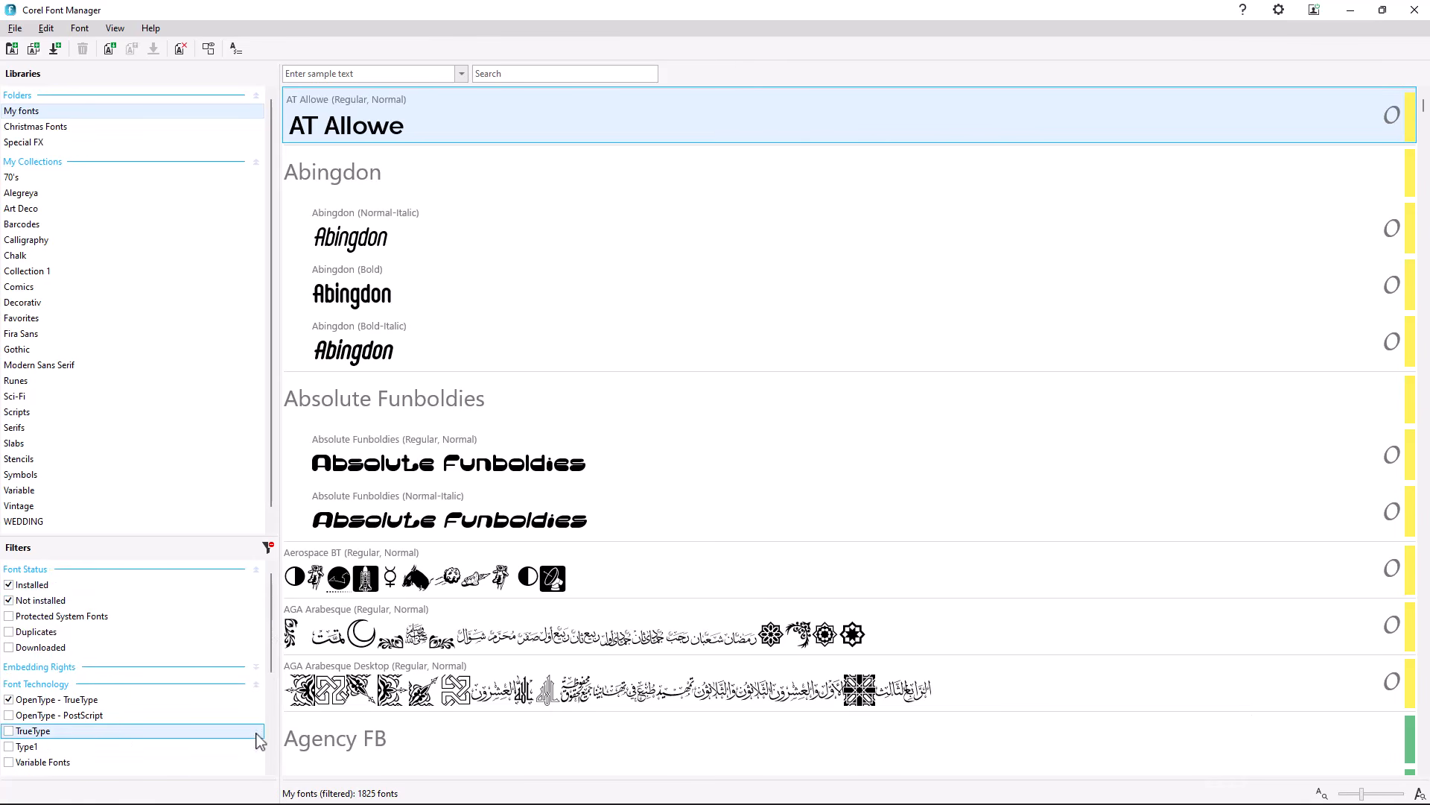
{"action": "scroll", "coordinate": [136, 672], "scroll_direction": "down", "scroll_amount": 3}
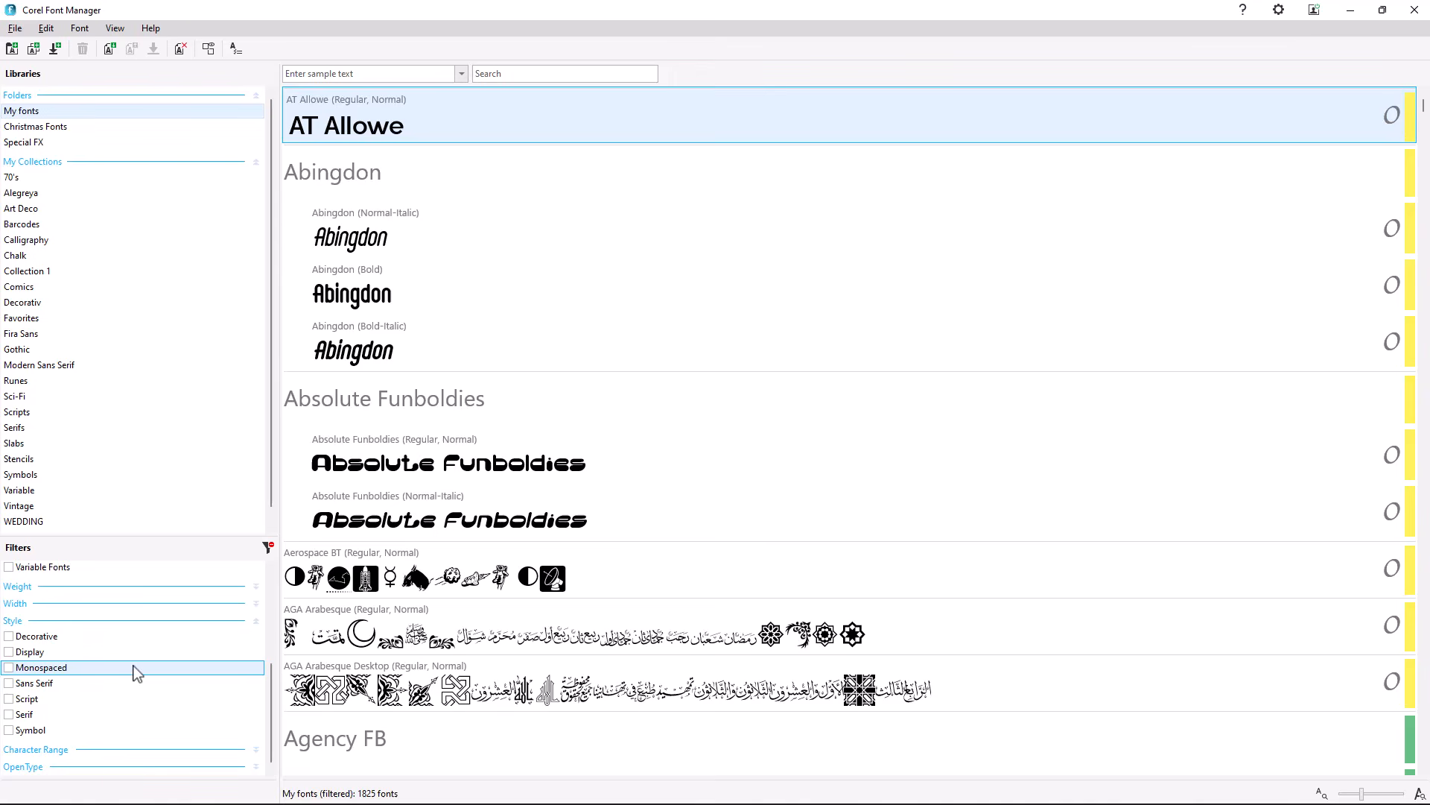
{"action": "left_click", "coordinate": [9, 699]}
{"action": "left_click", "coordinate": [256, 586]}
{"action": "scroll", "coordinate": [246, 600], "scroll_direction": "up", "scroll_amount": 5}
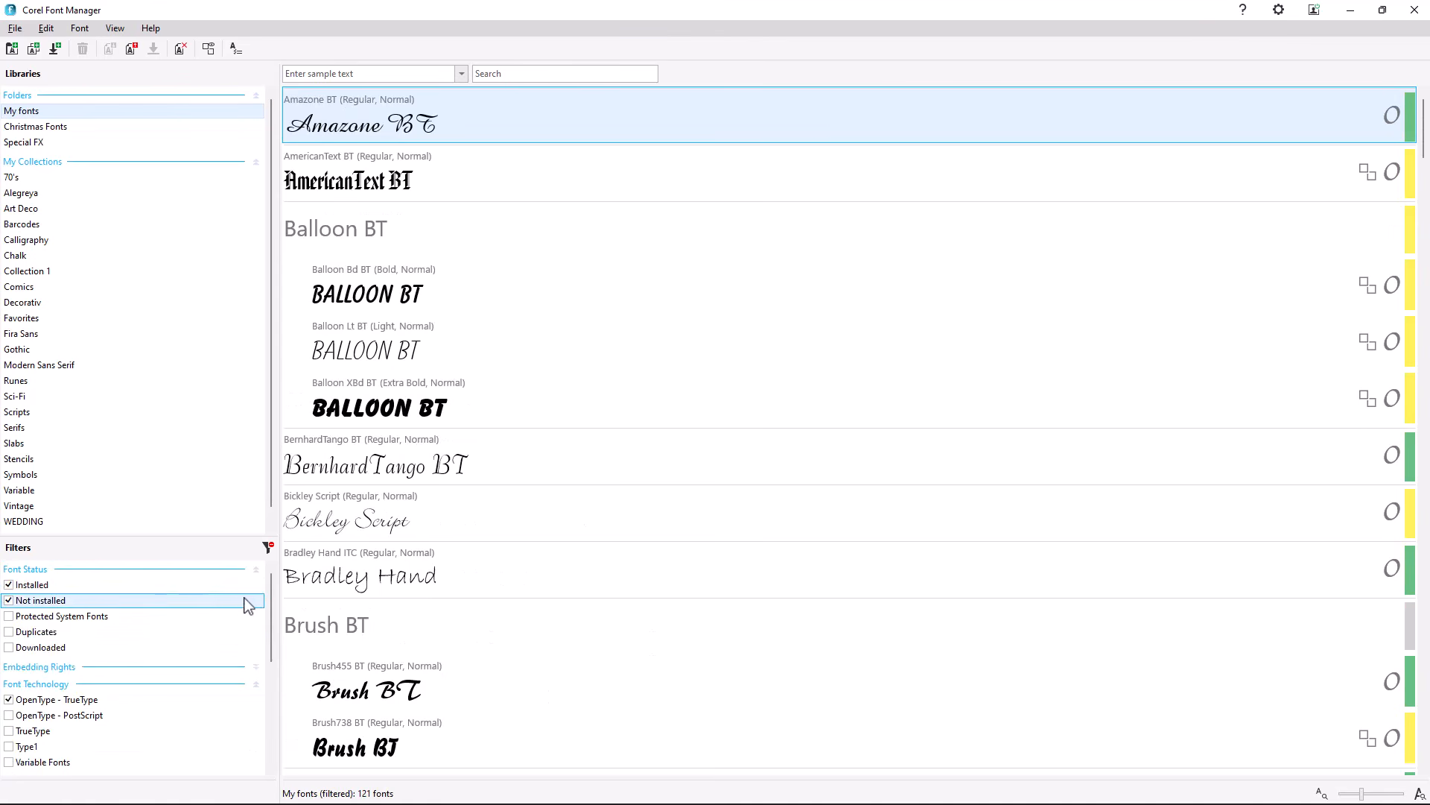
{"action": "scroll", "coordinate": [238, 731], "scroll_direction": "down", "scroll_amount": 3}
{"action": "left_click", "coordinate": [9, 679]}
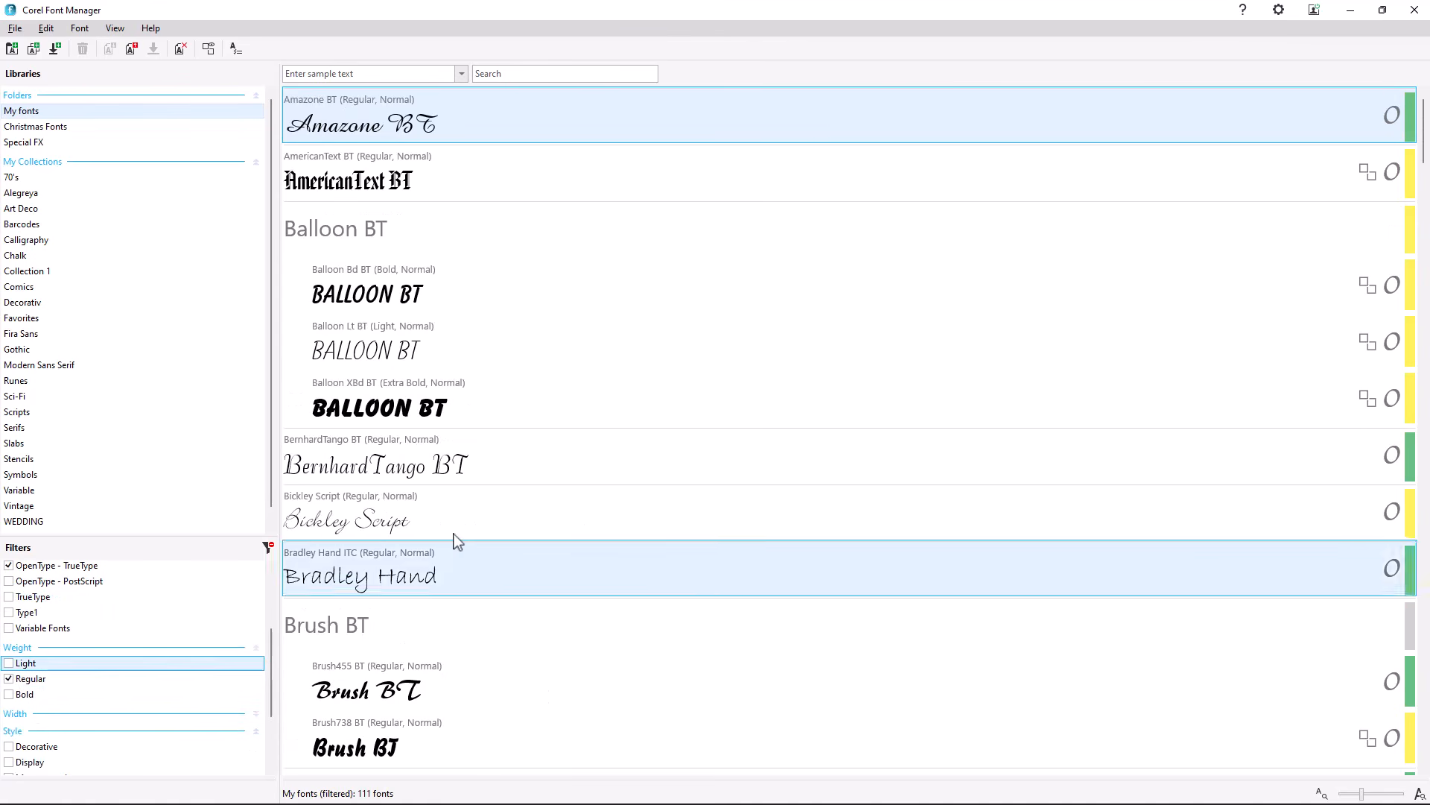
Add the filtered fonts BernhardTango BT, Amazone BT and Calligraph421 BT to the WEDDING collection
{"action": "left_click_drag", "start_coordinate": [414, 462], "coordinate": [43, 525]}
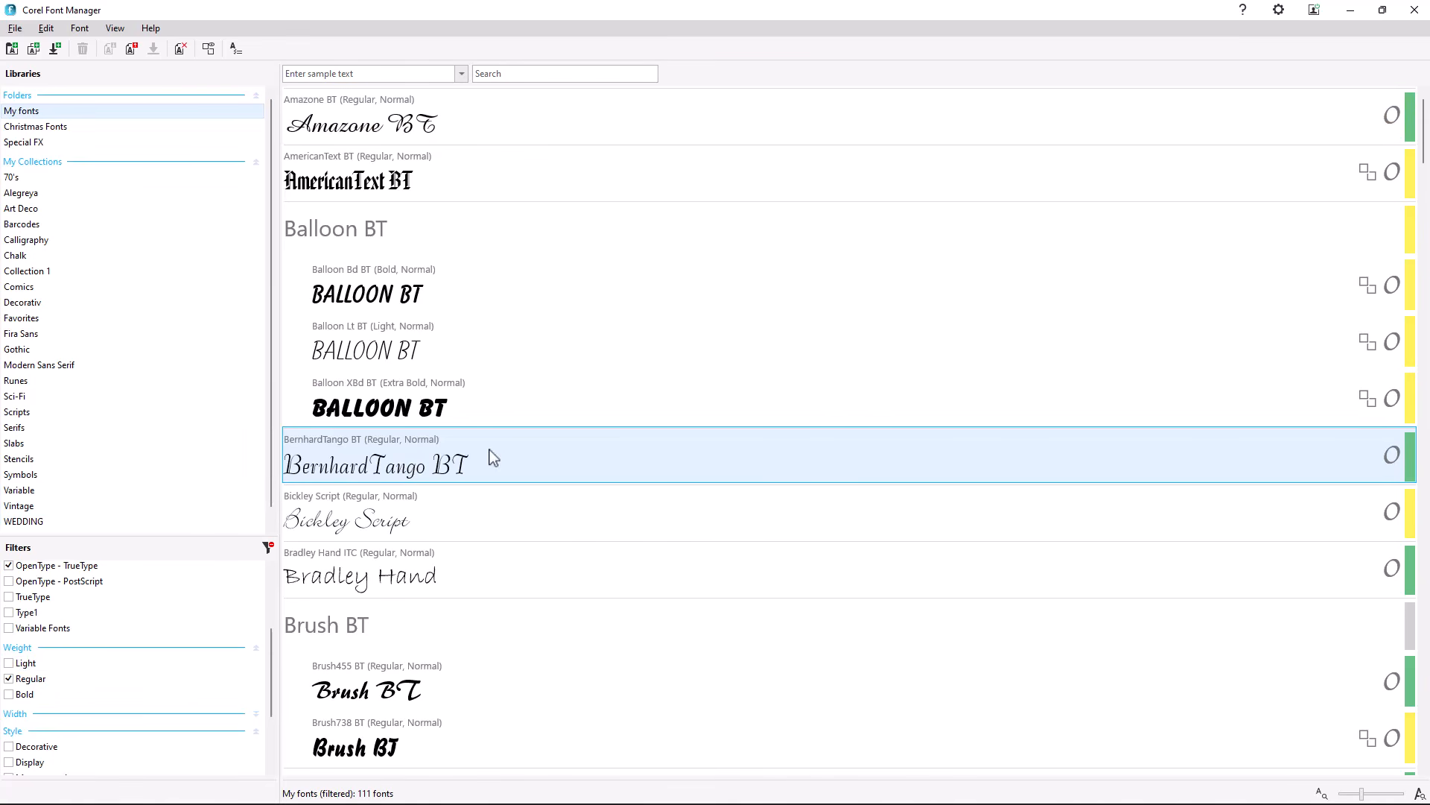
{"action": "left_click", "coordinate": [387, 150]}
{"action": "left_click", "coordinate": [387, 123], "text": "shift"}
{"action": "mouse_move", "coordinate": [387, 123]}
{"action": "left_mouse_down"}
{"action": "mouse_move", "coordinate": [147, 294]}
{"action": "mouse_move", "coordinate": [46, 527]}
{"action": "left_mouse_up"}
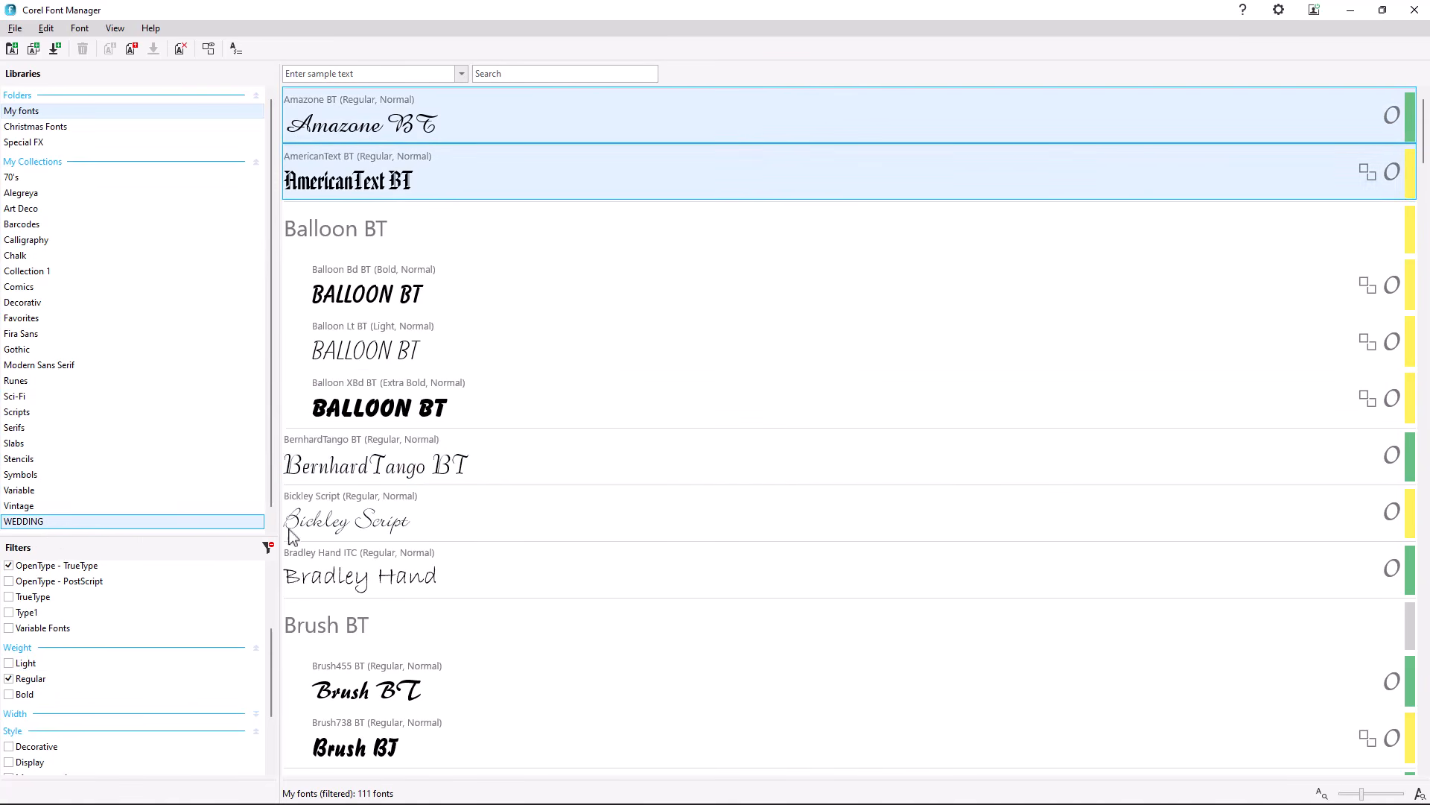
{"action": "scroll", "coordinate": [298, 536], "scroll_direction": "down", "scroll_amount": 10}
{"action": "left_click", "coordinate": [358, 470]}
{"action": "mouse_move", "coordinate": [289, 225]}
{"action": "left_mouse_down"}
{"action": "mouse_move", "coordinate": [104, 484]}
{"action": "mouse_move", "coordinate": [112, 524]}
{"action": "left_mouse_up"}
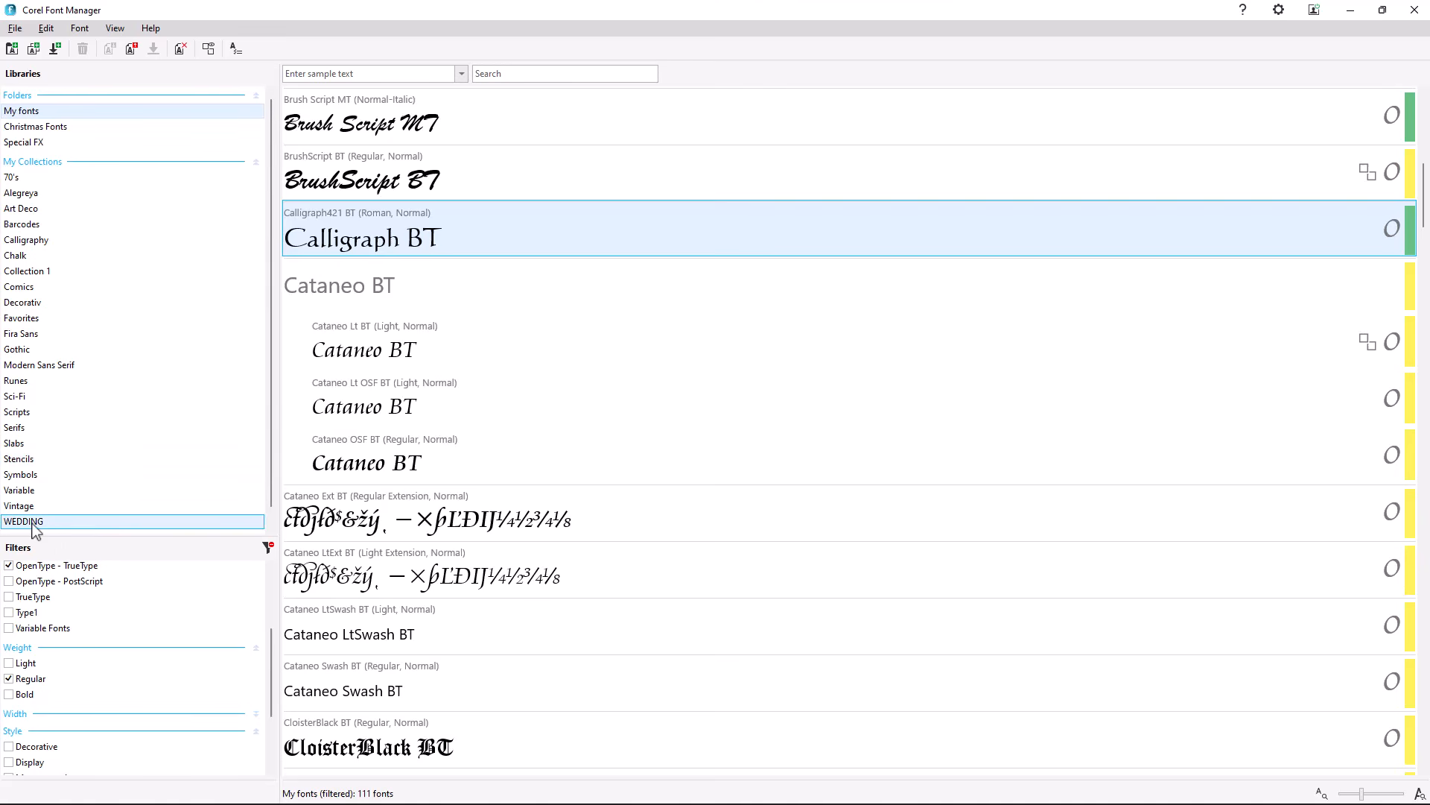
Open the WEDDING collection and clear all filters to review every font in it
{"action": "left_click", "coordinate": [111, 523]}
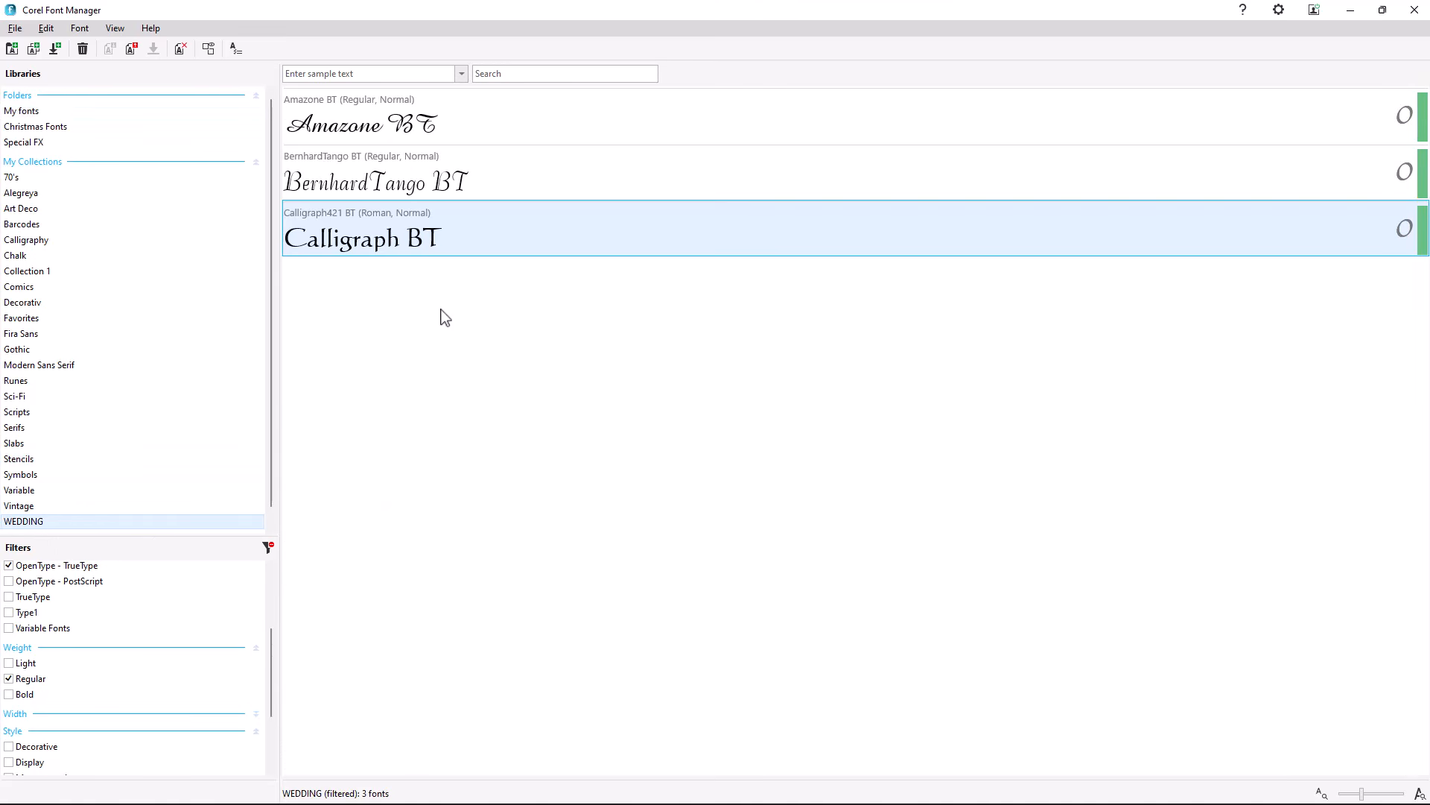
{"action": "left_click", "coordinate": [268, 547]}
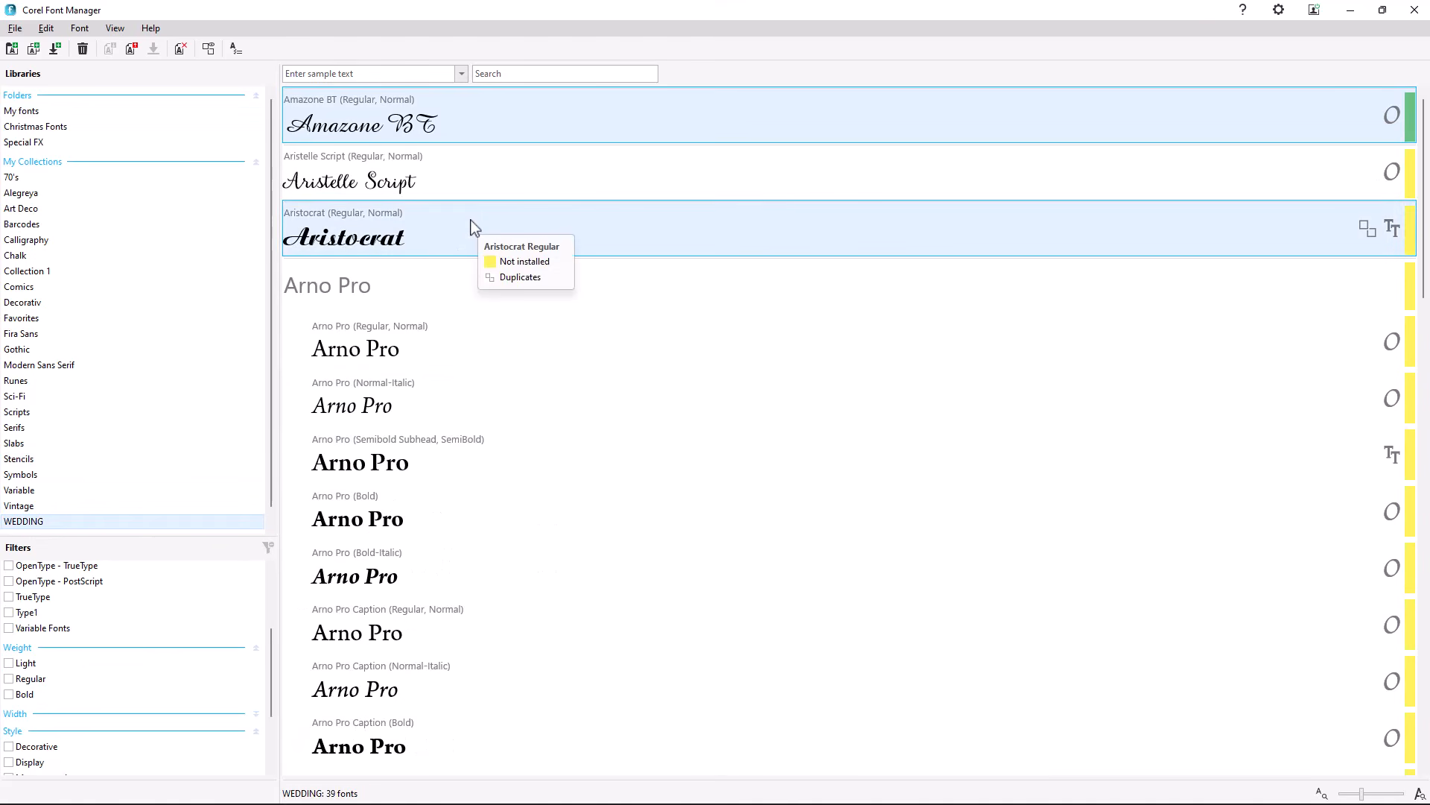
{"action": "scroll", "coordinate": [470, 230], "scroll_direction": "down", "scroll_amount": 10}
{"action": "scroll", "coordinate": [473, 228], "scroll_direction": "up", "scroll_amount": 8}
{"action": "scroll", "coordinate": [470, 223], "scroll_direction": "up", "scroll_amount": 3}
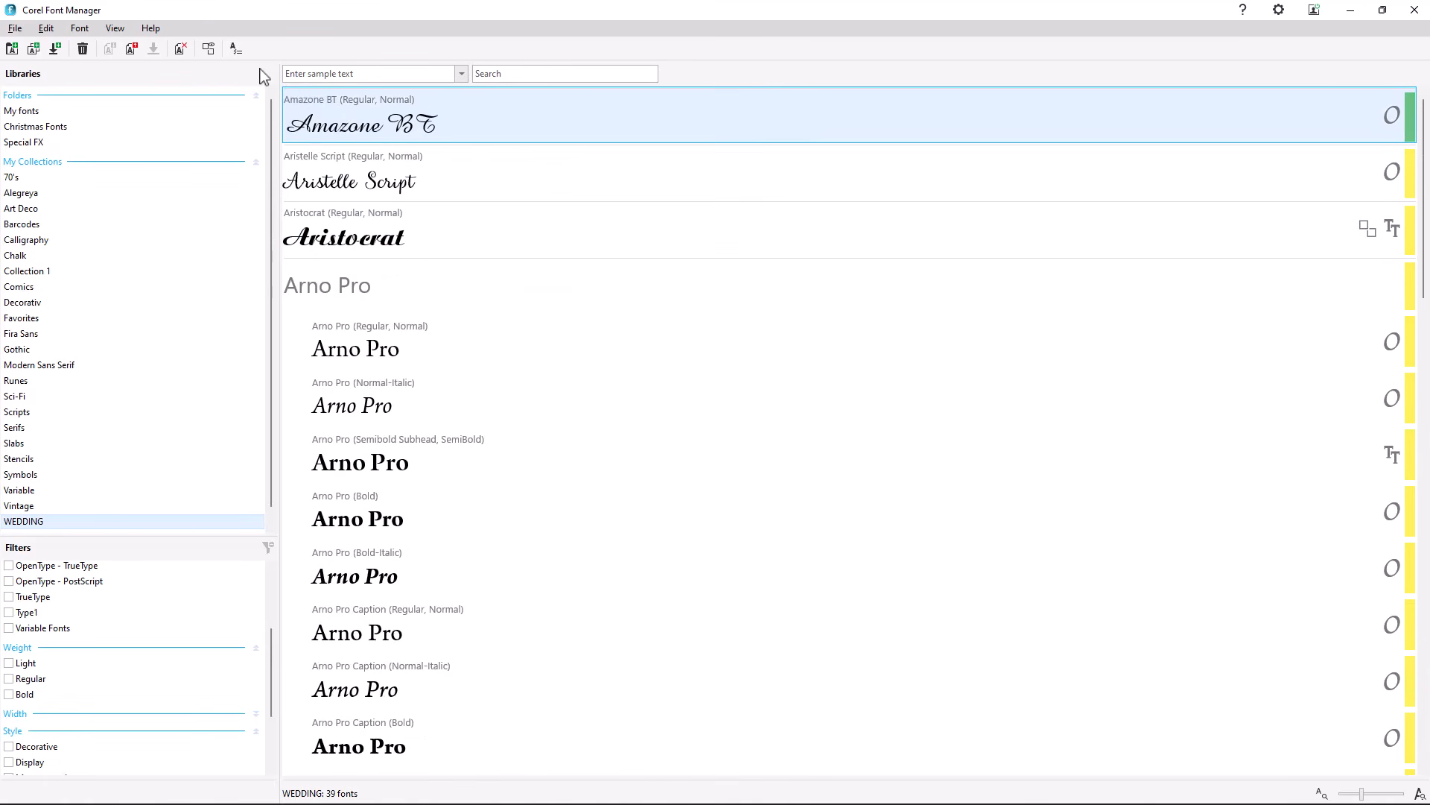
Show the option for removing Amazone BT from the WEDDING collection, and dismiss it
{"action": "right_click", "coordinate": [417, 133]}
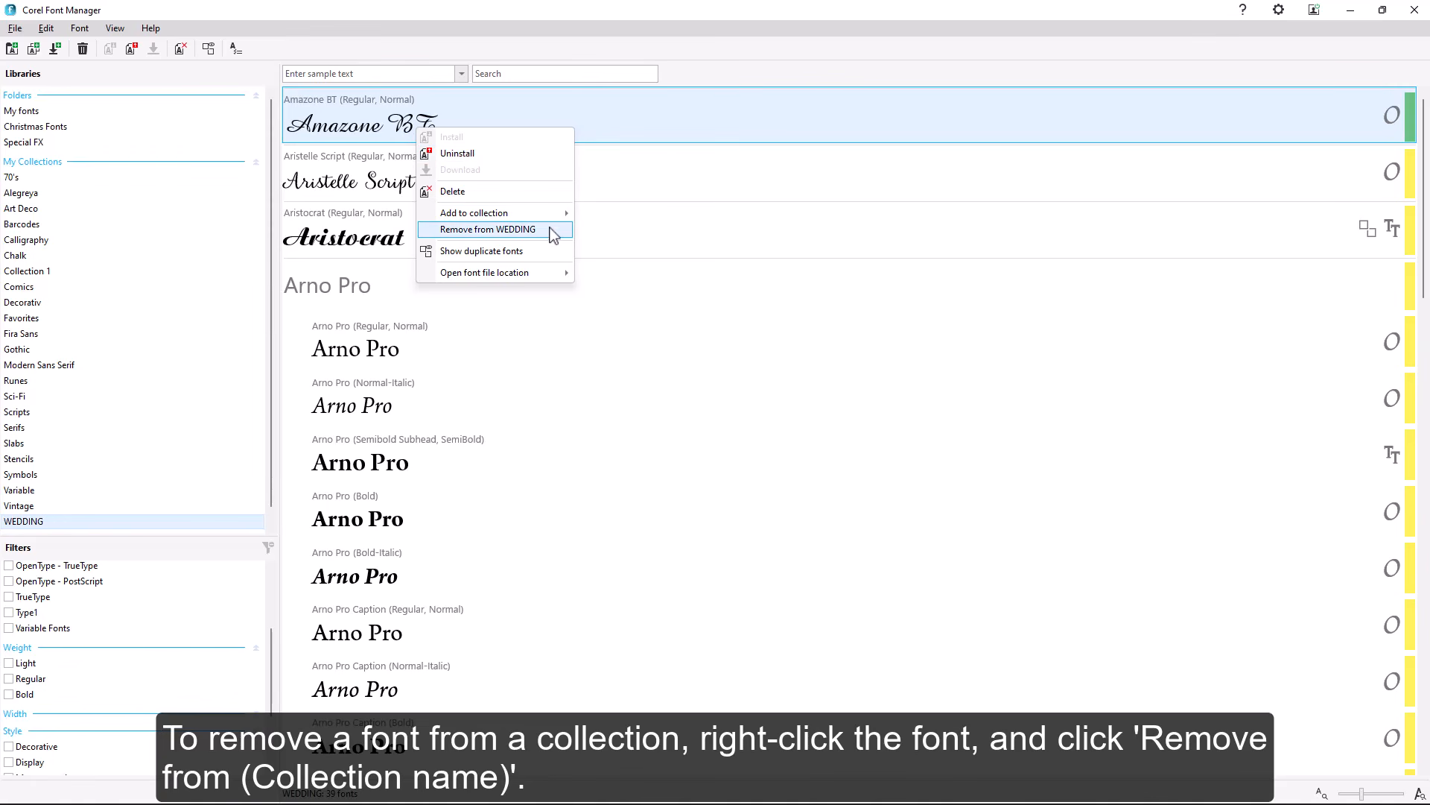
{"action": "left_click", "coordinate": [473, 62]}
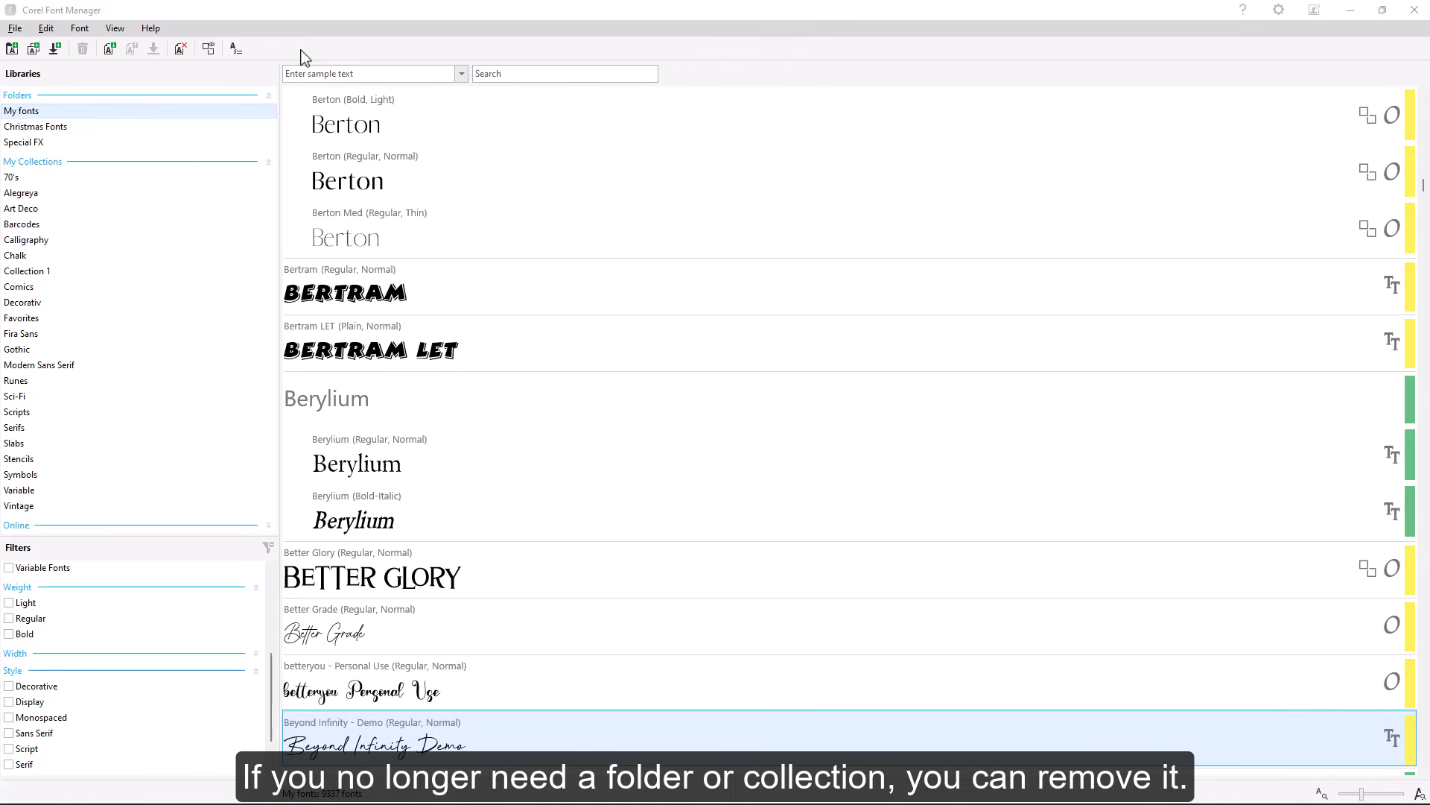
Remove the Christmas Fonts folder from the libraries
{"action": "left_click", "coordinate": [73, 128]}
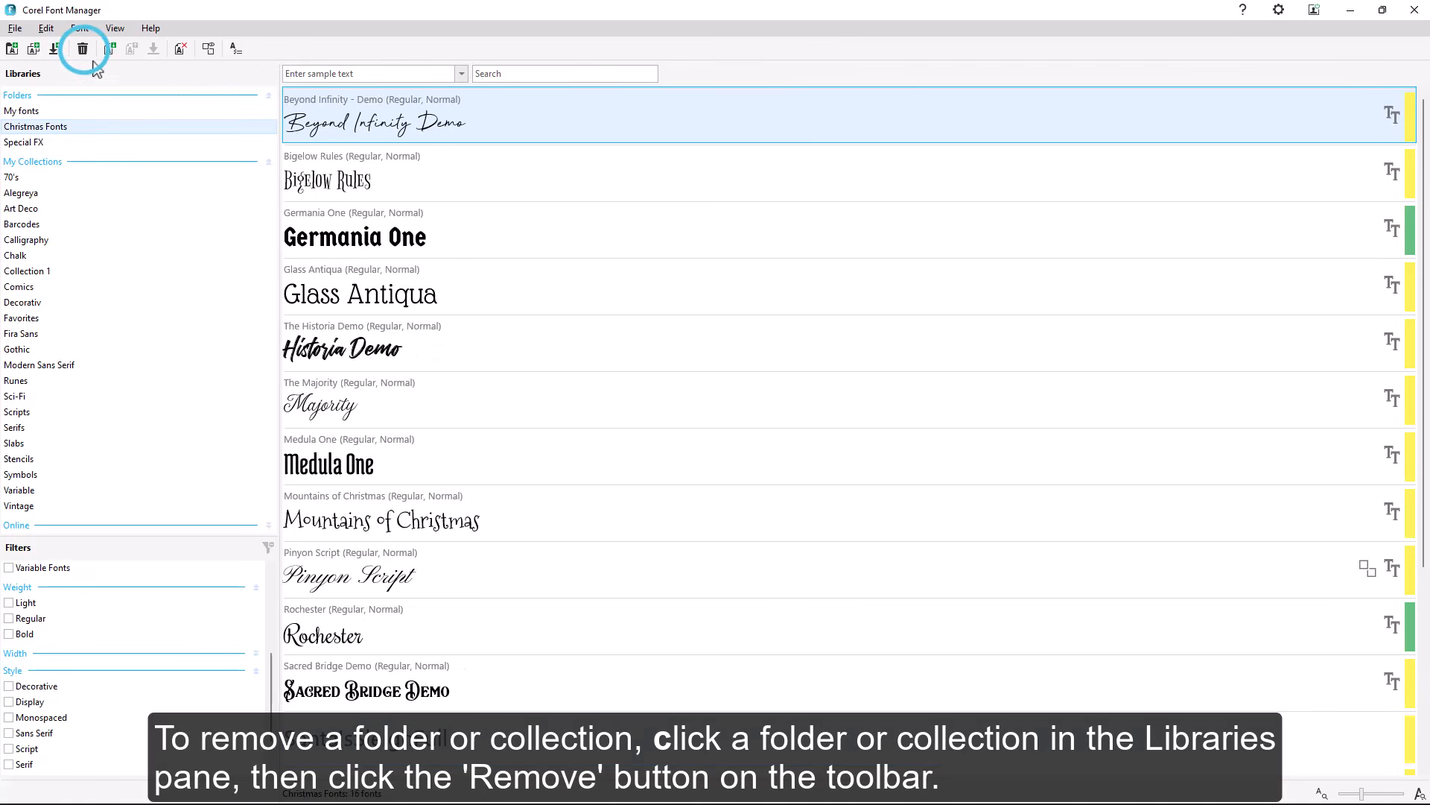
{"action": "left_click", "coordinate": [82, 50]}
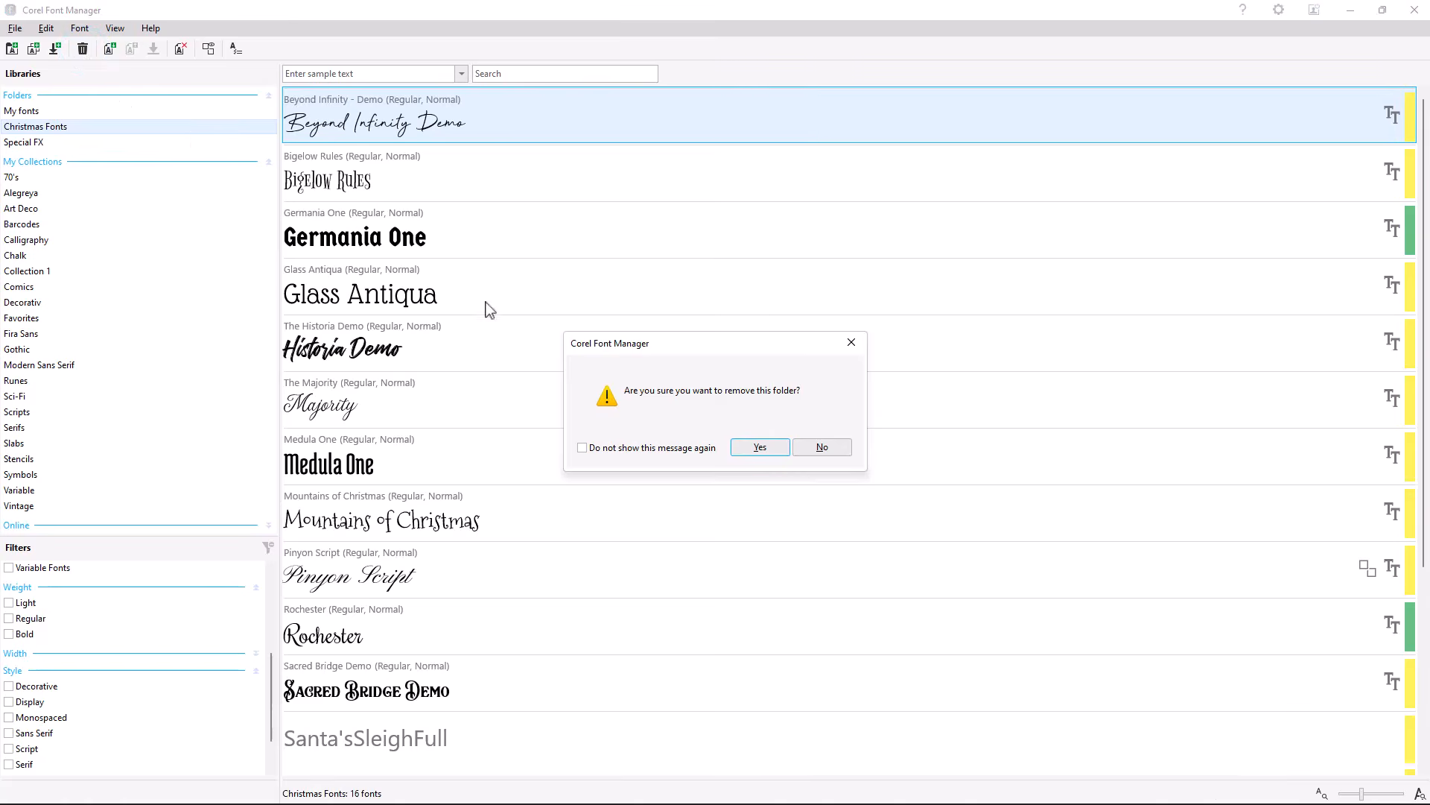
{"action": "left_click", "coordinate": [742, 449]}
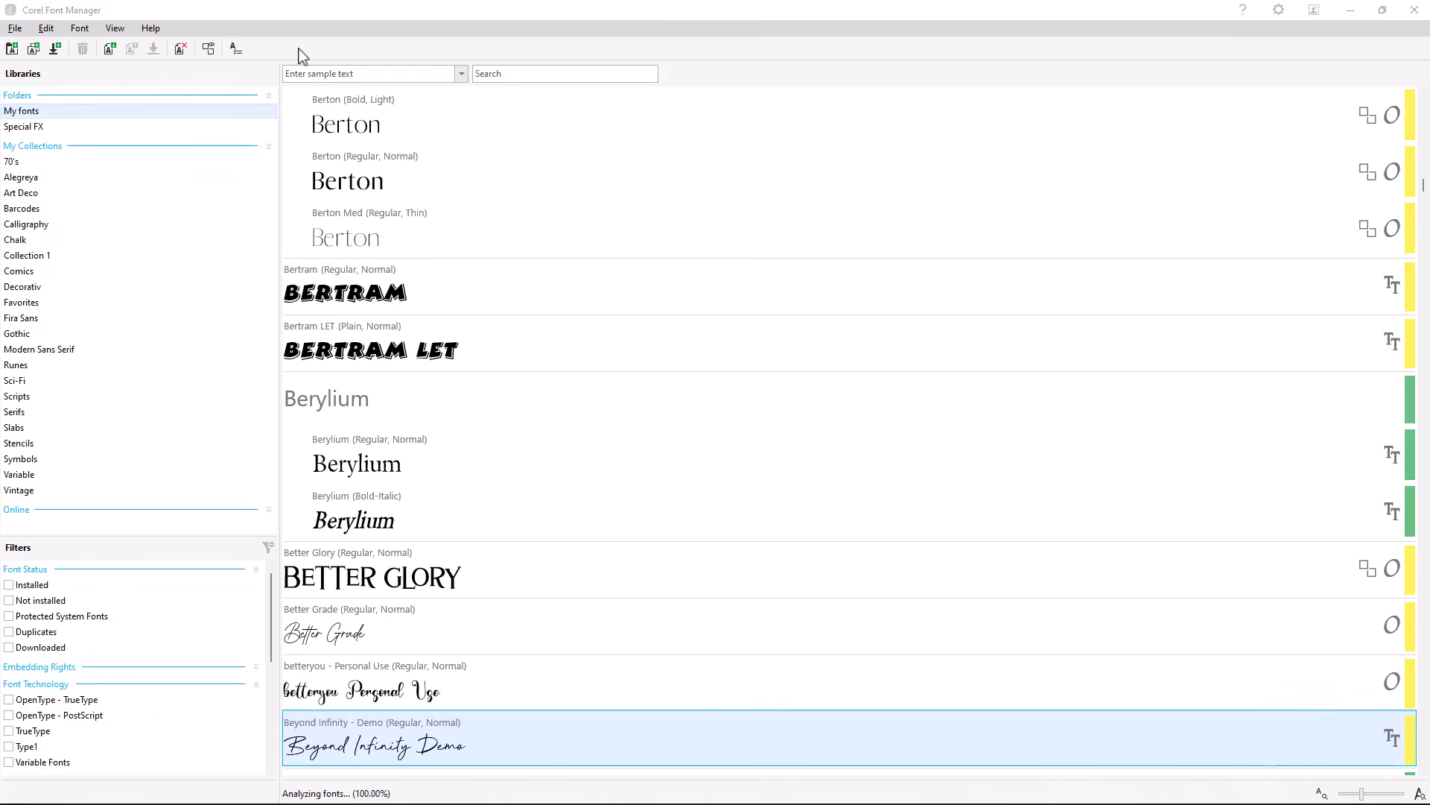
Export the folders and collections to an XML file named Folders and Collections 09_24 in the Fonts folder
{"action": "left_click", "coordinate": [14, 29]}
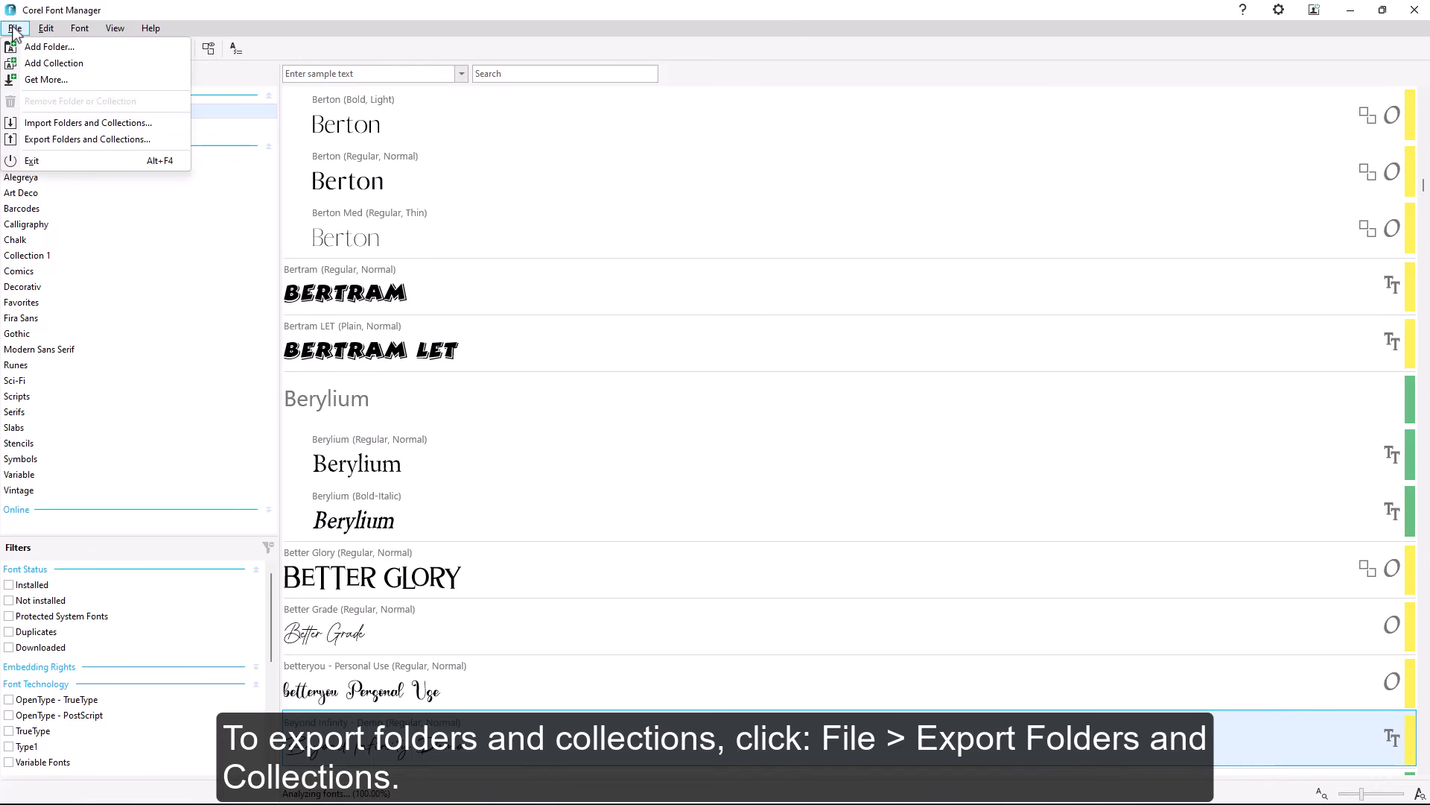
{"action": "left_click", "coordinate": [169, 141]}
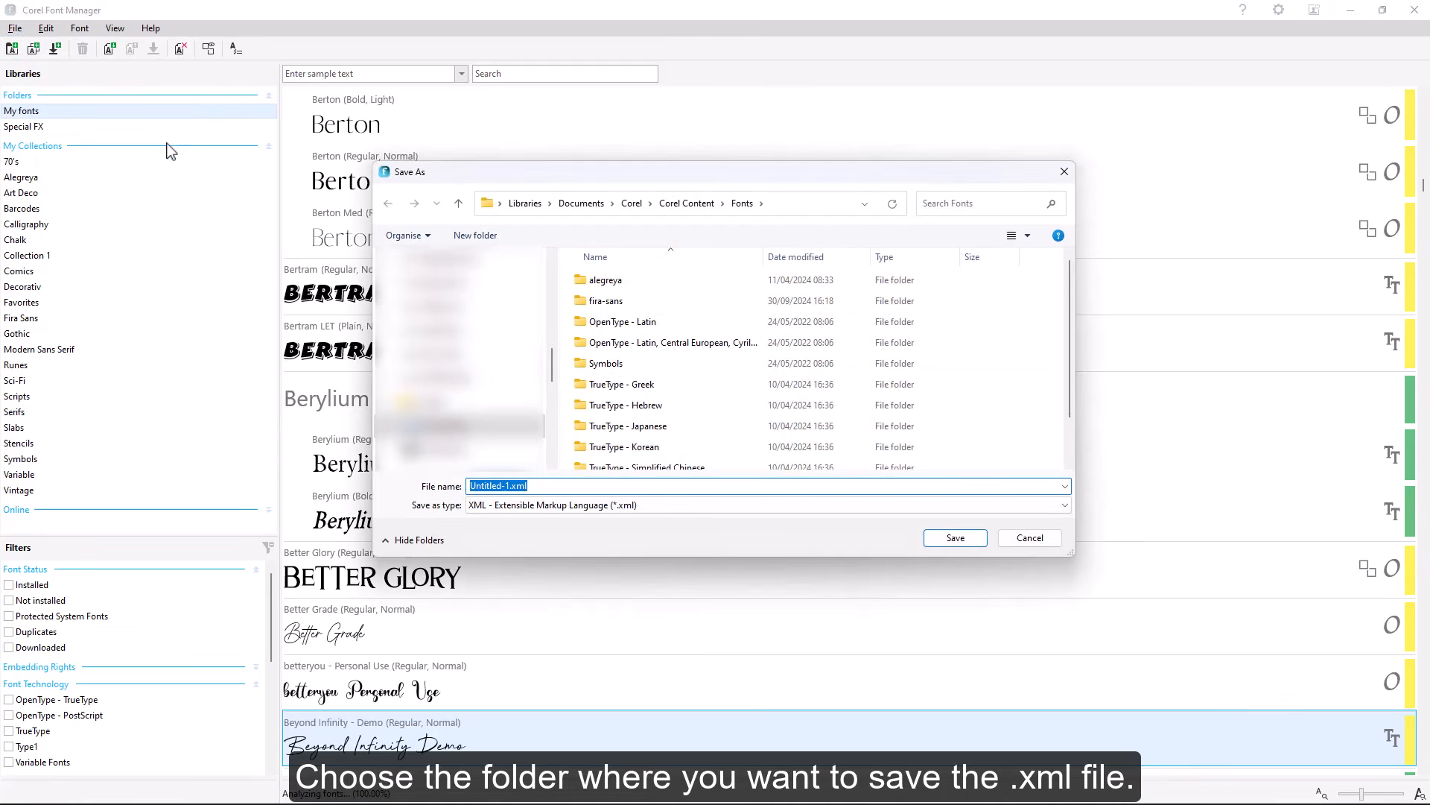
{"action": "left_click", "coordinate": [509, 488]}
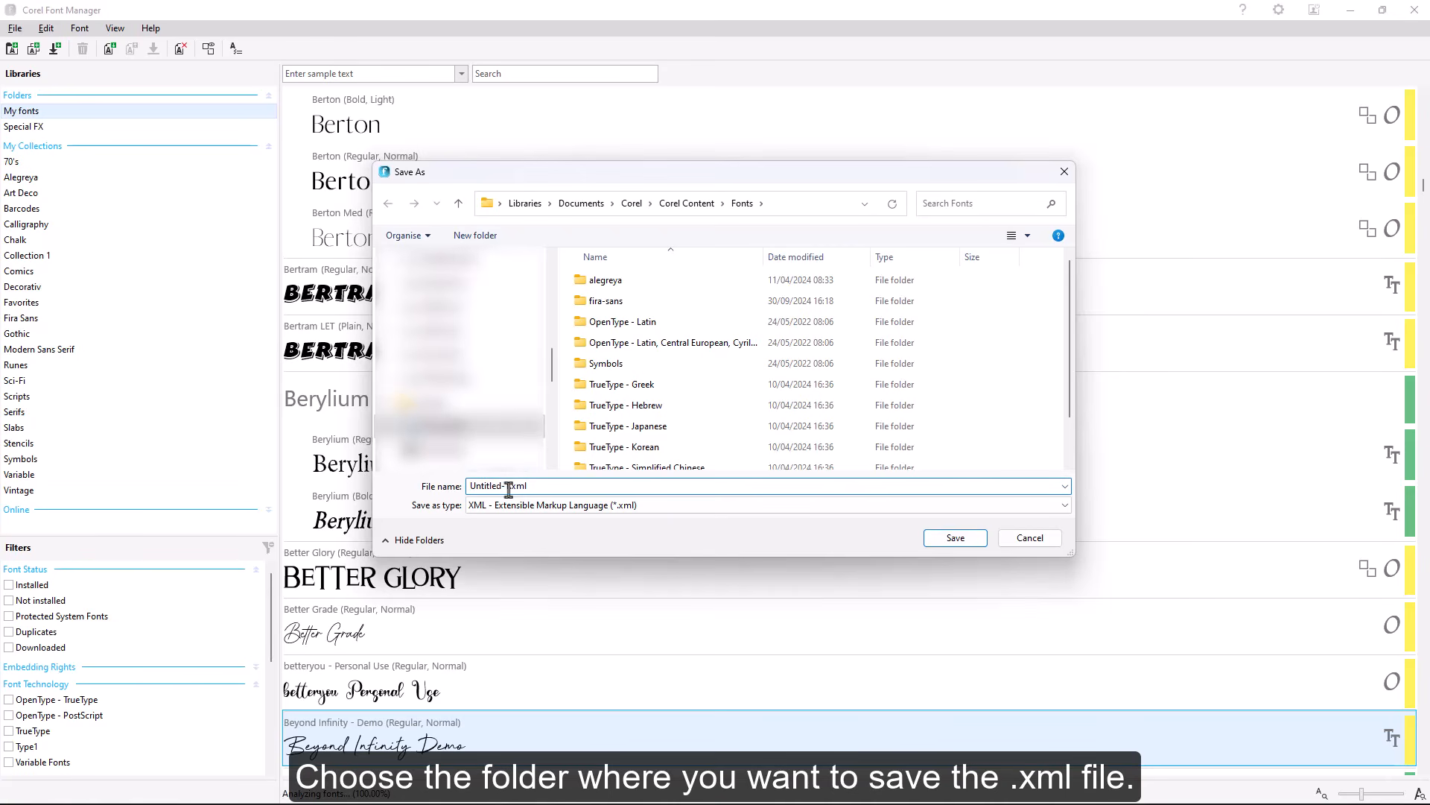
{"action": "left_click_drag", "start_coordinate": [509, 488], "coordinate": [460, 488]}
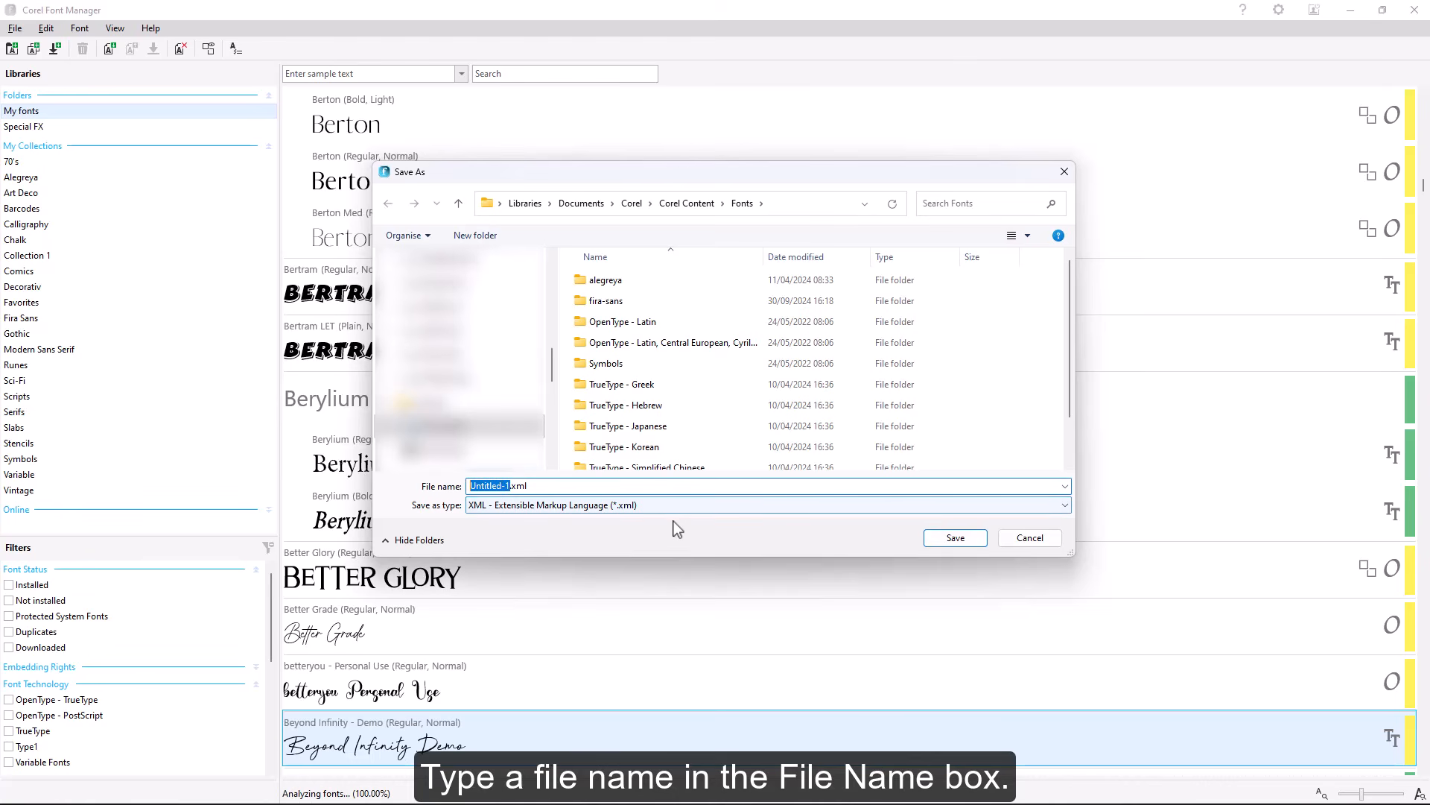
{"action": "type", "text": "Folders and Collections 09_"}
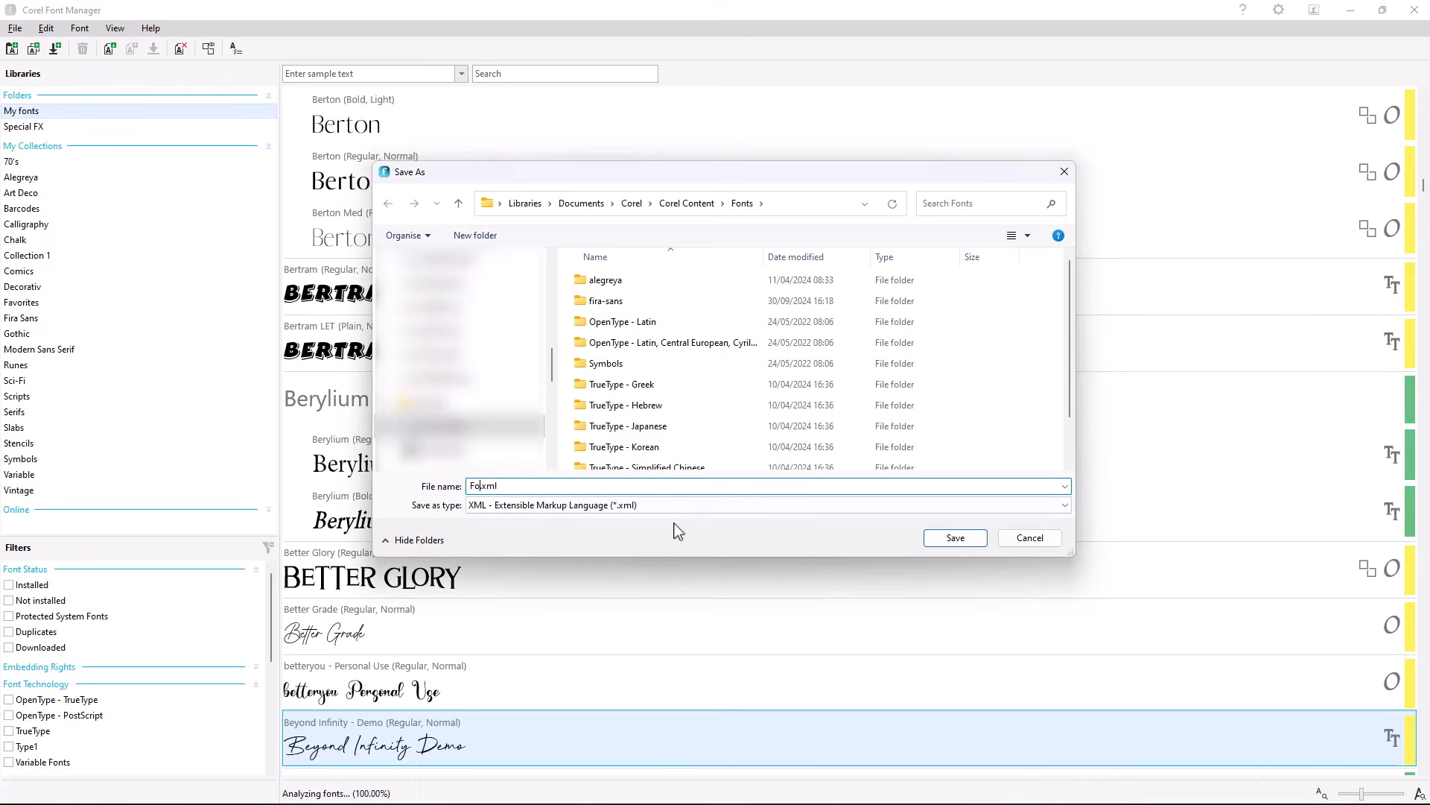
{"action": "type", "text": "24"}
{"action": "left_click", "coordinate": [966, 546]}
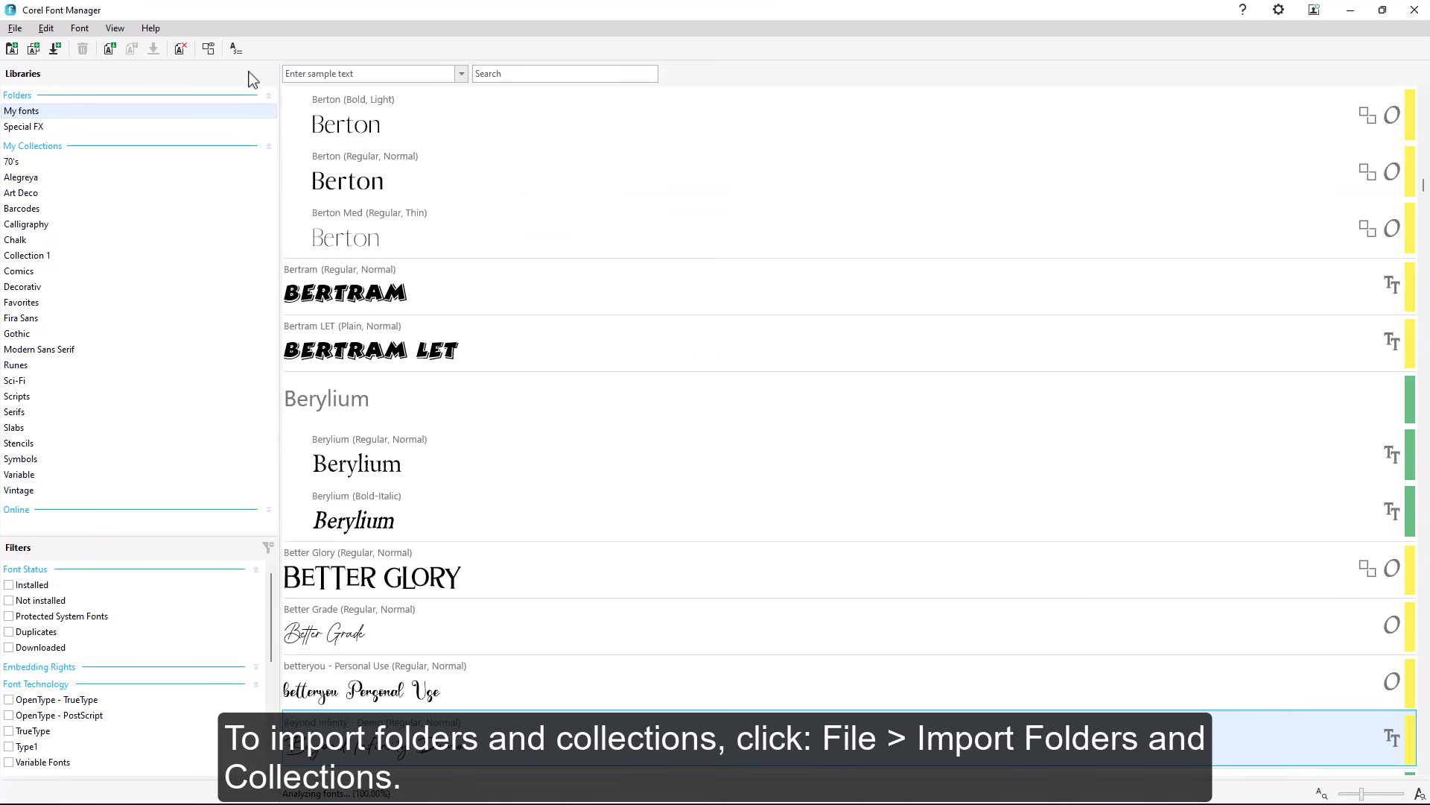
Choose FM Fonts and Collection 10_24.xml for importing folders and collections, and cancel the import
{"action": "left_click", "coordinate": [15, 31]}
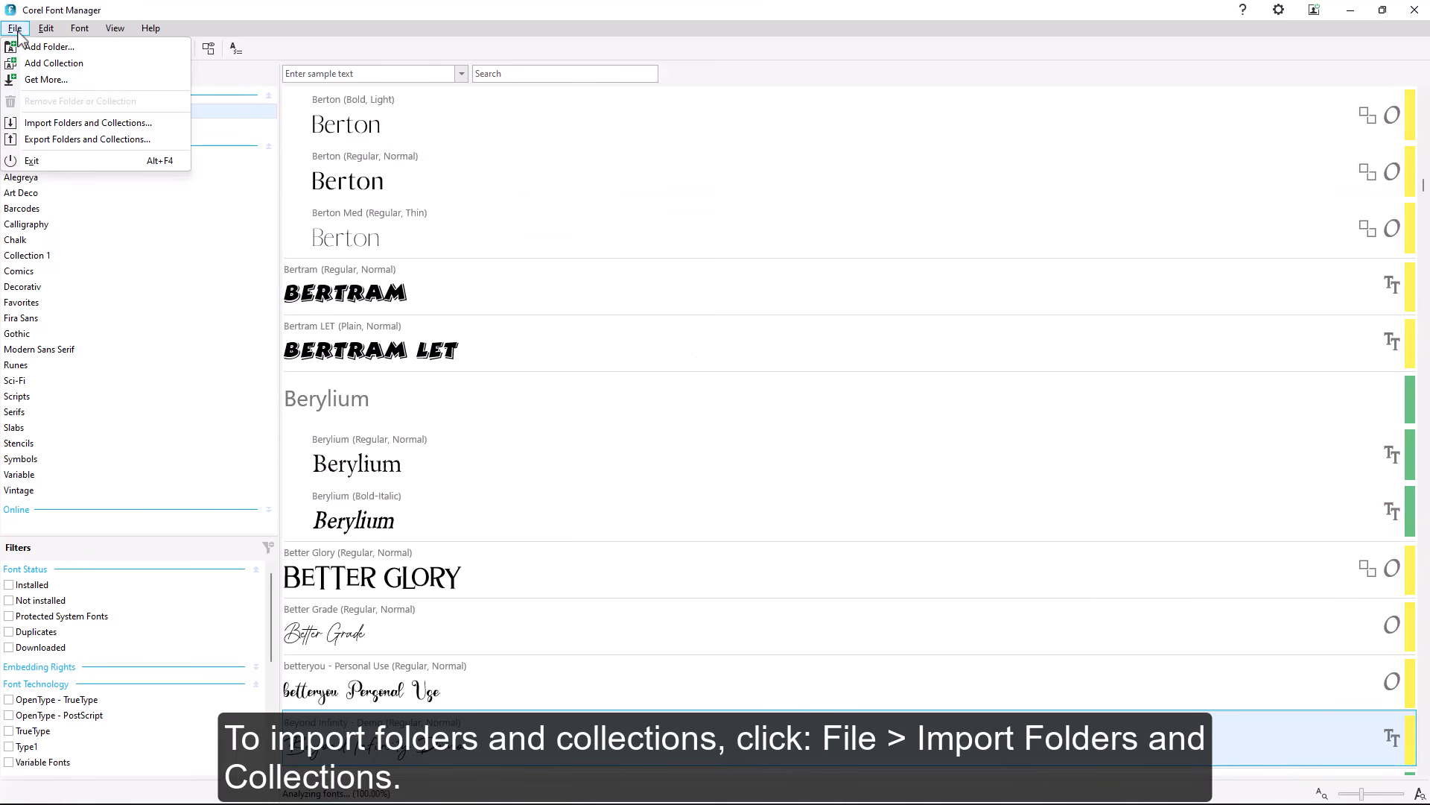
{"action": "left_click", "coordinate": [35, 123]}
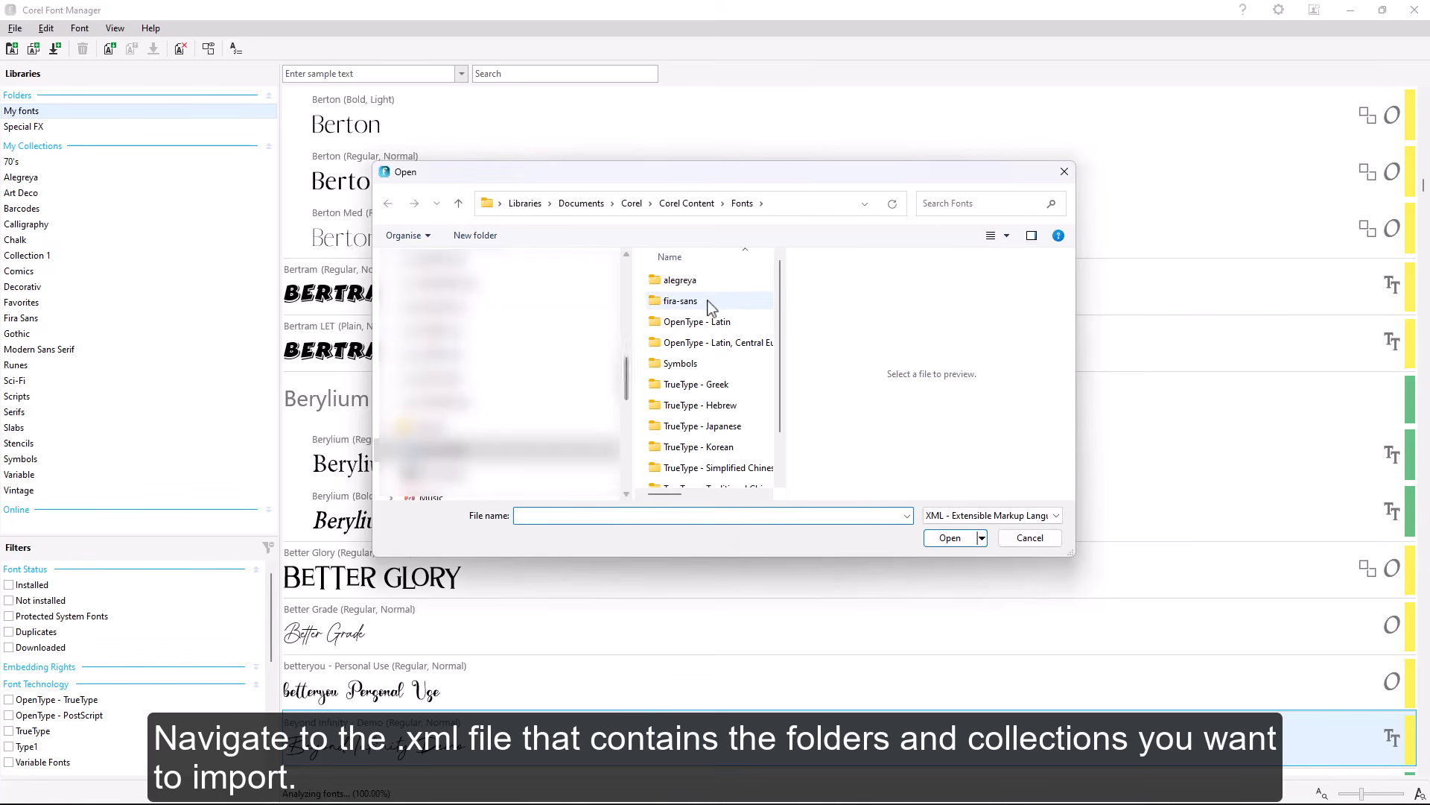
{"action": "scroll", "coordinate": [748, 324], "scroll_direction": "down", "scroll_amount": 2}
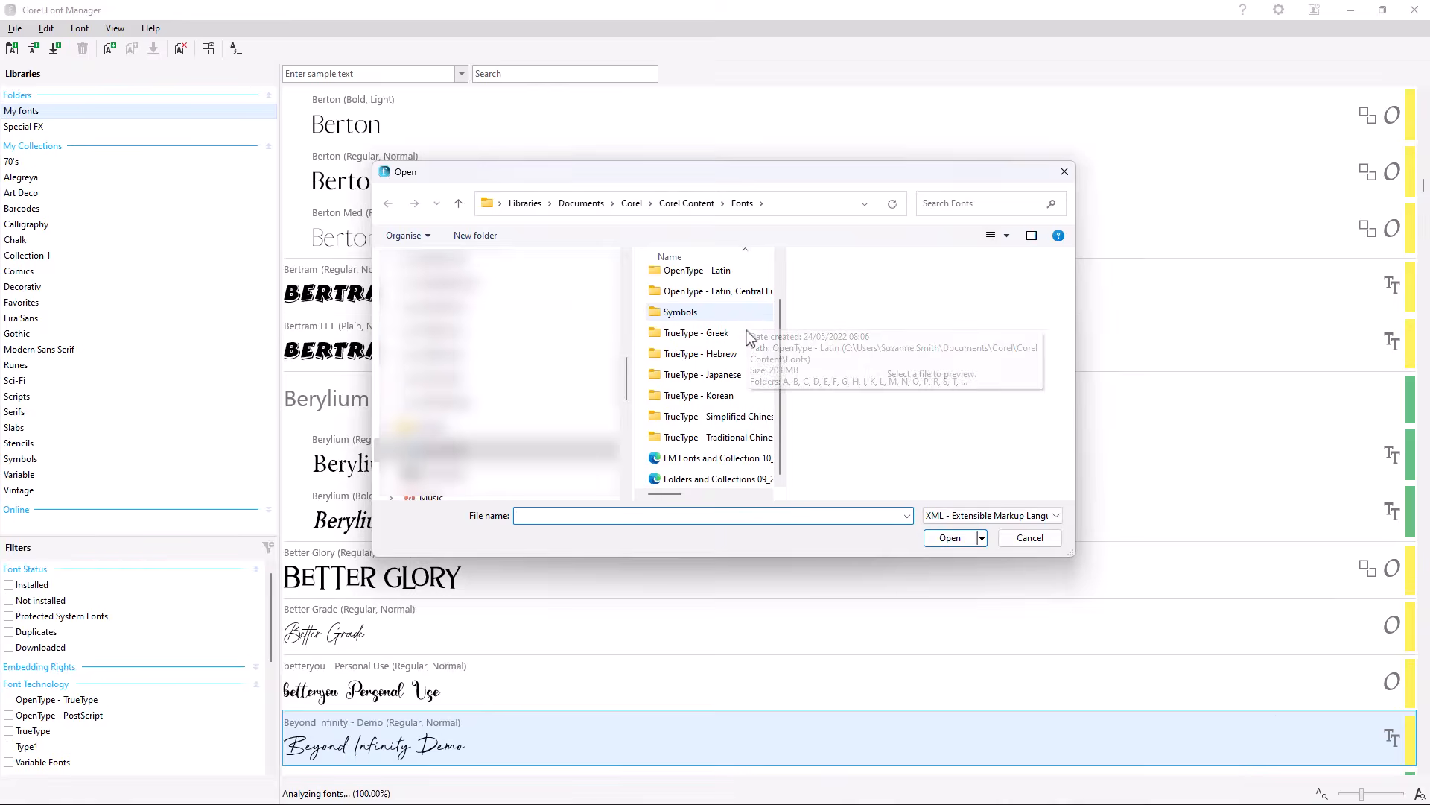
{"action": "left_click_drag", "start_coordinate": [779, 339], "coordinate": [853, 340]}
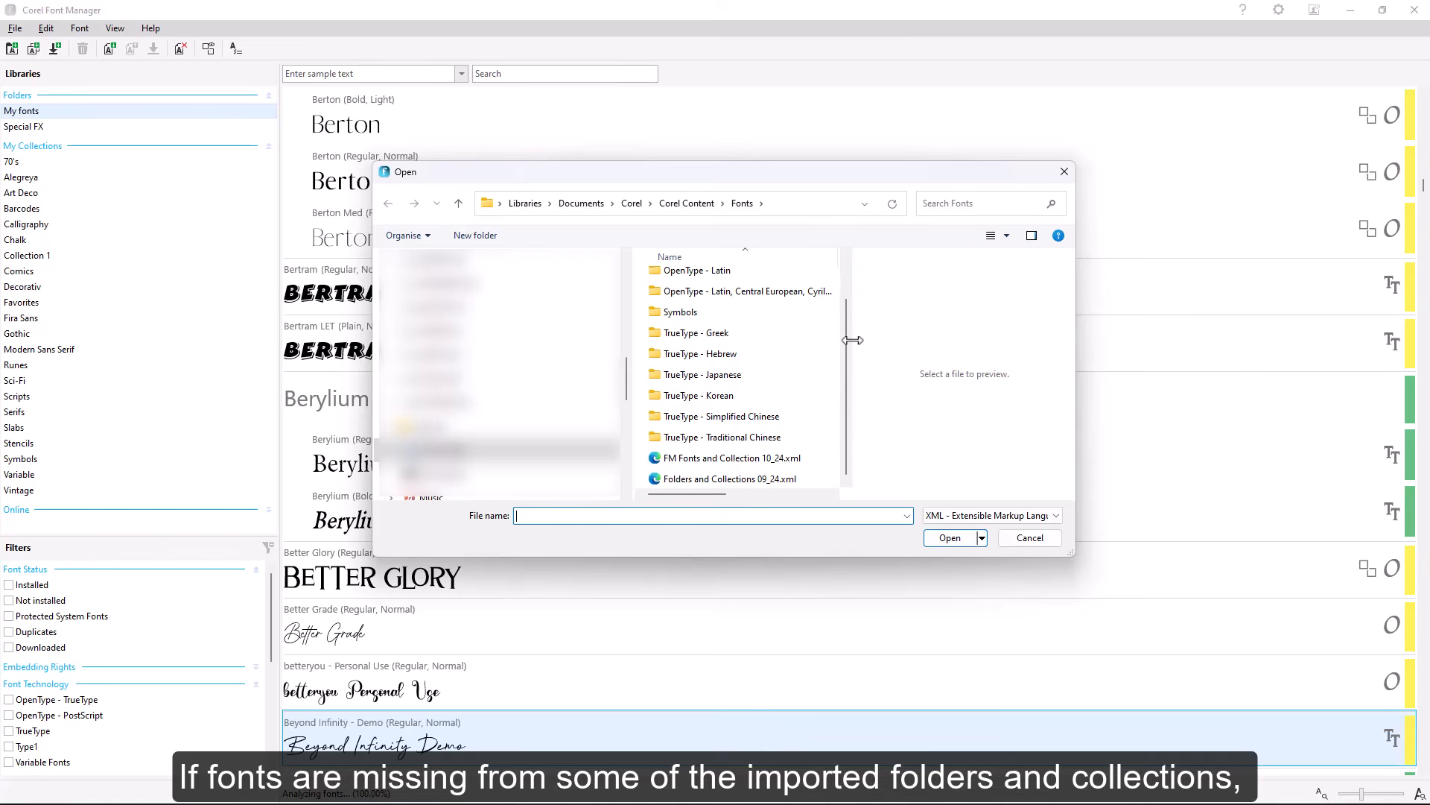
{"action": "left_click", "coordinate": [806, 459]}
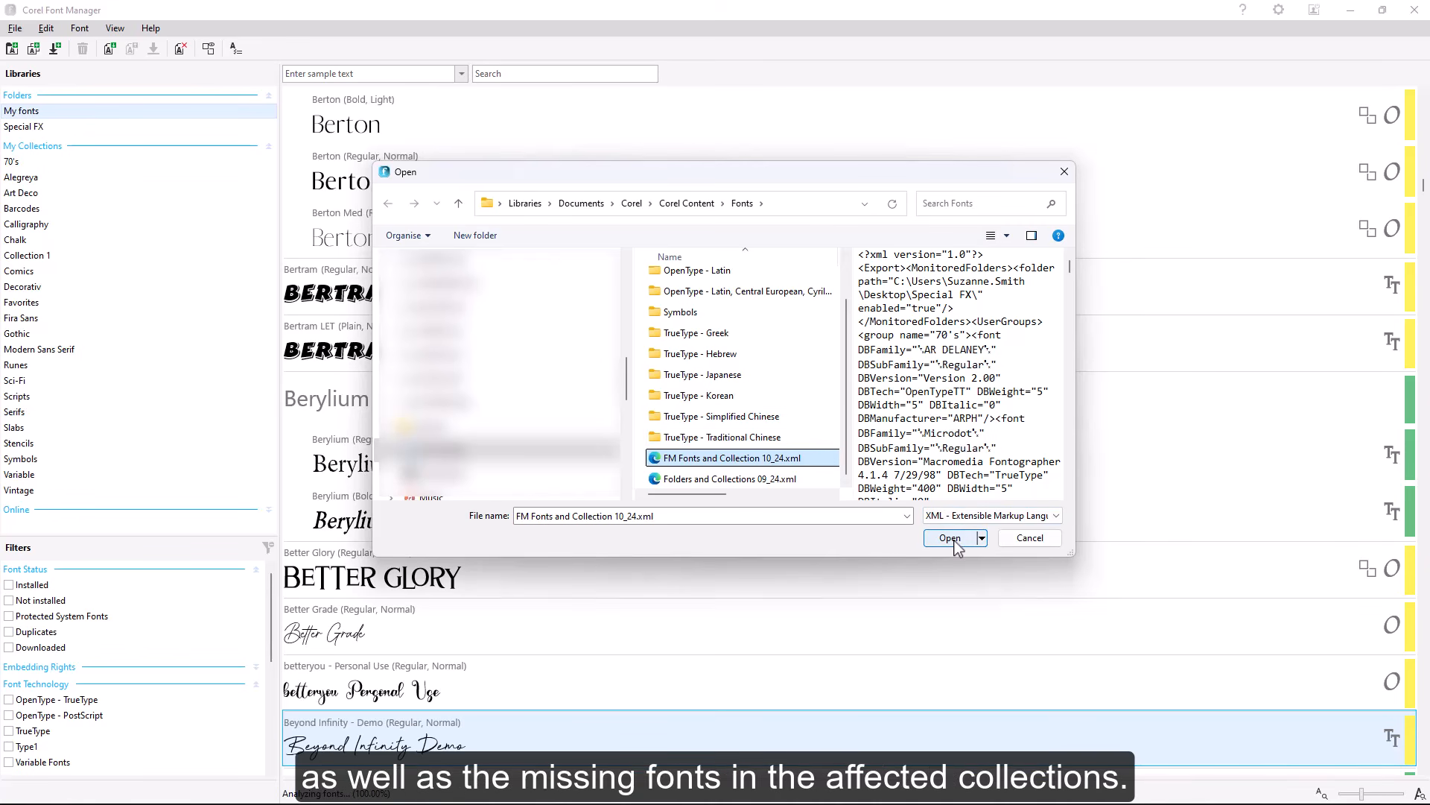
{"action": "left_click", "coordinate": [1028, 538]}
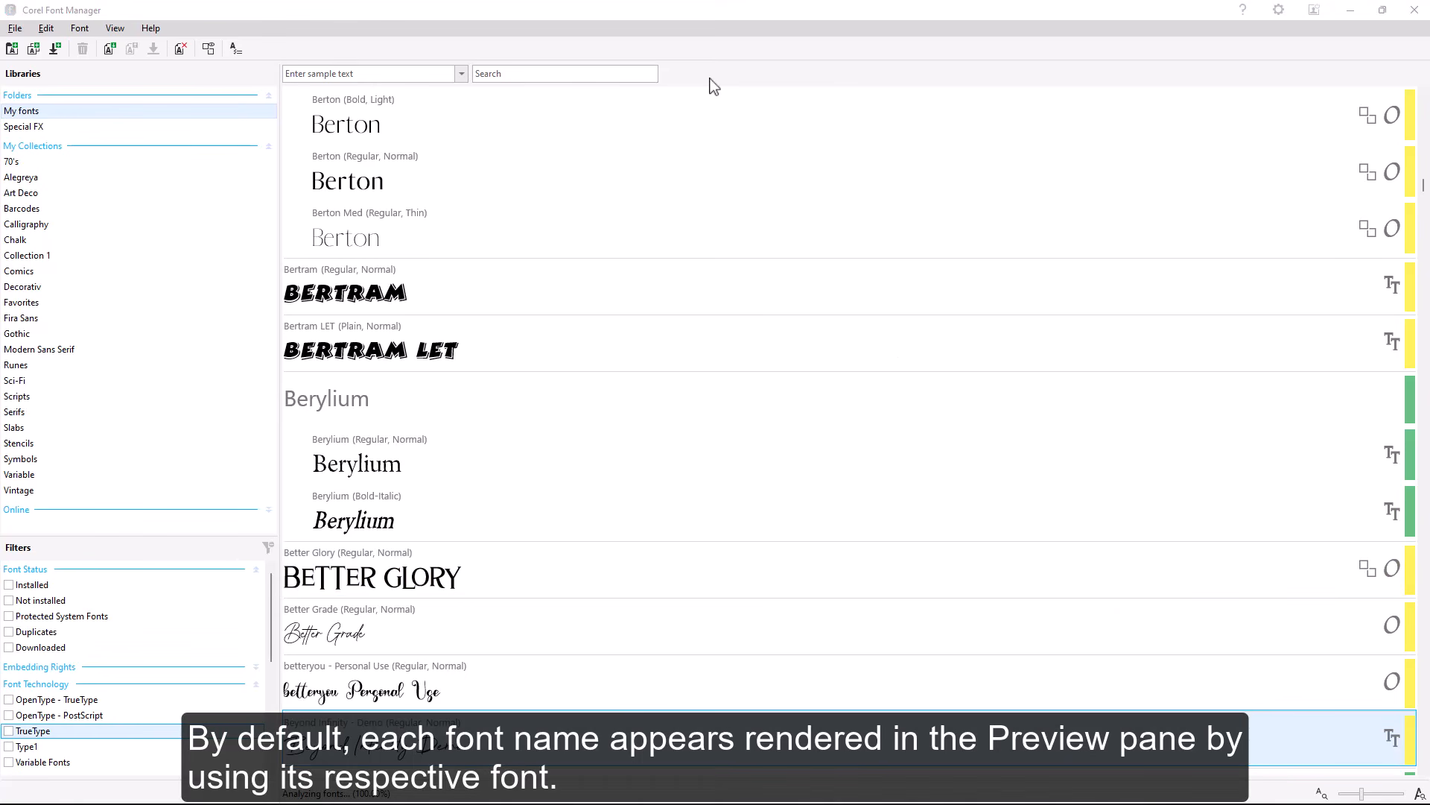
{"action": "left_click", "coordinate": [462, 73]}
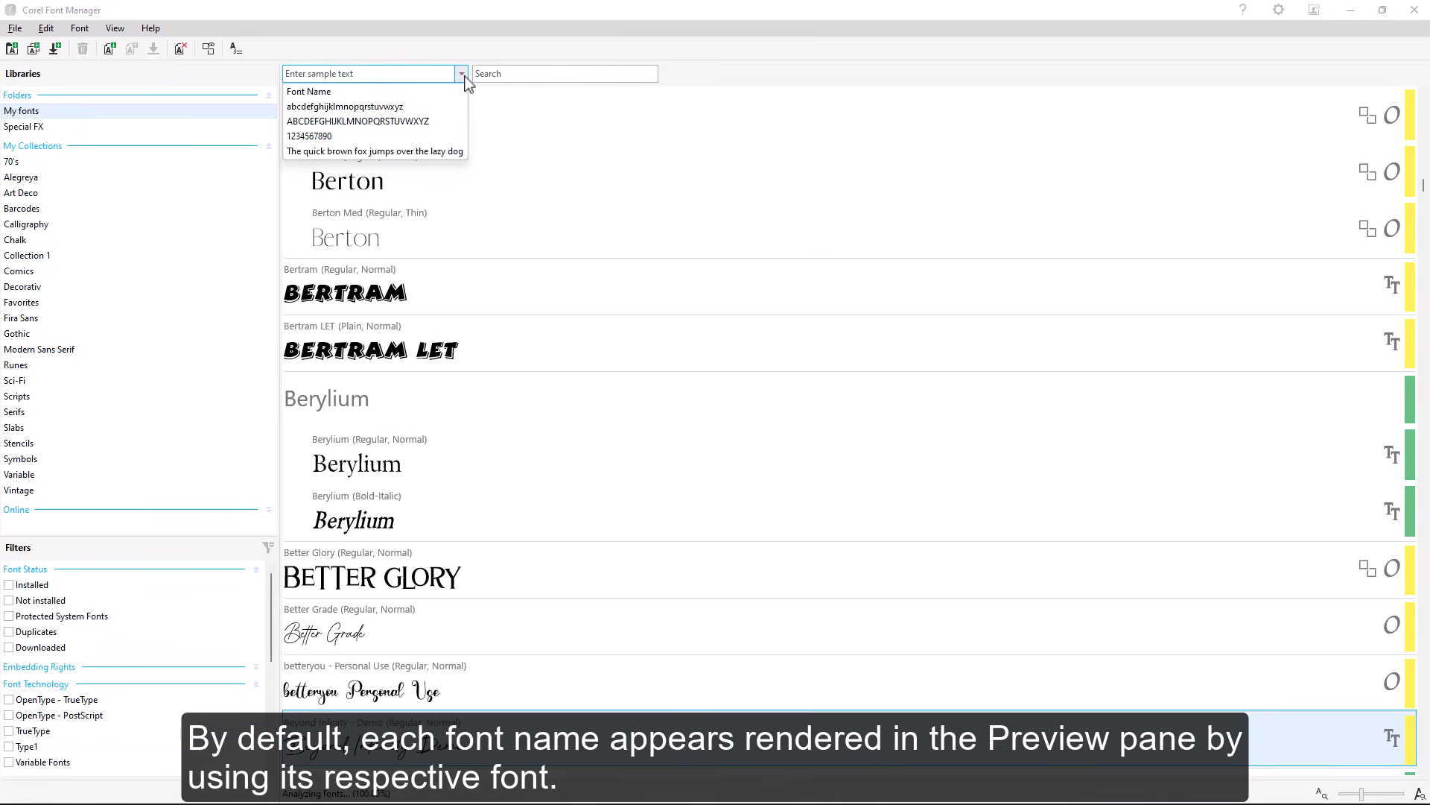
{"action": "left_click", "coordinate": [440, 106]}
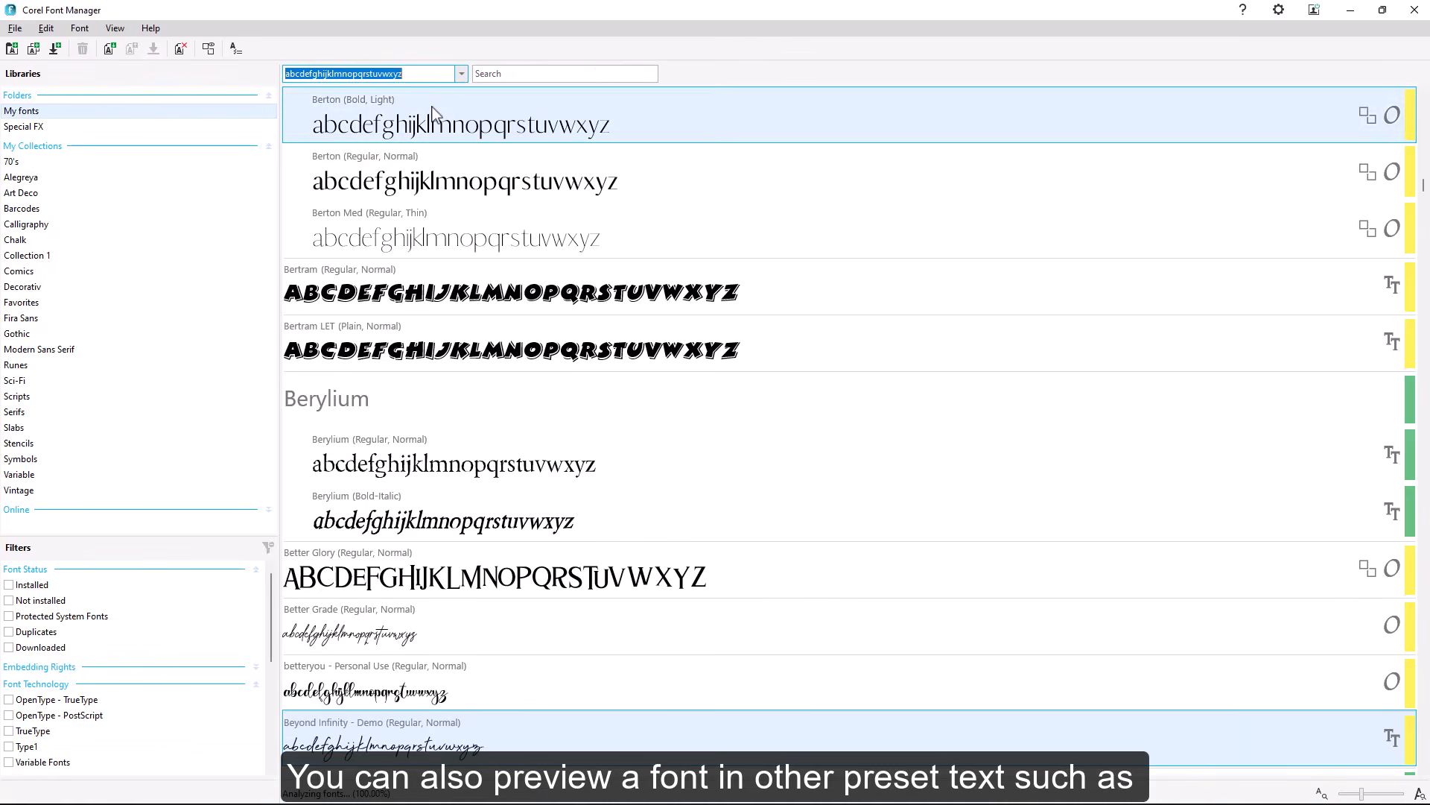
{"action": "left_click", "coordinate": [462, 75]}
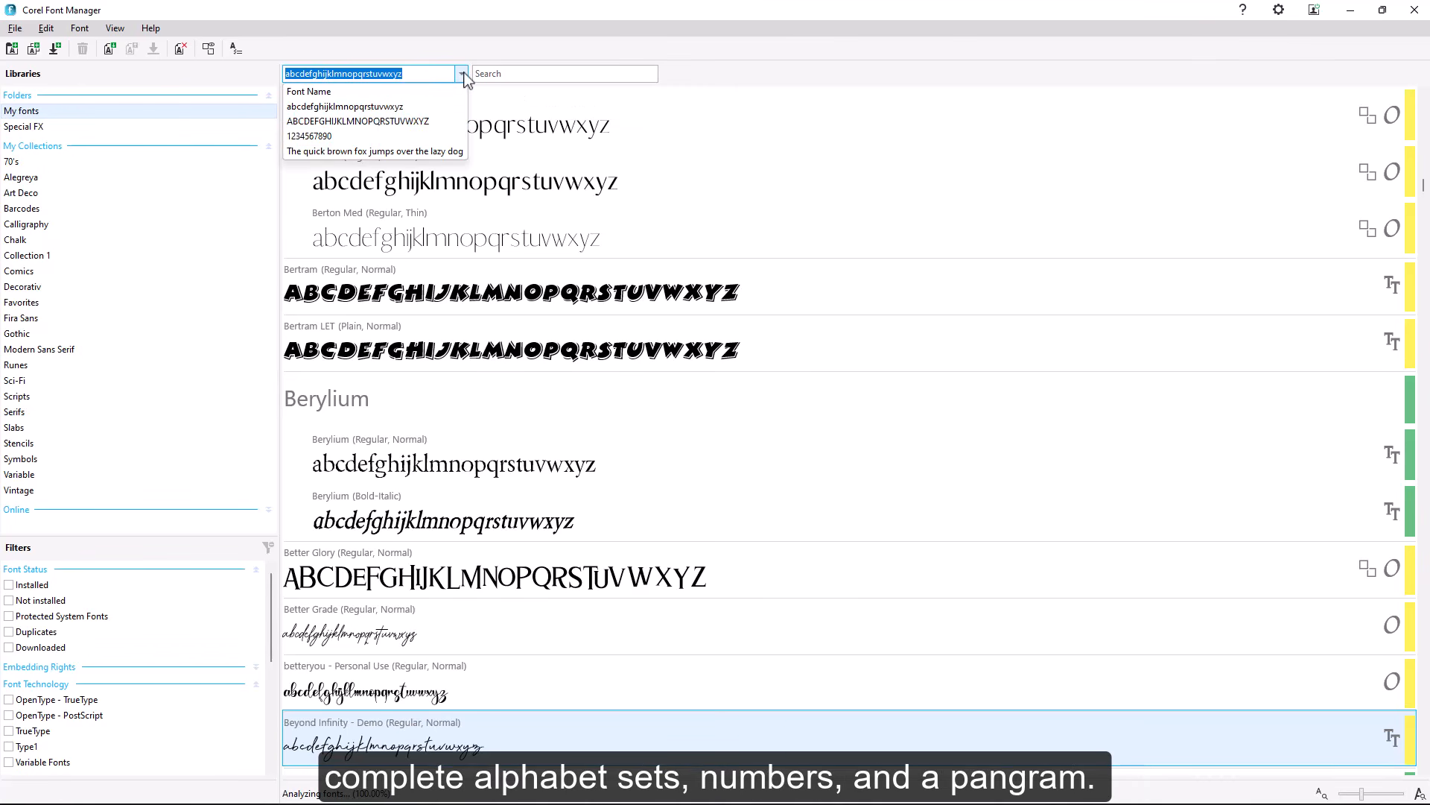
{"action": "left_click", "coordinate": [374, 137]}
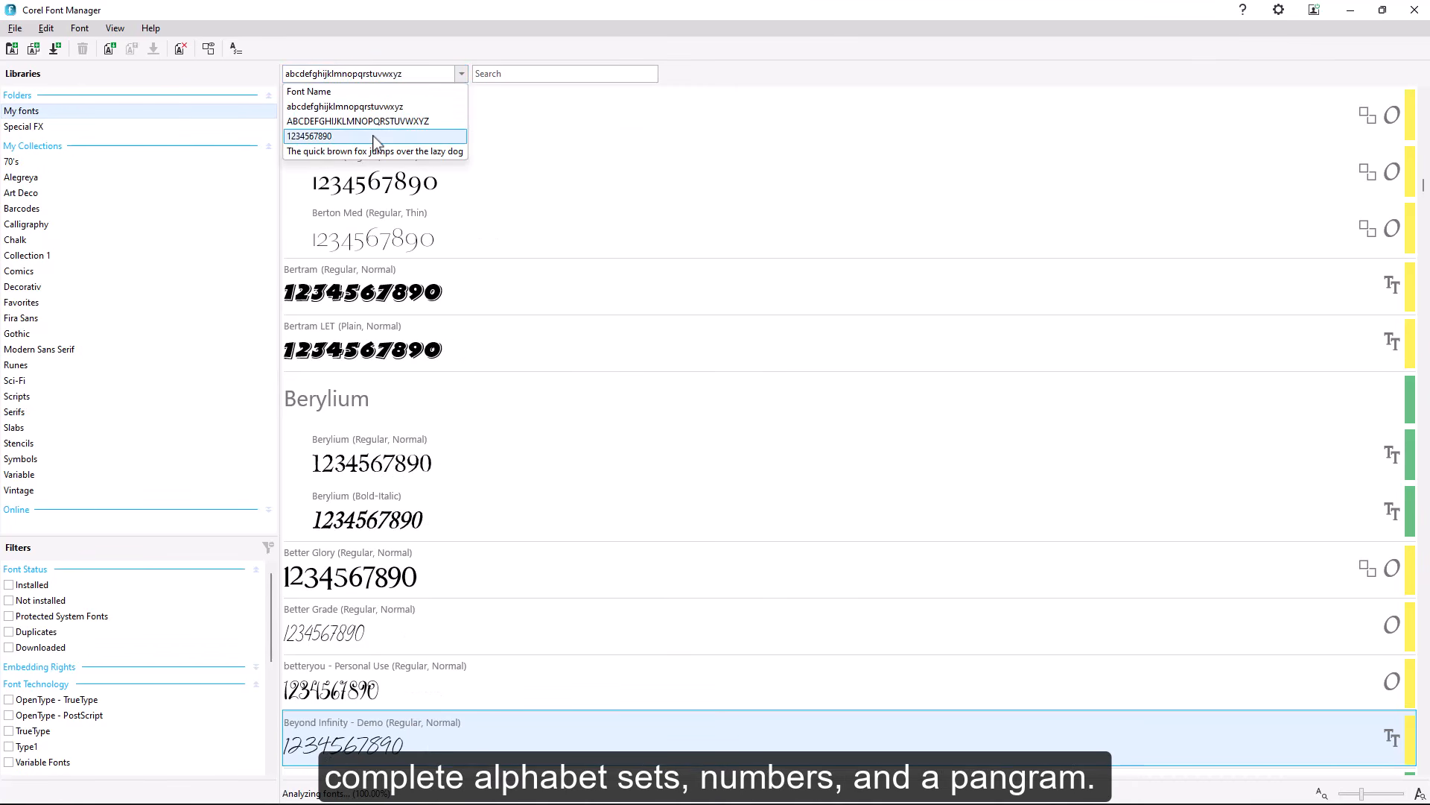
{"action": "left_click", "coordinate": [463, 75]}
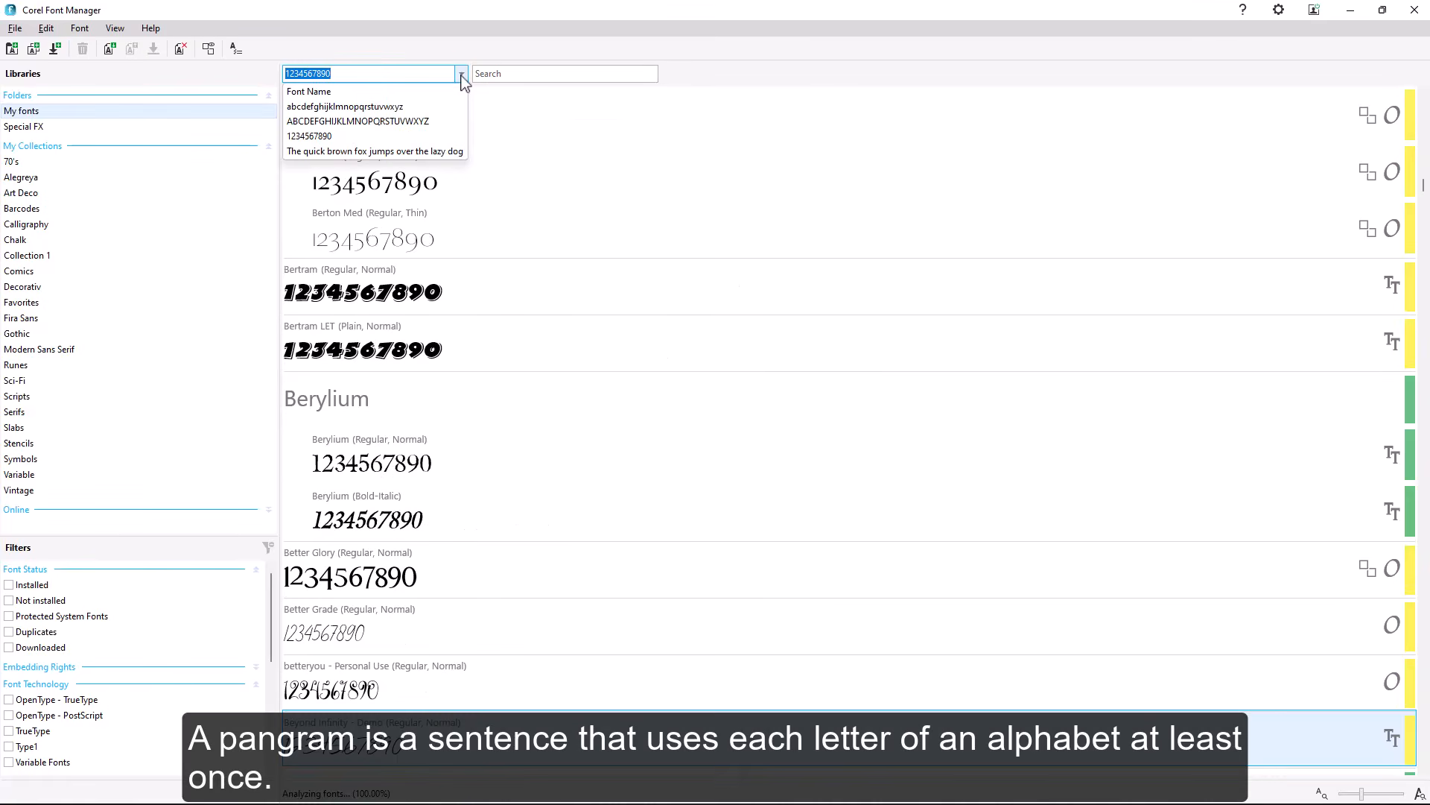
{"action": "left_click", "coordinate": [438, 152]}
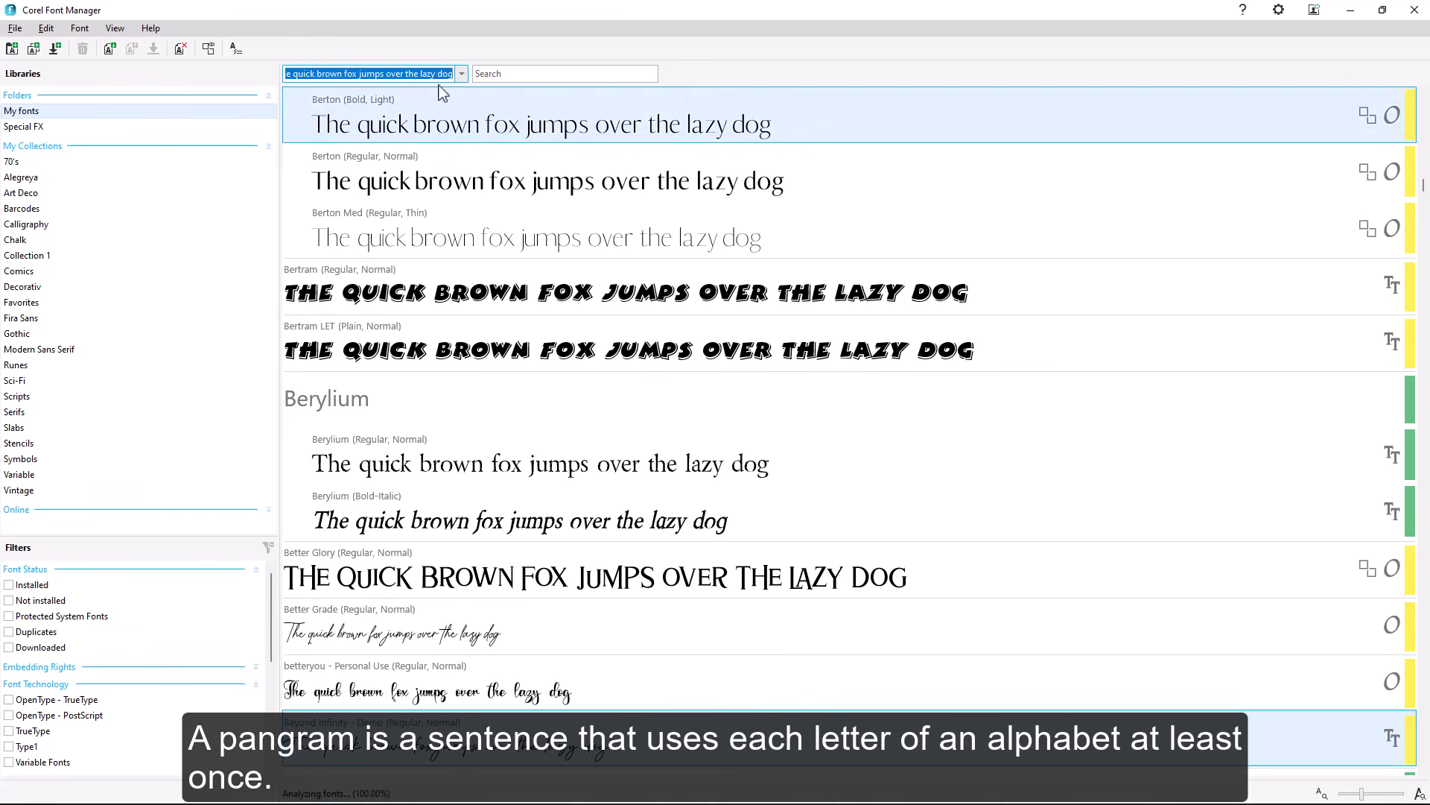
Preview the fonts with the sample text "this is custom text", and return the preview to Font Name
{"action": "left_click_drag", "start_coordinate": [449, 75], "coordinate": [242, 72]}
{"action": "type", "text": "this is"}
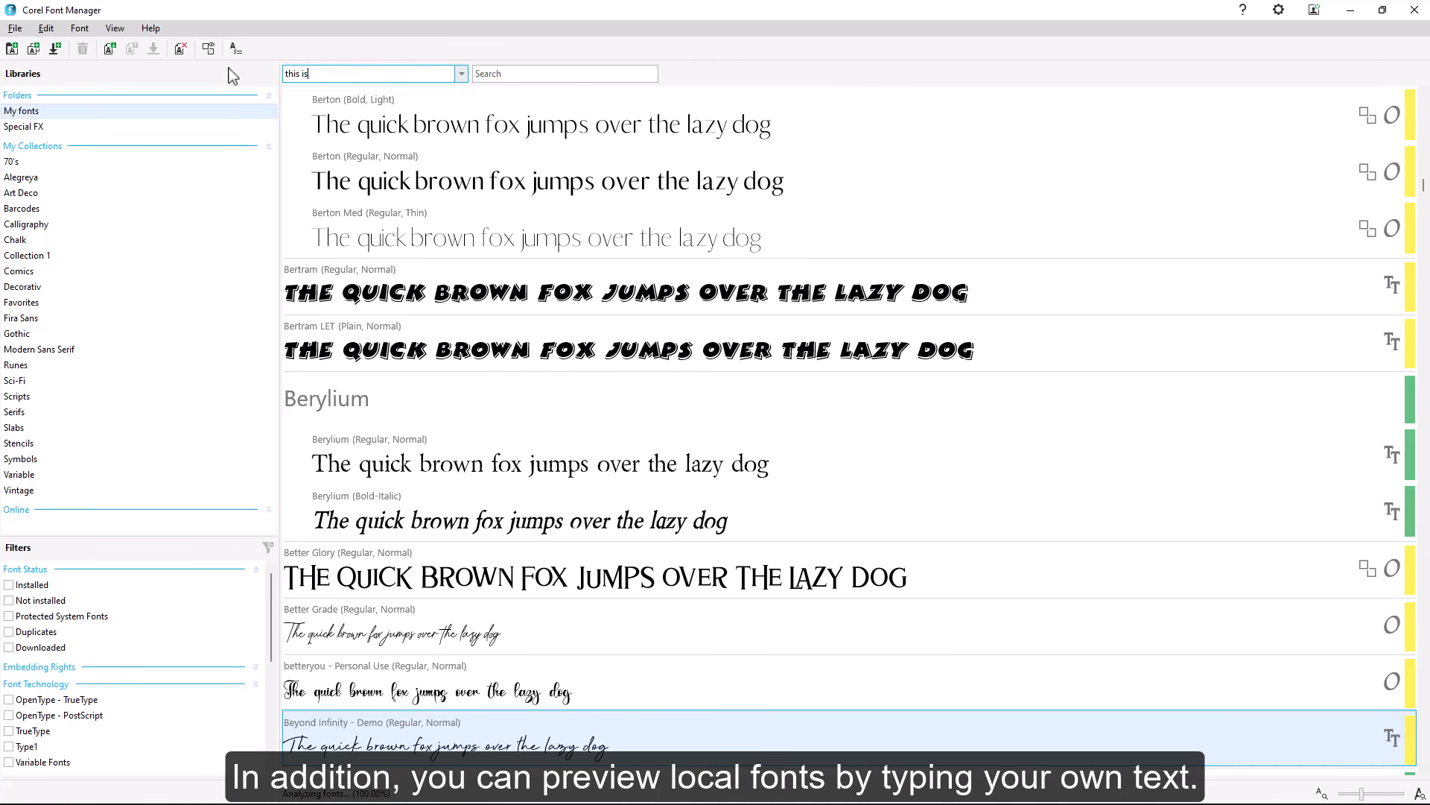
{"action": "type", "text": " custom text"}
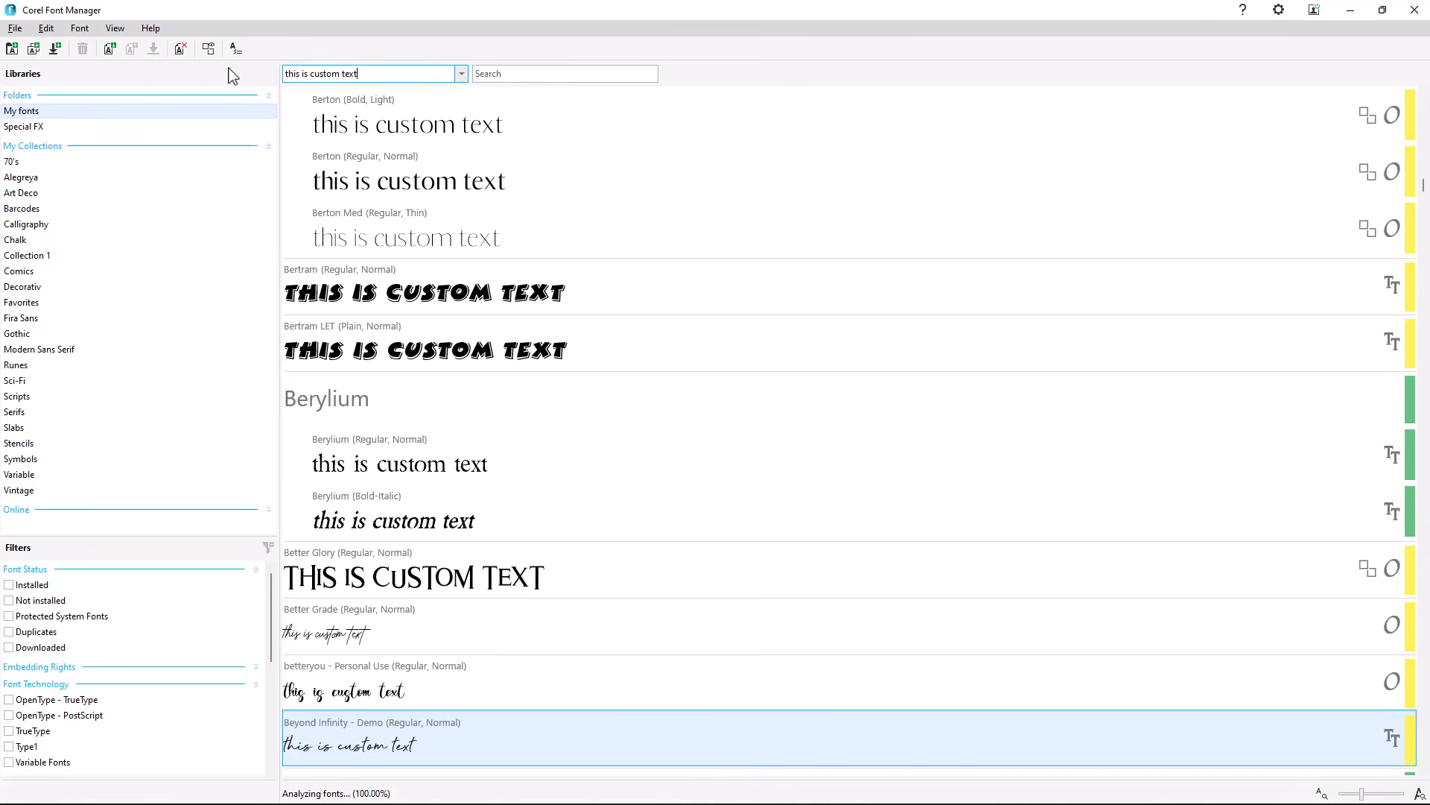
{"action": "left_click", "coordinate": [461, 75]}
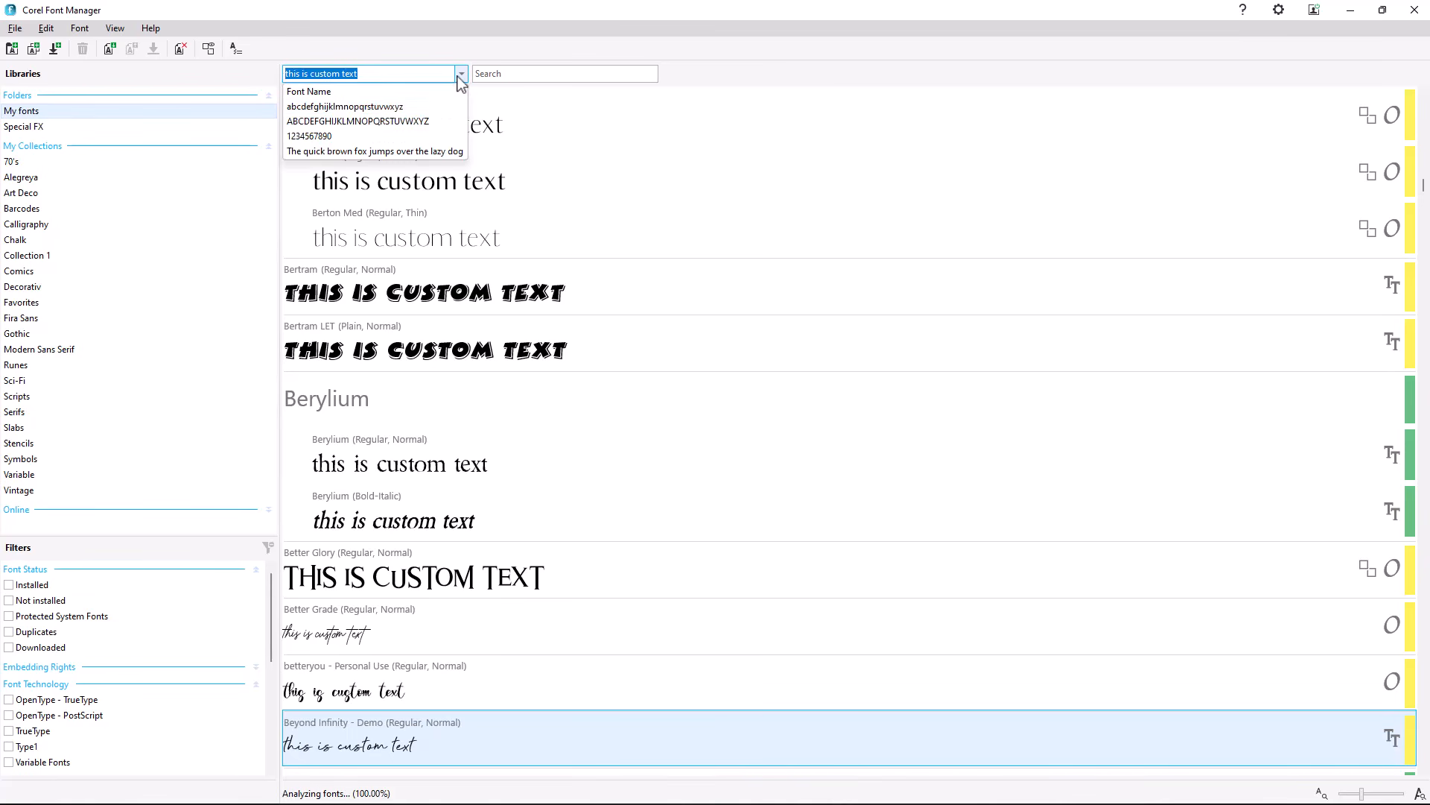
{"action": "left_click", "coordinate": [339, 91]}
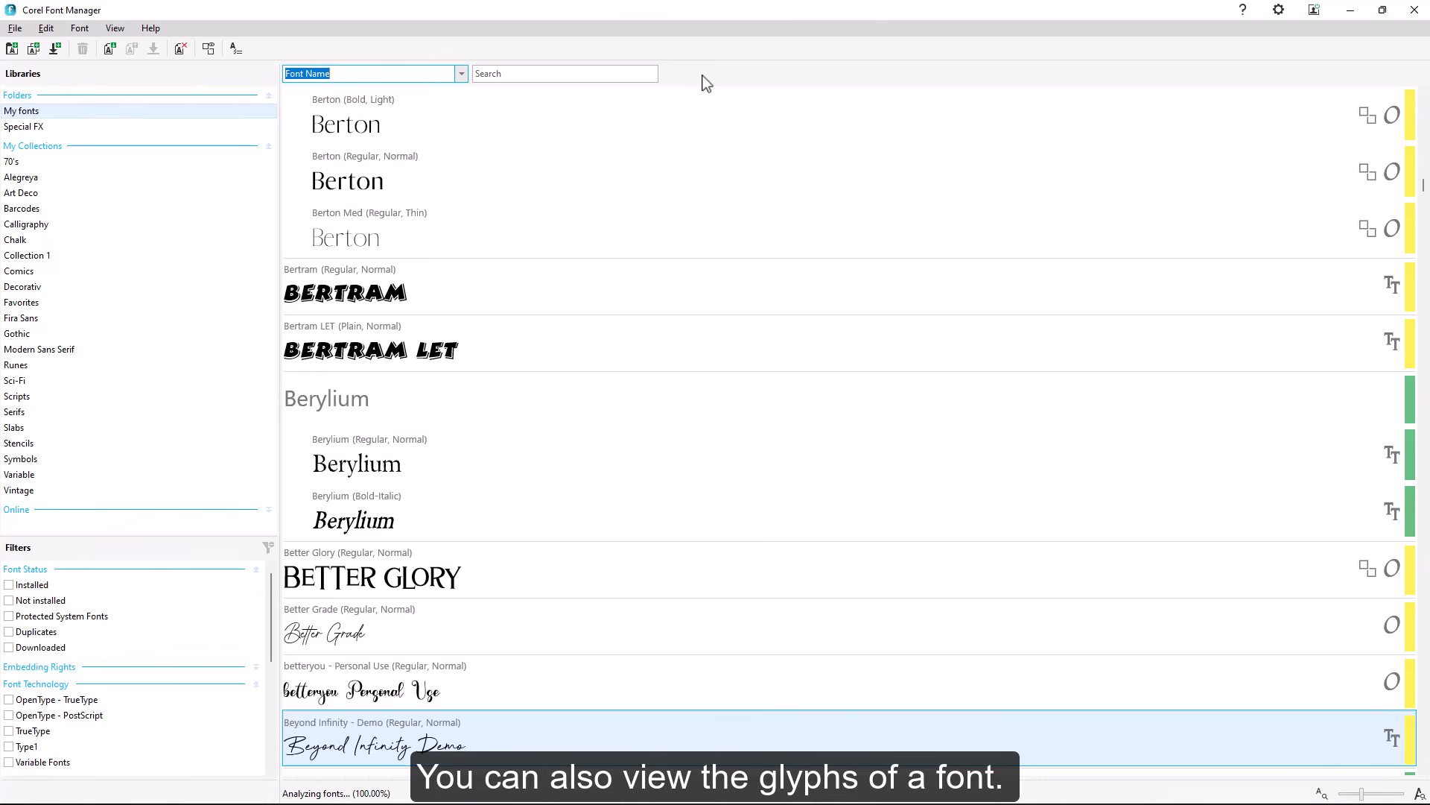
Show the font properties with the glyph set of Berton (Bold, Light), and enlarge the Glyph Filters area to fit all filters
{"action": "left_click", "coordinate": [363, 136]}
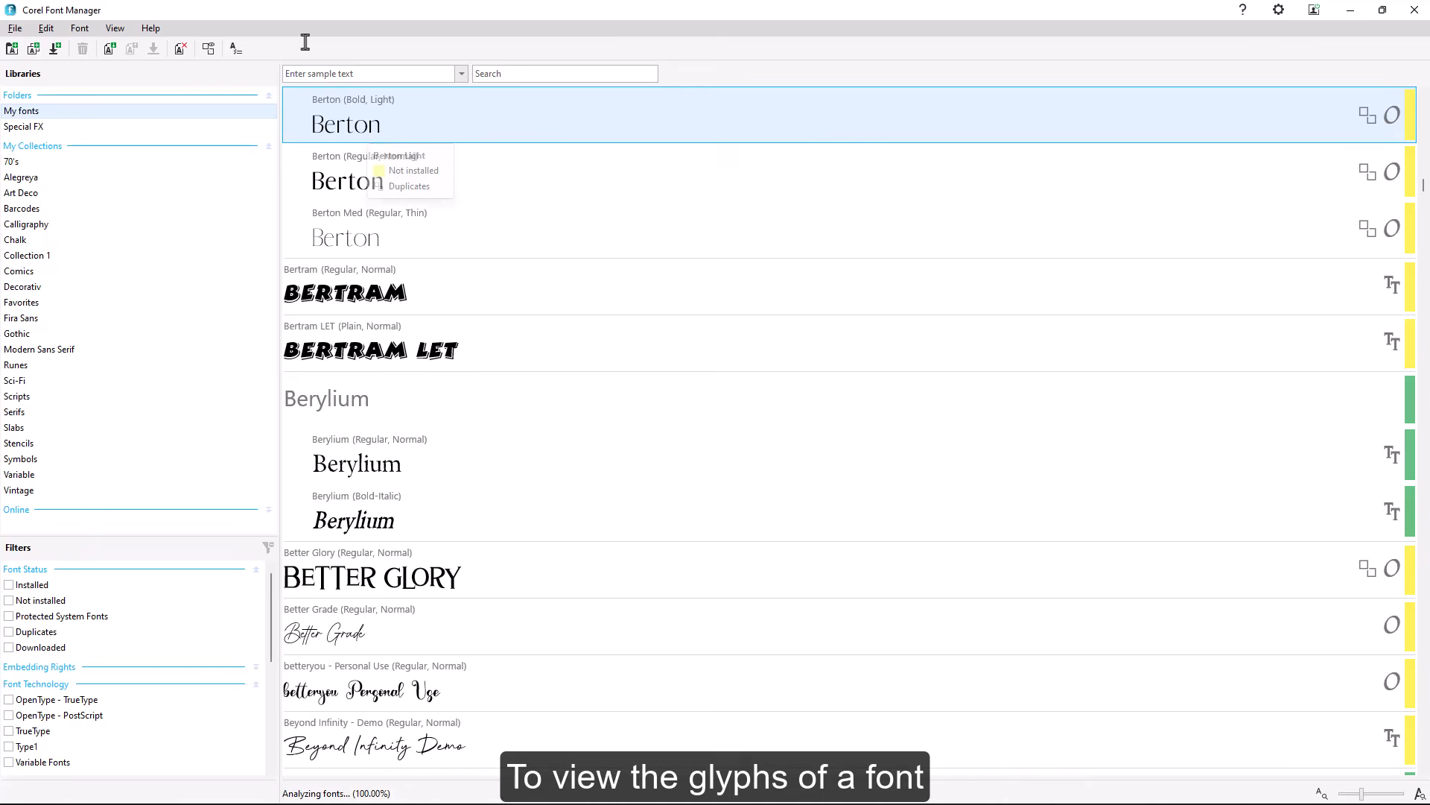
{"action": "left_click", "coordinate": [237, 49]}
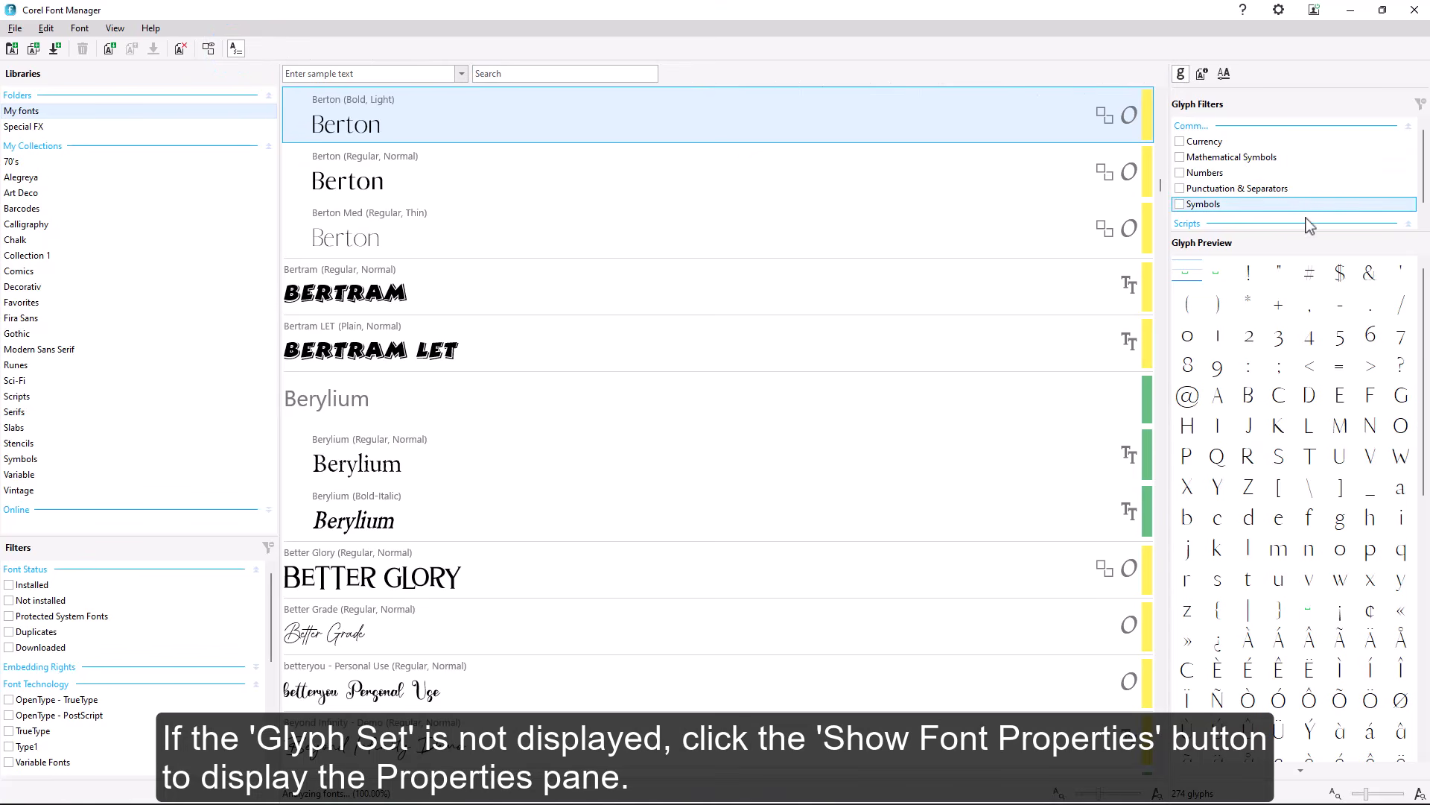
{"action": "left_click_drag", "start_coordinate": [1295, 231], "coordinate": [1297, 327]}
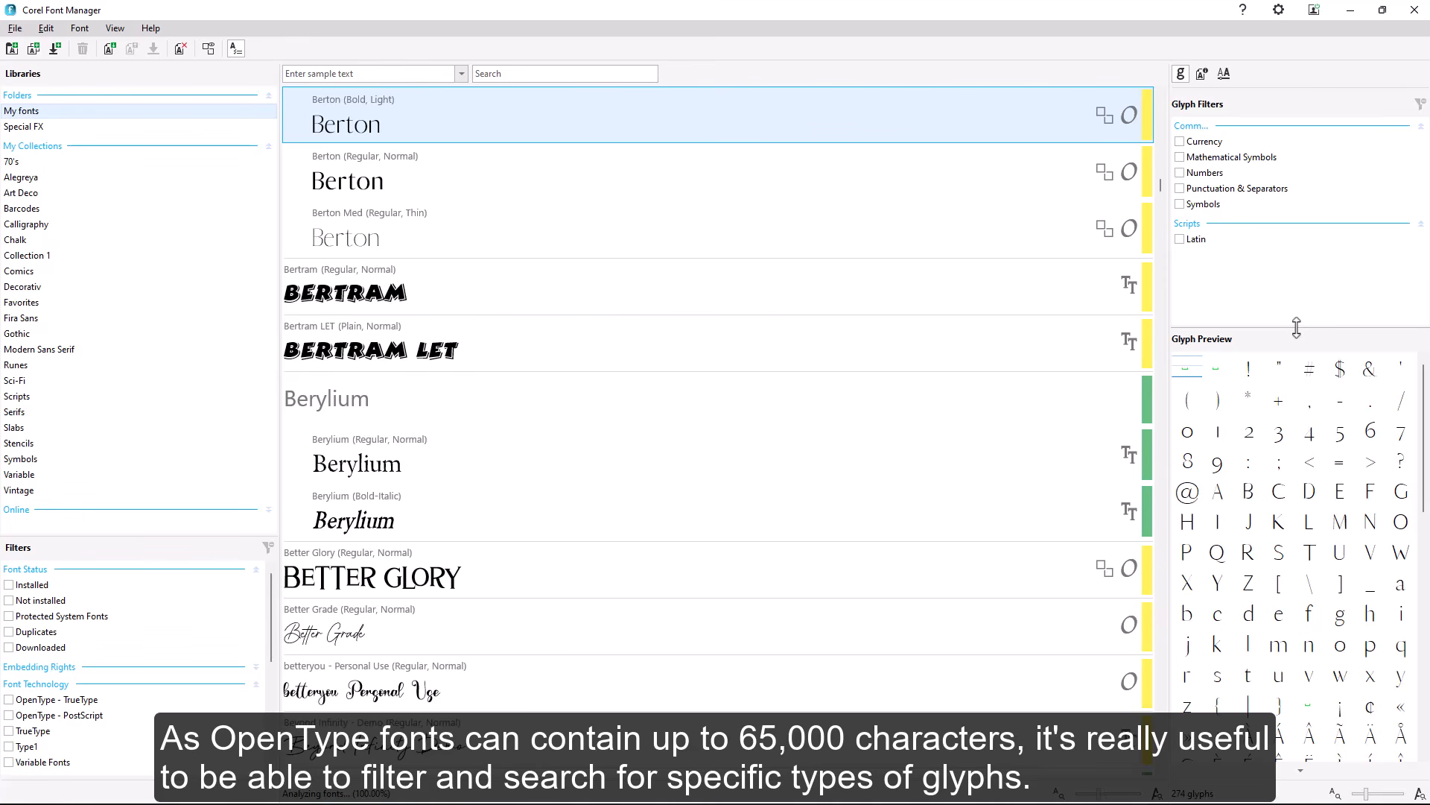
Filter the glyphs of Berylium (Regular, Normal) by Mathematical Symbols, Currency, Punctuation & Separators and Symbols in turn, clearing each filter
{"action": "left_click", "coordinate": [417, 395]}
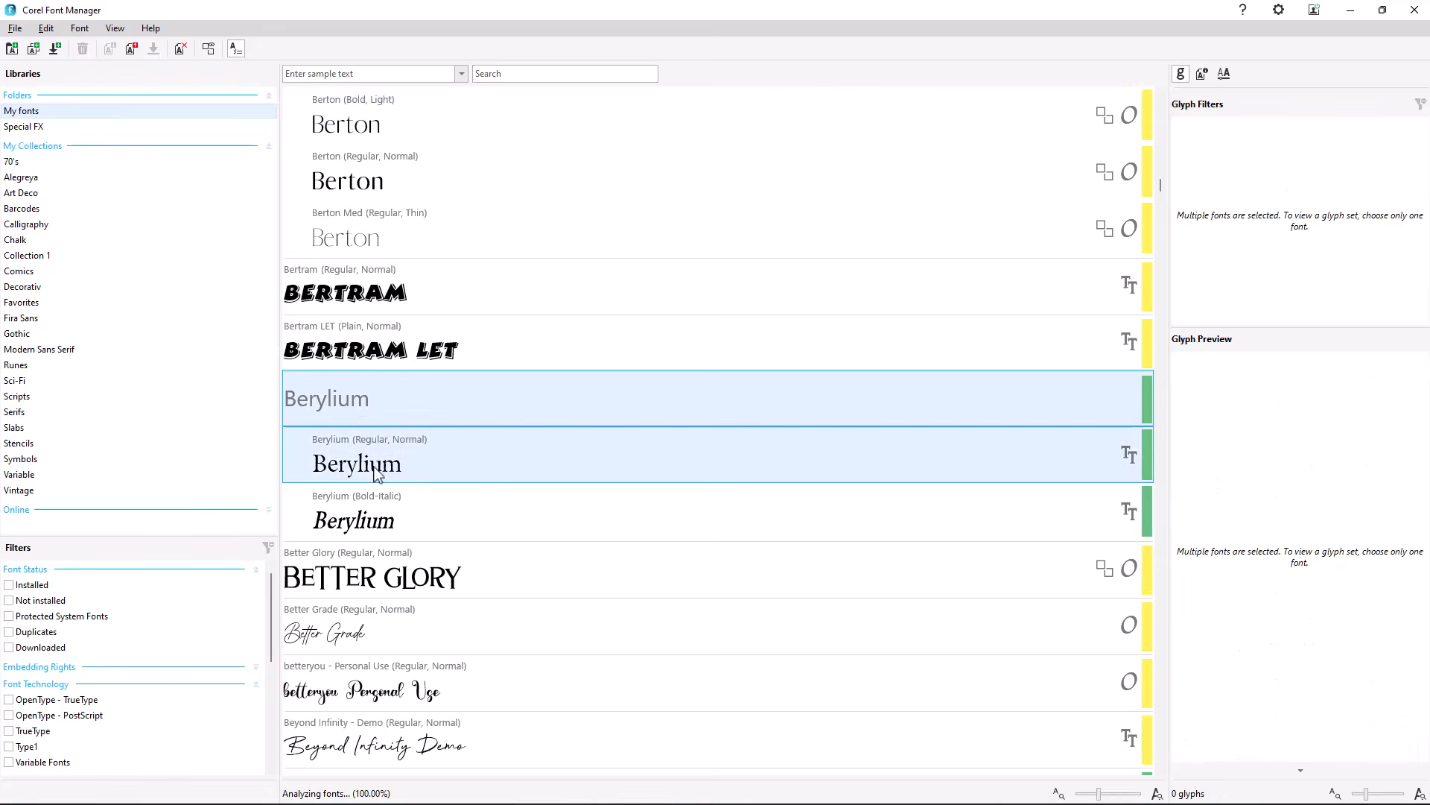
{"action": "left_click", "coordinate": [372, 470]}
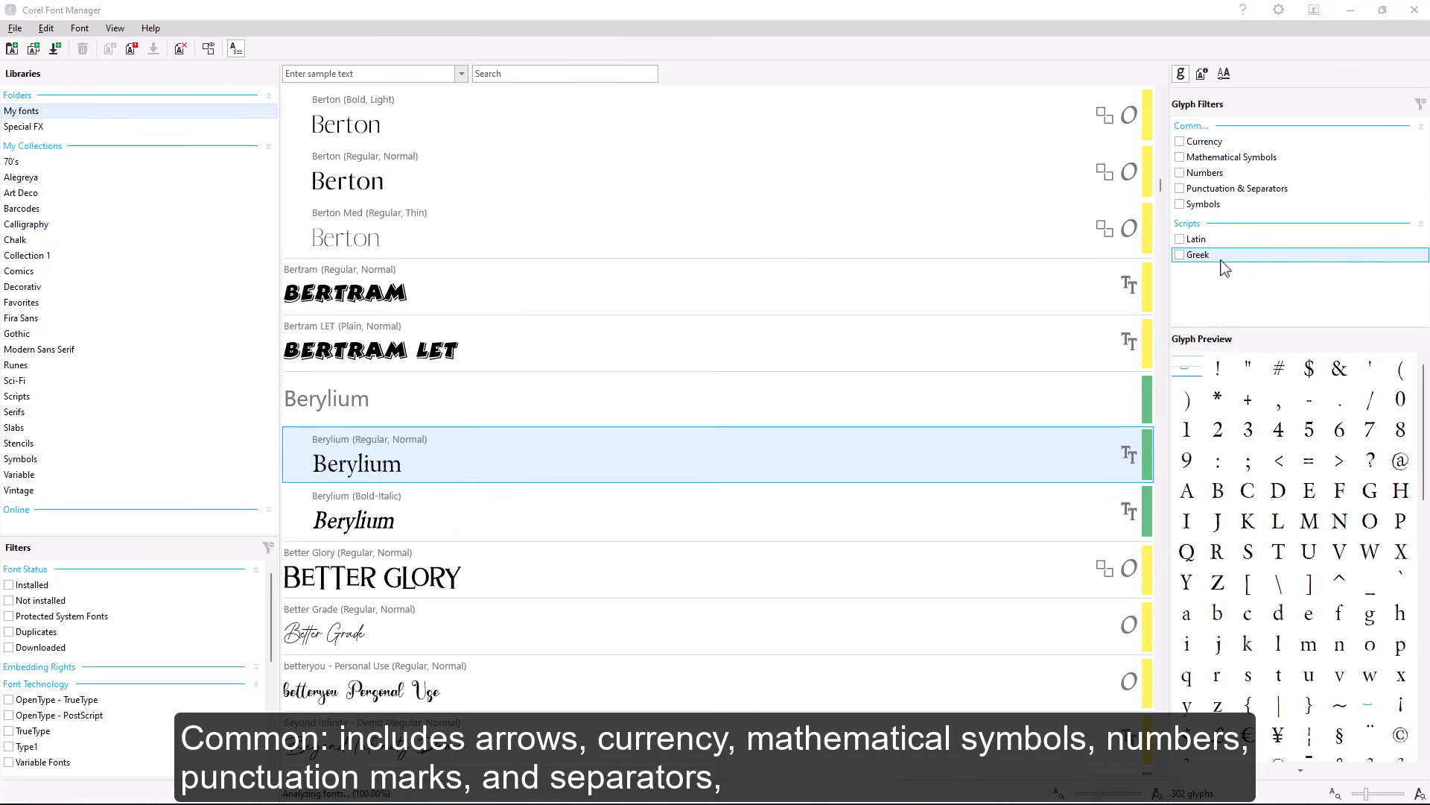
{"action": "left_click", "coordinate": [1182, 159]}
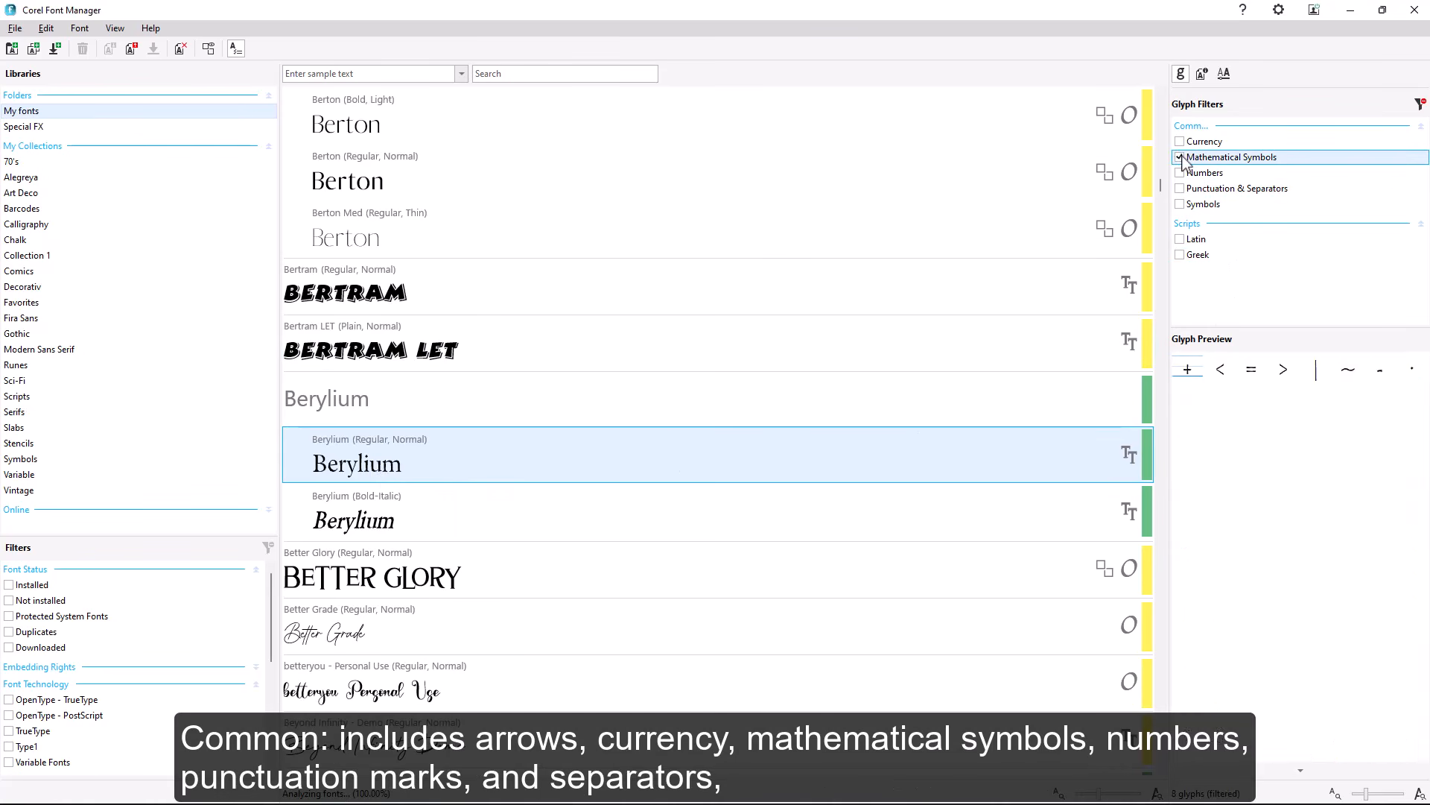
{"action": "left_click", "coordinate": [1182, 158]}
{"action": "left_click", "coordinate": [1182, 143]}
{"action": "left_click", "coordinate": [1181, 143]}
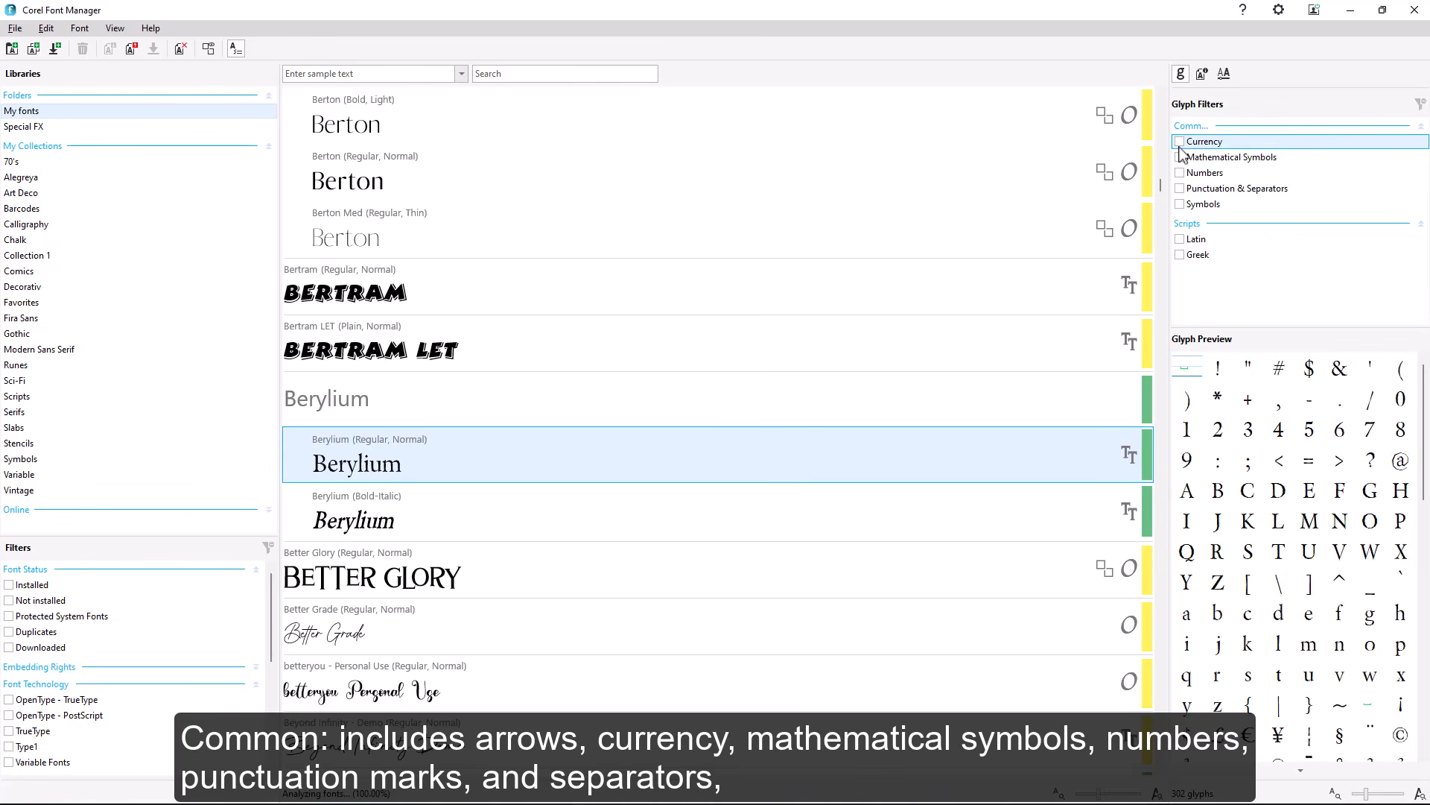
{"action": "left_click", "coordinate": [1181, 190]}
{"action": "left_click", "coordinate": [1181, 190]}
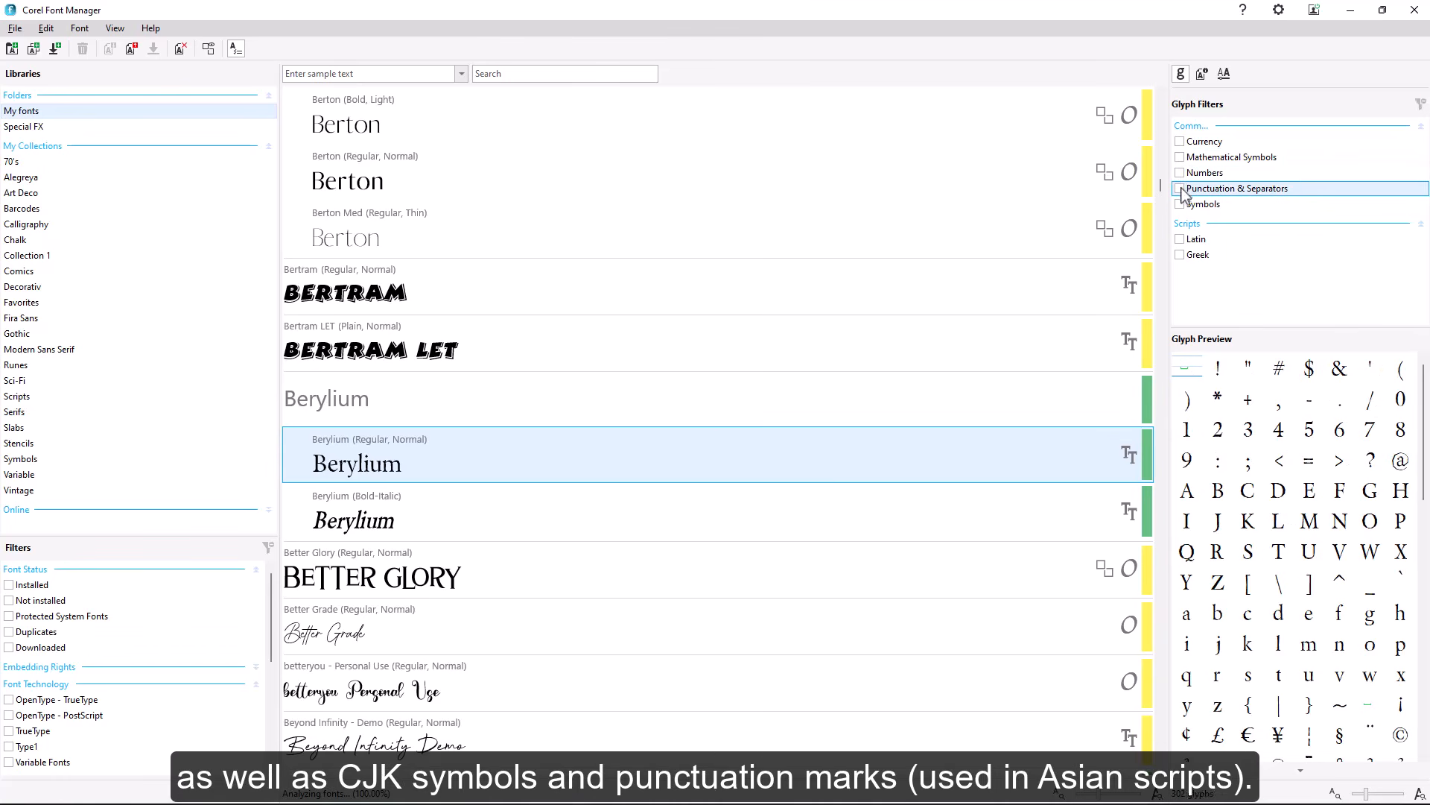
{"action": "left_click", "coordinate": [1182, 205]}
{"action": "left_click", "coordinate": [1181, 206]}
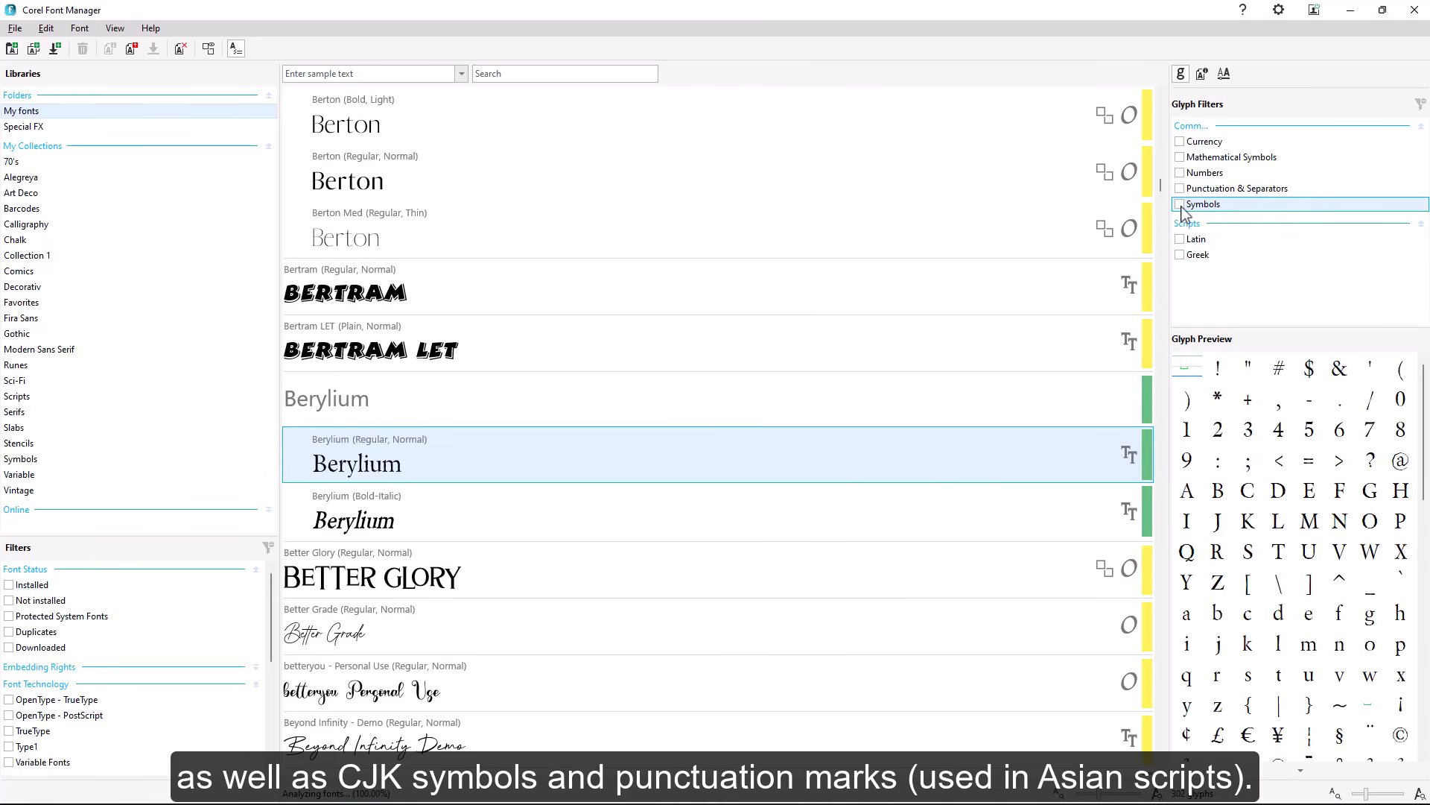
Filter the Berylium glyphs by the Latin script and by the Greek script, clearing each filter
{"action": "left_click", "coordinate": [1188, 246]}
{"action": "left_click", "coordinate": [1187, 246]}
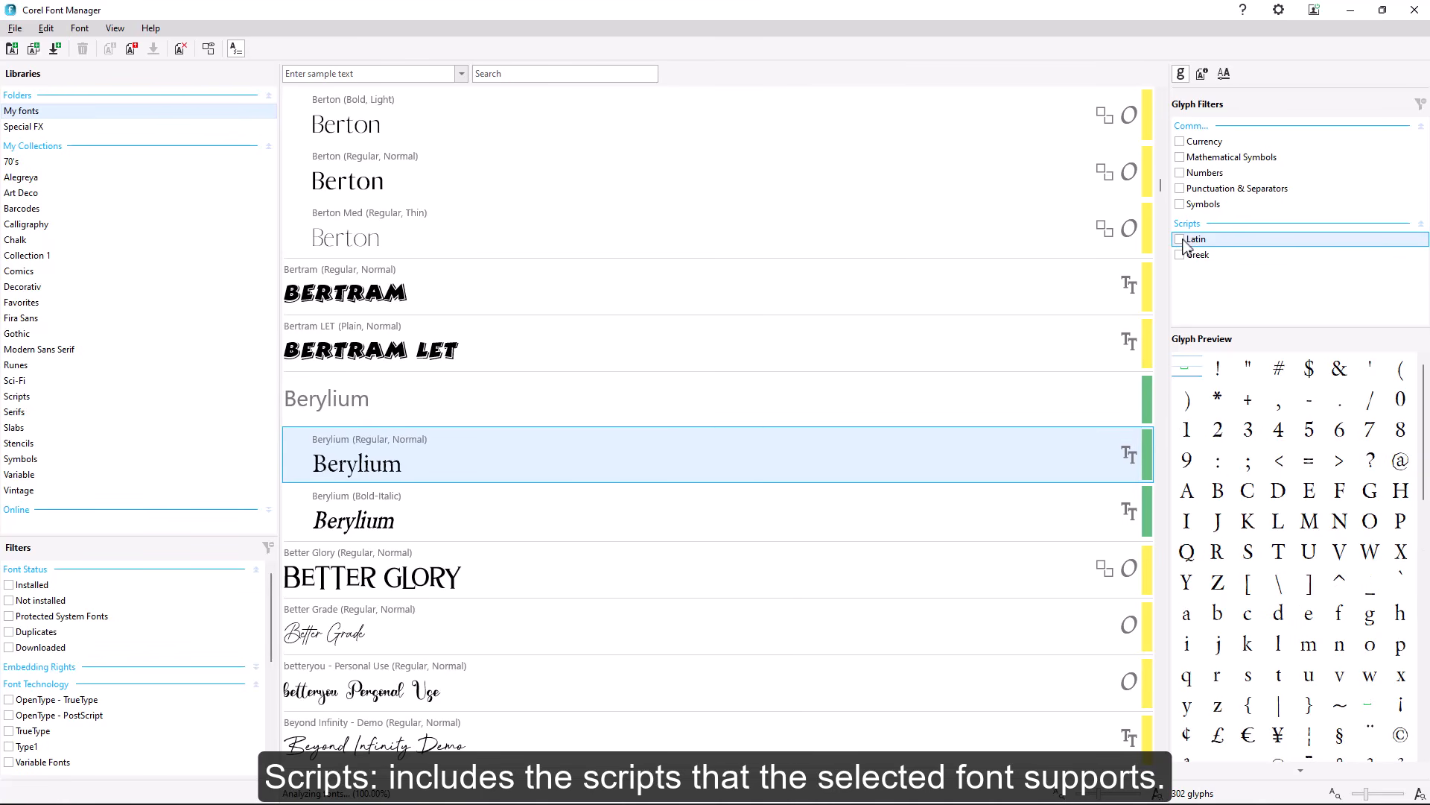
{"action": "left_click", "coordinate": [1180, 255]}
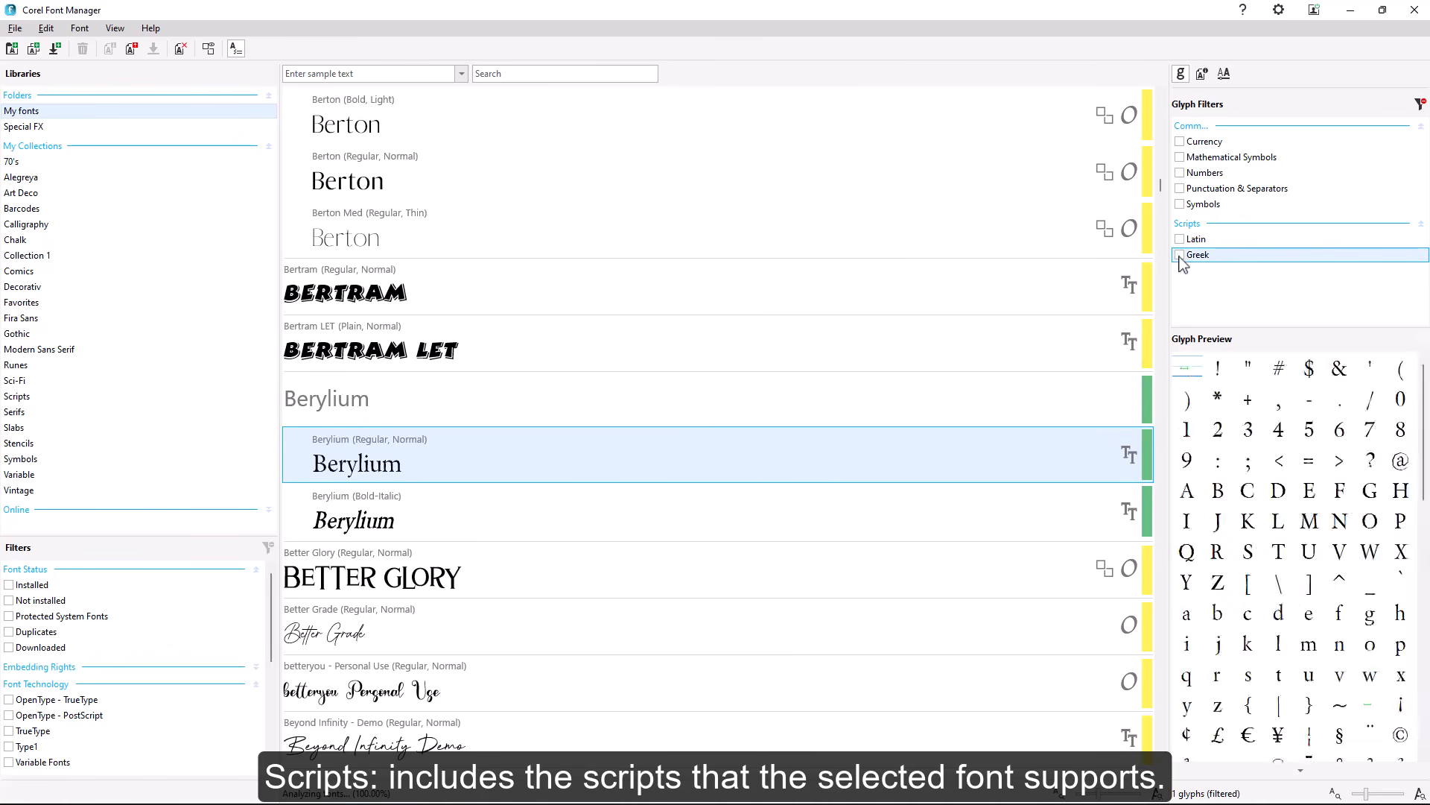
{"action": "left_click", "coordinate": [1180, 257]}
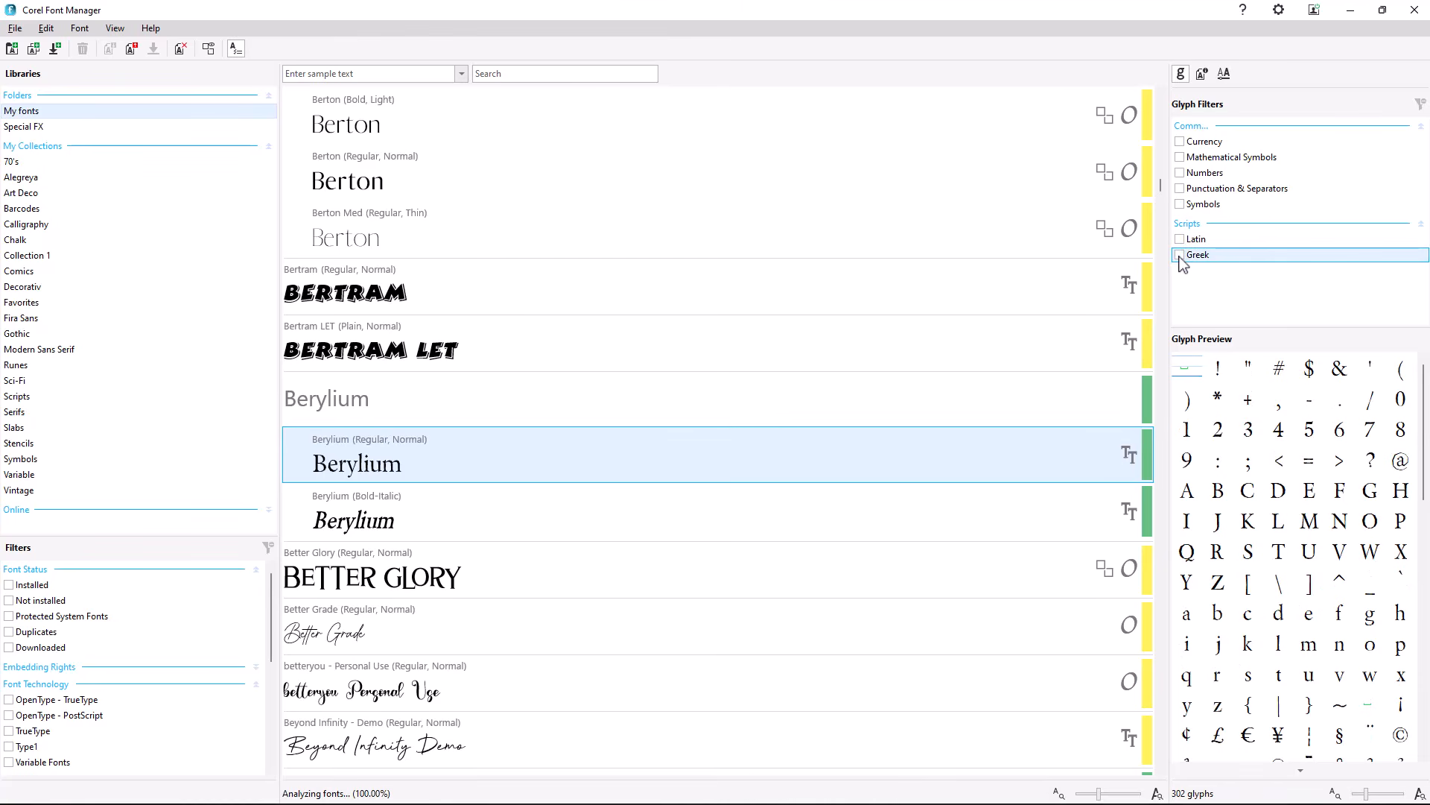
View the glyph set of Better Grade (Regular, Normal) and enlarge the glyphs in the Glyph Preview area
{"action": "left_click", "coordinate": [387, 626]}
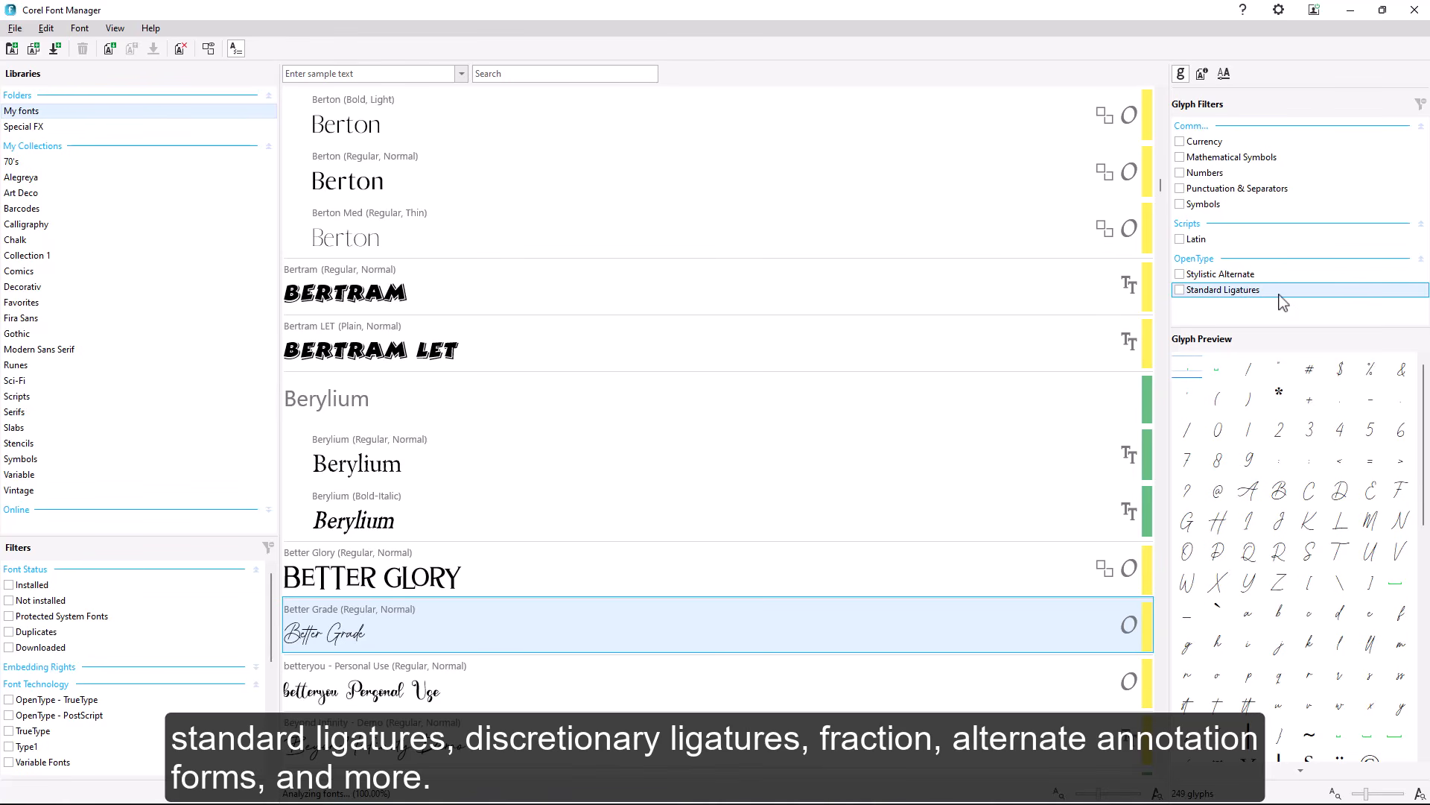
{"action": "left_click", "coordinate": [1366, 793]}
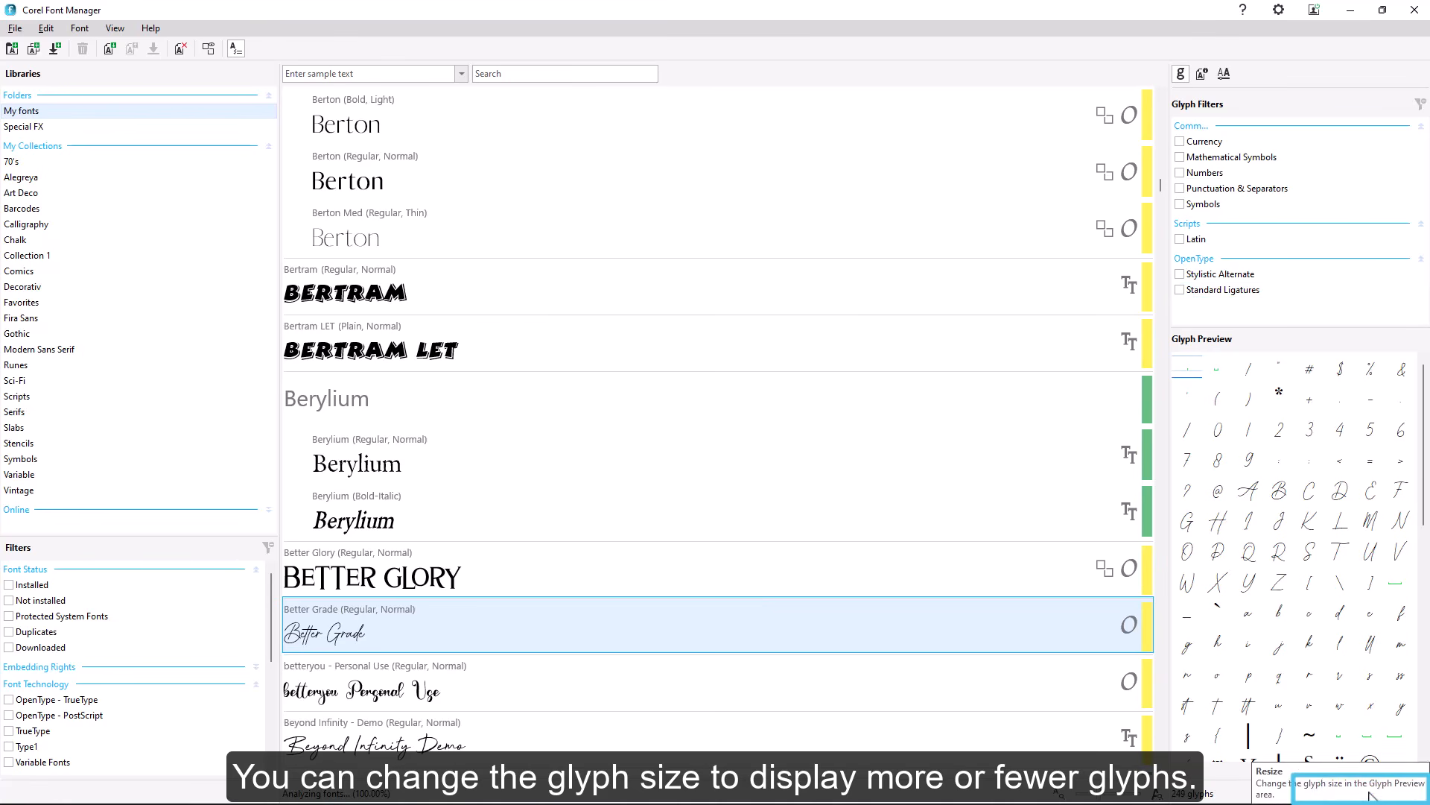
{"action": "left_click_drag", "start_coordinate": [1366, 793], "coordinate": [1373, 797]}
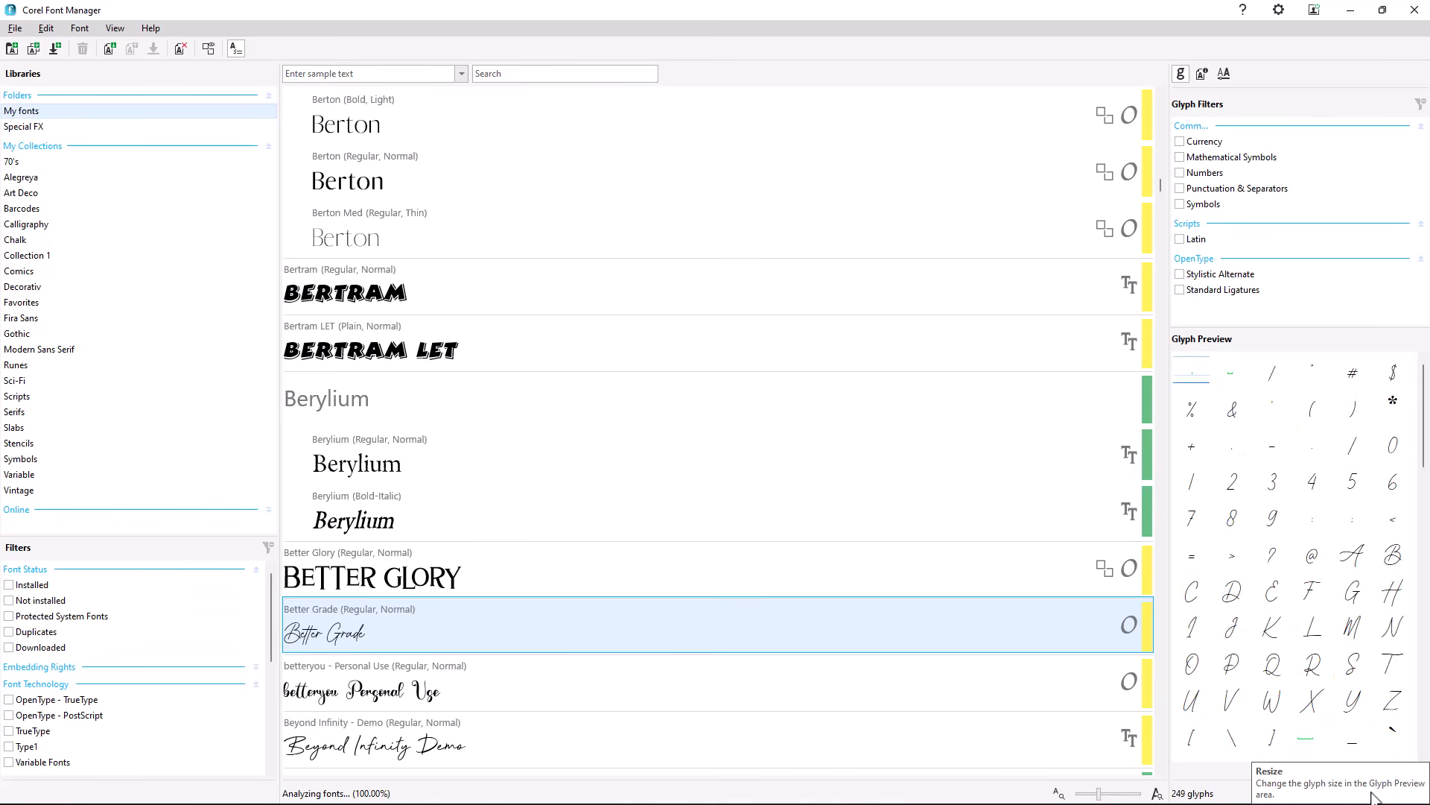
Select the uppercase A glyph of Better Grade and show the font's information
{"action": "left_click", "coordinate": [1352, 563]}
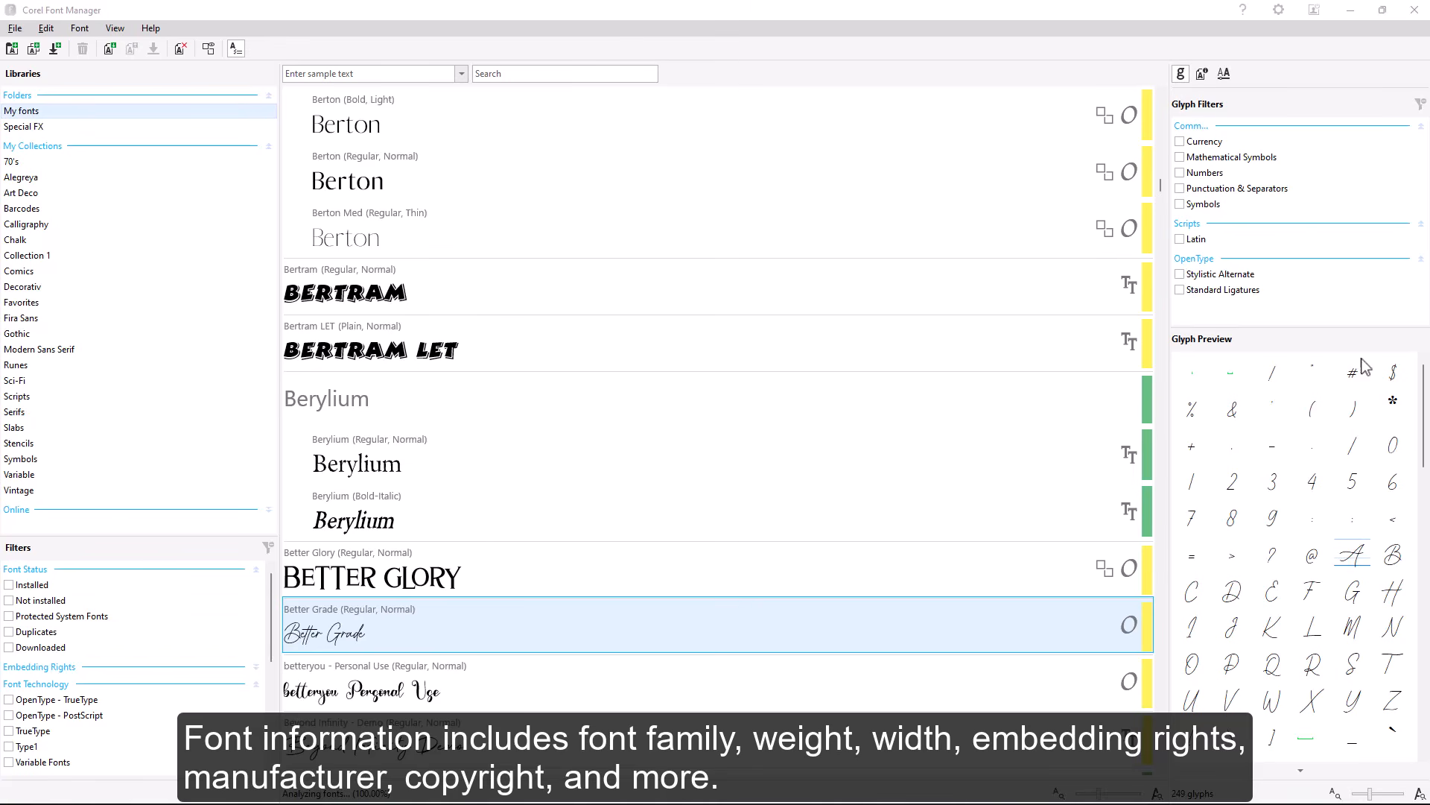
{"action": "left_click", "coordinate": [1202, 74]}
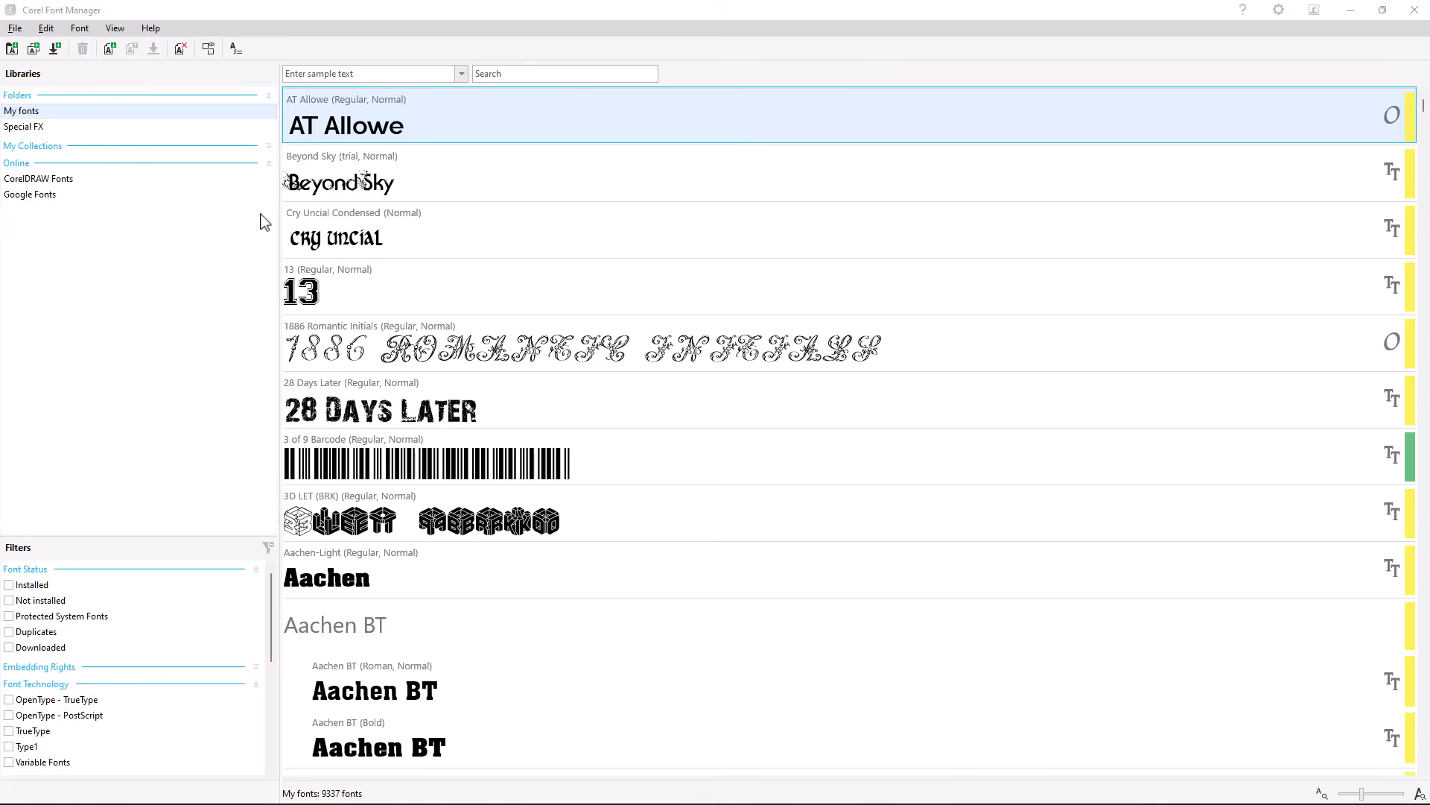
Browse the online Google Fonts library and download Adamina (Regular, Normal)
{"action": "left_click", "coordinate": [43, 195]}
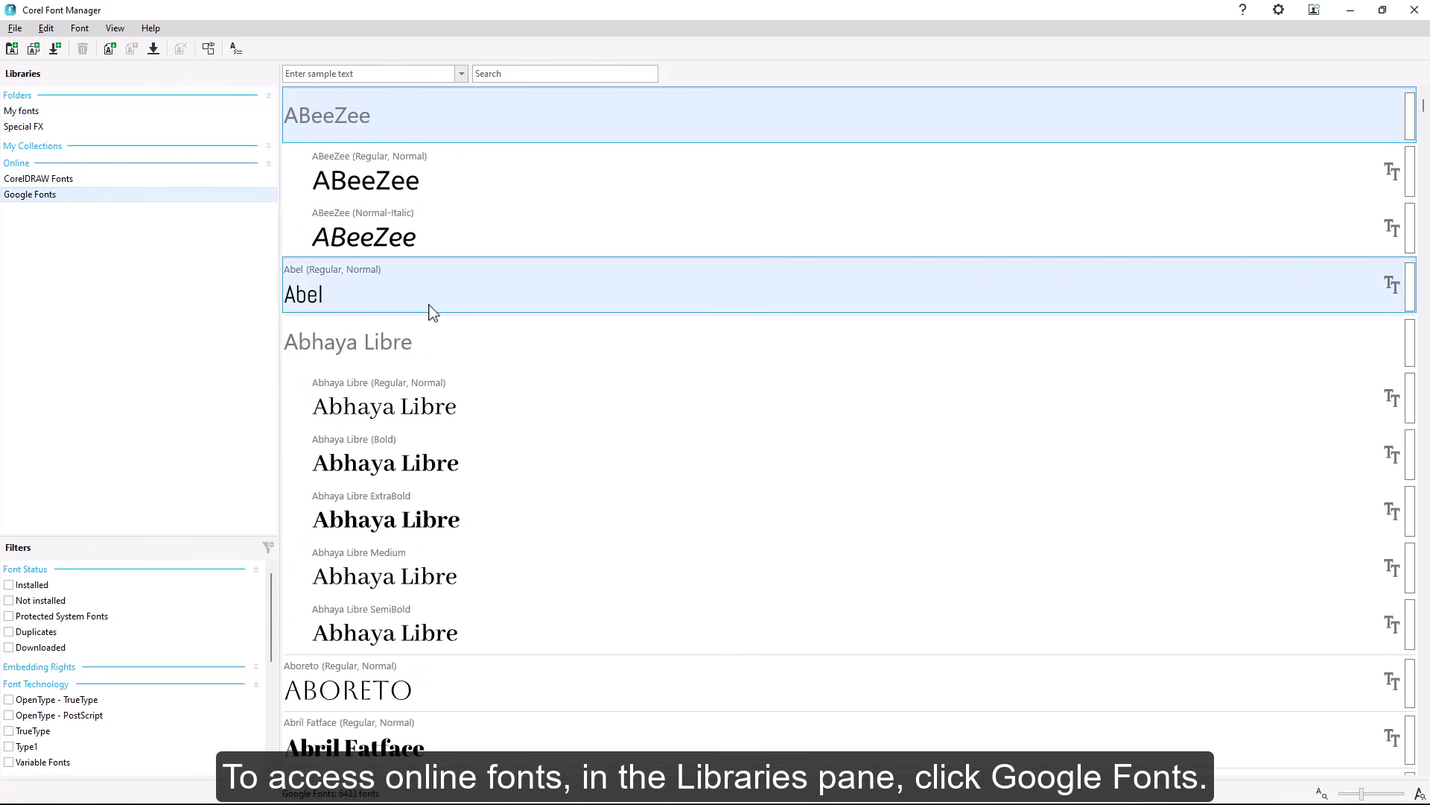
{"action": "scroll", "coordinate": [488, 336], "scroll_direction": "down", "scroll_amount": 10}
{"action": "scroll", "coordinate": [496, 341], "scroll_direction": "up", "scroll_amount": 3}
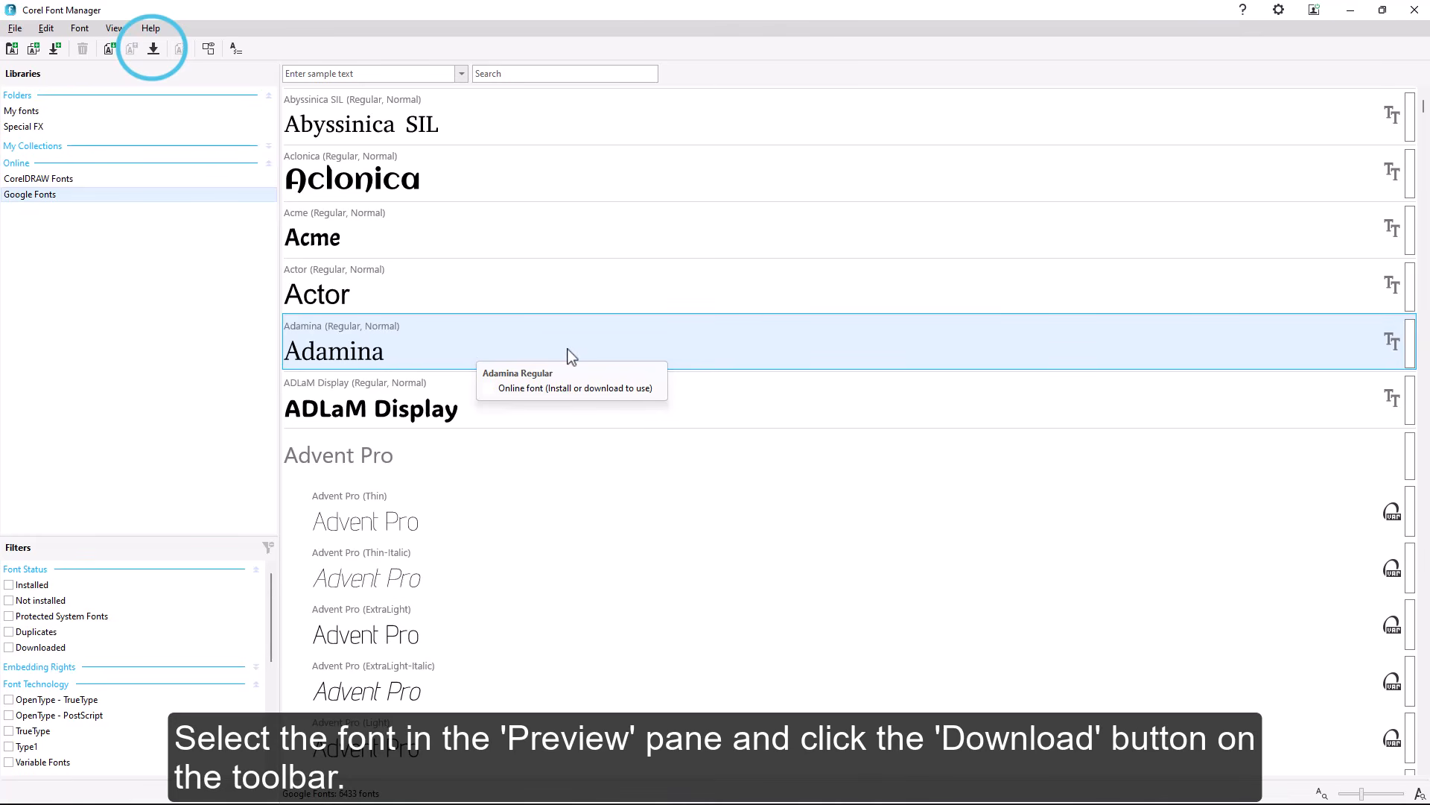
{"action": "right_click", "coordinate": [705, 356]}
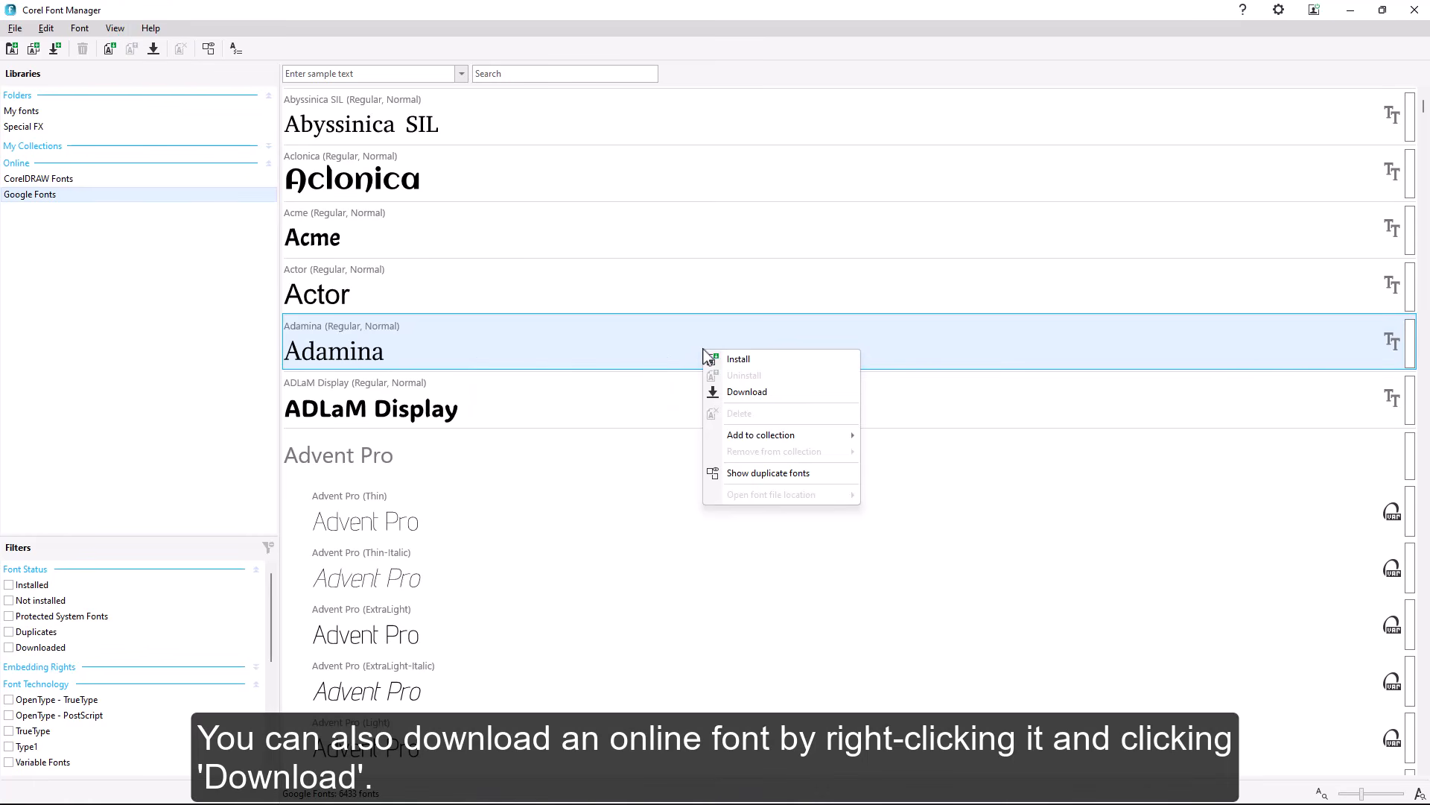
{"action": "left_click", "coordinate": [806, 393]}
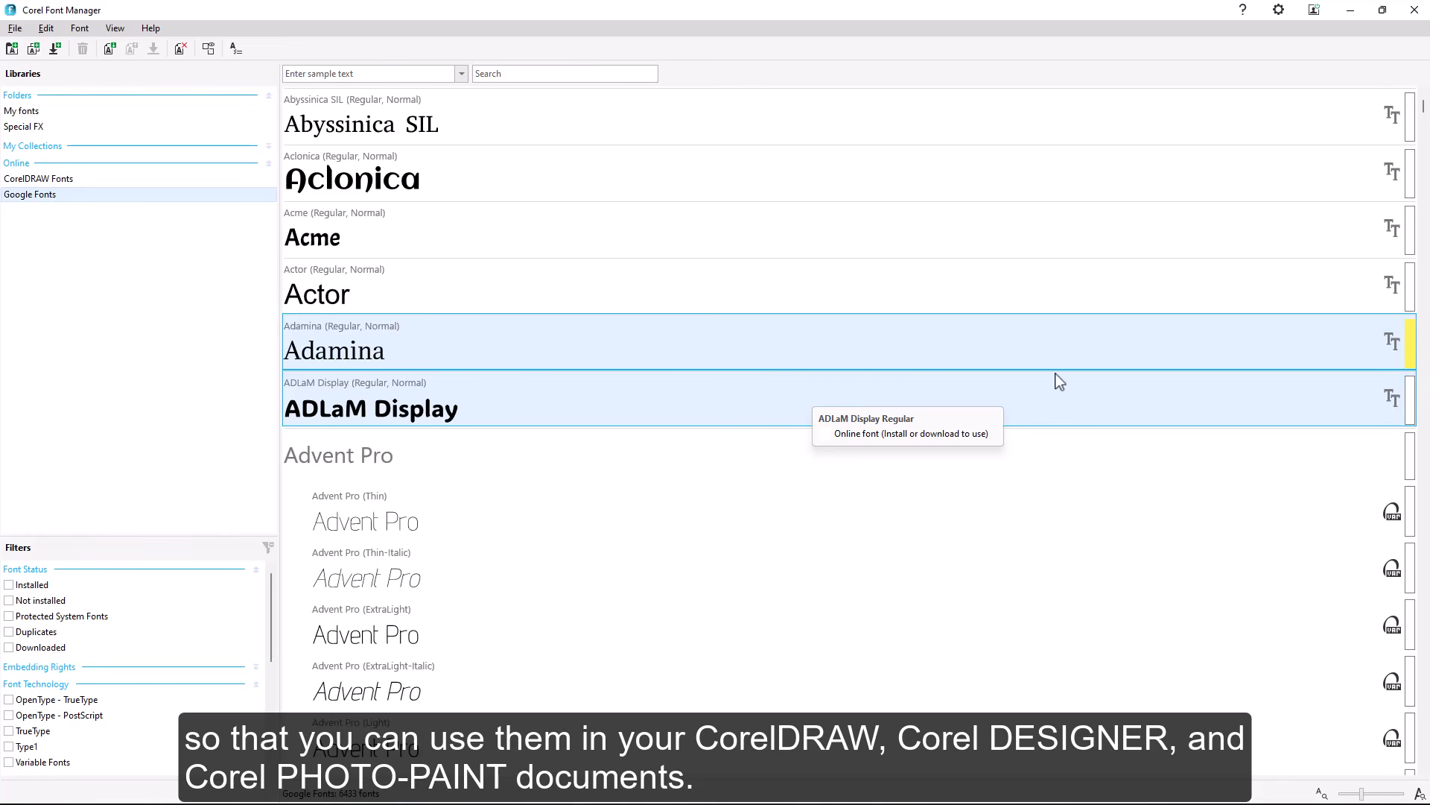
Show the font properties with the glyph set of Adamina, and shrink the Glyph Filters area to give the glyphs more room
{"action": "left_click", "coordinate": [235, 48]}
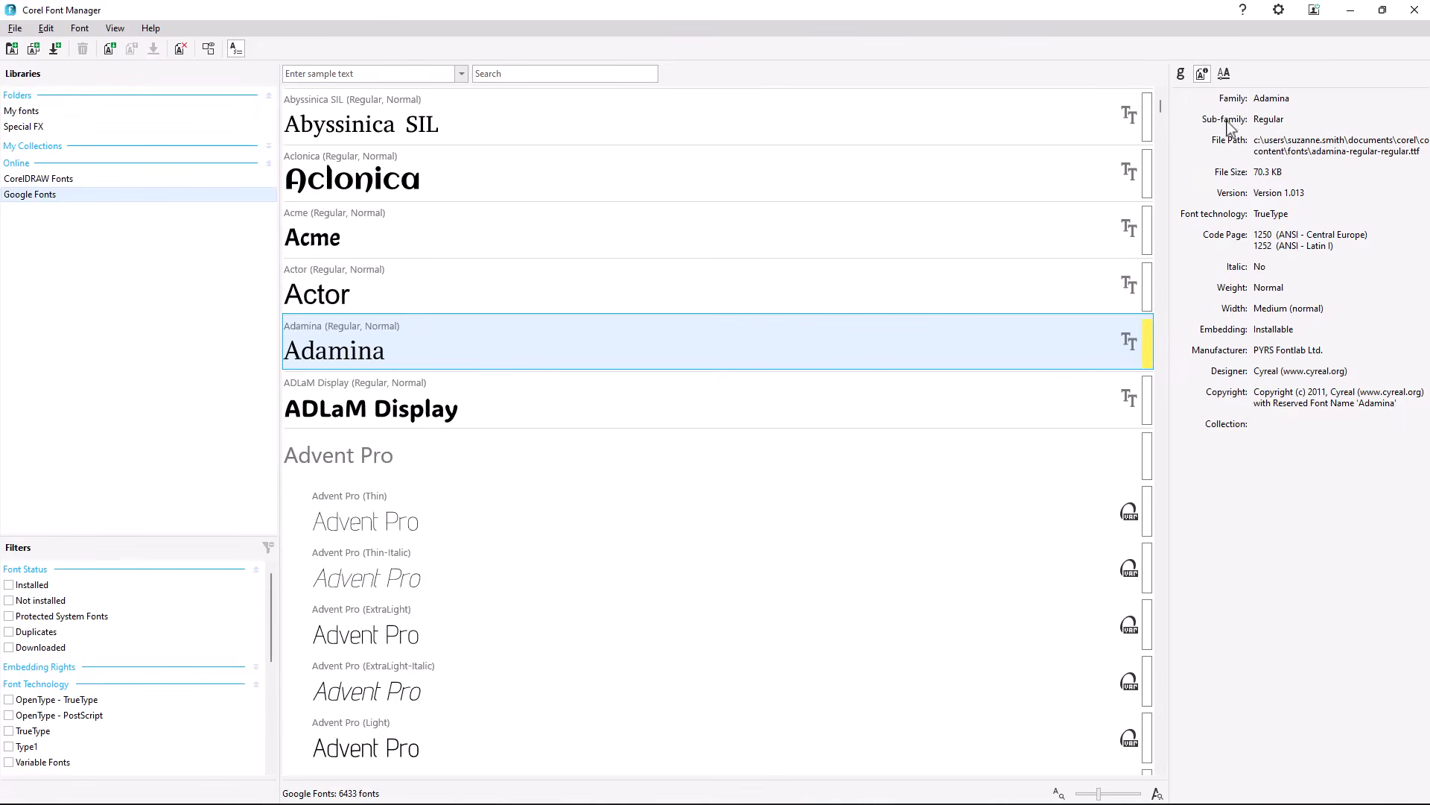
{"action": "left_click", "coordinate": [1181, 74]}
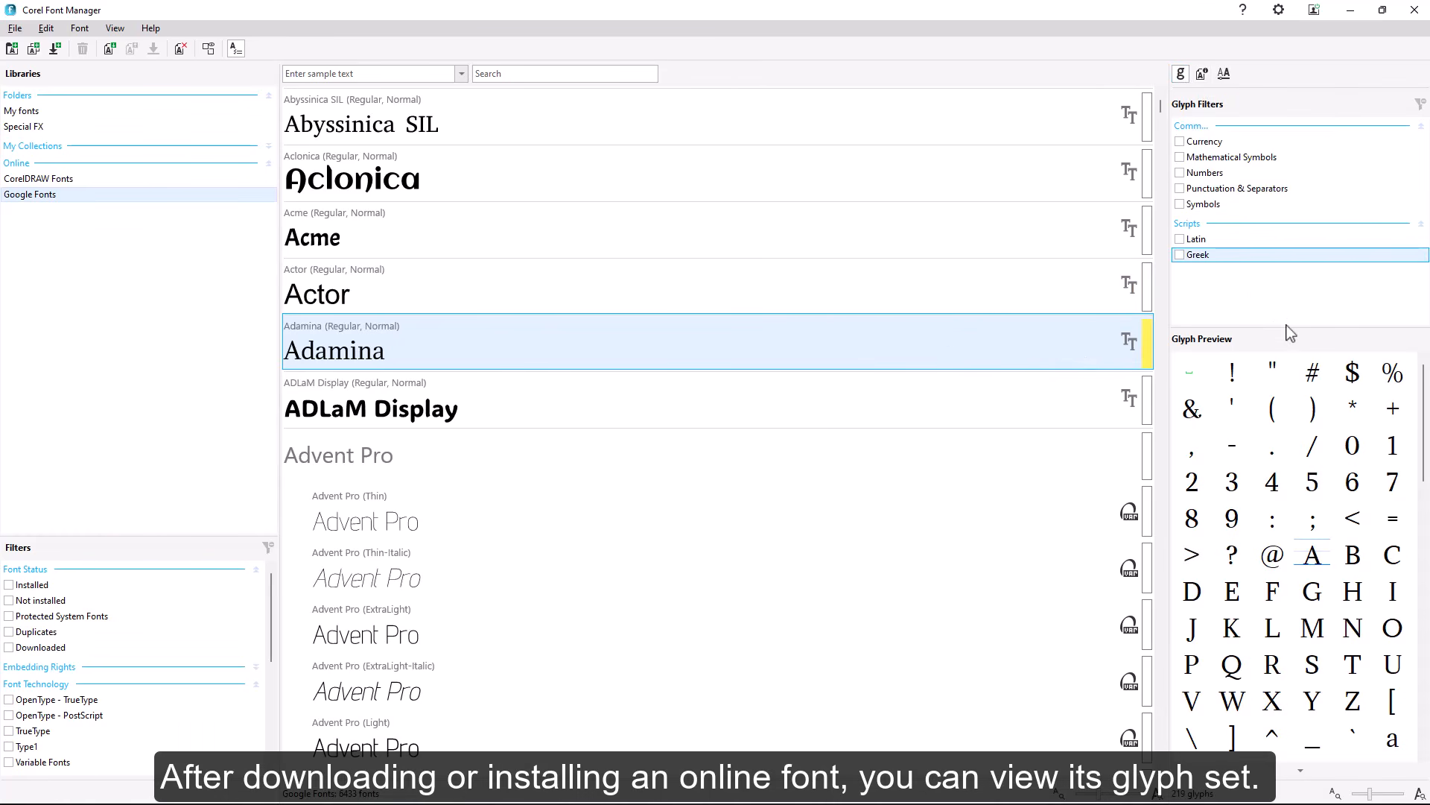
{"action": "left_click_drag", "start_coordinate": [1285, 328], "coordinate": [1280, 280]}
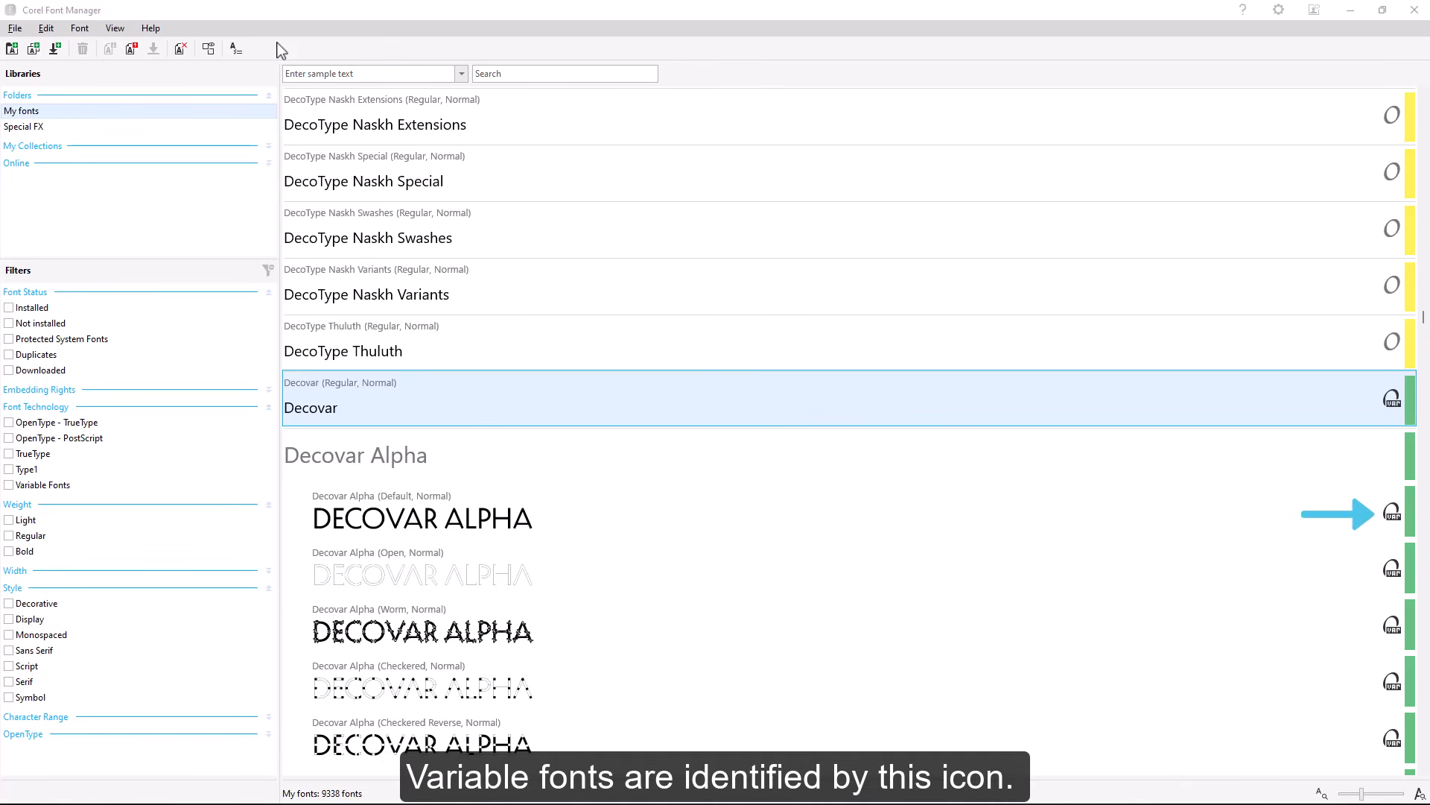
Filter My fonts by the Variable Fonts technology and select Bahnschrift (SemiCondensed, Normal)
{"action": "left_click", "coordinate": [10, 488]}
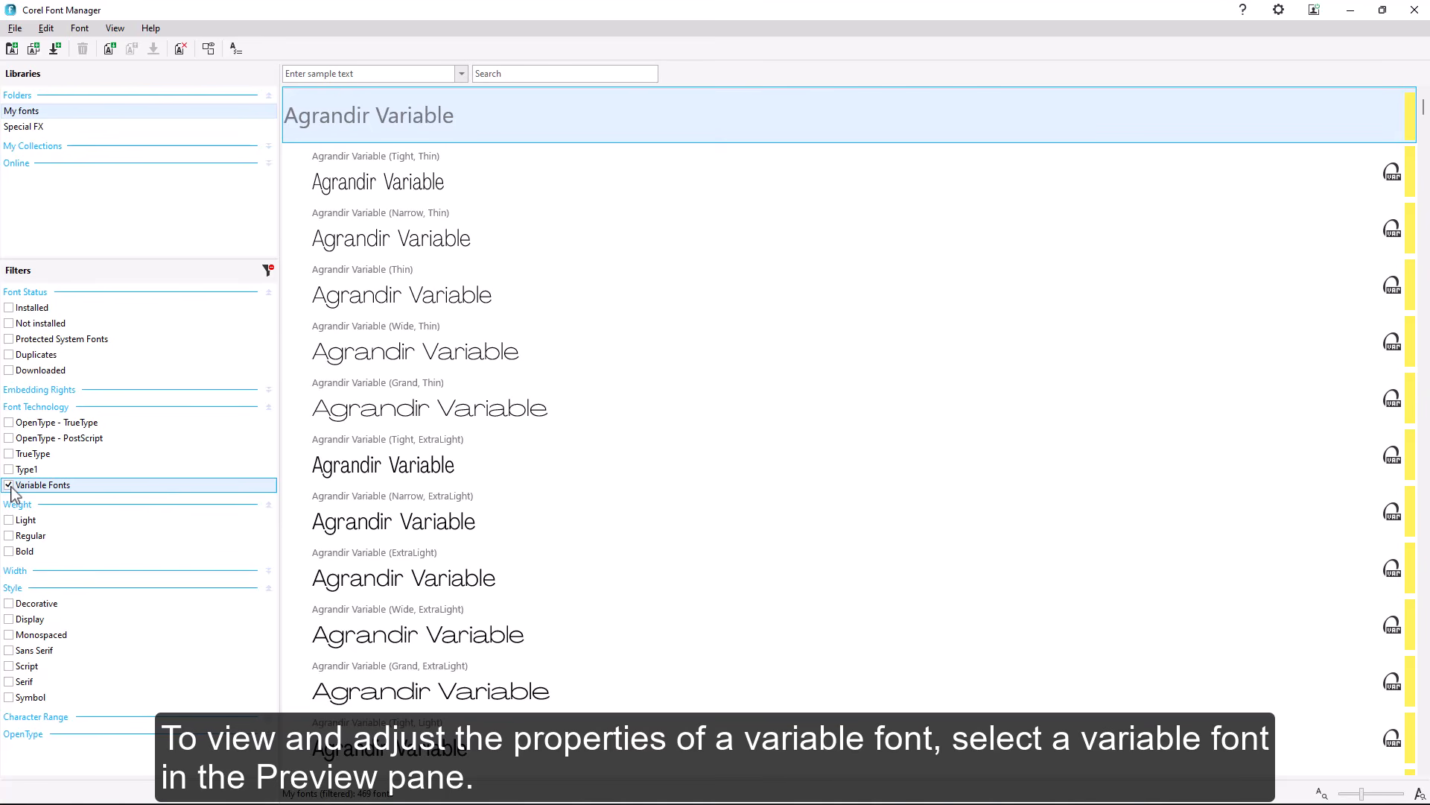
{"action": "scroll", "coordinate": [514, 406], "scroll_direction": "down", "scroll_amount": 6}
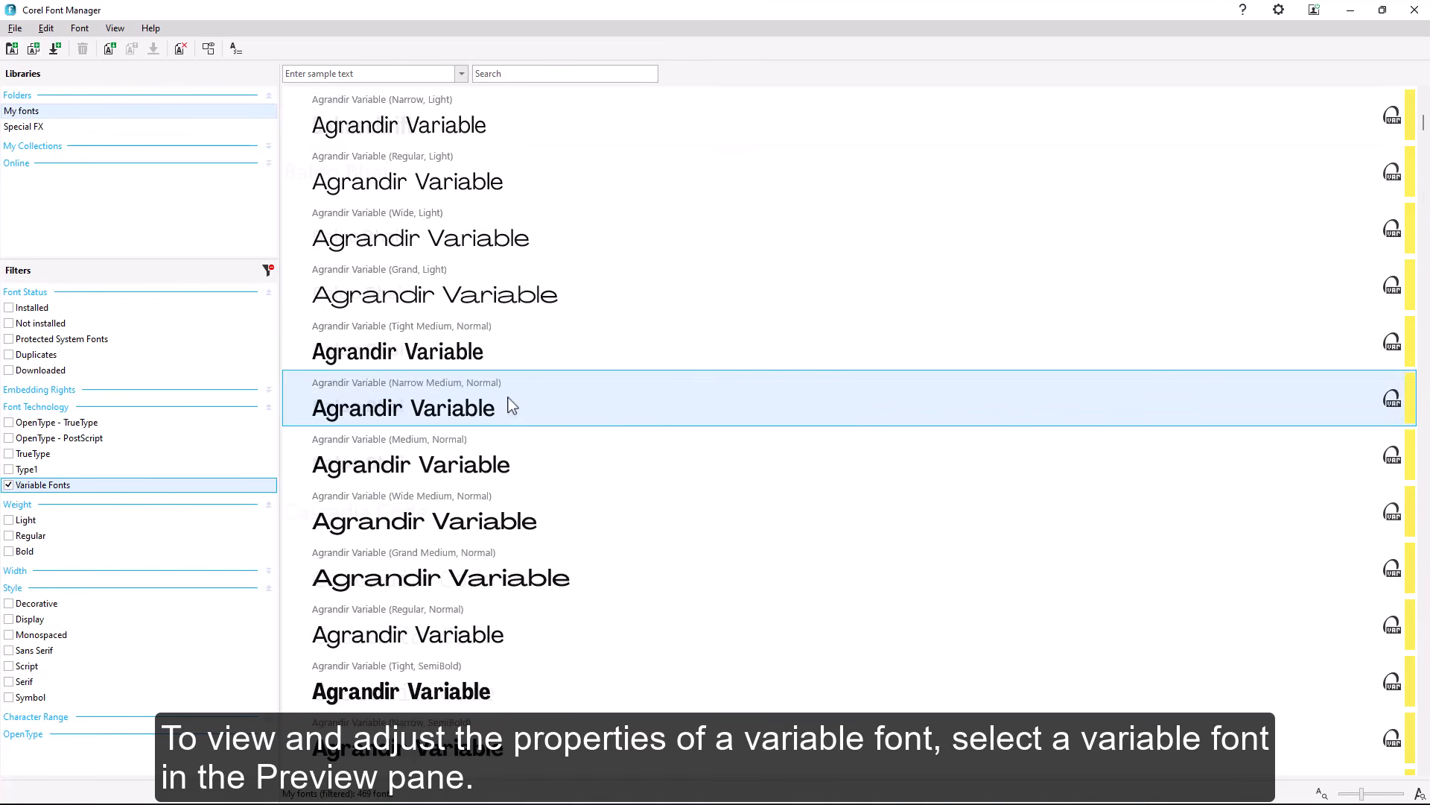
{"action": "scroll", "coordinate": [511, 406], "scroll_direction": "down", "scroll_amount": 8}
{"action": "left_click", "coordinate": [511, 406]}
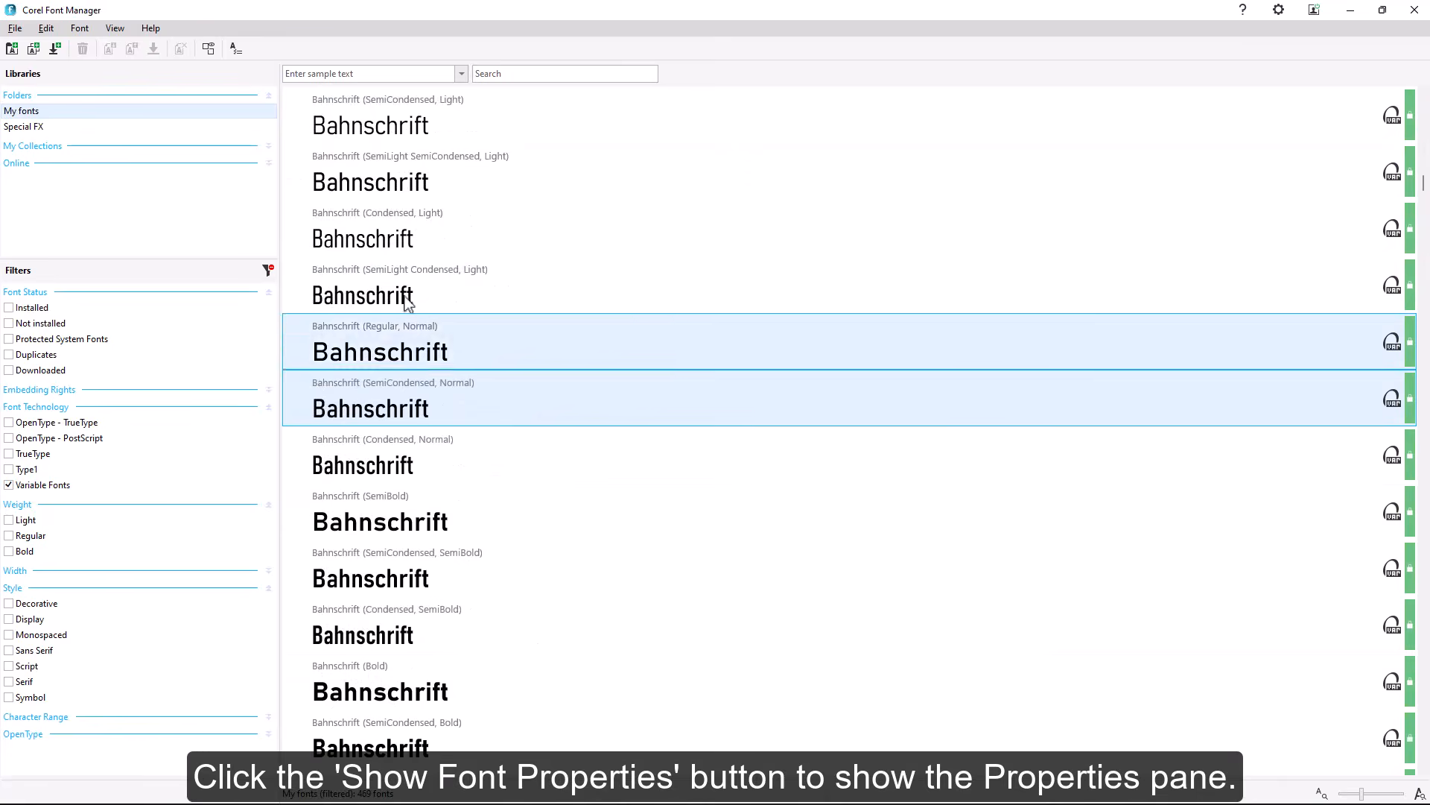
Show the variable font properties of Bahnschrift (SemiCondensed, Normal), and set Width to about 97.17 and Weight to about 342.11
{"action": "left_click", "coordinate": [236, 48]}
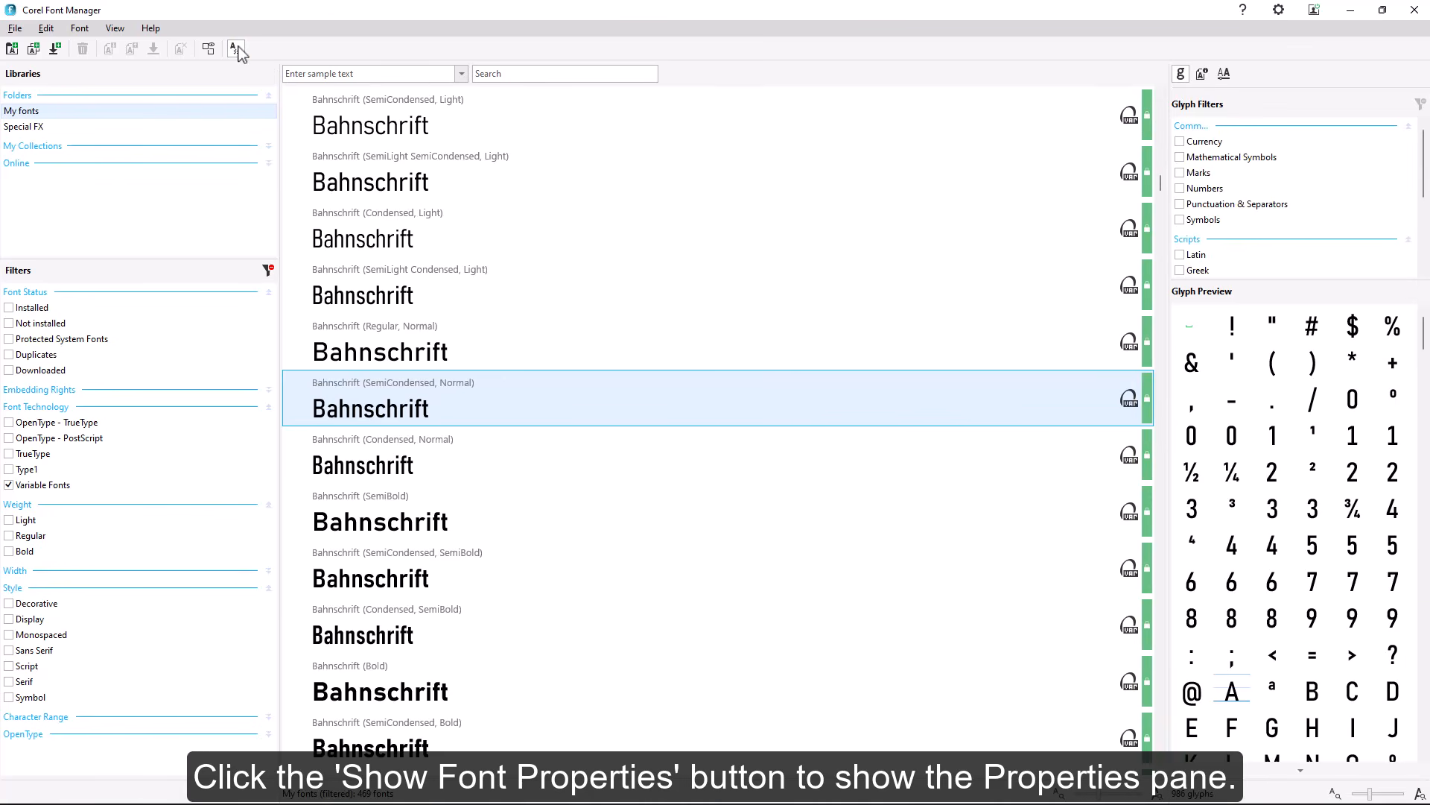
{"action": "left_click", "coordinate": [1224, 74]}
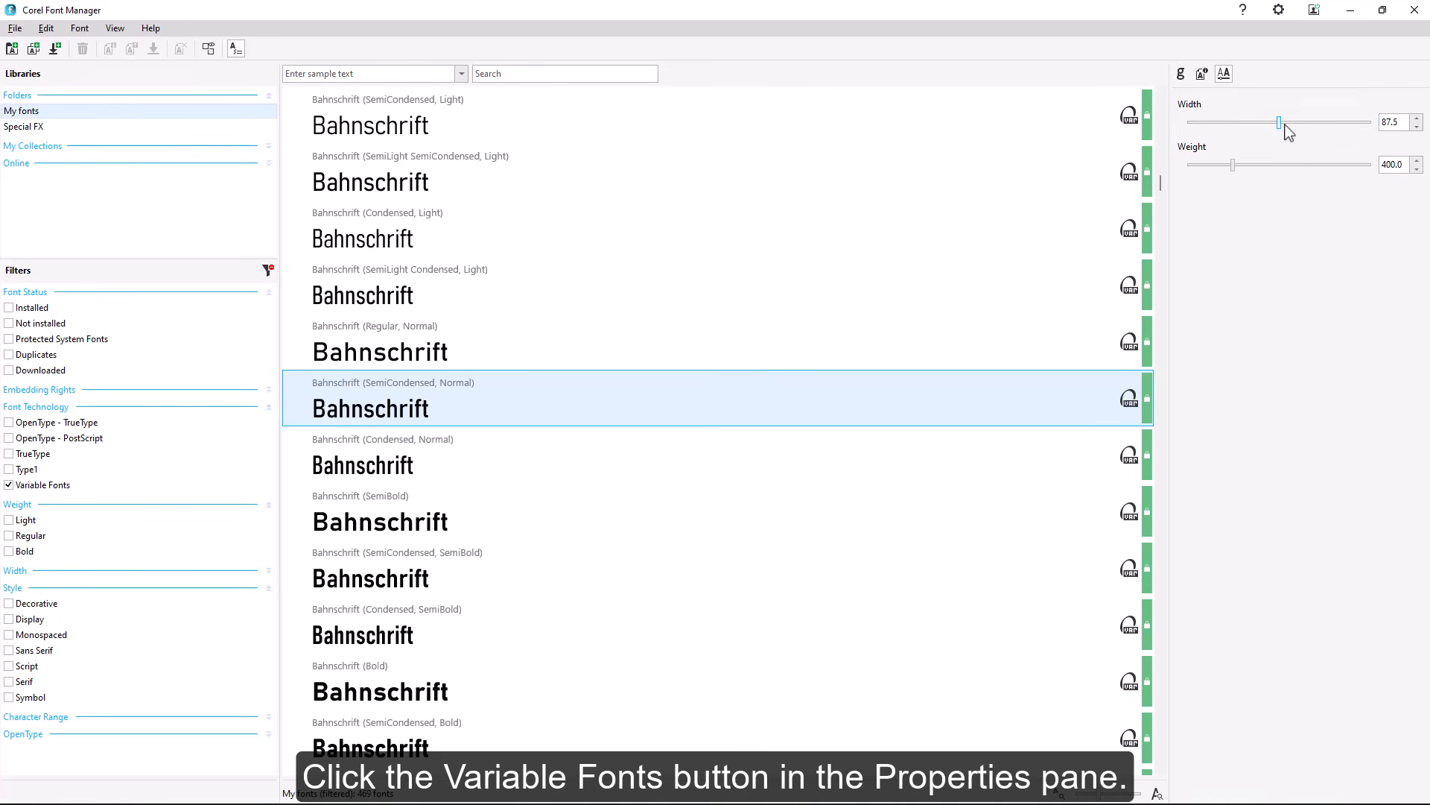
{"action": "left_click_drag", "start_coordinate": [1280, 124], "coordinate": [1344, 127]}
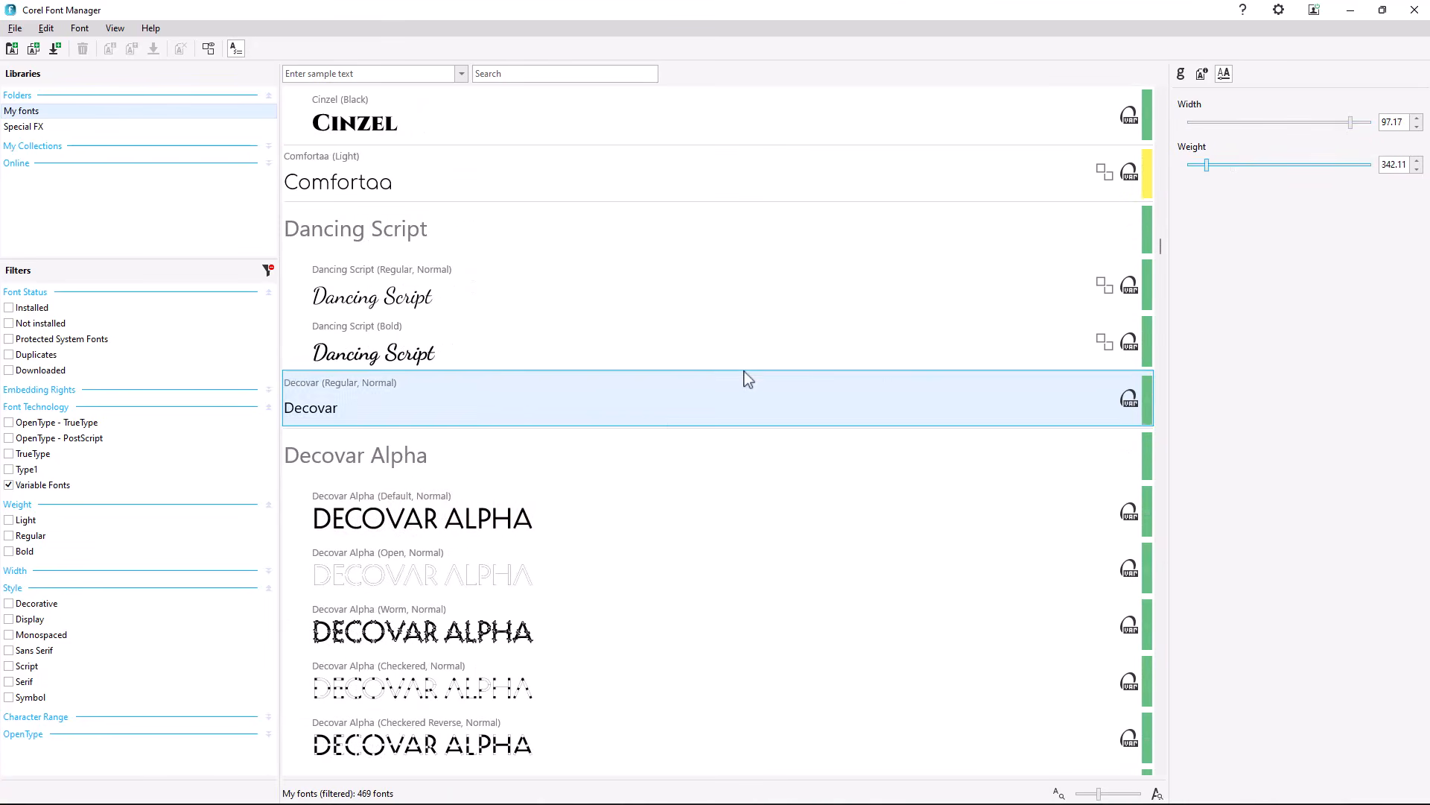
For Decovar Alpha (Default, Normal), set Inline to about 271.26, Worm to about 704.45 and Inline Skeleton to about 469.64, and increase Stripes
{"action": "left_click", "coordinate": [546, 514]}
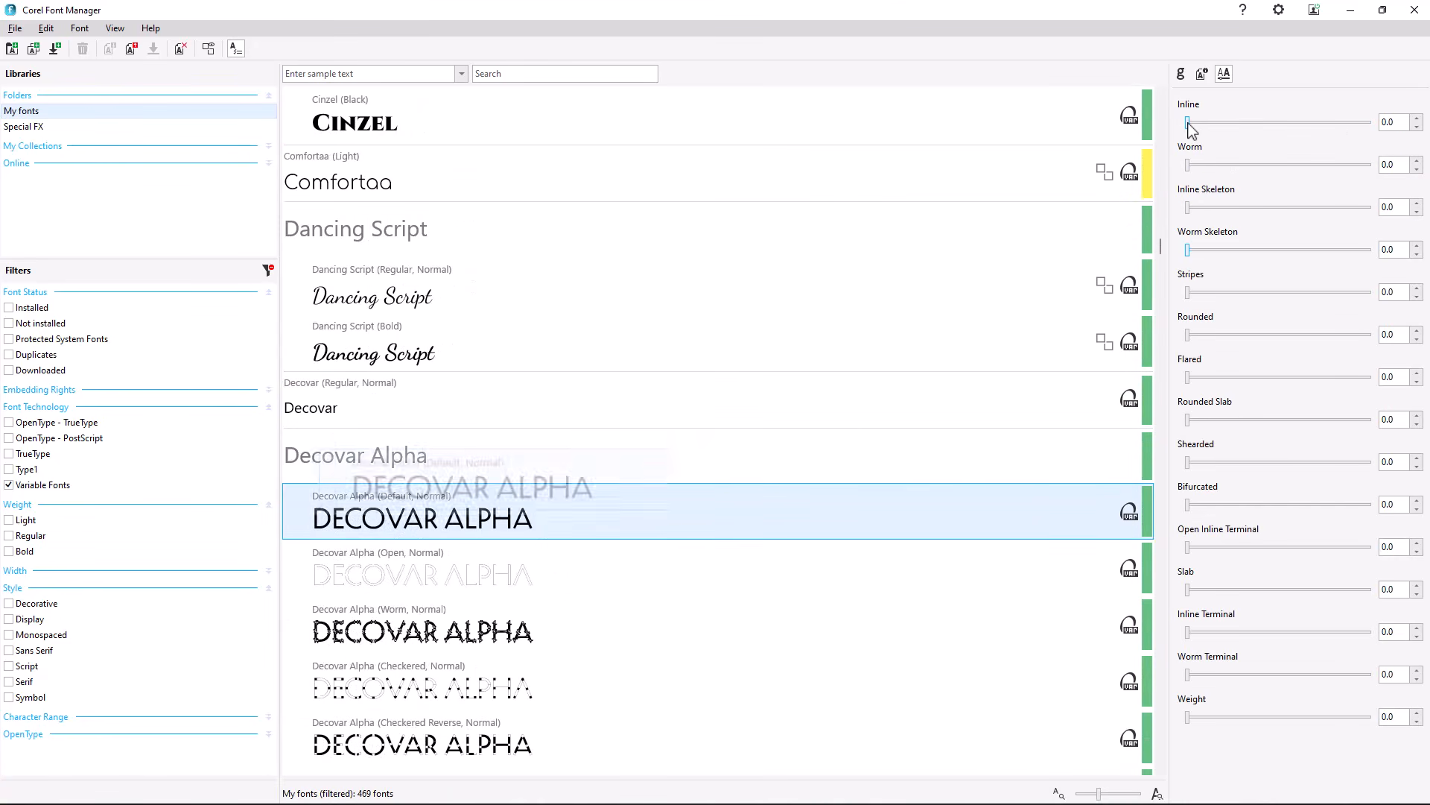
{"action": "left_click_drag", "start_coordinate": [1190, 125], "coordinate": [1317, 165]}
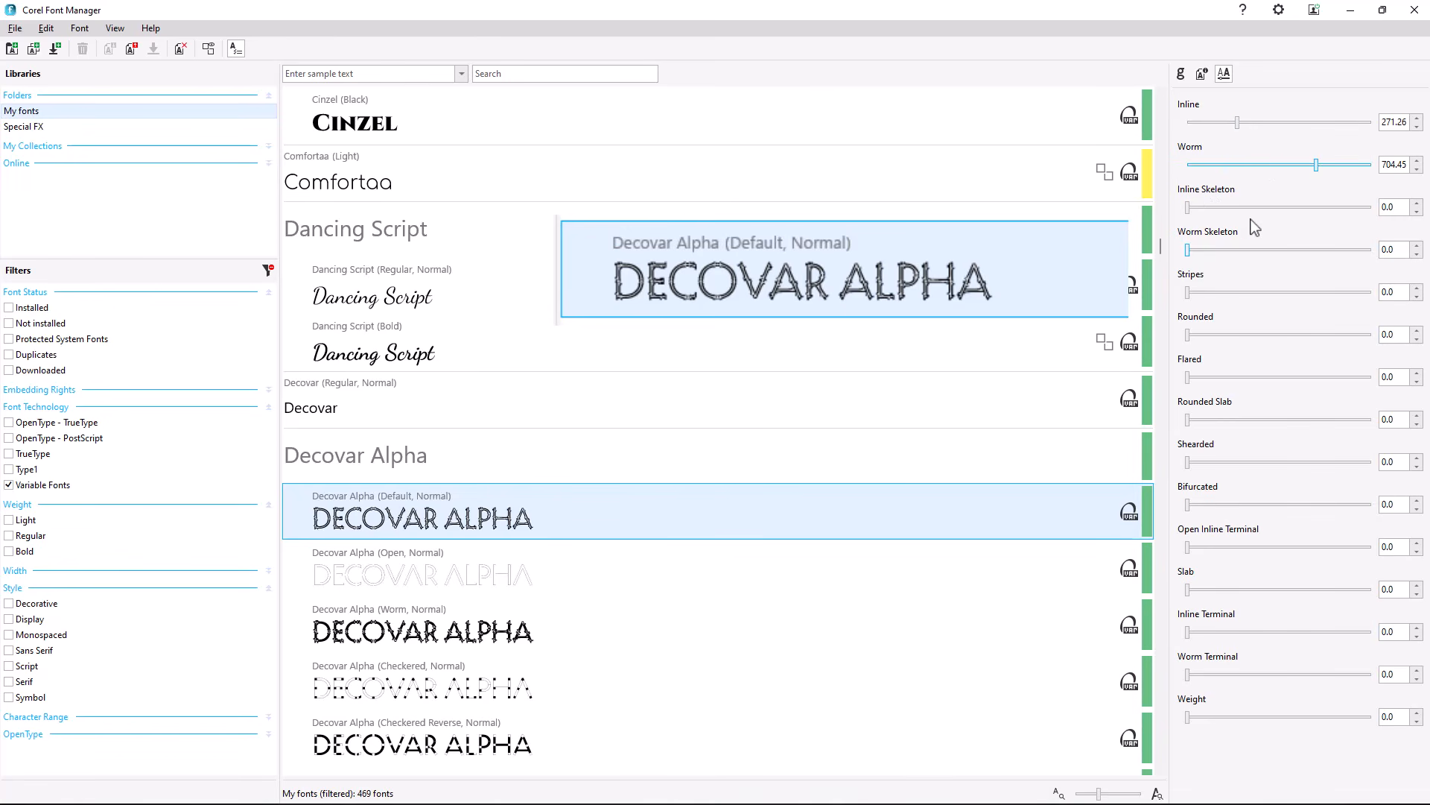
{"action": "left_click_drag", "start_coordinate": [1190, 207], "coordinate": [1274, 207]}
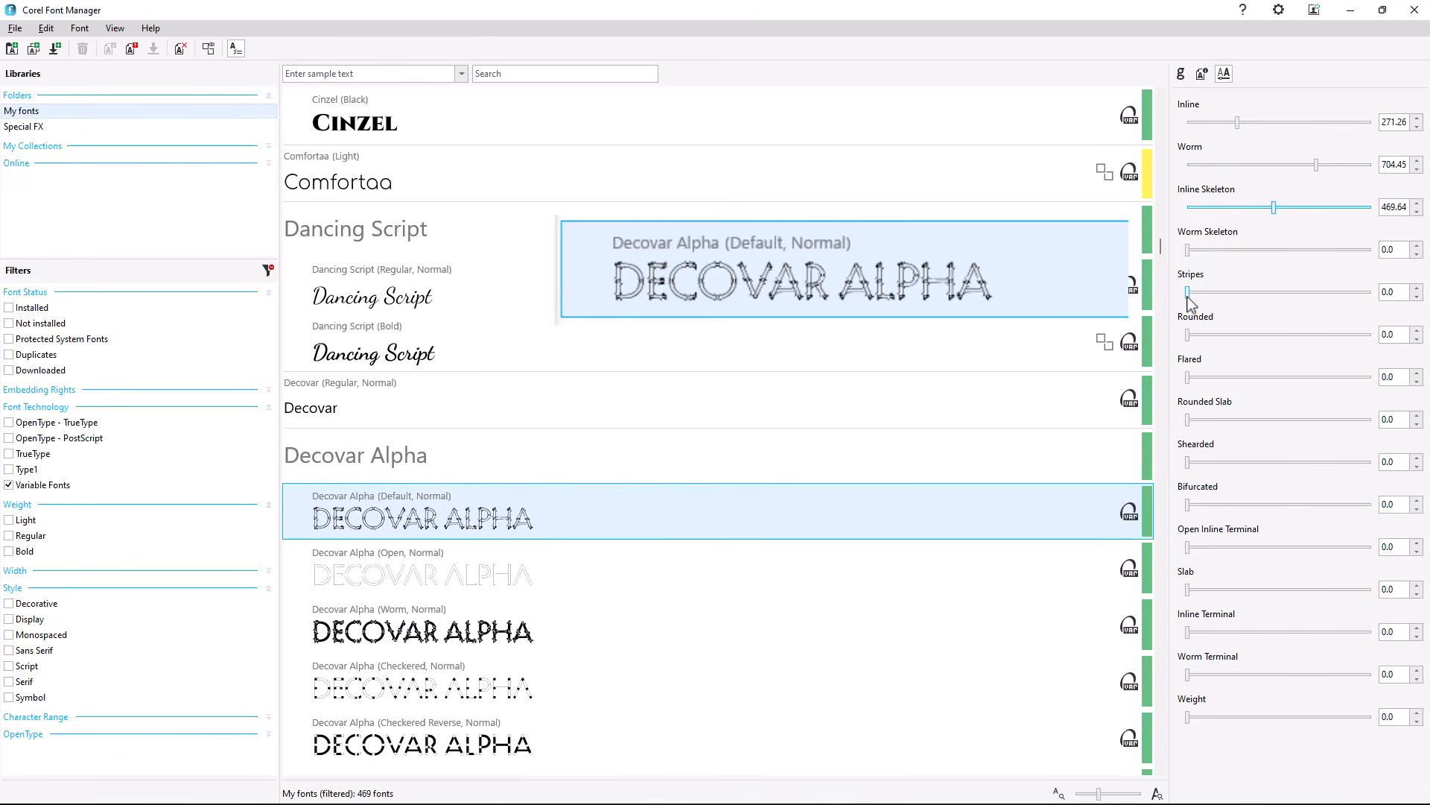
{"action": "left_click_drag", "start_coordinate": [1187, 295], "coordinate": [1275, 297]}
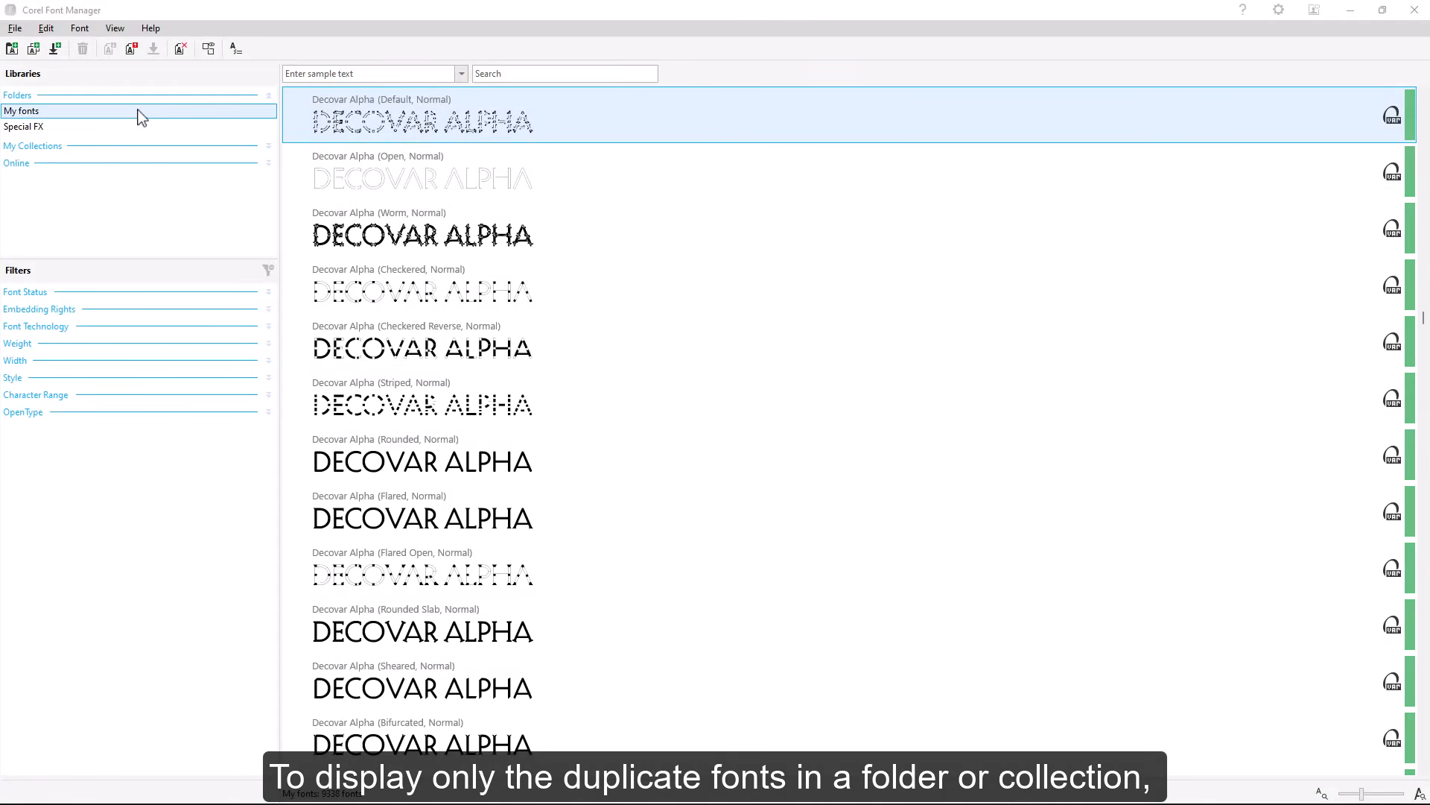
Show and hide the duplicate fonts in My fonts, and filter the list by the Duplicates font status
{"action": "left_click", "coordinate": [209, 52]}
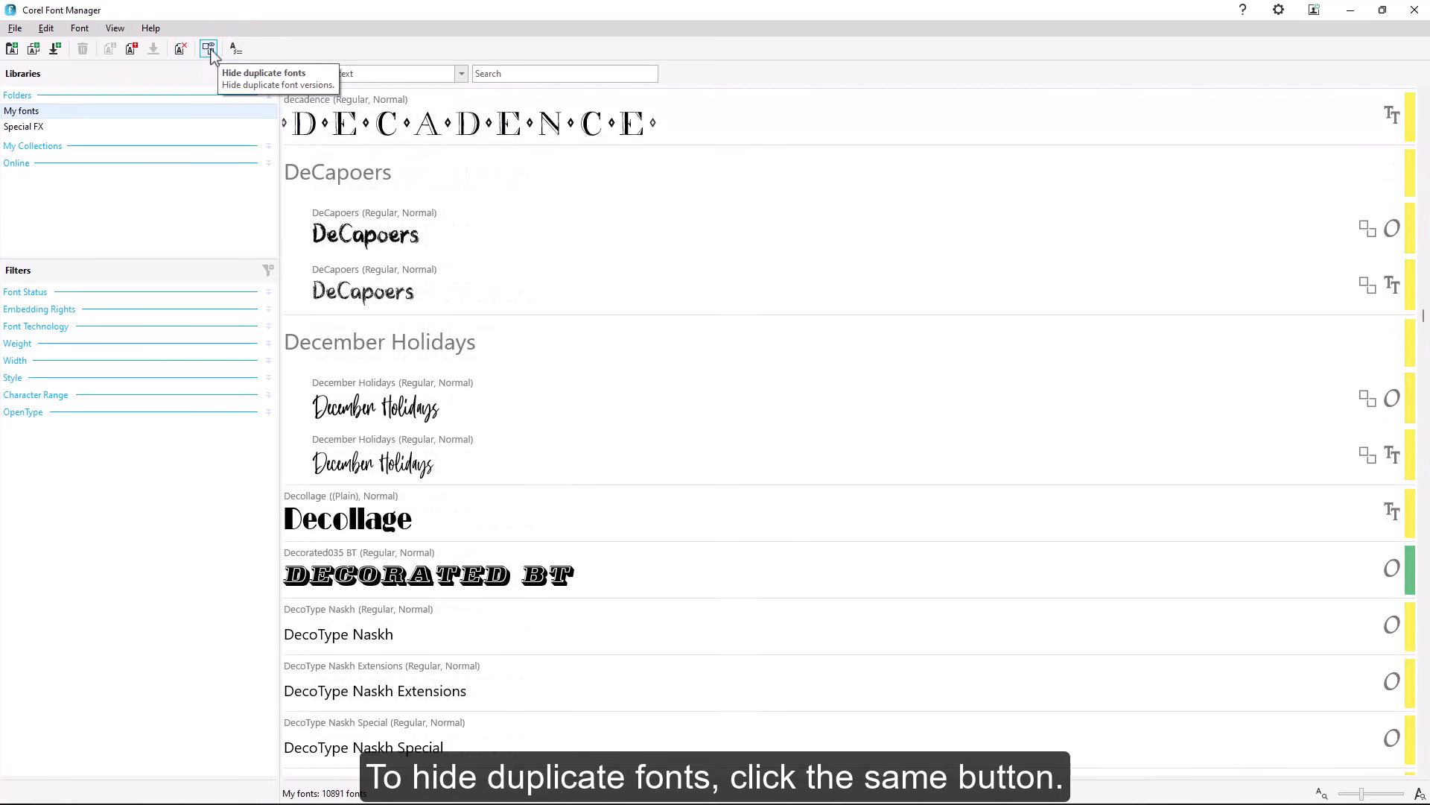
{"action": "left_click", "coordinate": [210, 51]}
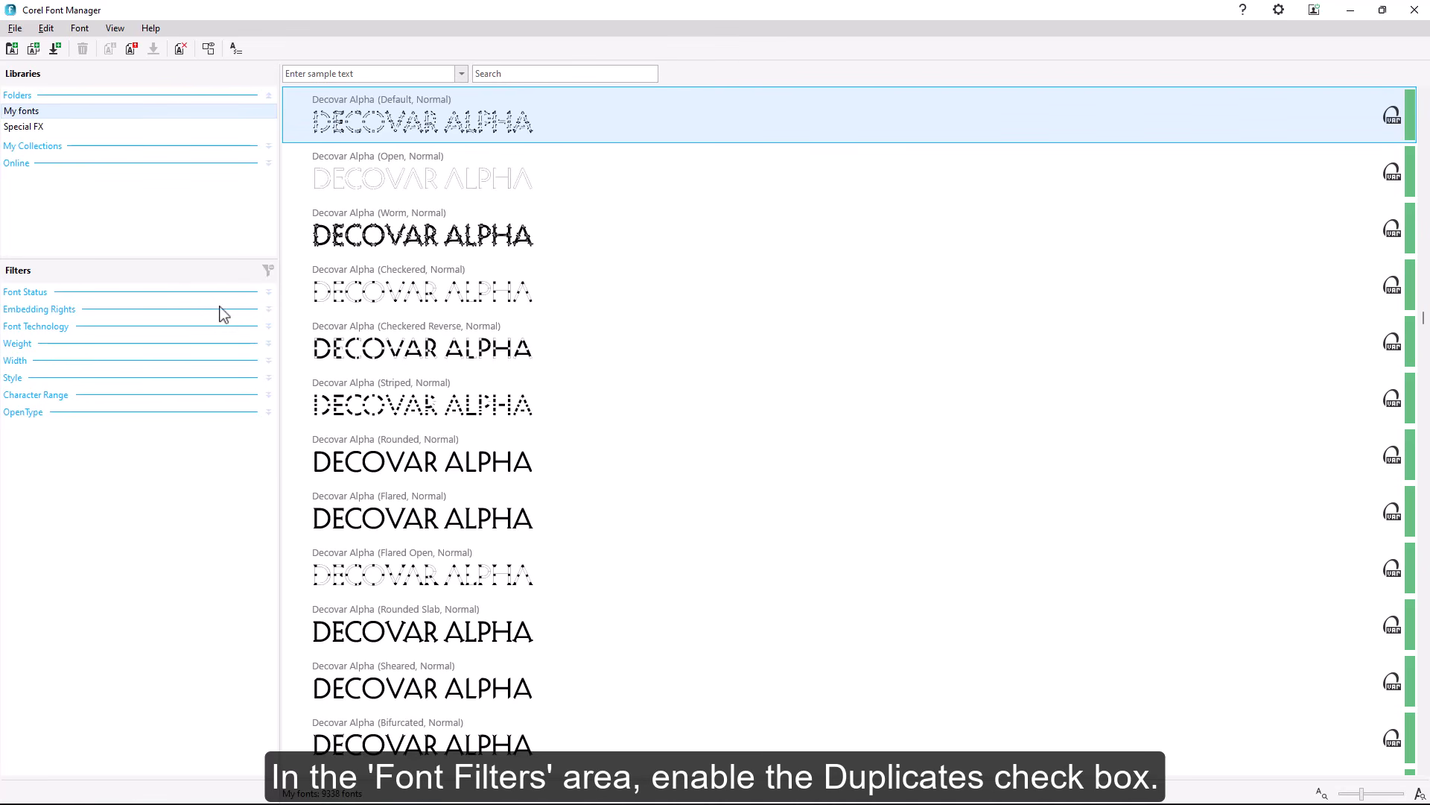
{"action": "left_click", "coordinate": [268, 292]}
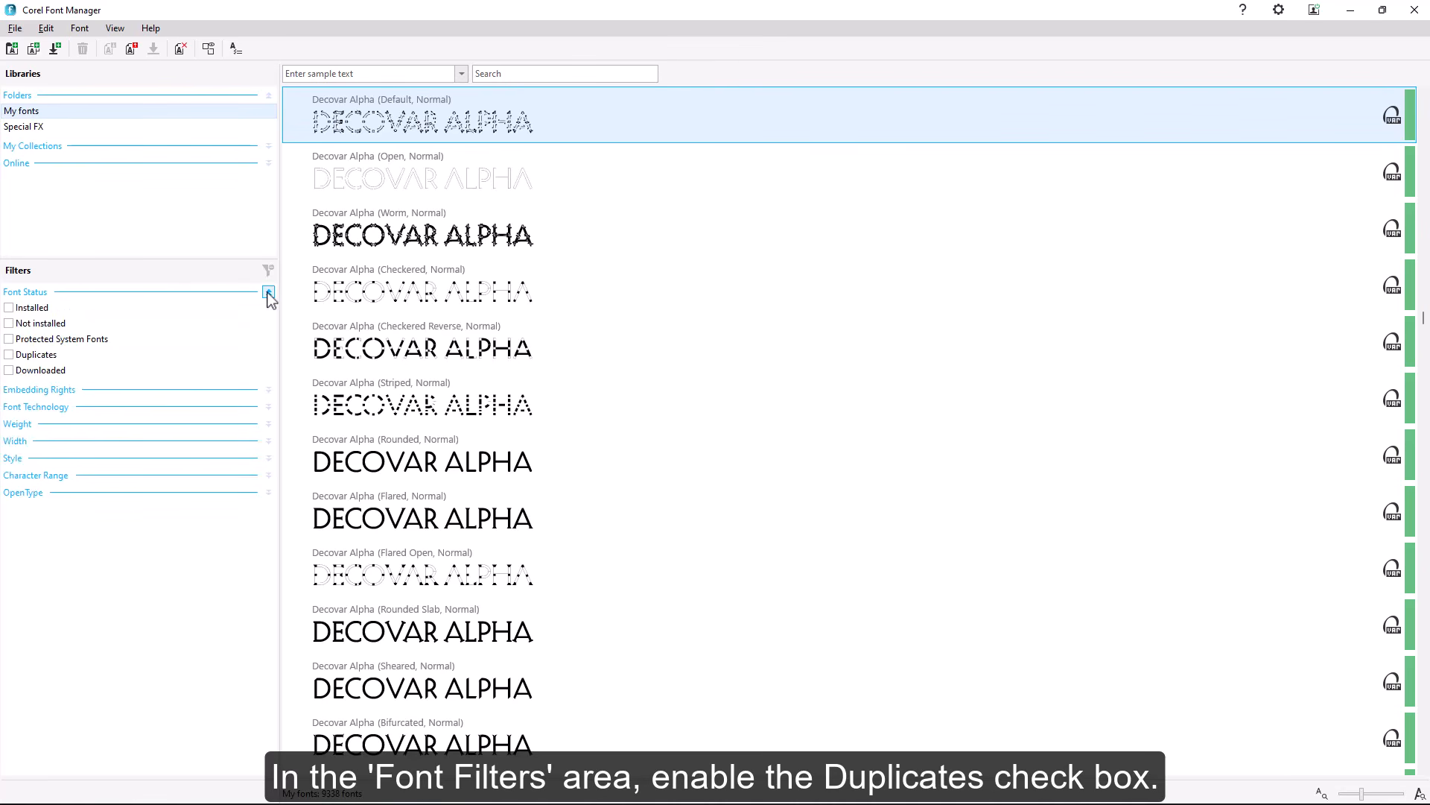
{"action": "left_click", "coordinate": [9, 355]}
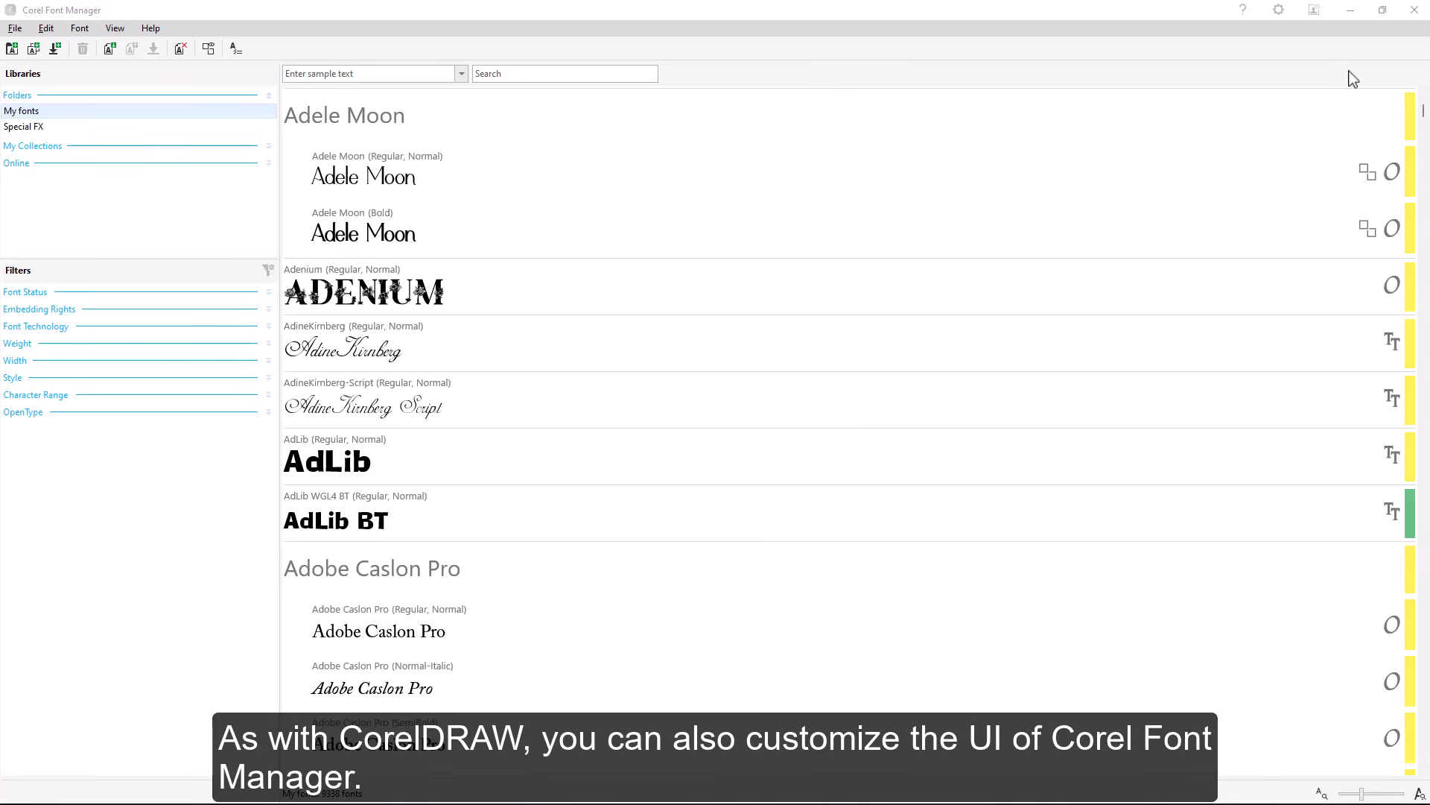
Open the appearance options, scale the interface to 175%, and reset the size to its default
{"action": "left_click", "coordinate": [1280, 12]}
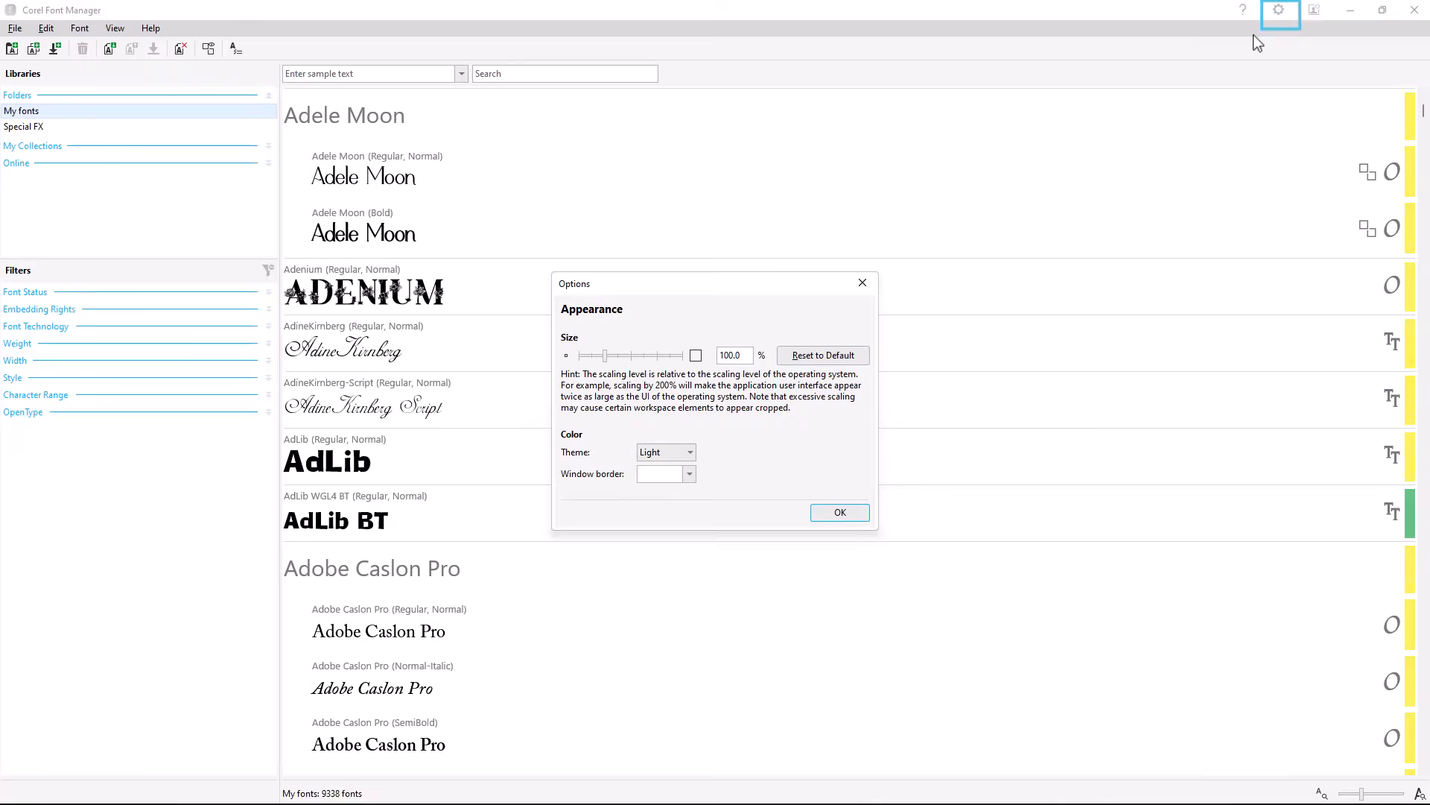
{"action": "left_click_drag", "start_coordinate": [739, 284], "coordinate": [775, 228]}
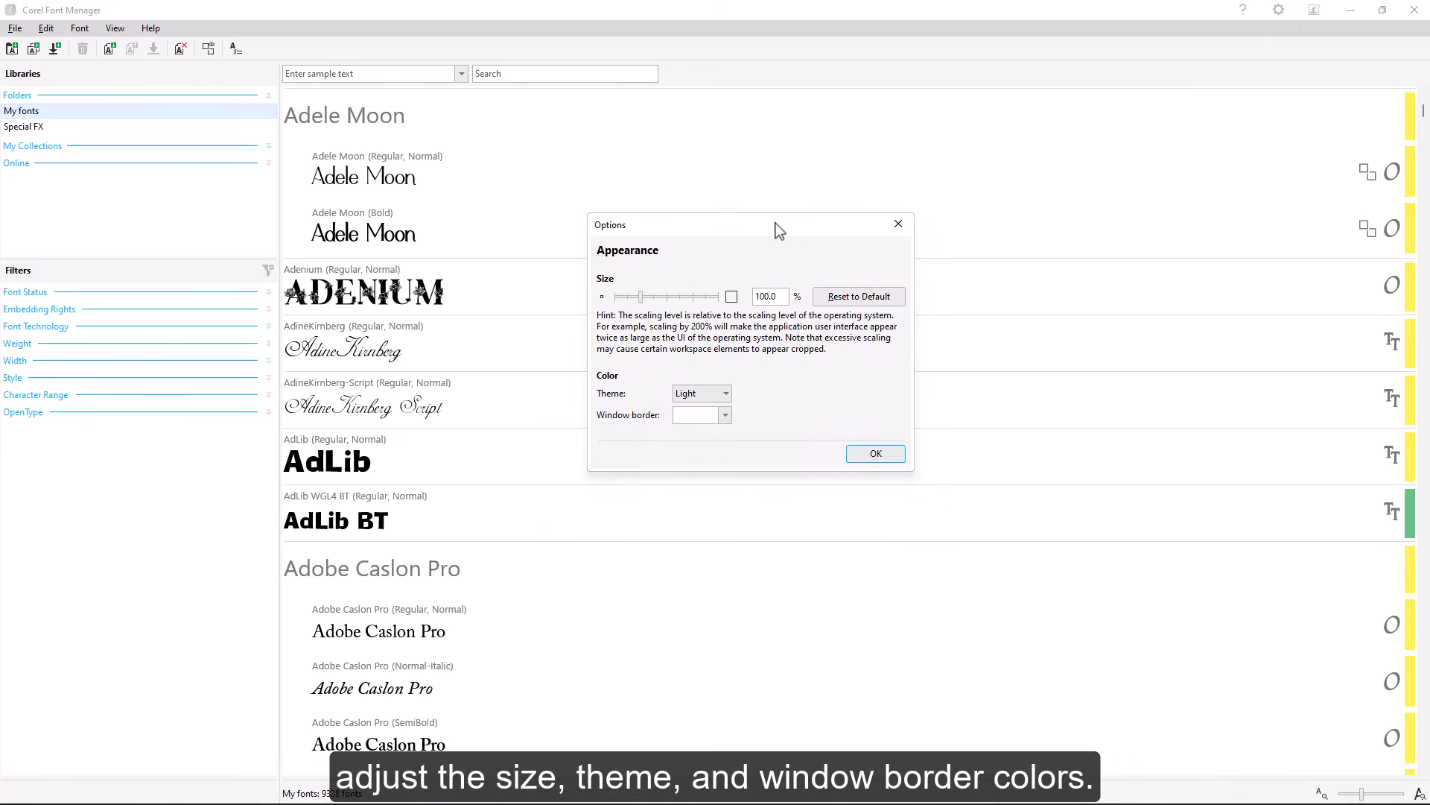
{"action": "left_click_drag", "start_coordinate": [641, 298], "coordinate": [725, 334]}
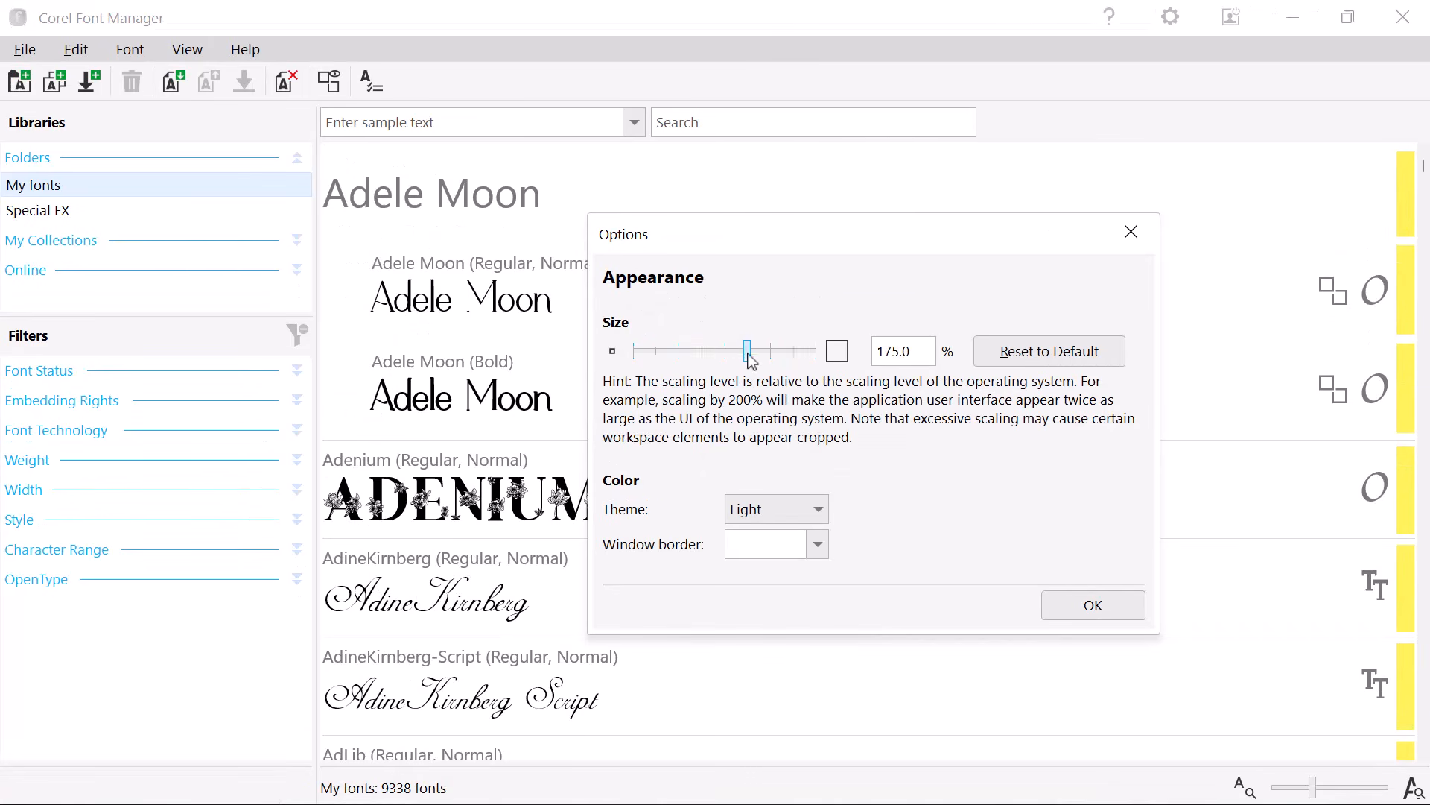
{"action": "left_click", "coordinate": [1044, 354]}
Try the Dark color theme for the interface and switch the theme to Medium
{"action": "left_click", "coordinate": [726, 395]}
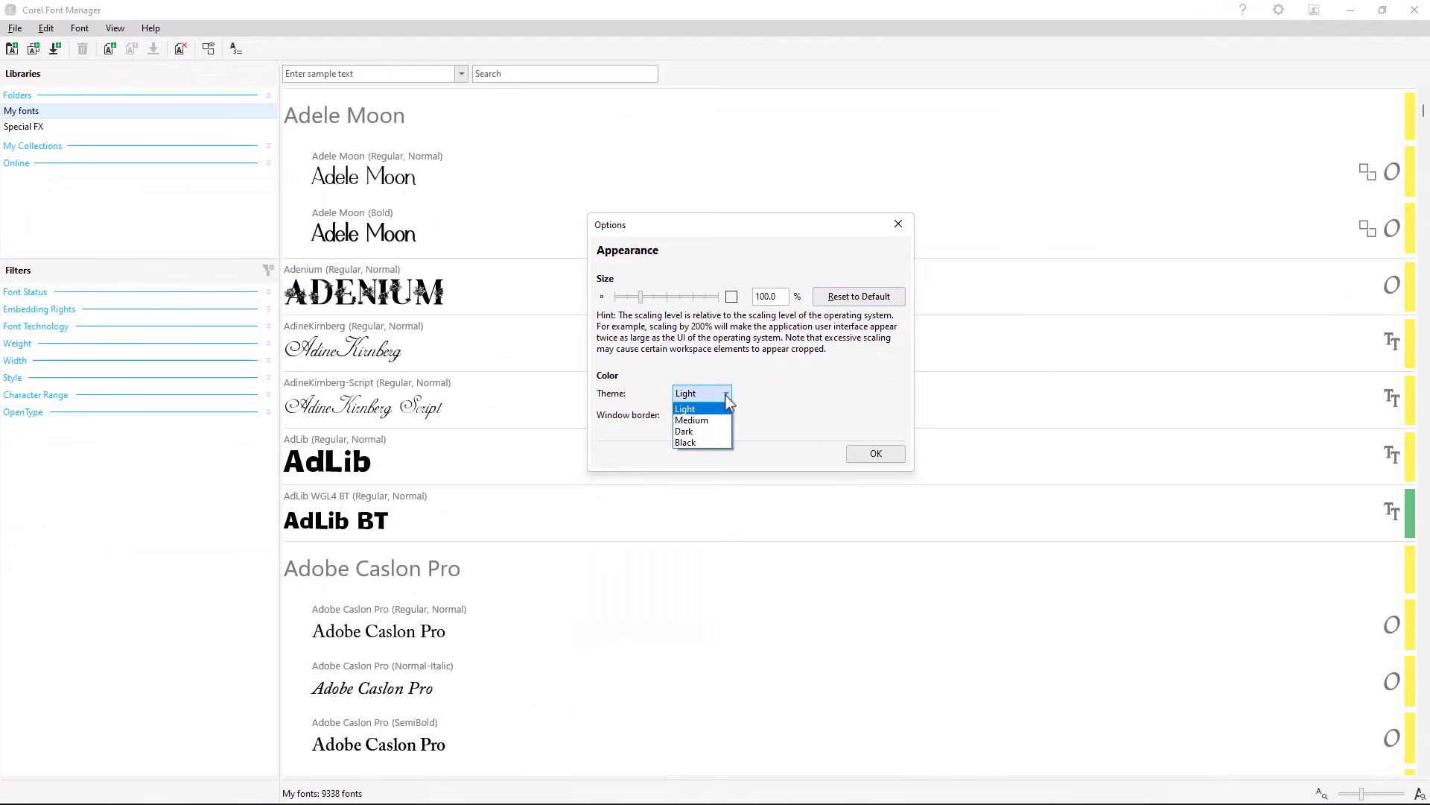
{"action": "left_click", "coordinate": [689, 430]}
{"action": "left_click", "coordinate": [727, 393]}
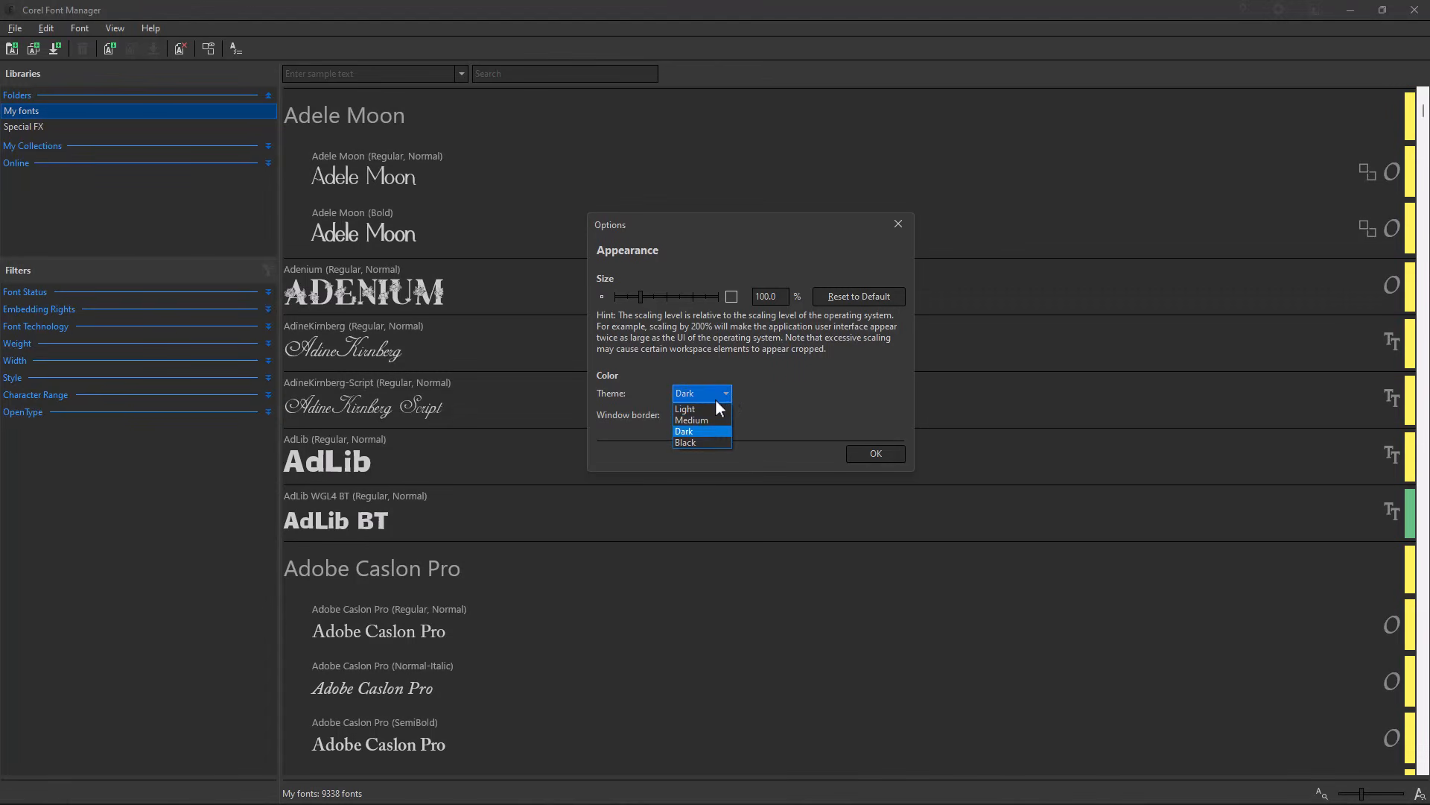
{"action": "left_click", "coordinate": [693, 420]}
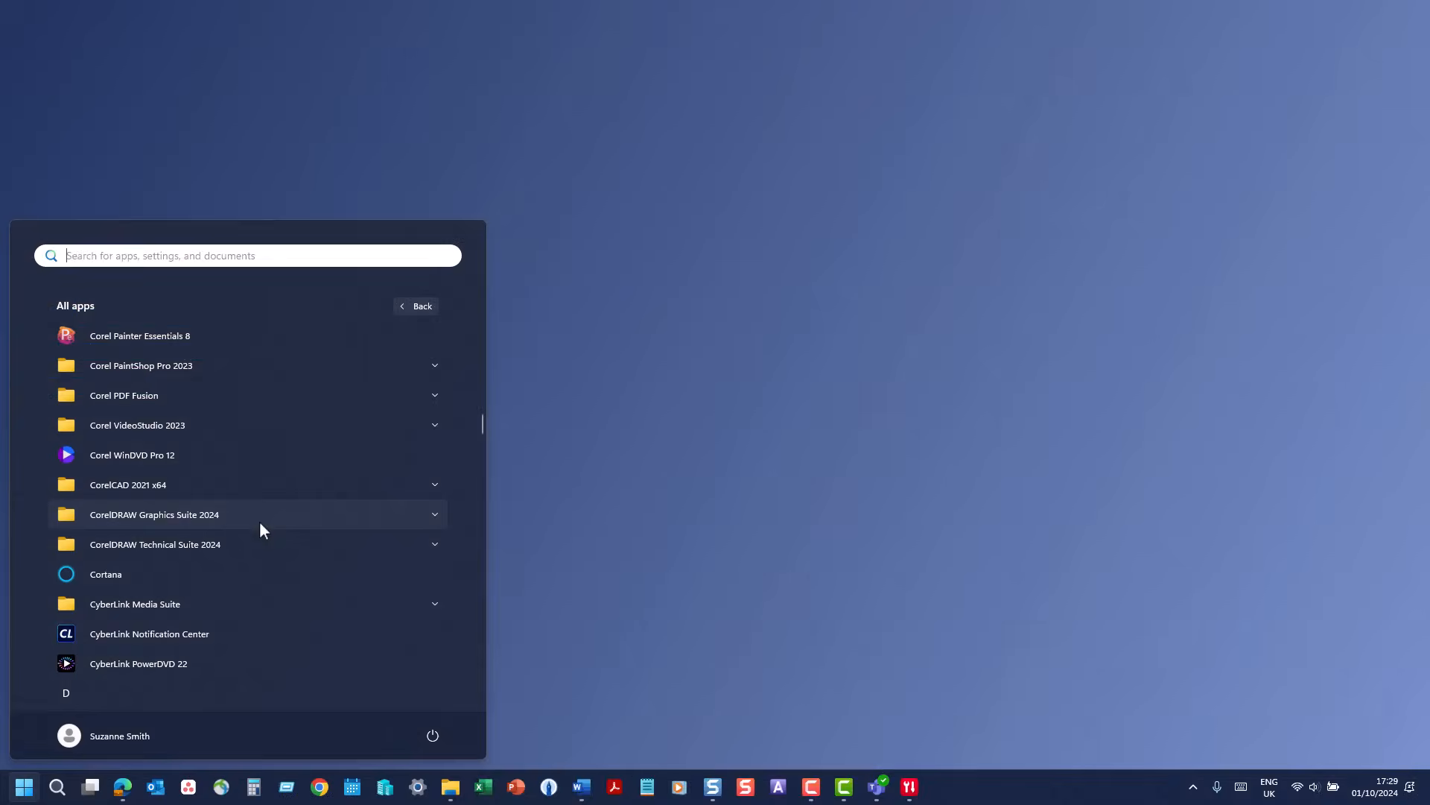
Launch Corel Font Manager 2024 from the CorelDRAW Graphics Suite 2024 group so that it offers to restore the default settings
{"action": "left_click", "coordinate": [435, 514]}
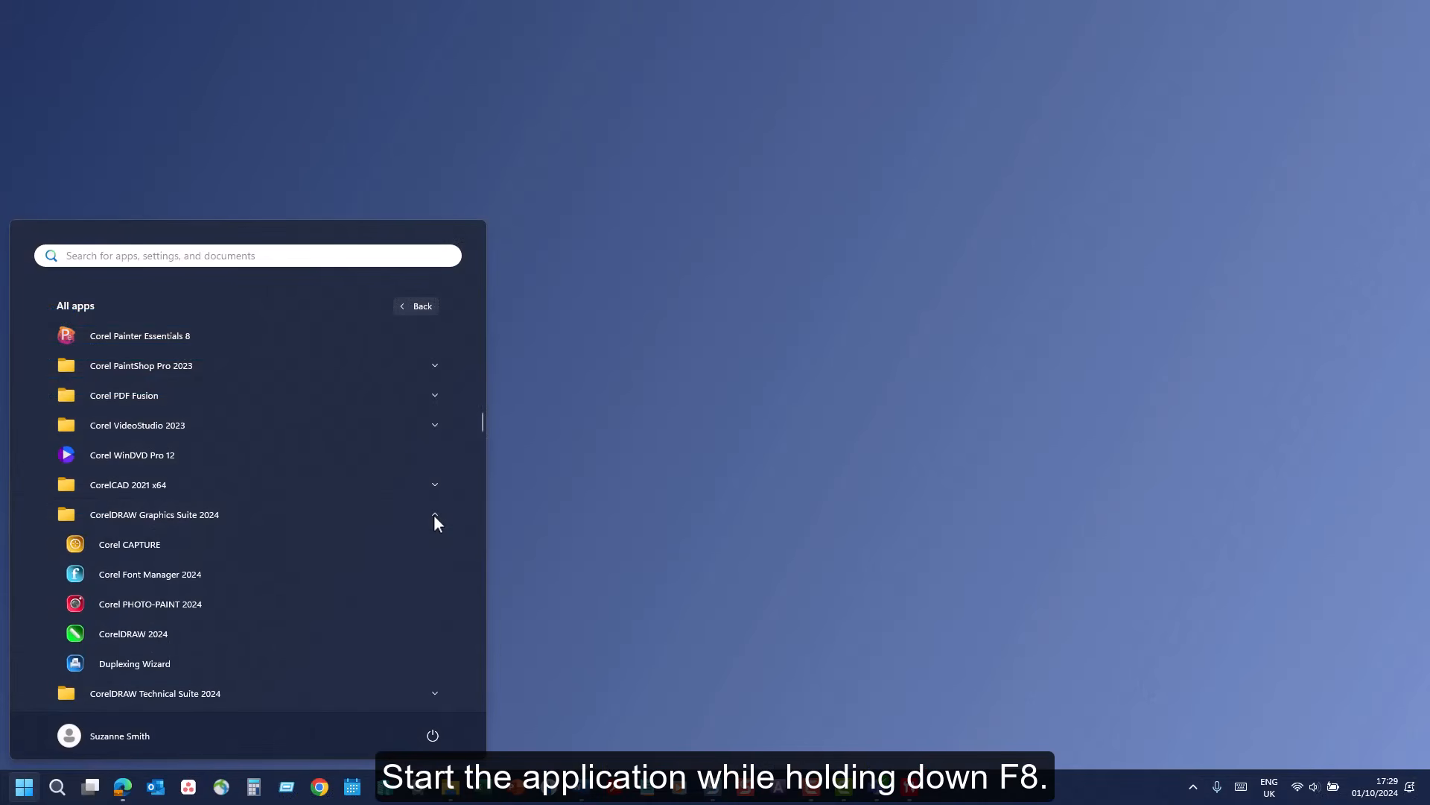
{"action": "key", "text": "F8"}
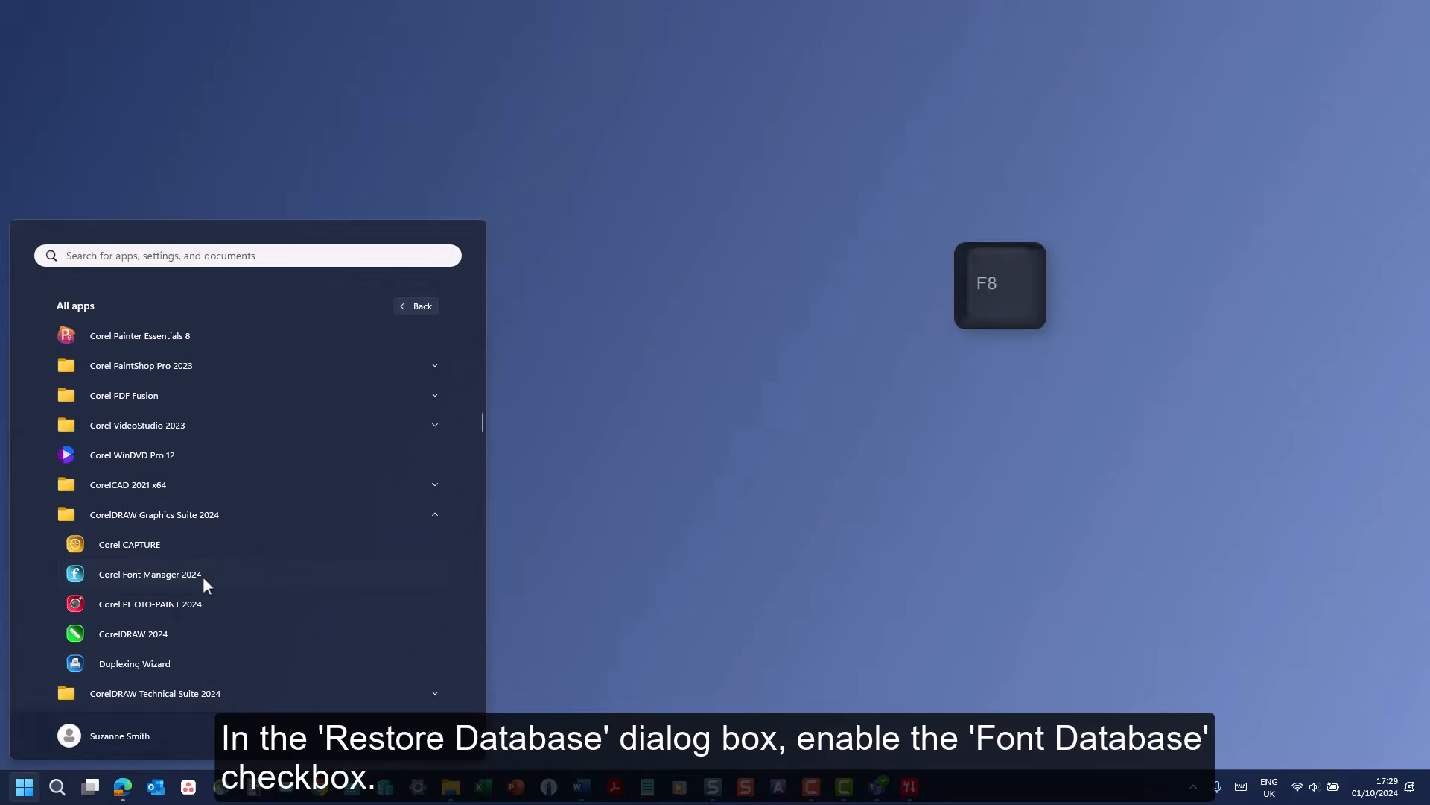
{"action": "left_click", "coordinate": [202, 576]}
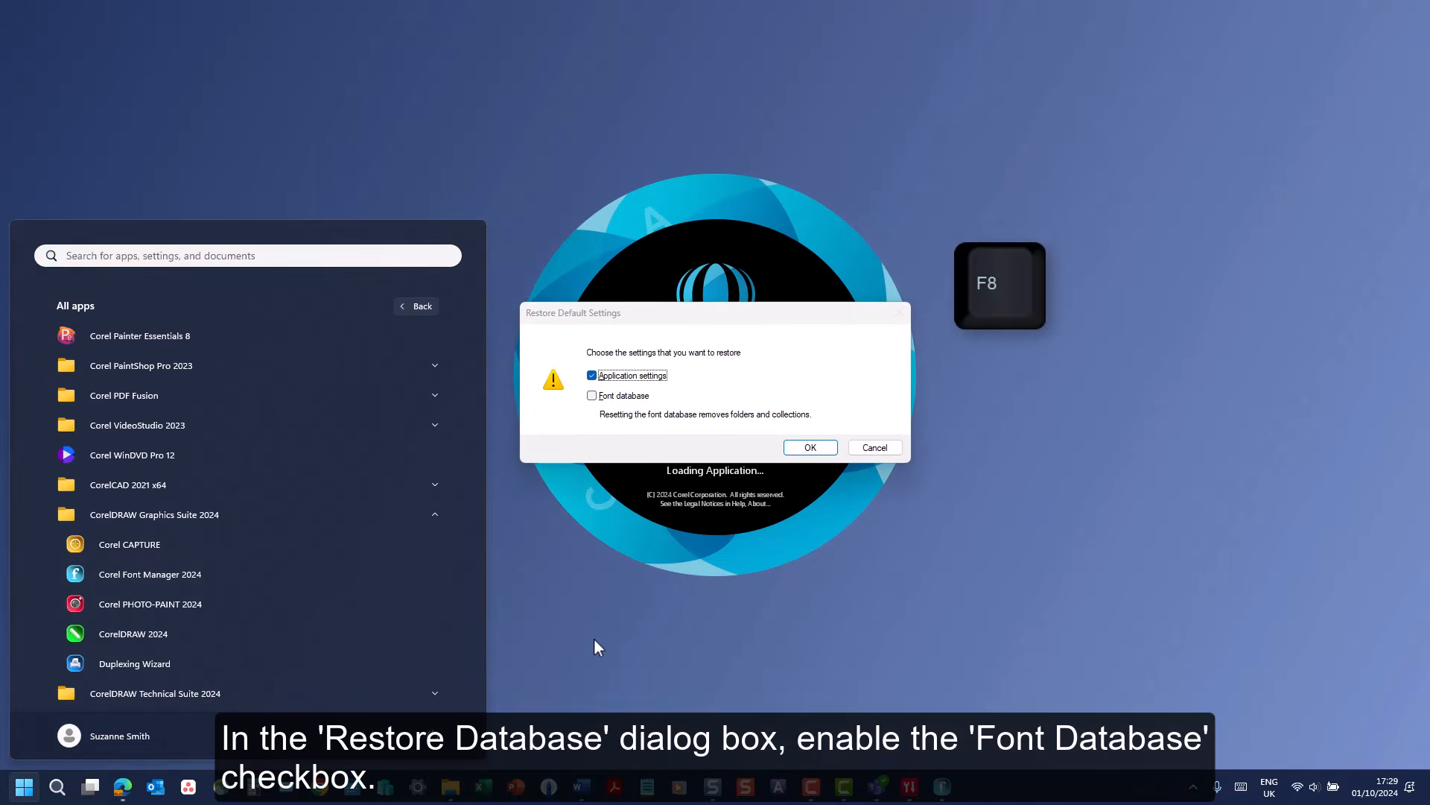
Include the font database in the default settings that are restored
{"action": "left_click", "coordinate": [592, 396]}
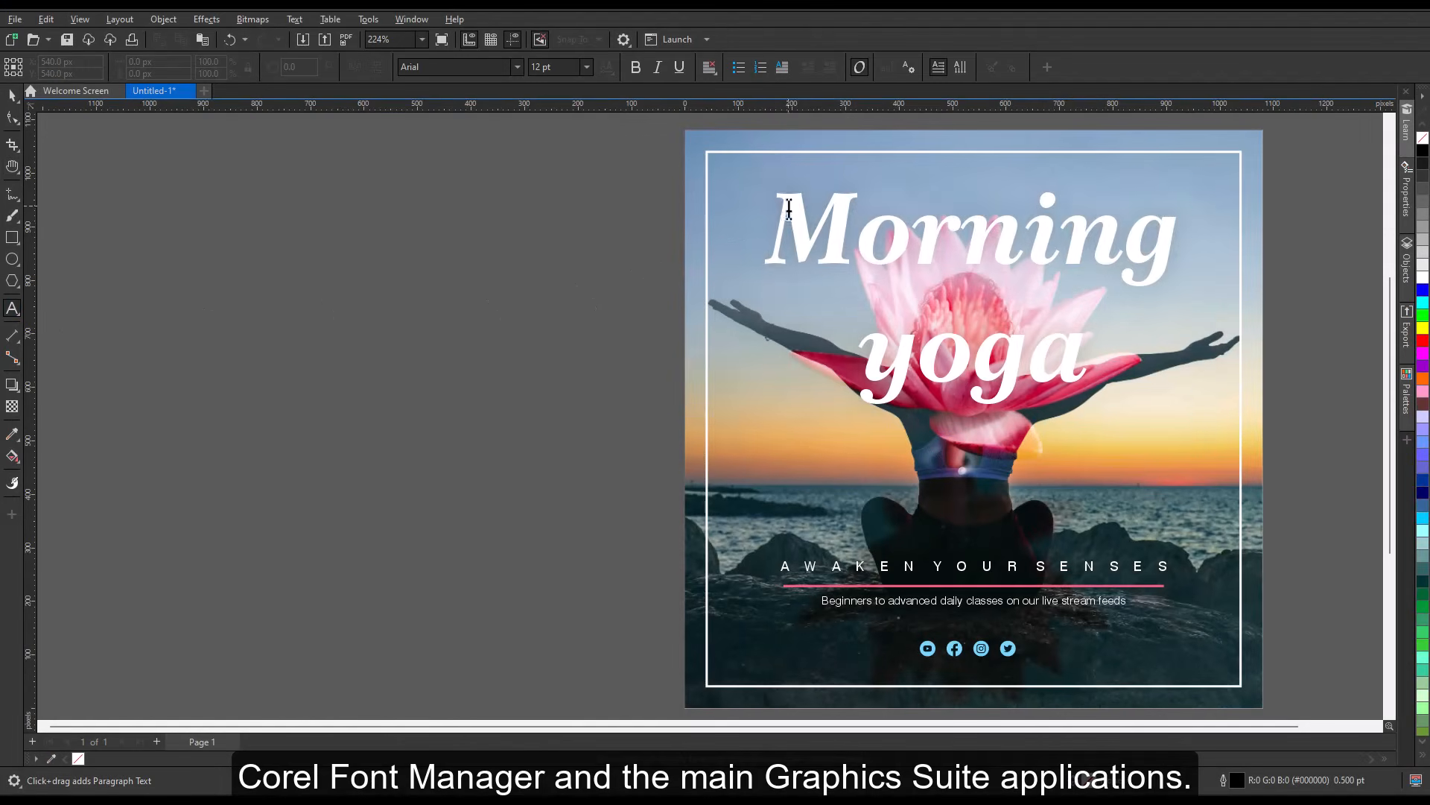
In CorelDRAW, select the "Morning yoga" headline text, open its font list and clear all font filters
{"action": "left_click_drag", "start_coordinate": [789, 209], "coordinate": [1188, 442]}
{"action": "left_click", "coordinate": [517, 67]}
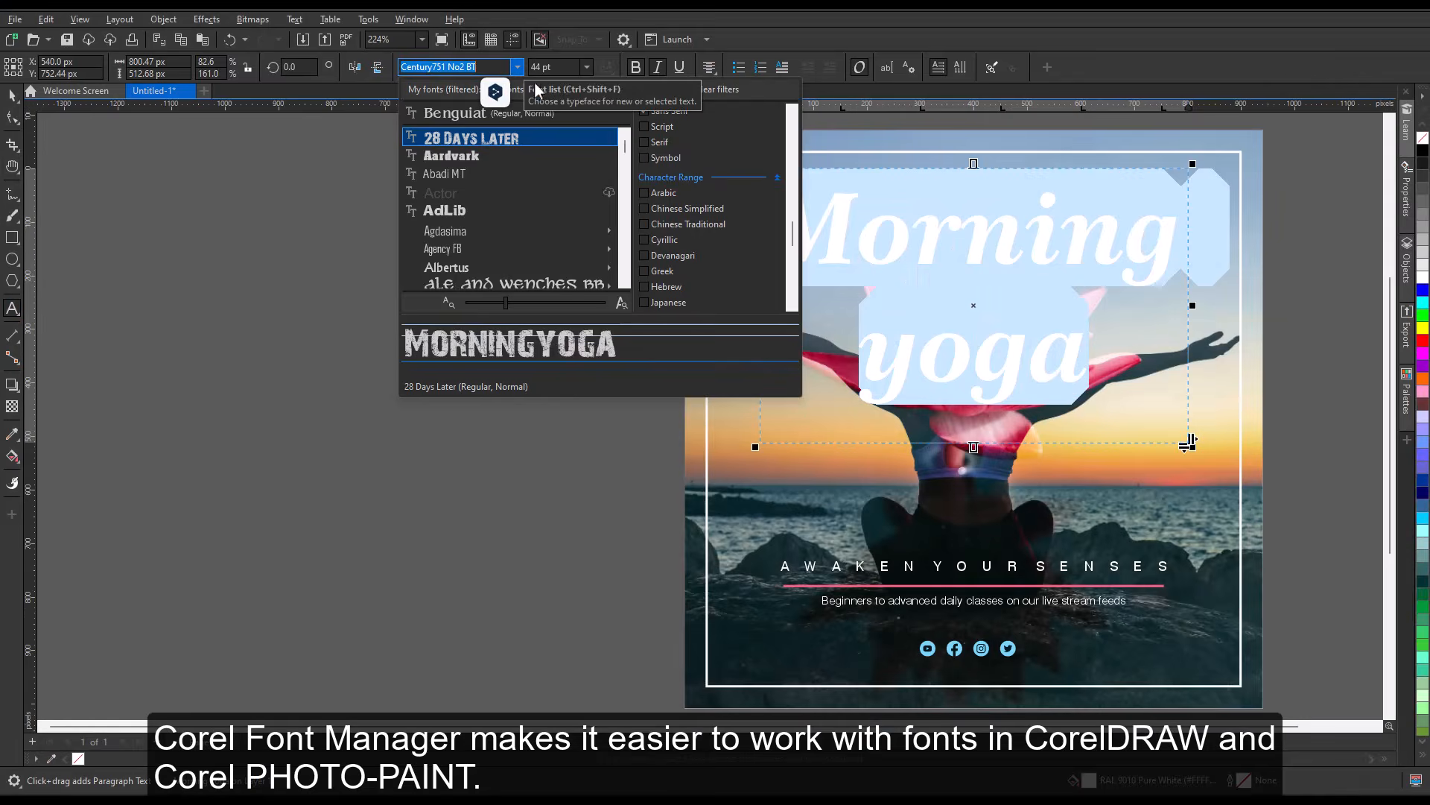
{"action": "left_click", "coordinate": [569, 89]}
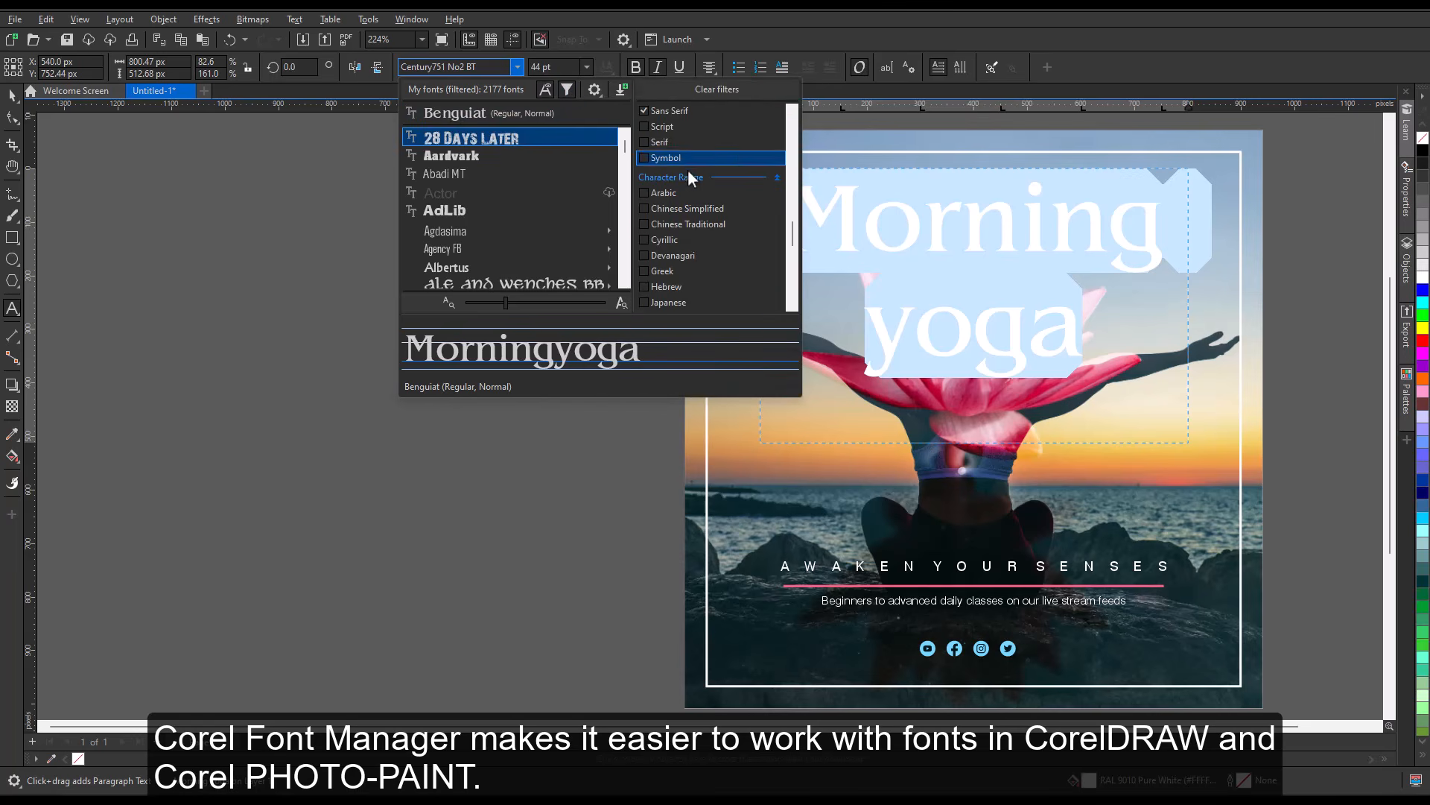
{"action": "left_click", "coordinate": [701, 88]}
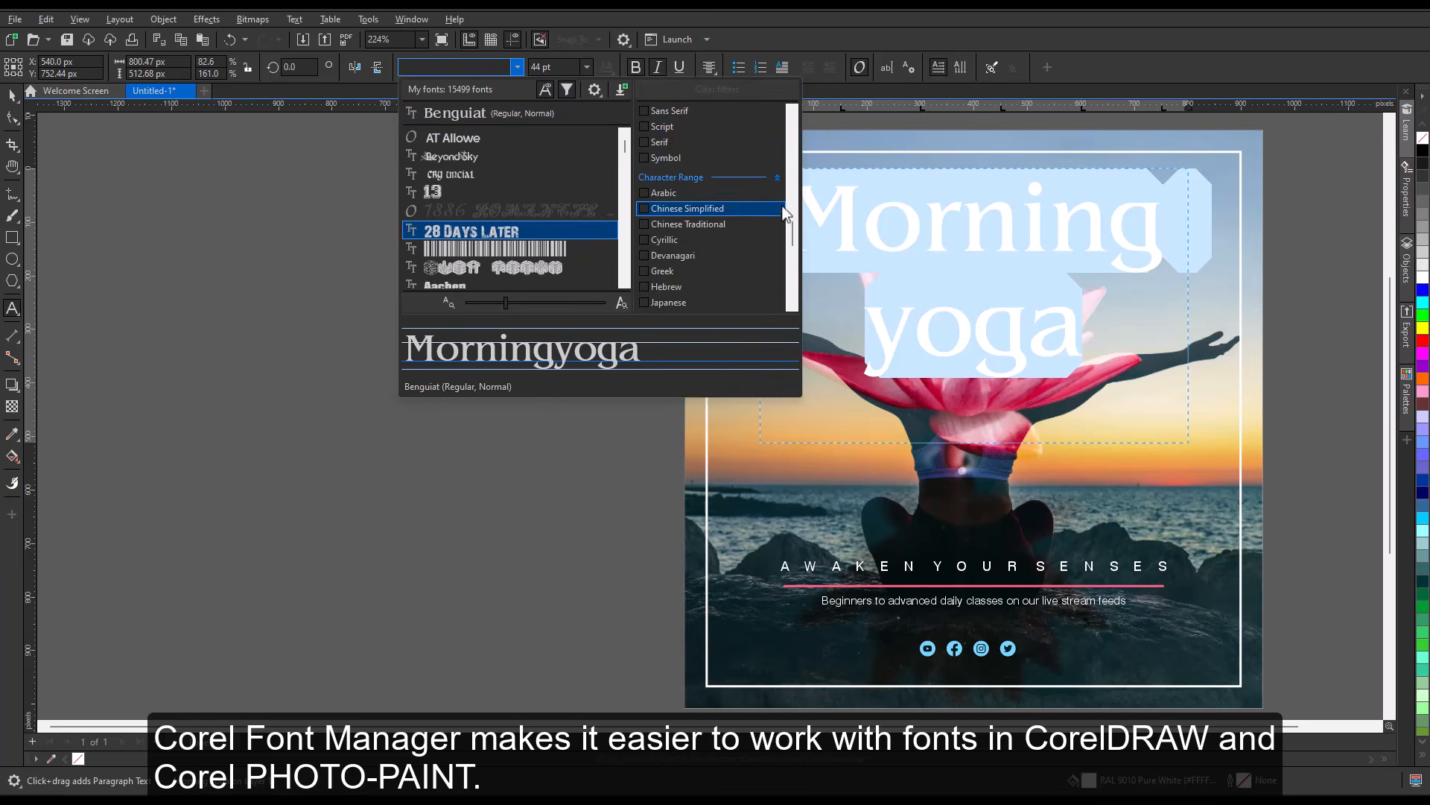
Filter the font list by the Modern Sans Serif collection to preview its fonts on the headline, and remove that filter
{"action": "left_click_drag", "start_coordinate": [792, 237], "coordinate": [792, 159]}
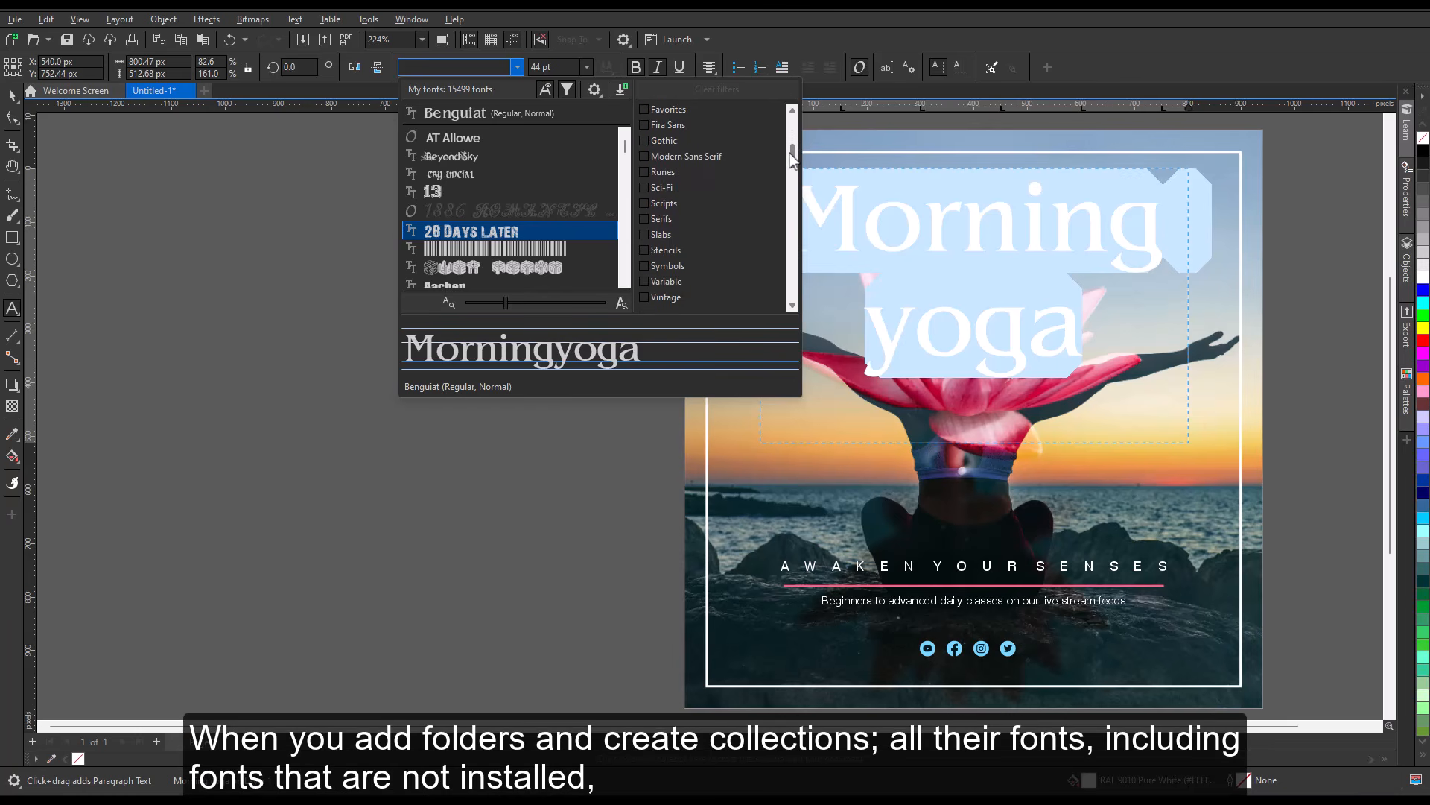
{"action": "left_click", "coordinate": [682, 155]}
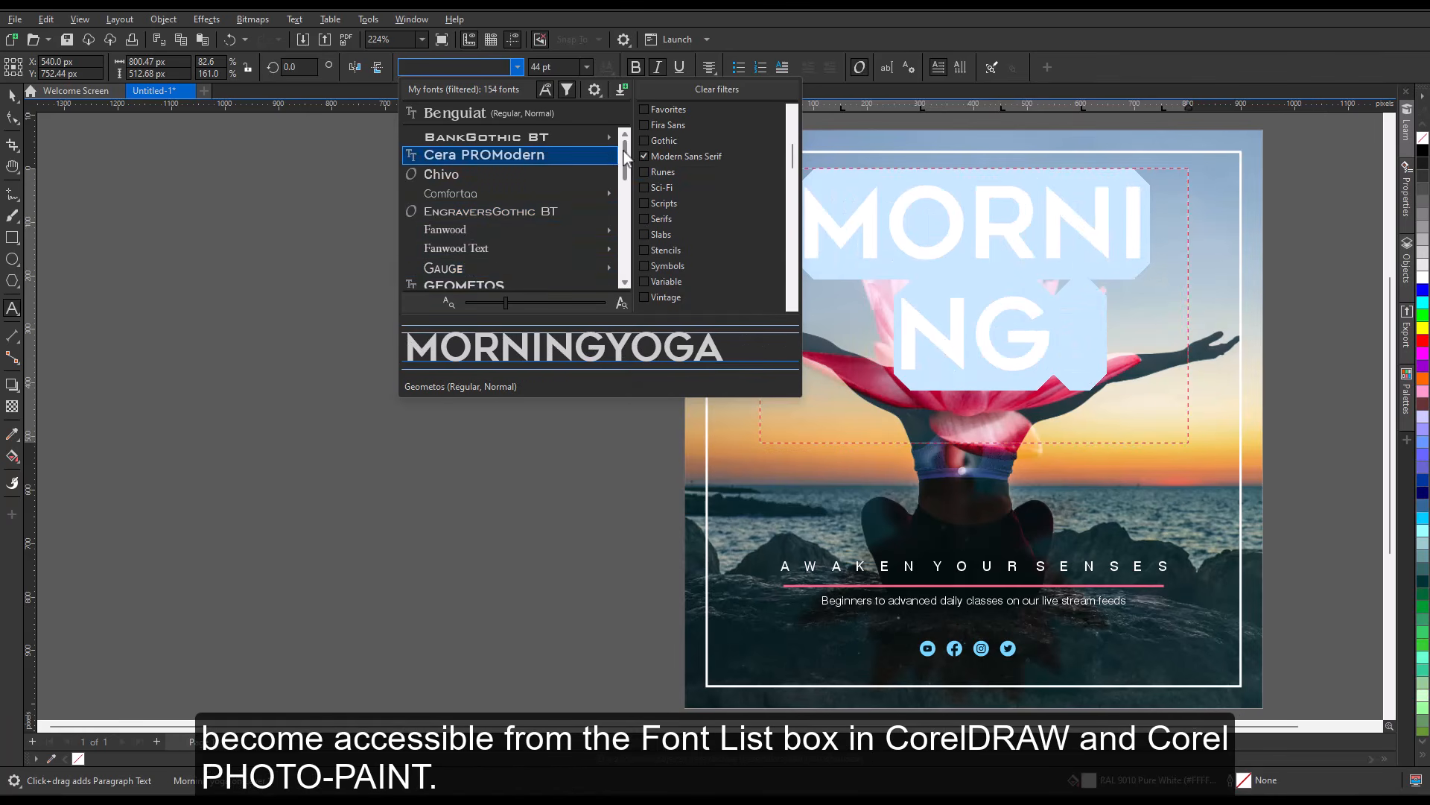
{"action": "left_click_drag", "start_coordinate": [625, 153], "coordinate": [623, 182]}
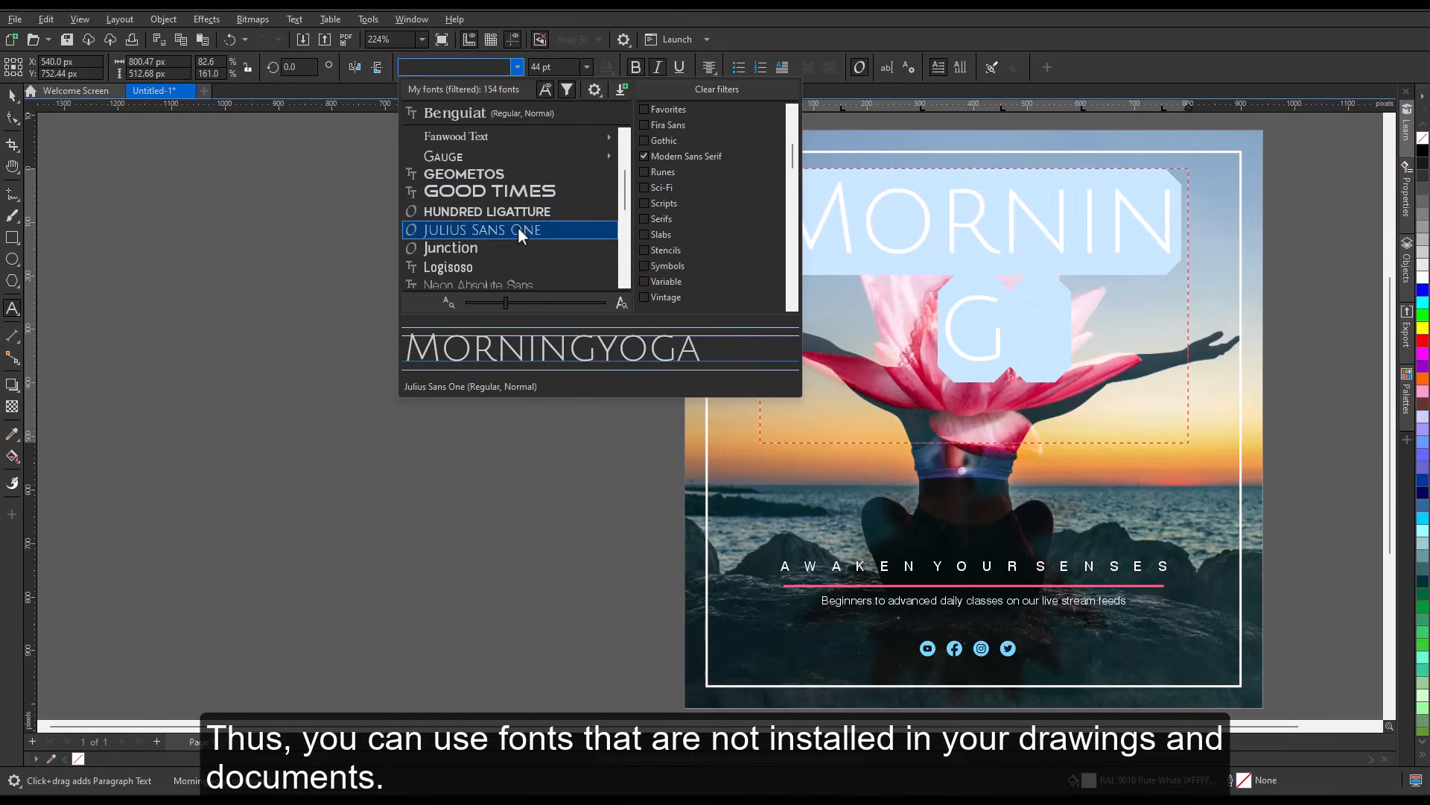
{"action": "left_click", "coordinate": [644, 156]}
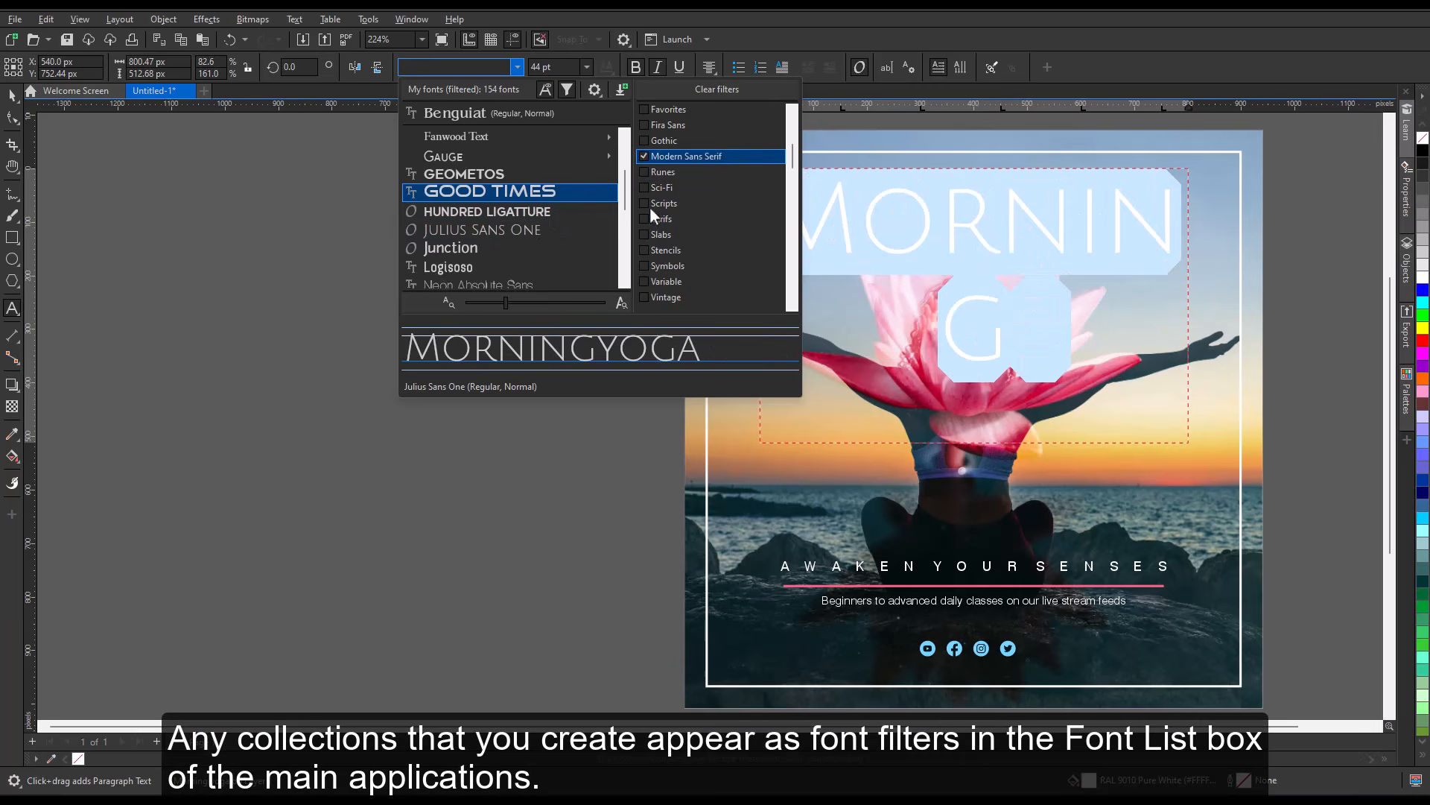
Filter the font list by the Scripts collection and apply the Courgette font to the "Morning yoga" headline
{"action": "left_click", "coordinate": [645, 203]}
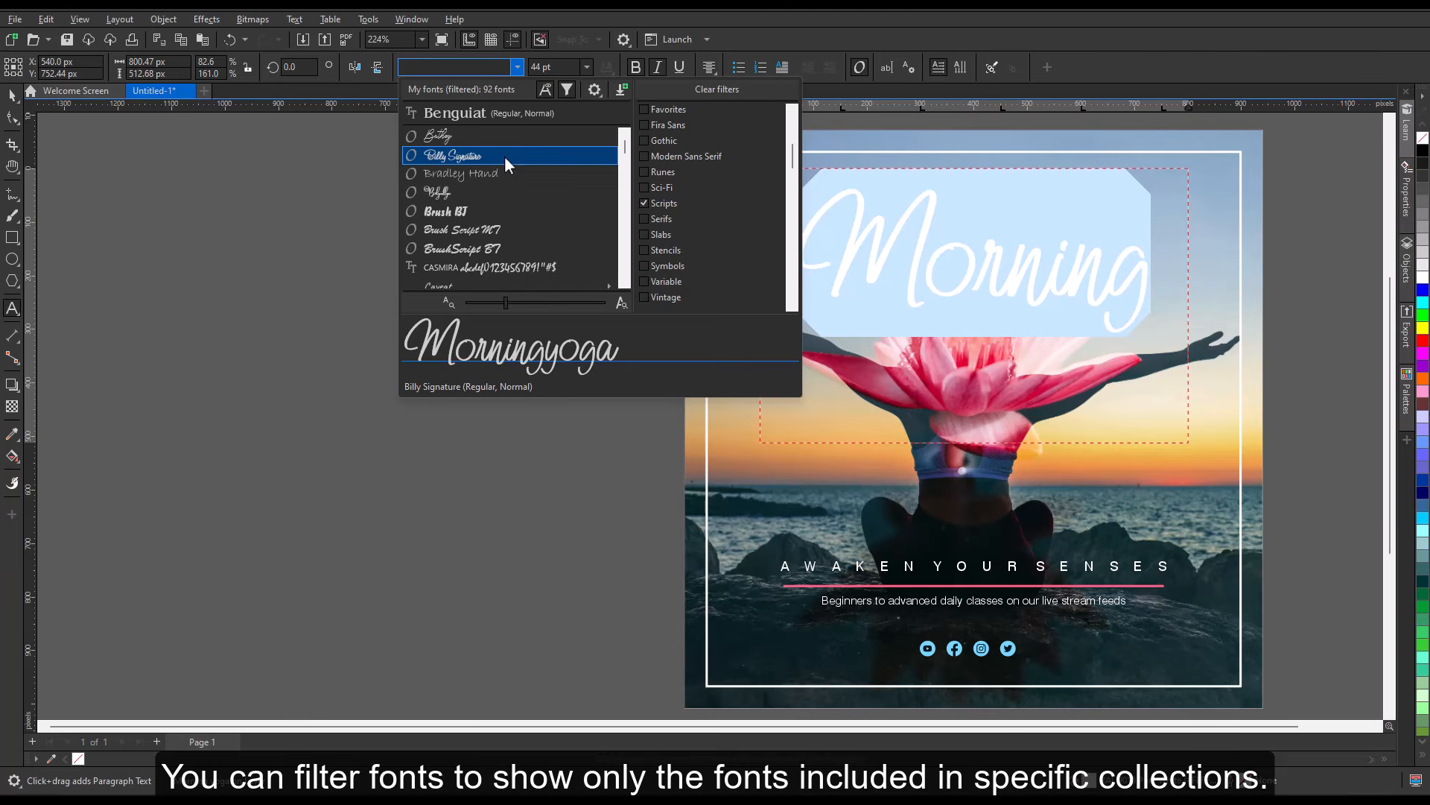
{"action": "scroll", "coordinate": [507, 204], "scroll_direction": "down", "scroll_amount": 3}
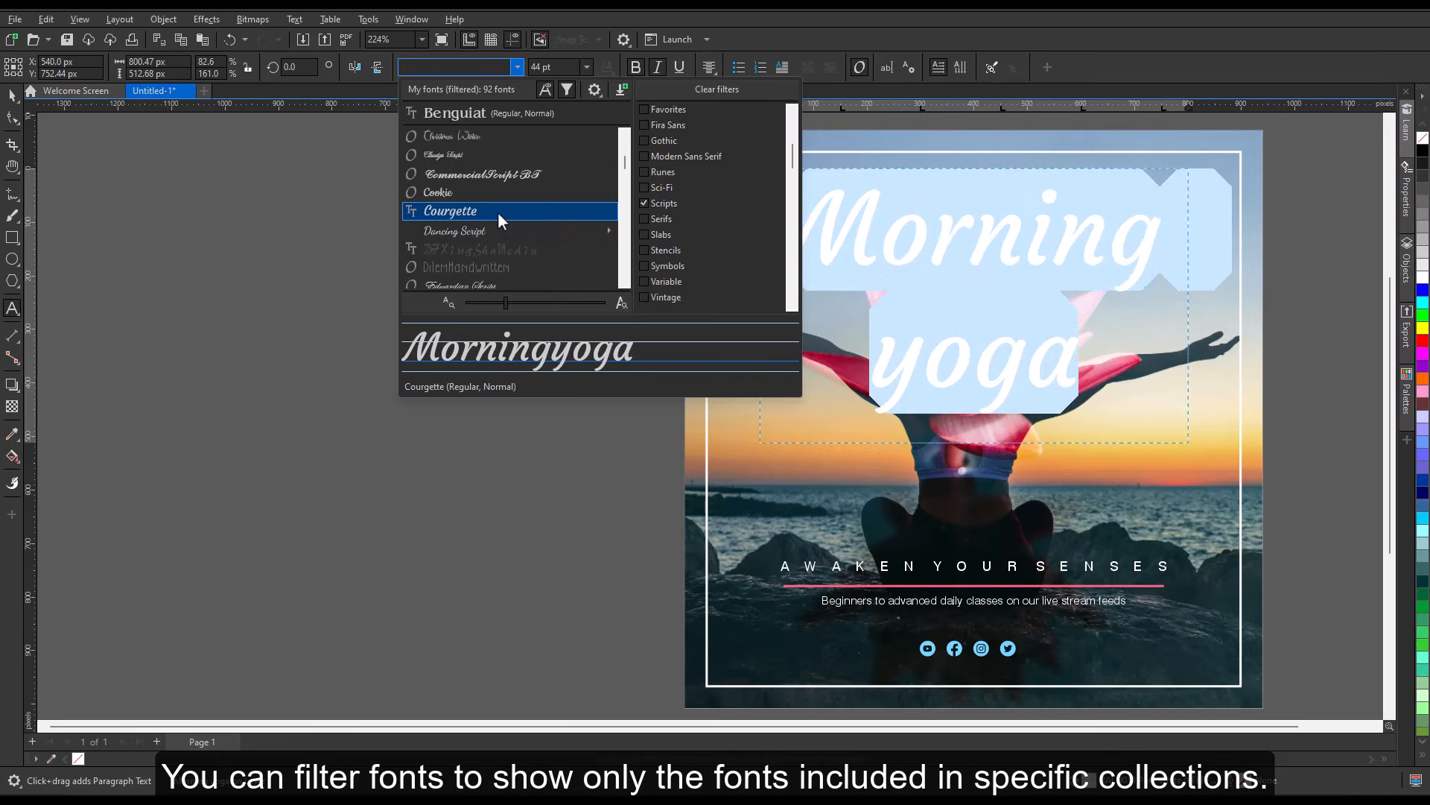
{"action": "left_click", "coordinate": [498, 212]}
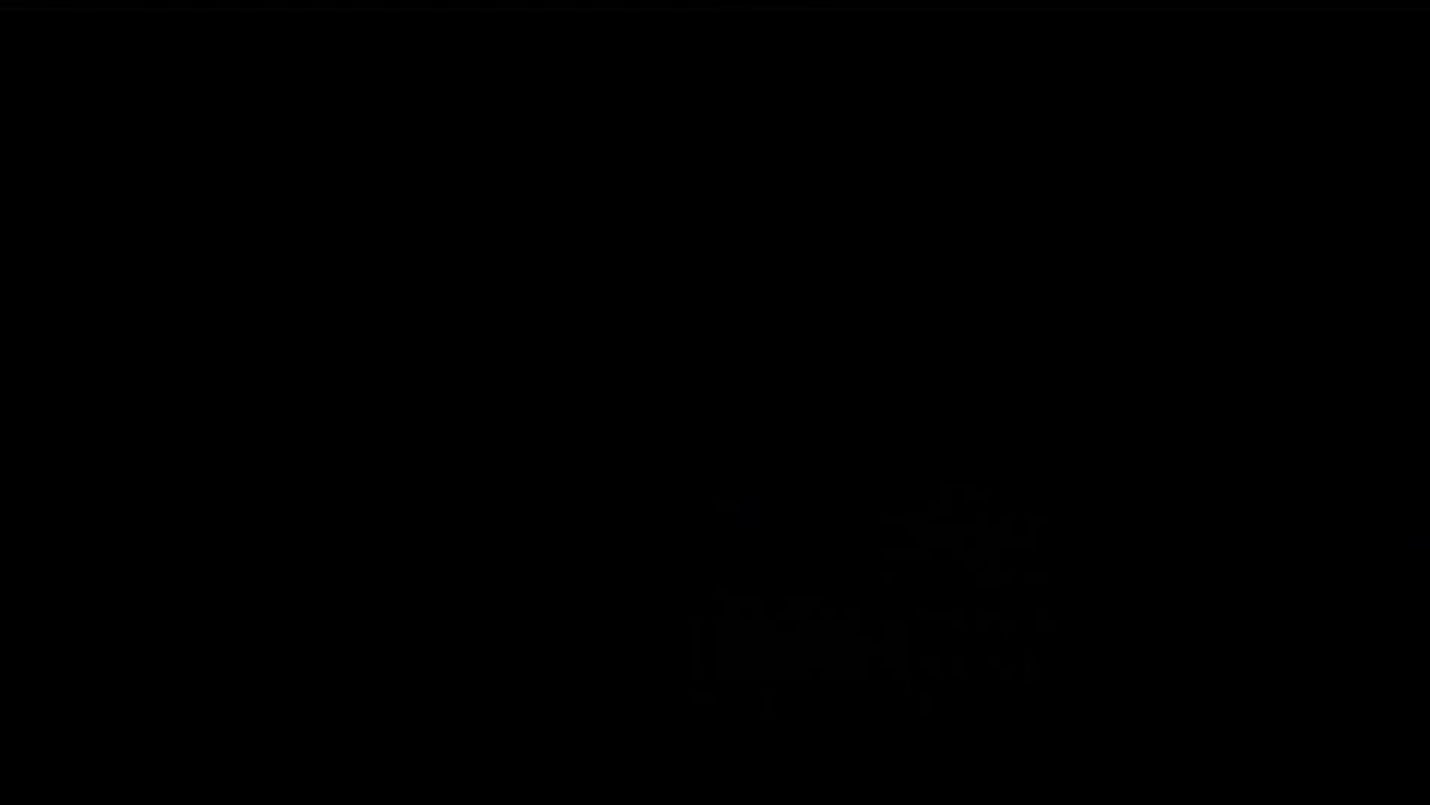